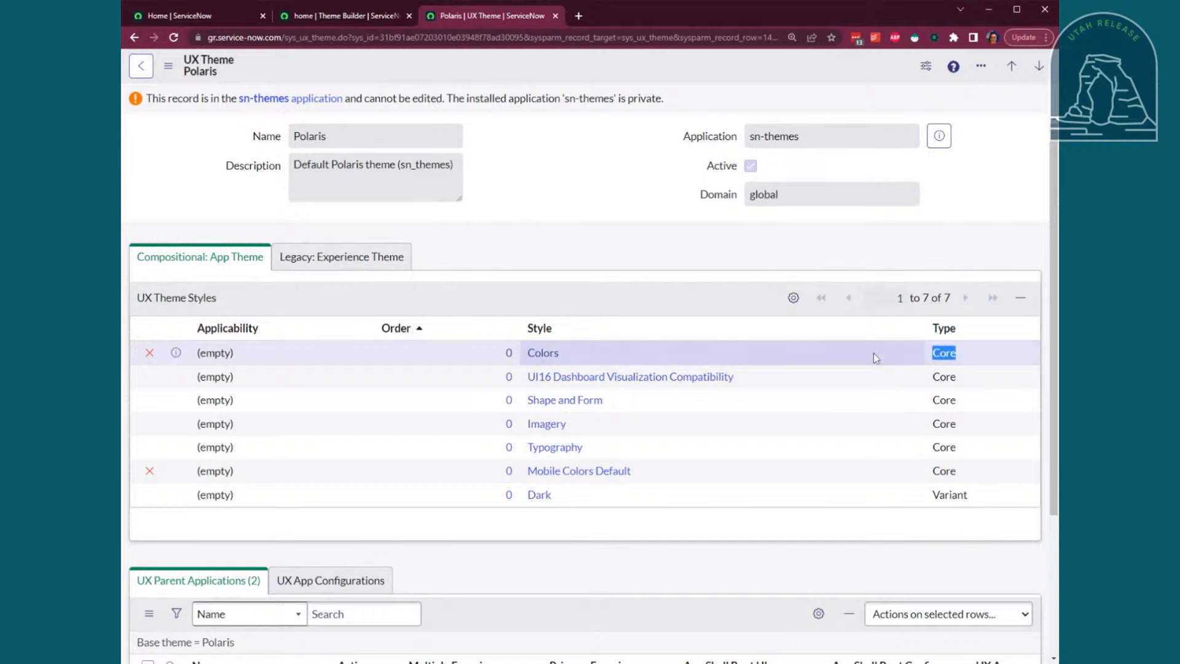
Open the Colors core style and the Dark variant style of the Polaris theme in separate browser tabs
left_click_drag(623, 360, 515, 355)
left_click(594, 324)
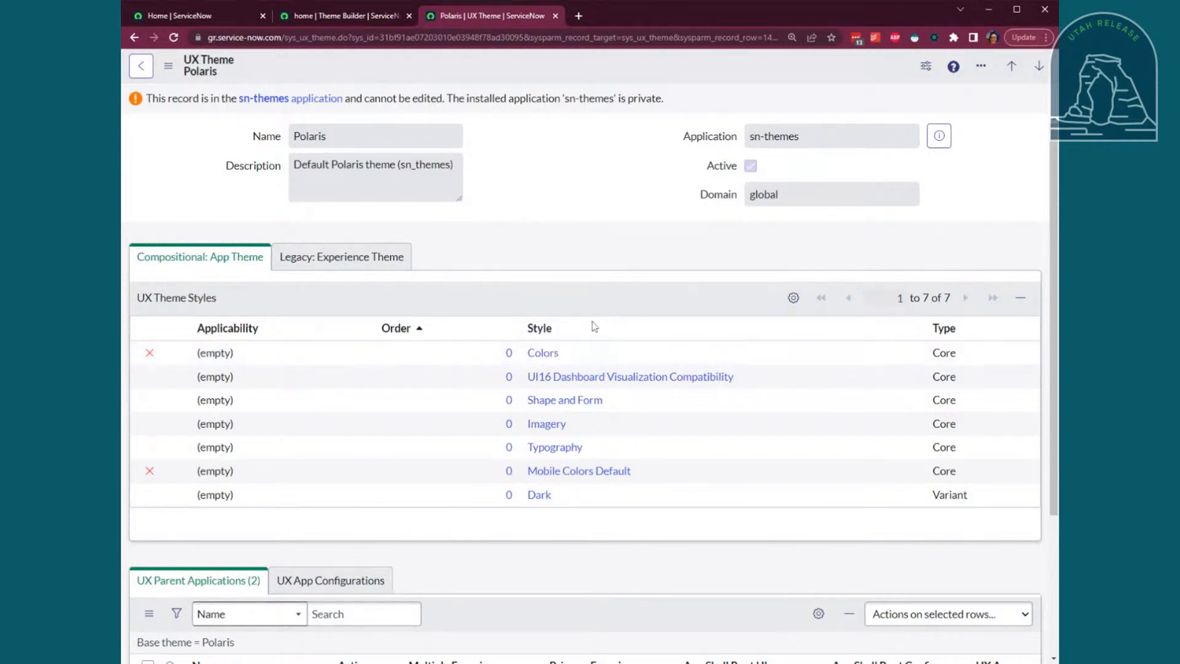
left_click(539, 360)
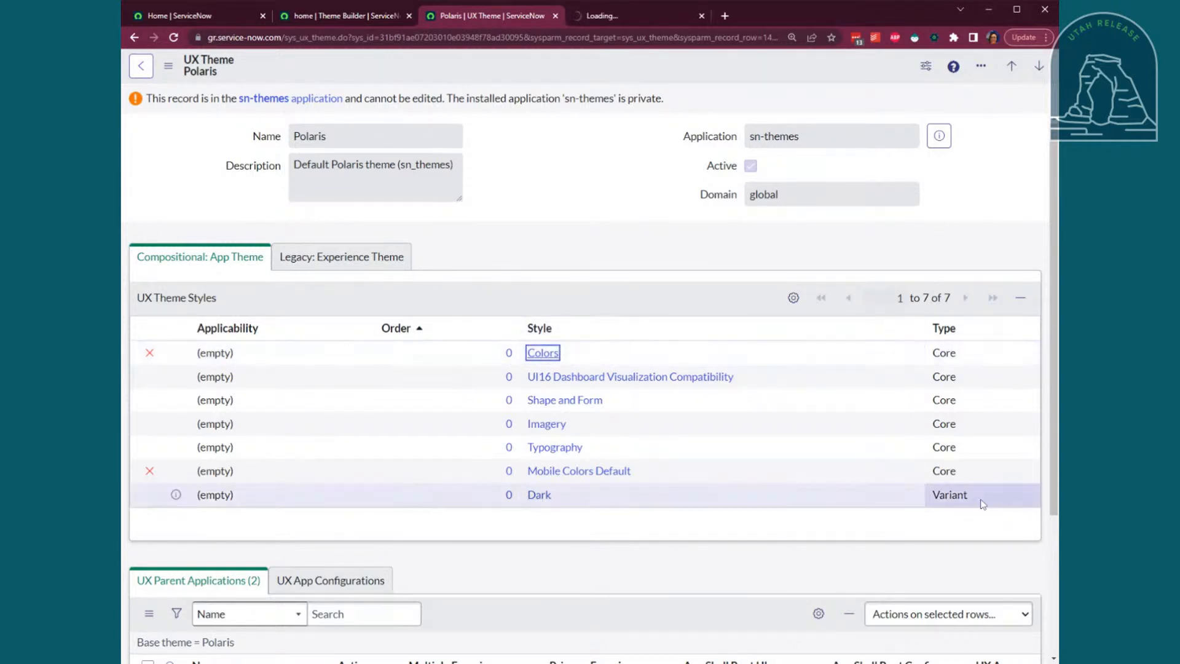
left_click_drag(990, 504, 522, 496)
left_click(566, 511)
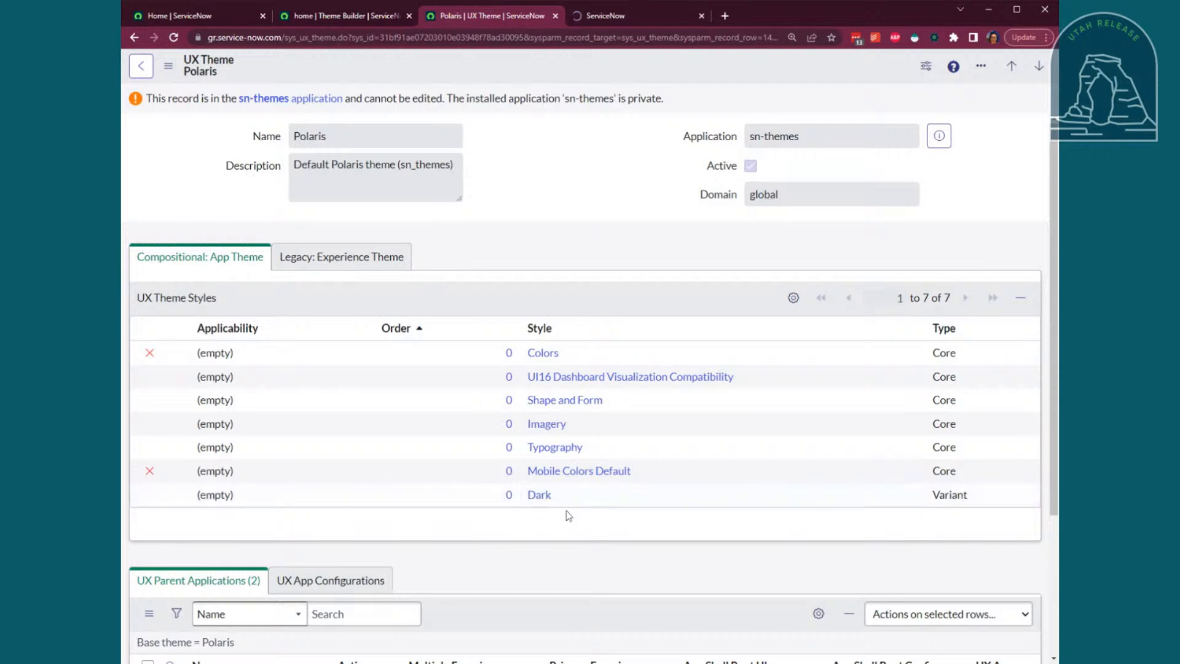
left_click(536, 499, "ctrl")
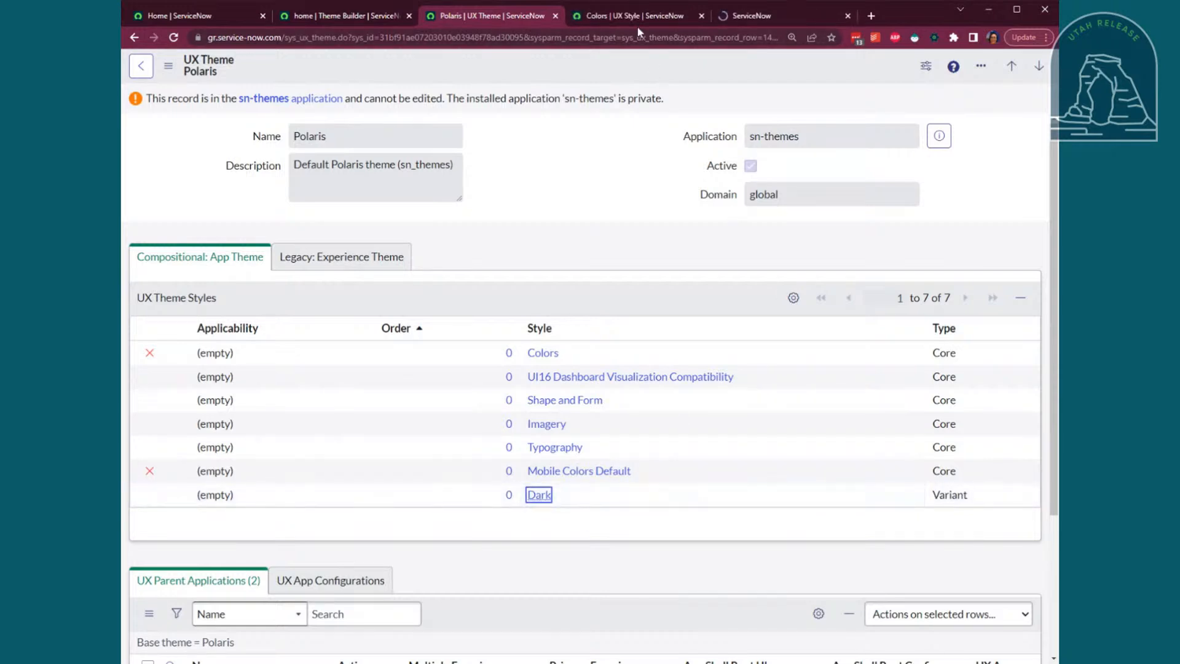
Examine the Colors style's JSON, comparing its base color values with the component properties such as --now-container--border-color
left_click(636, 17)
left_click_drag(634, 205, 638, 485)
left_click(638, 485)
scroll(638, 486, "down", 8)
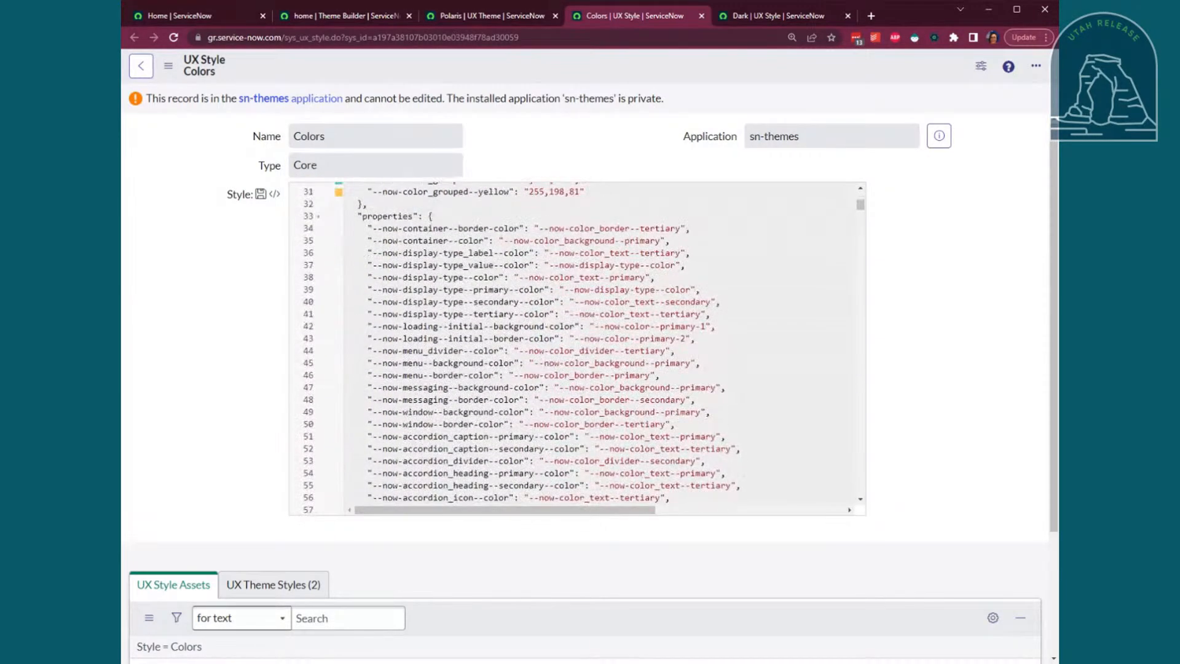
left_click_drag(362, 229, 529, 228)
scroll(528, 229, "up", 8)
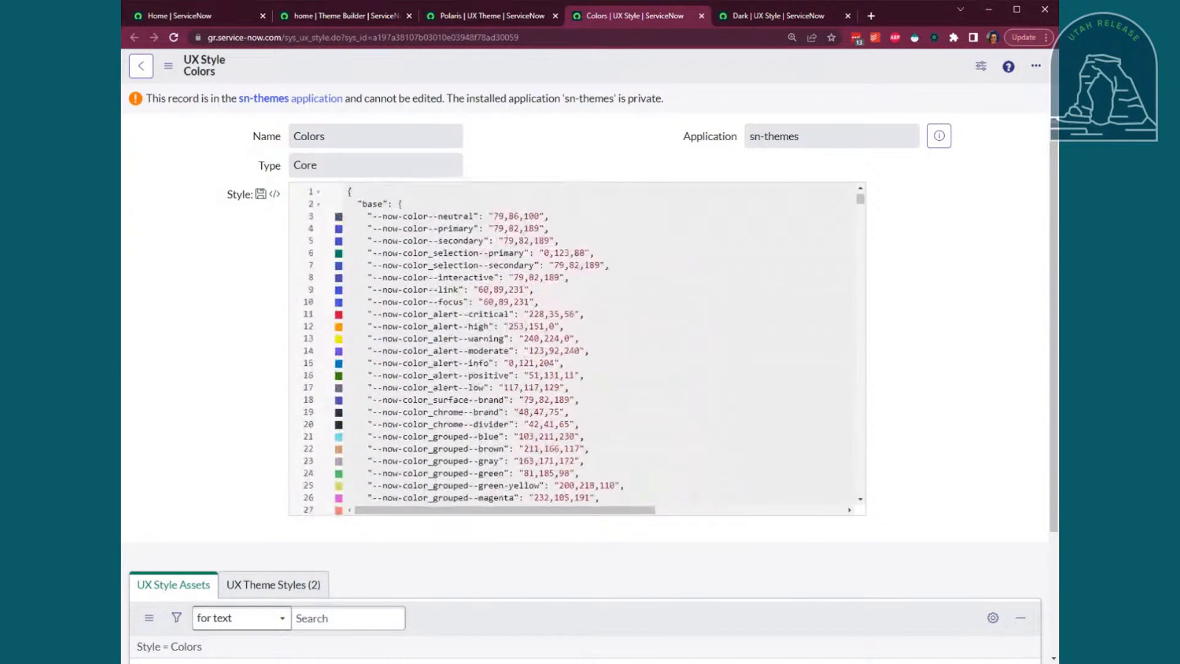
scroll(578, 348, "down", 7)
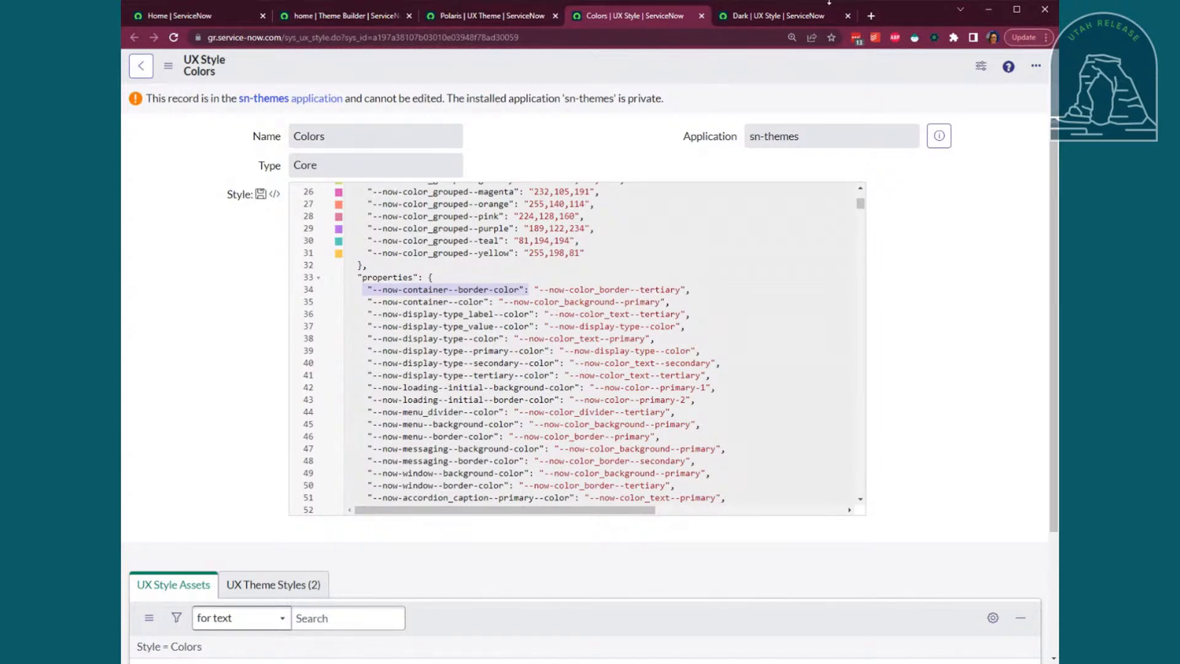
left_click(829, 0)
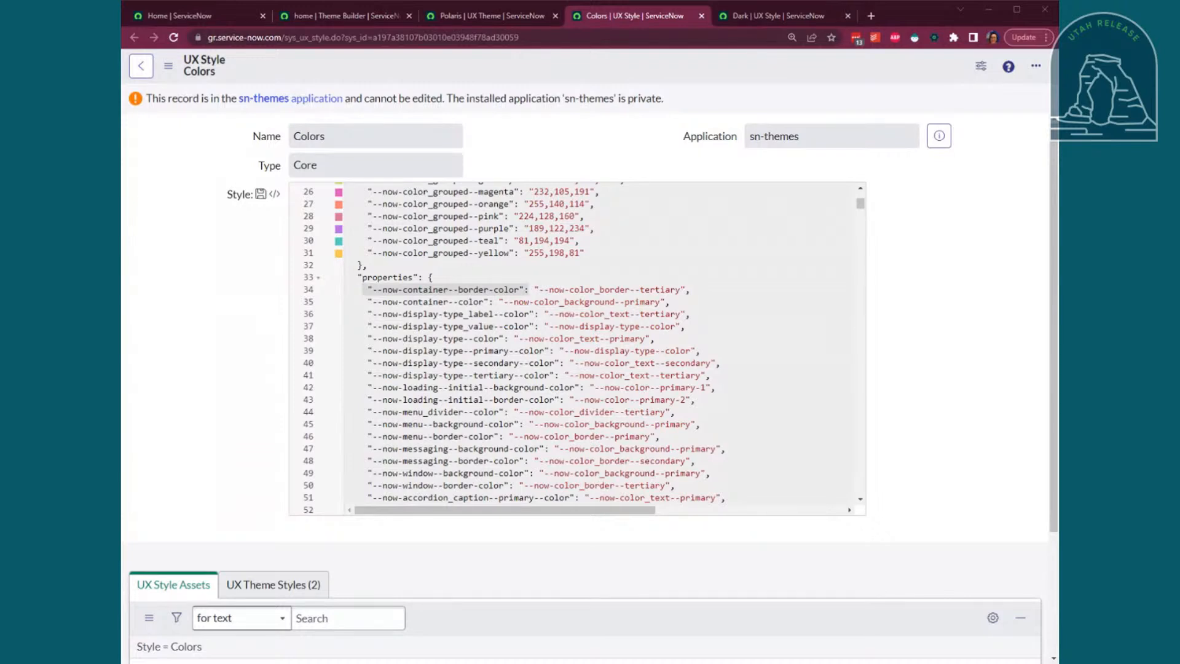
left_click(368, 265)
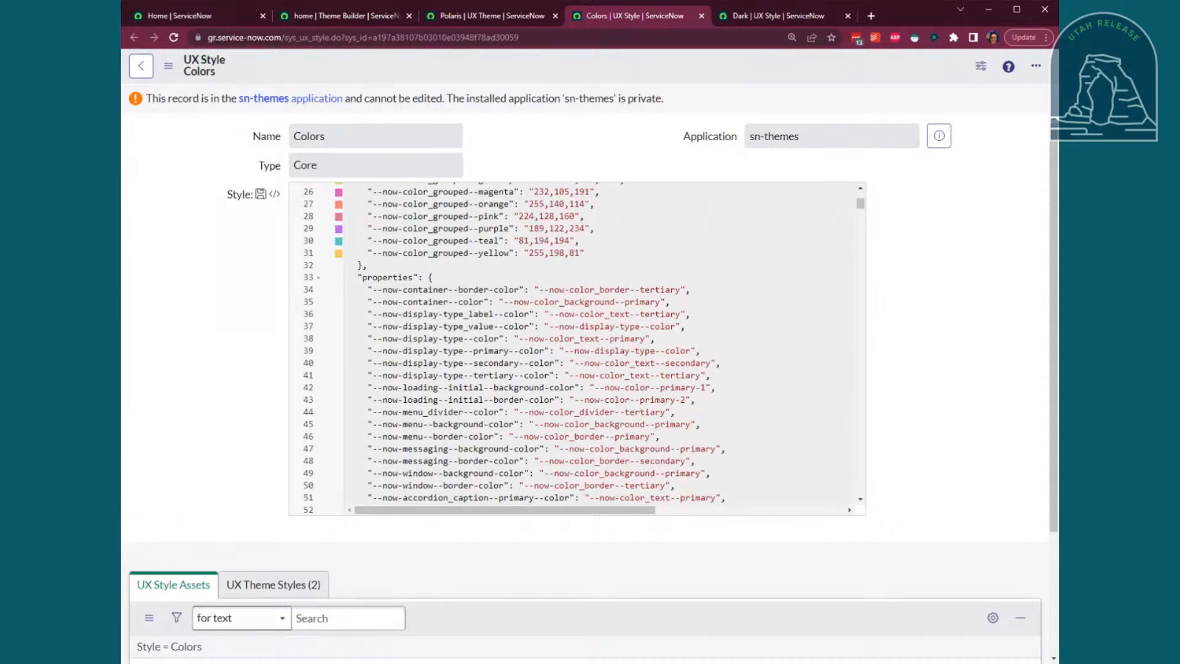
scroll(578, 347, "down", 2)
scroll(578, 348, "up", 6)
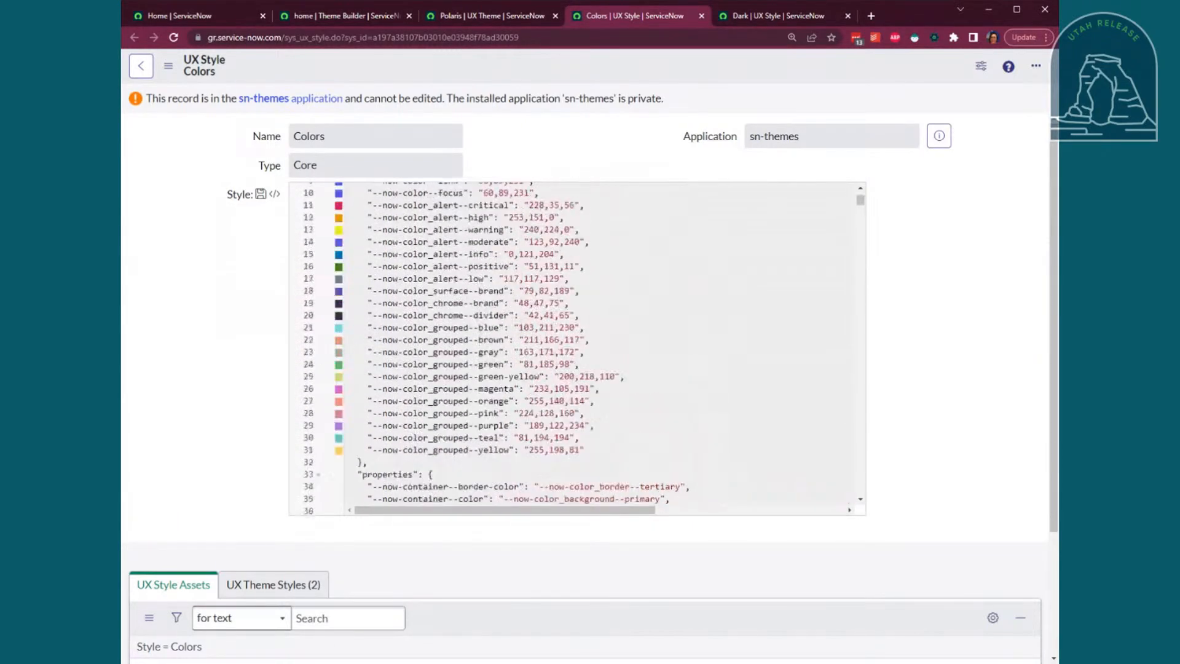
scroll(578, 348, "up", 1)
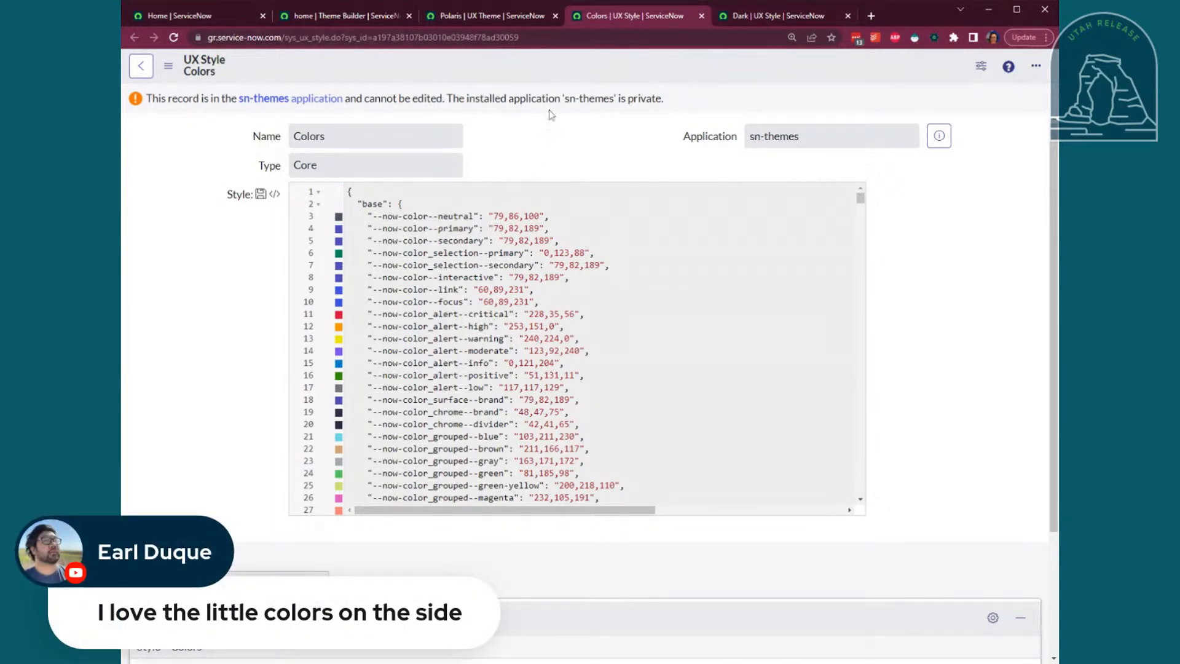
View the Dark variant style record, and open the Theme choices in the user preferences on the ServiceNow home page
left_click(765, 17)
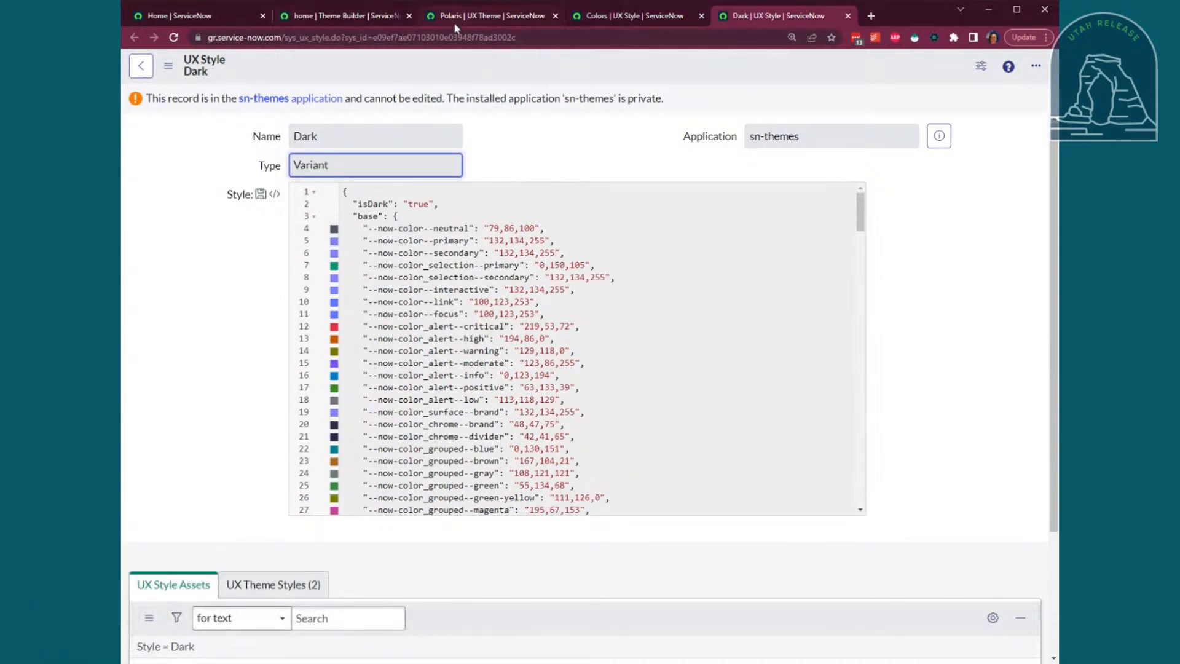
left_click(618, 167)
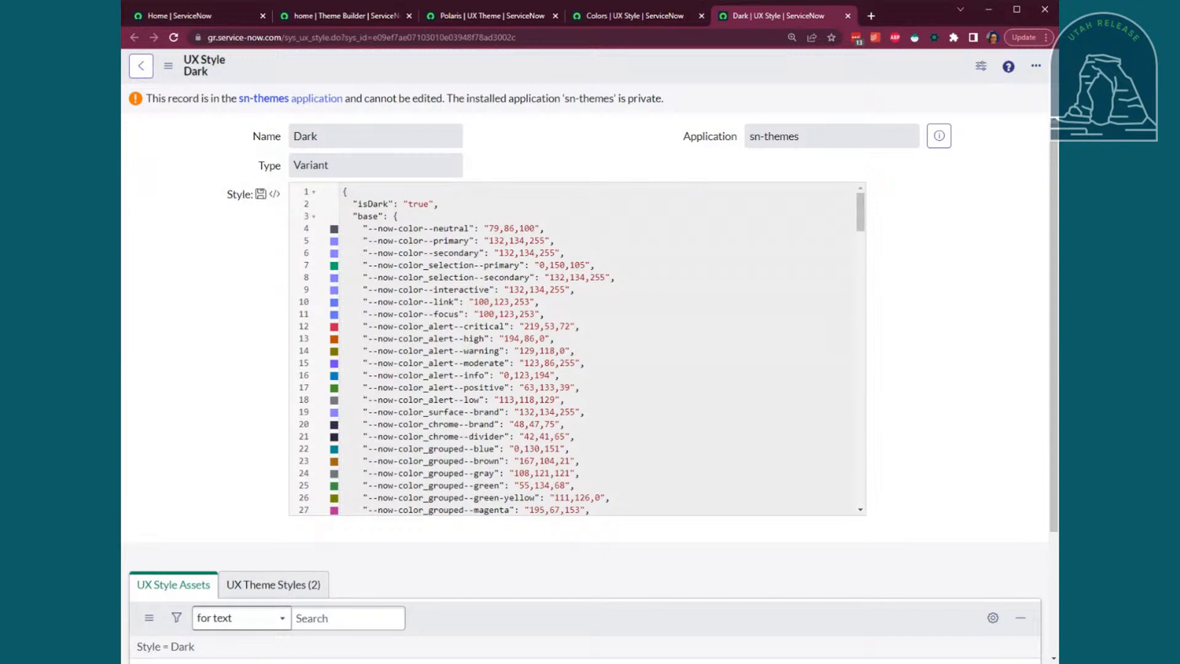
left_click(194, 18)
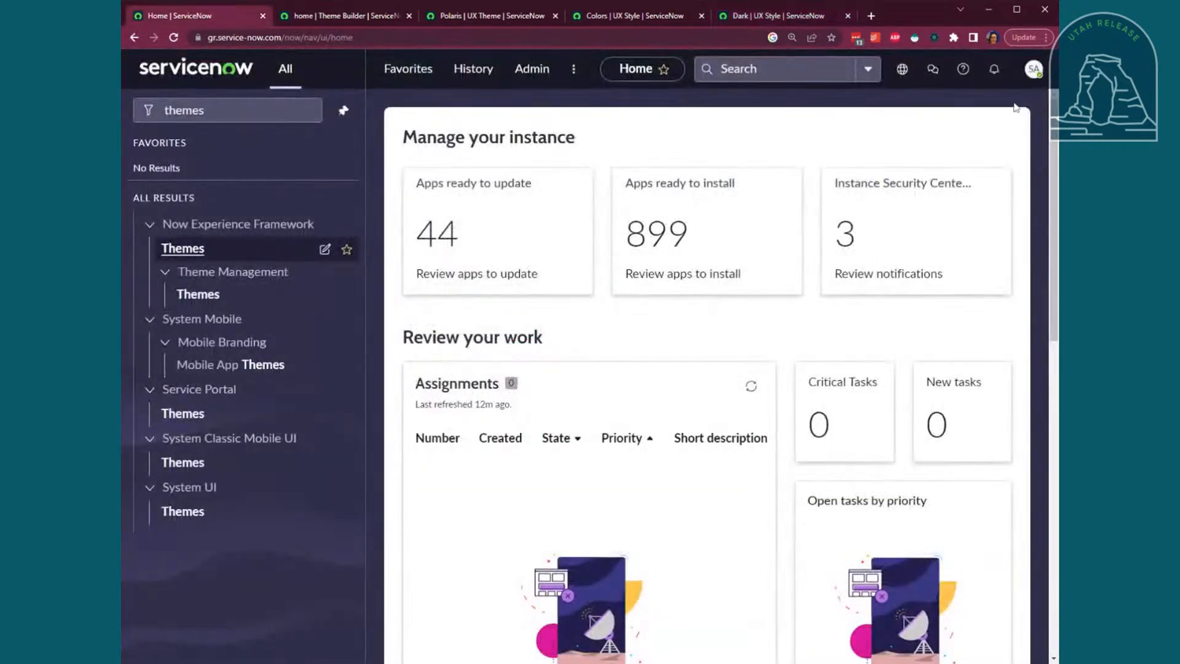
left_click(1034, 69)
left_click(904, 209)
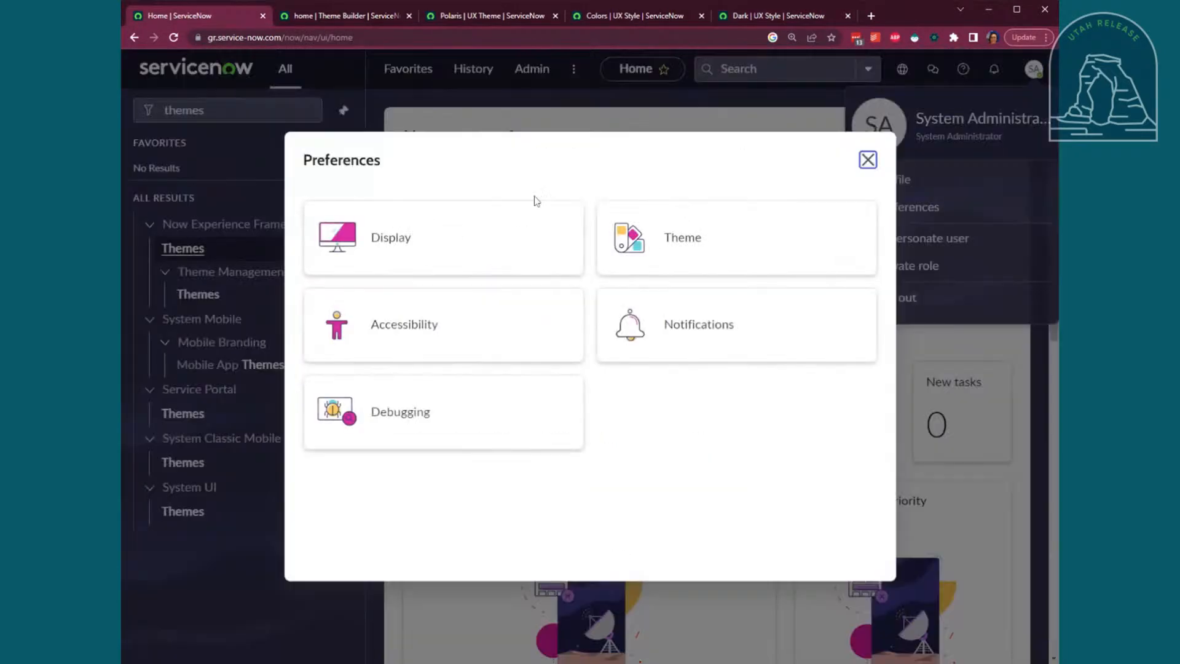
left_click(624, 239)
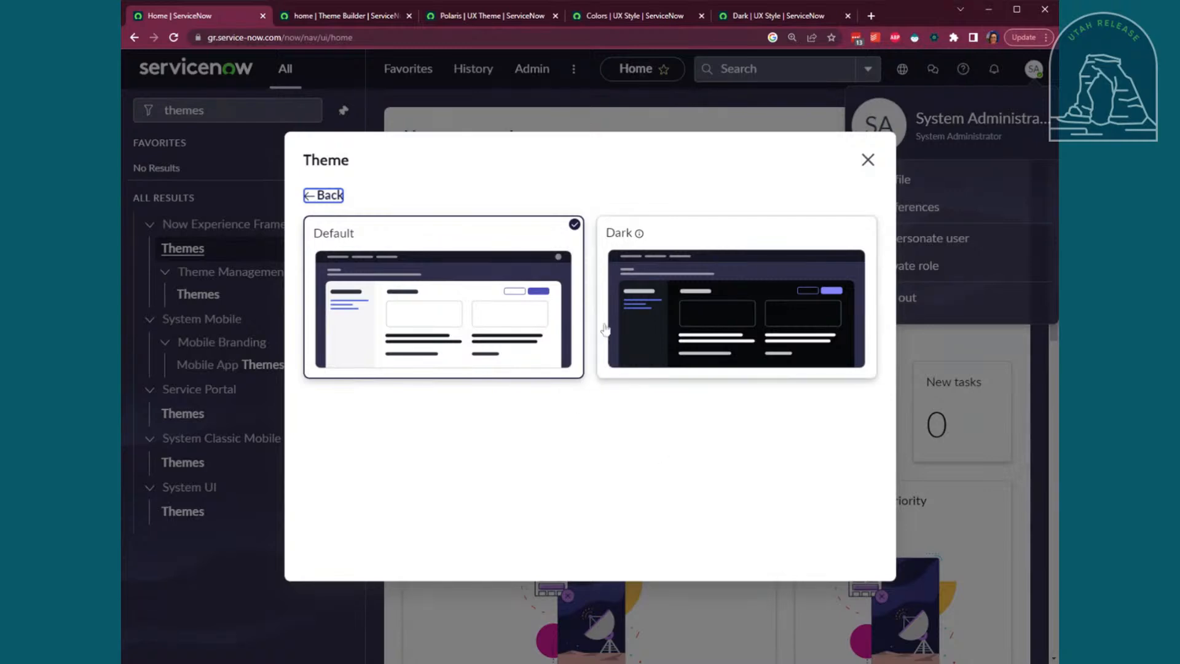
Return to the Dark style record, review its JSON and highlight the isDark property
left_click(760, 16)
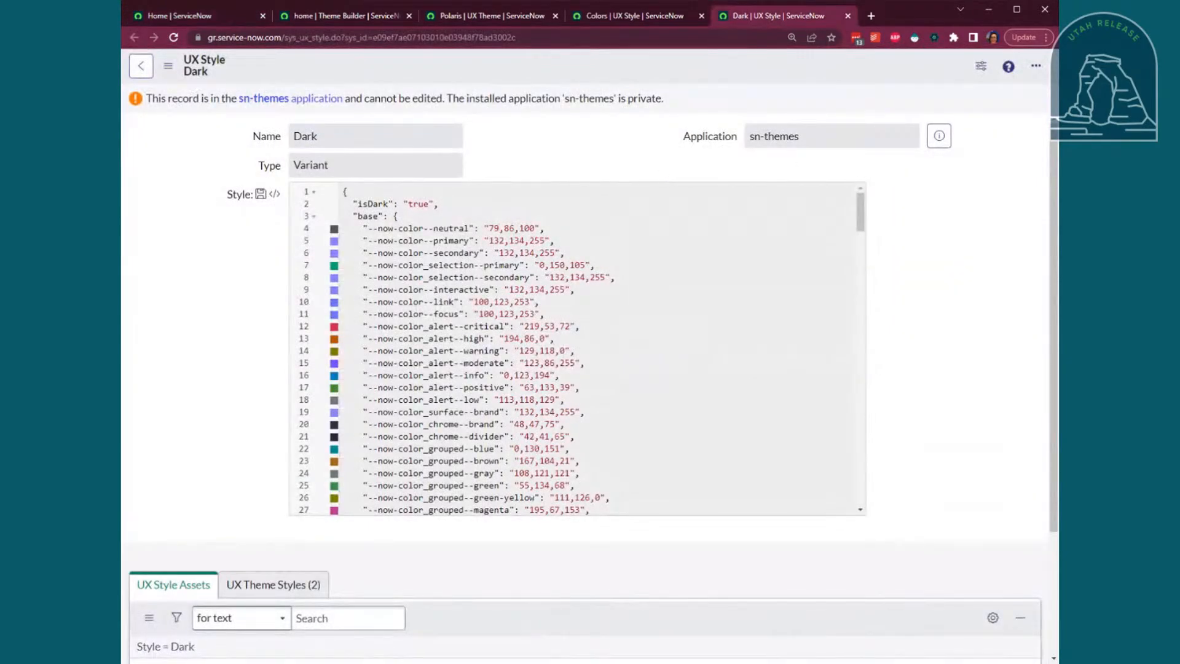
scroll(576, 348, "down", 8)
scroll(576, 349, "up", 8)
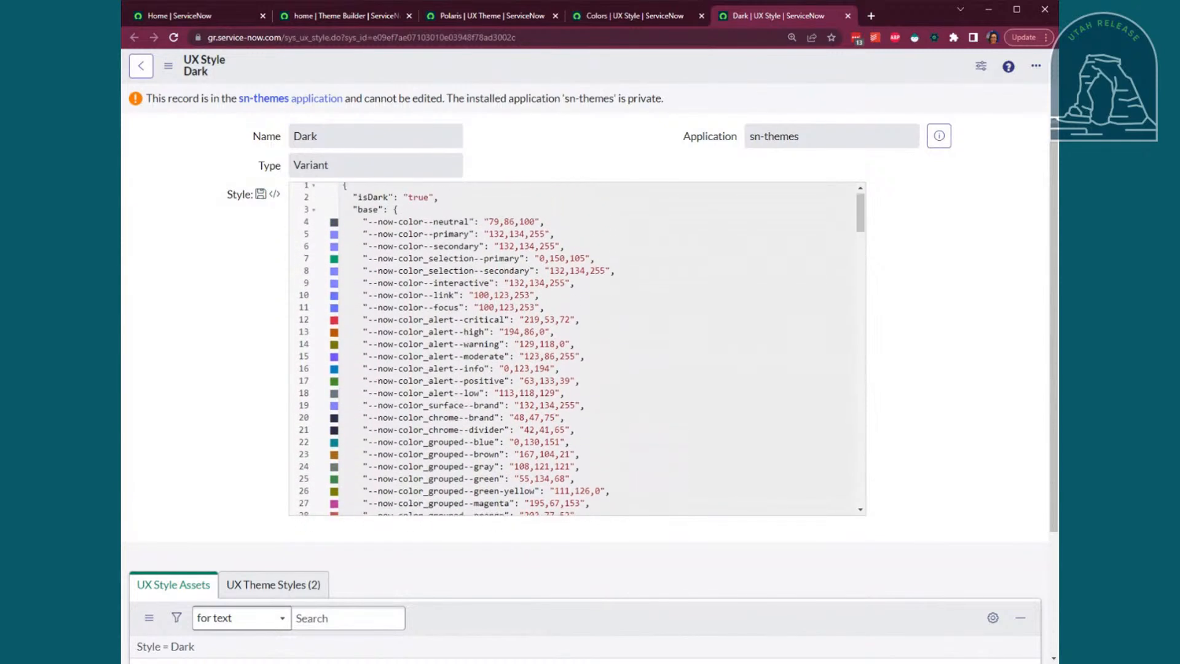
left_click_drag(348, 204, 439, 204)
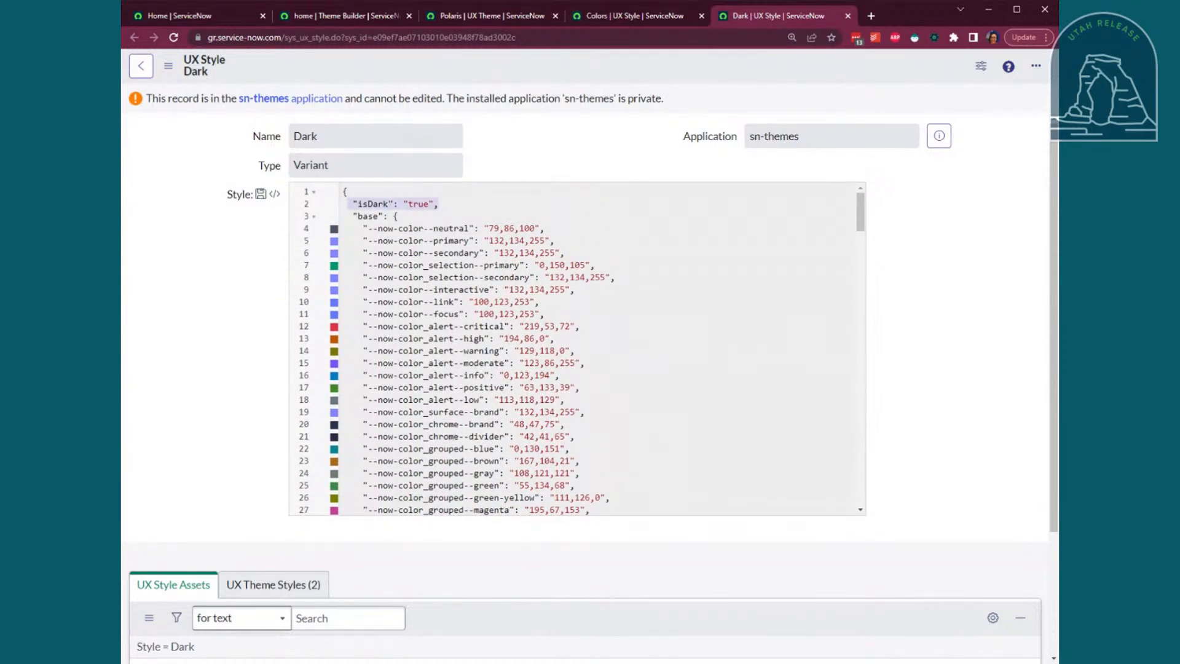
Revisit the Colors style record and go back to the Polaris theme record to review its list of styles
left_click(616, 21)
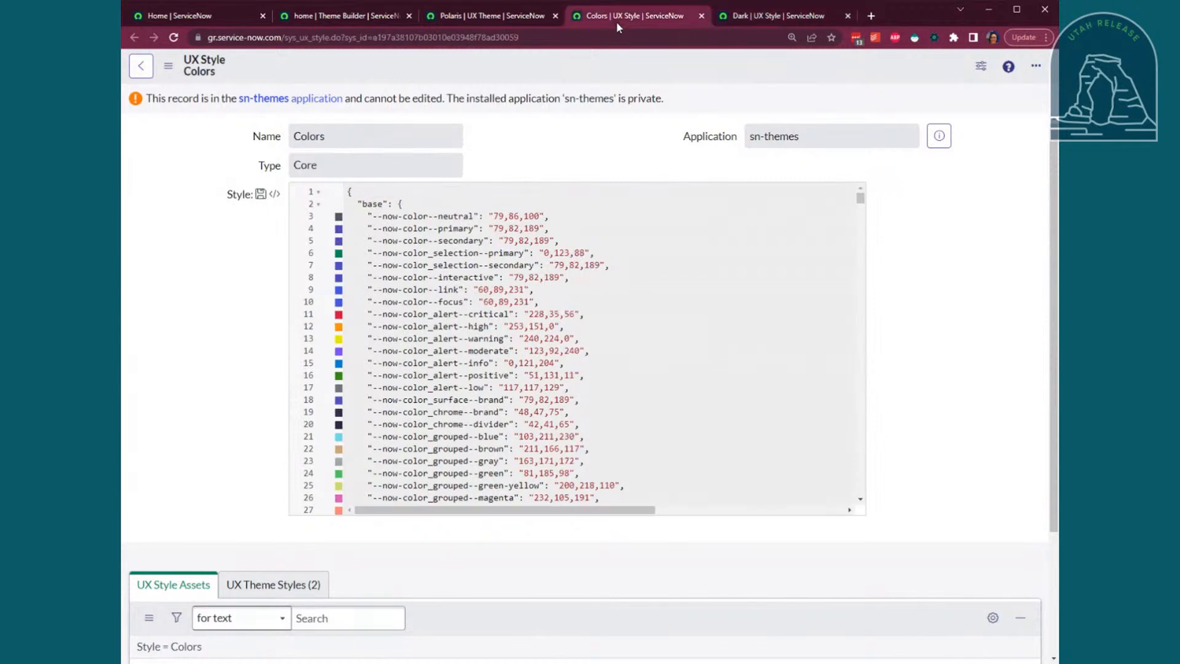
left_click(455, 18)
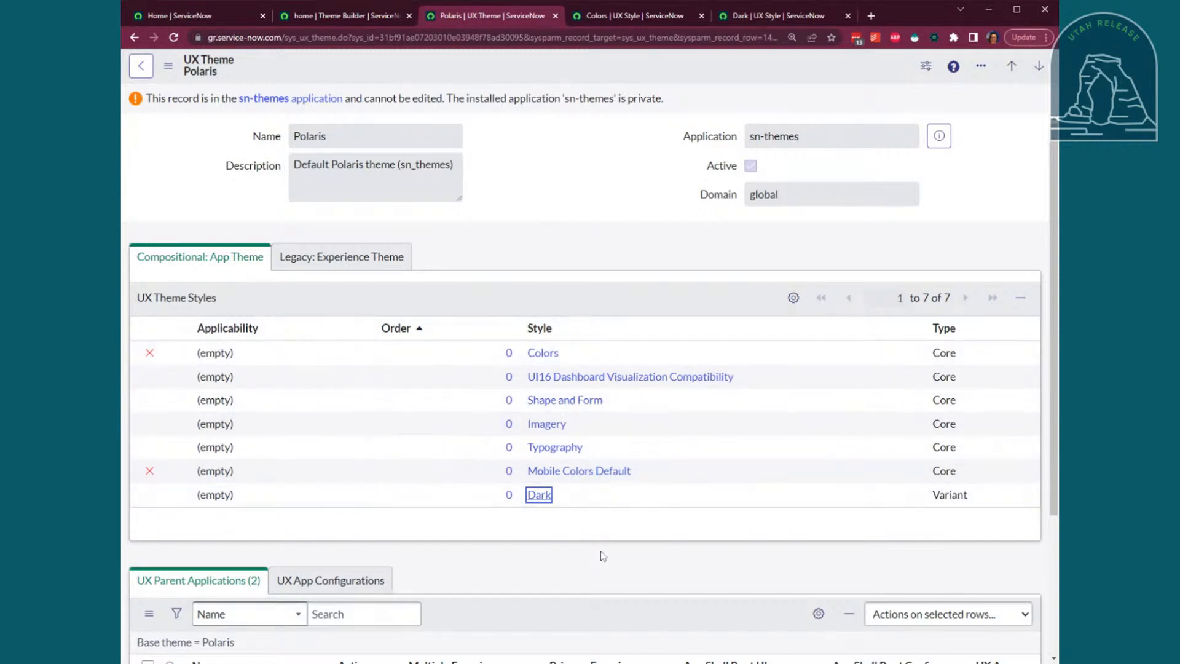
scroll(601, 554, "down", 1)
scroll(601, 553, "up", 1)
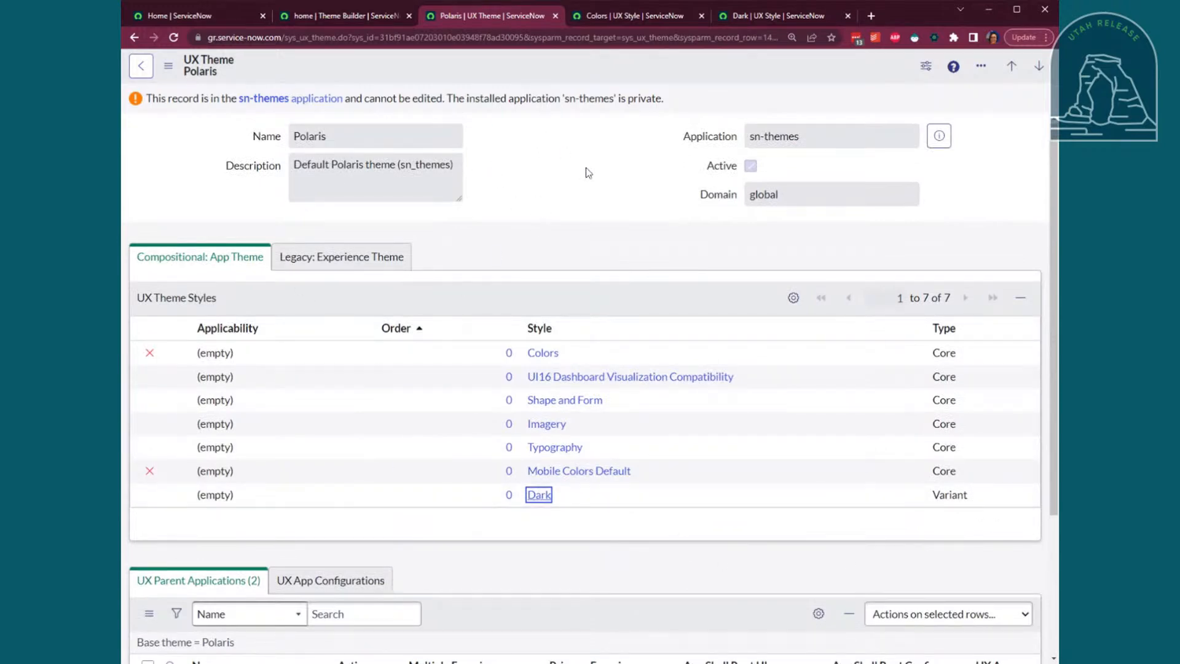
Switch to Theme Builder and read through its home page, from the introduction to the learning links and back
left_click(317, 23)
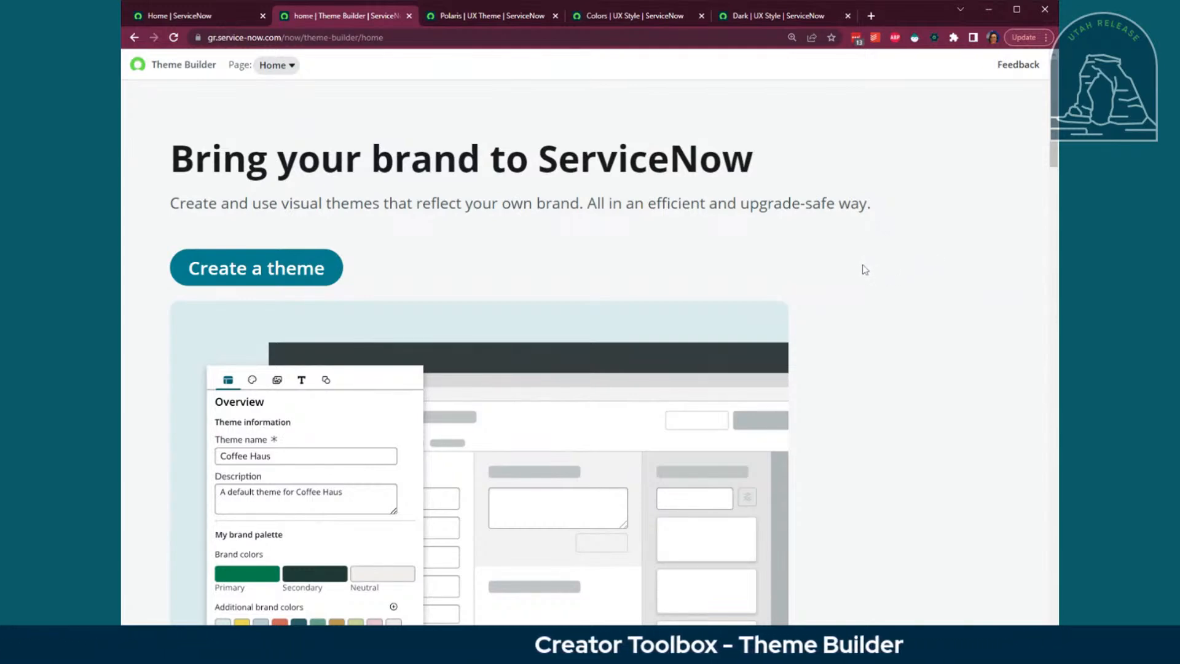
scroll(324, 310, "down", 1)
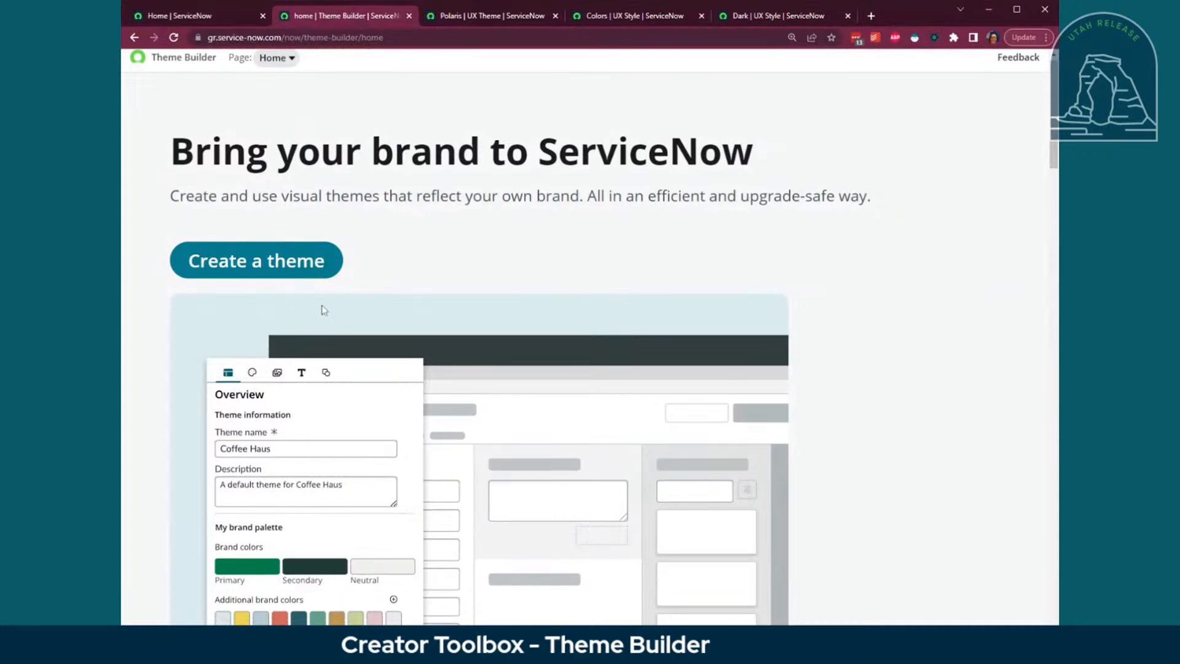
scroll(798, 342, "down", 4)
scroll(537, 234, "up", 4)
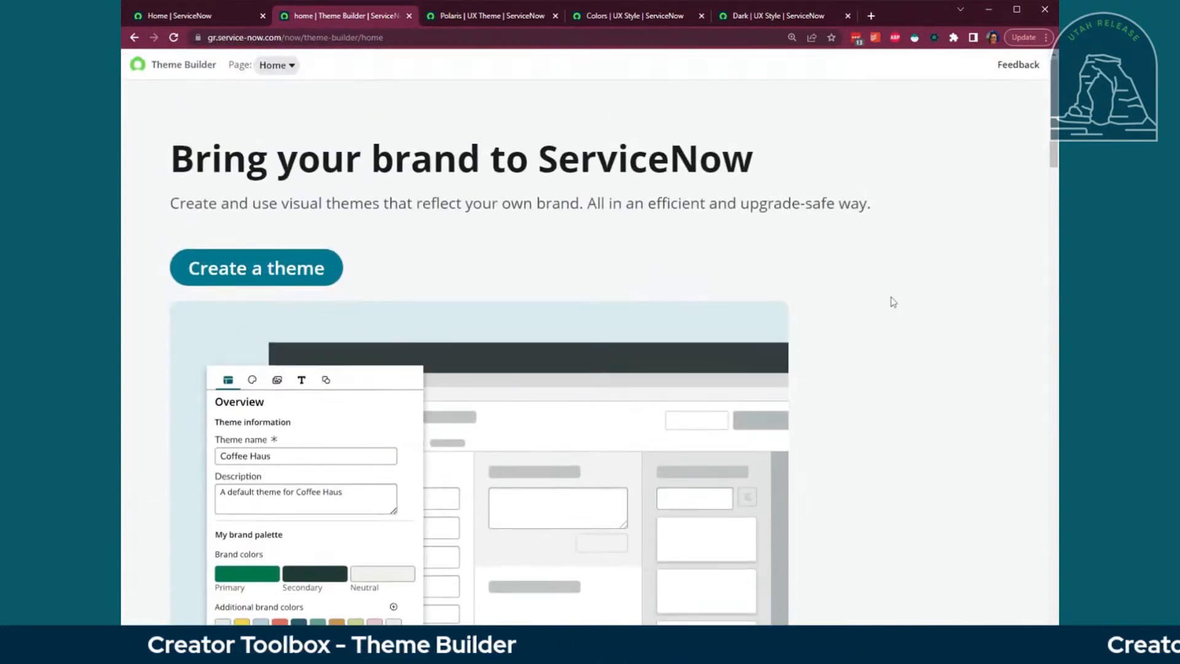
scroll(893, 289, "down", 5)
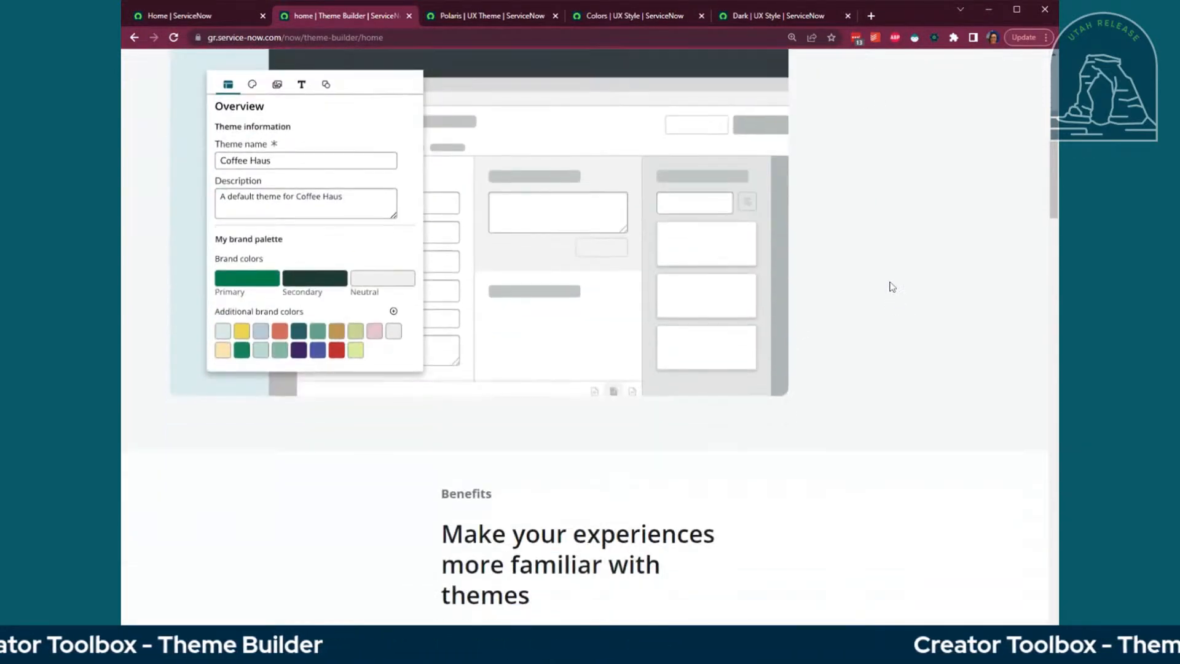
scroll(893, 287, "down", 9)
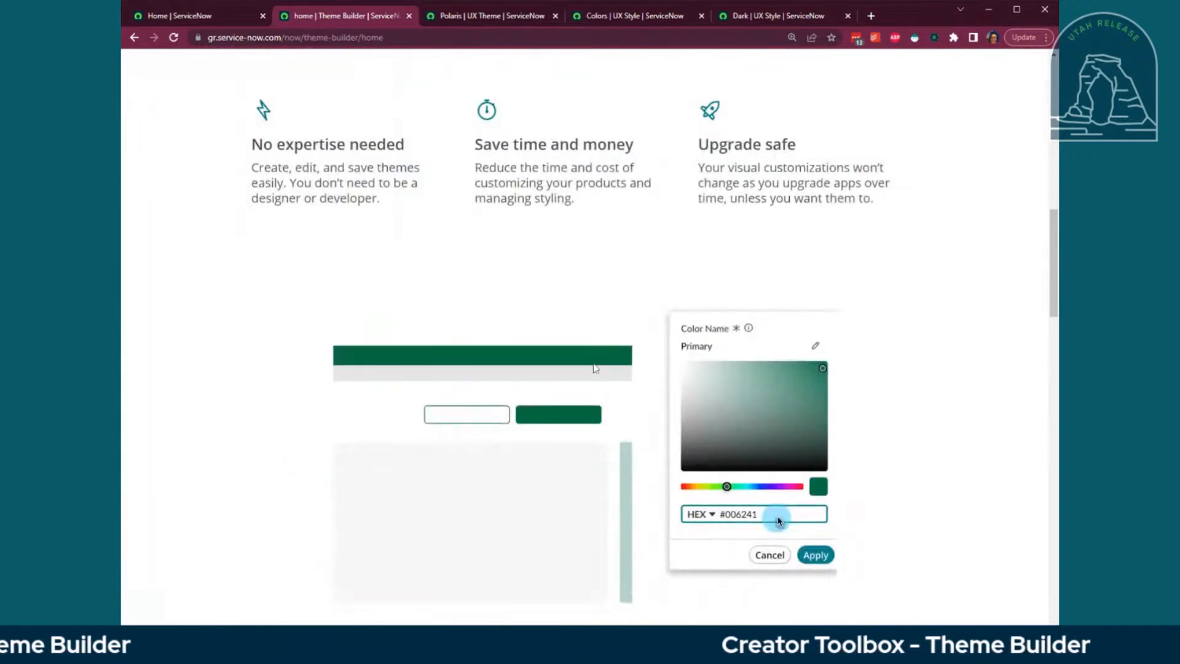
scroll(903, 400, "down", 14)
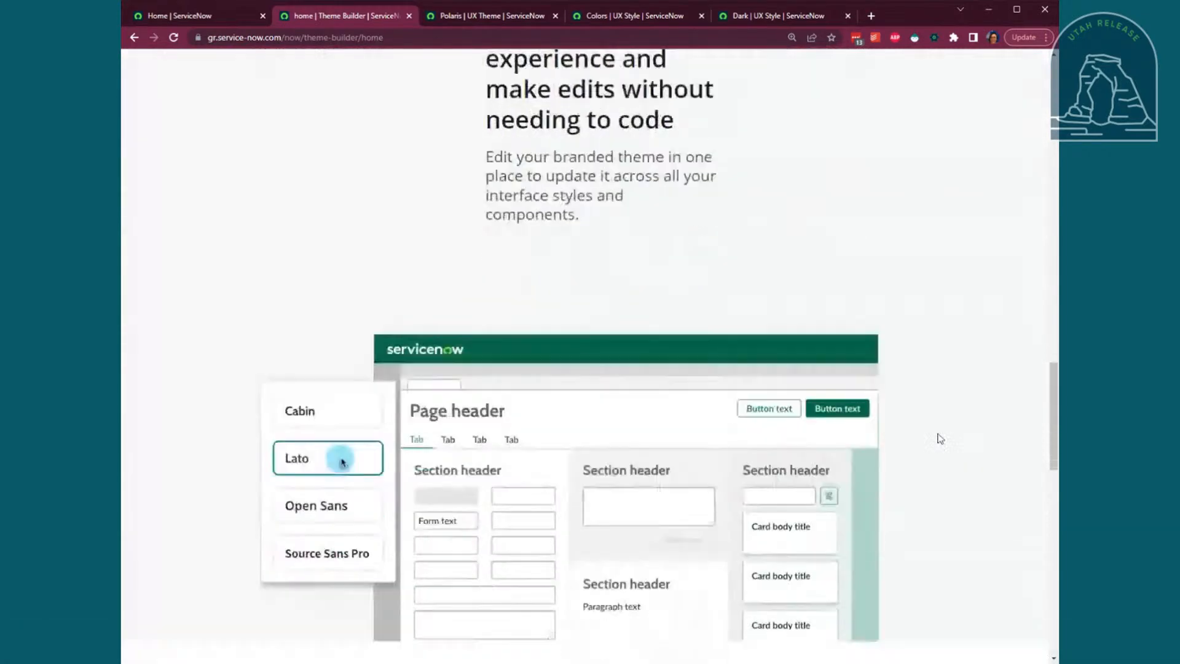
scroll(940, 438, "down", 10)
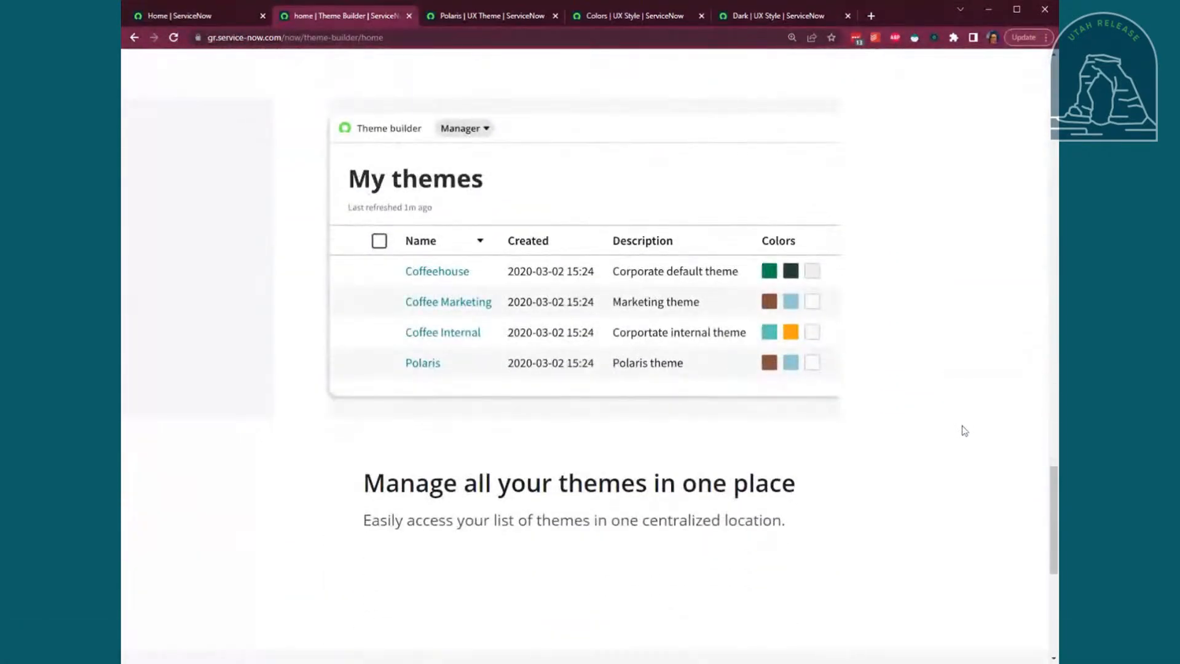
scroll(965, 430, "down", 7)
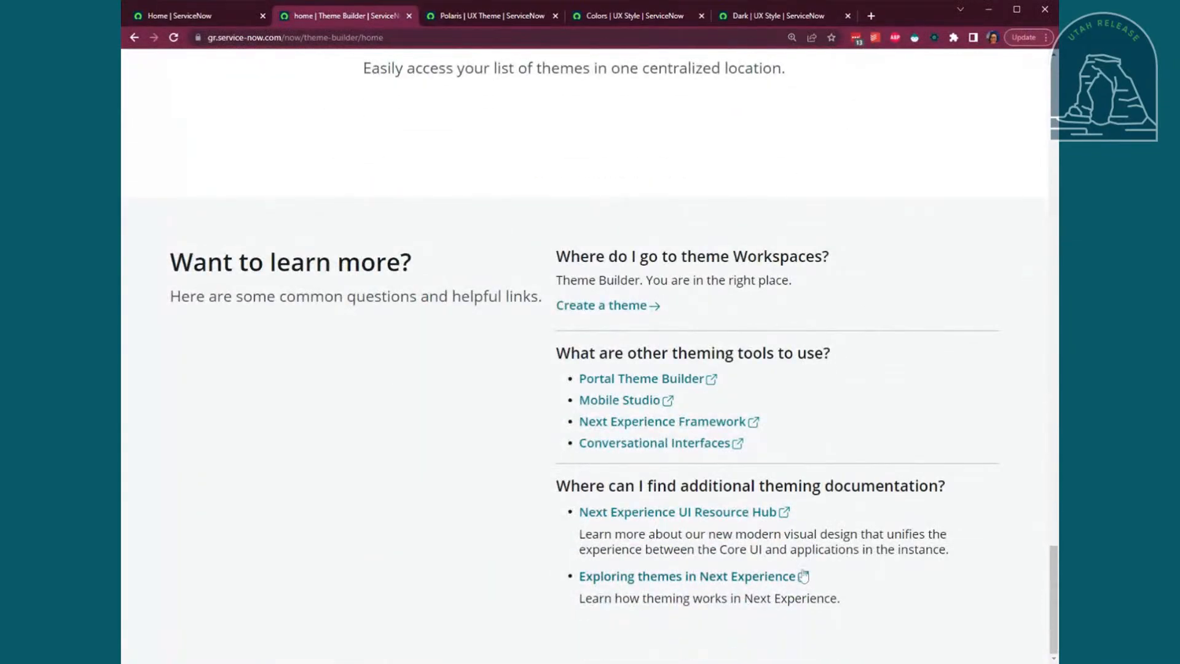
scroll(350, 240, "up", 17)
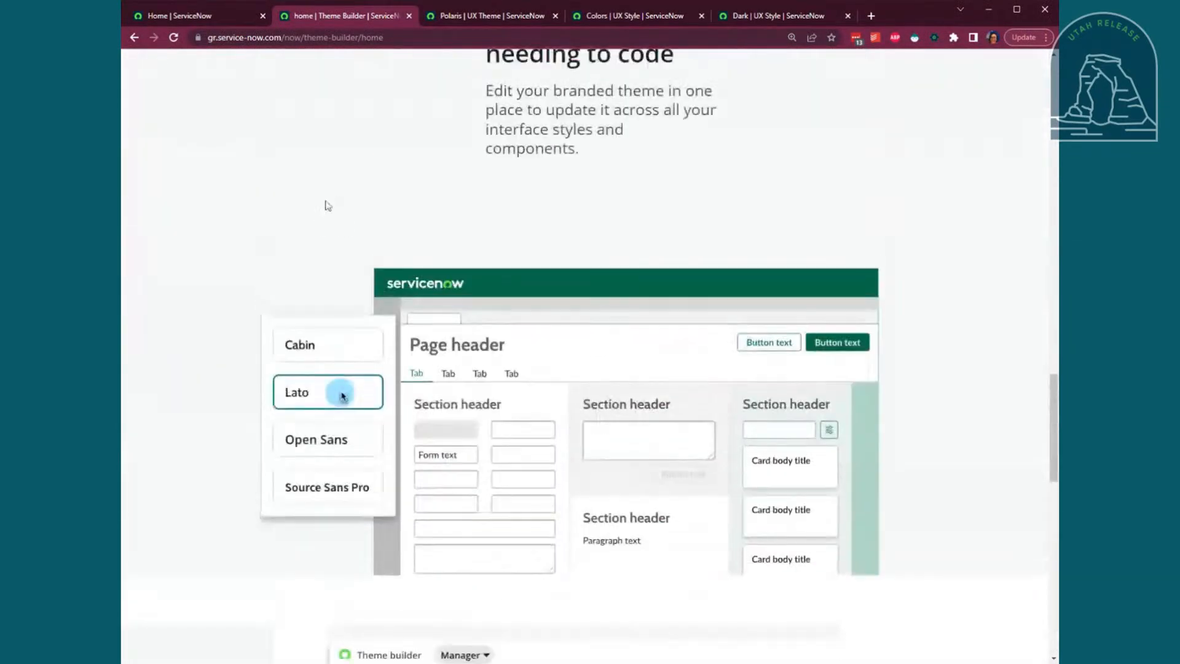
scroll(328, 205, "up", 15)
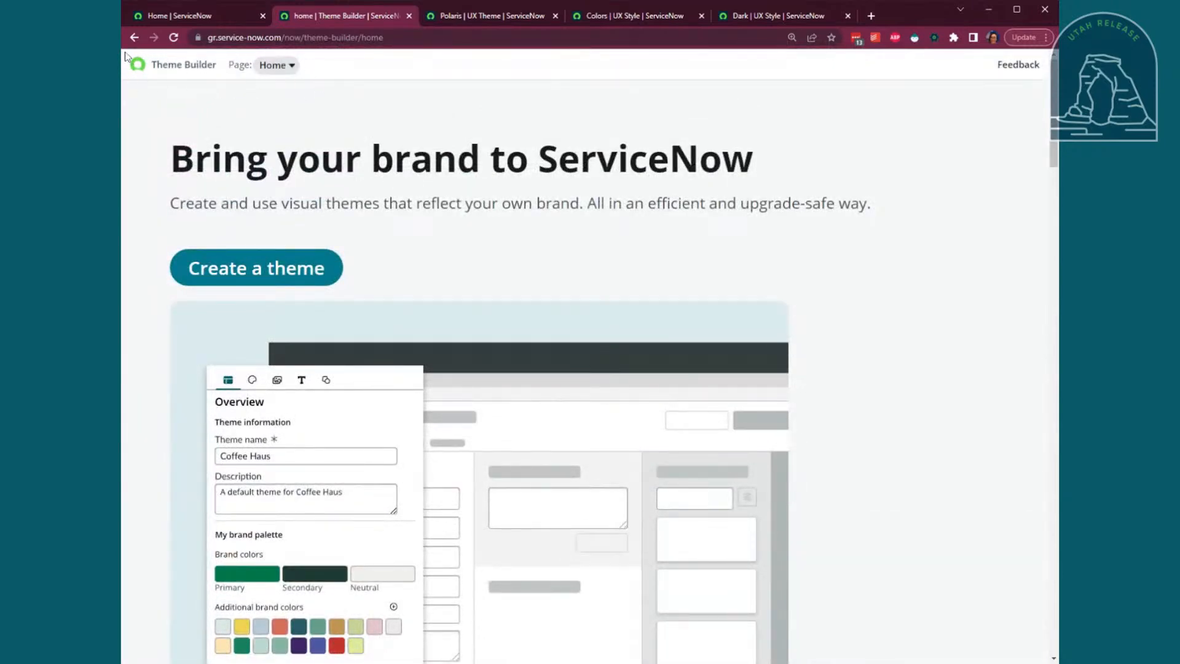
Go to Theme Builder's Manager page and review the available themes
left_click(280, 67)
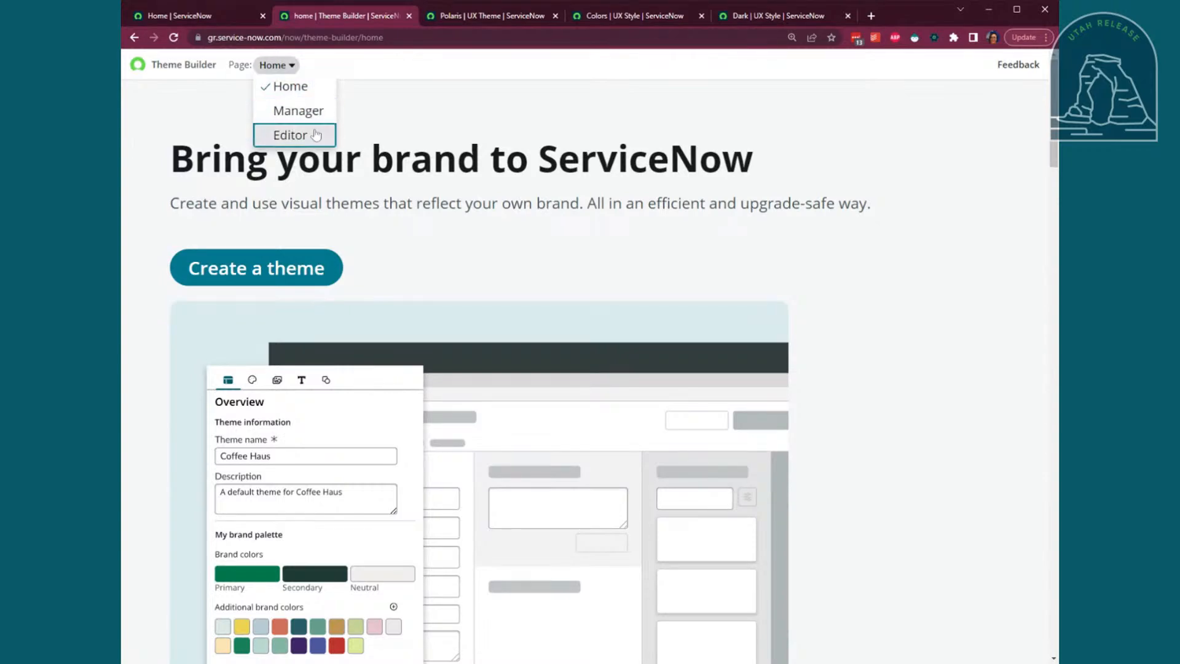
left_click(302, 117)
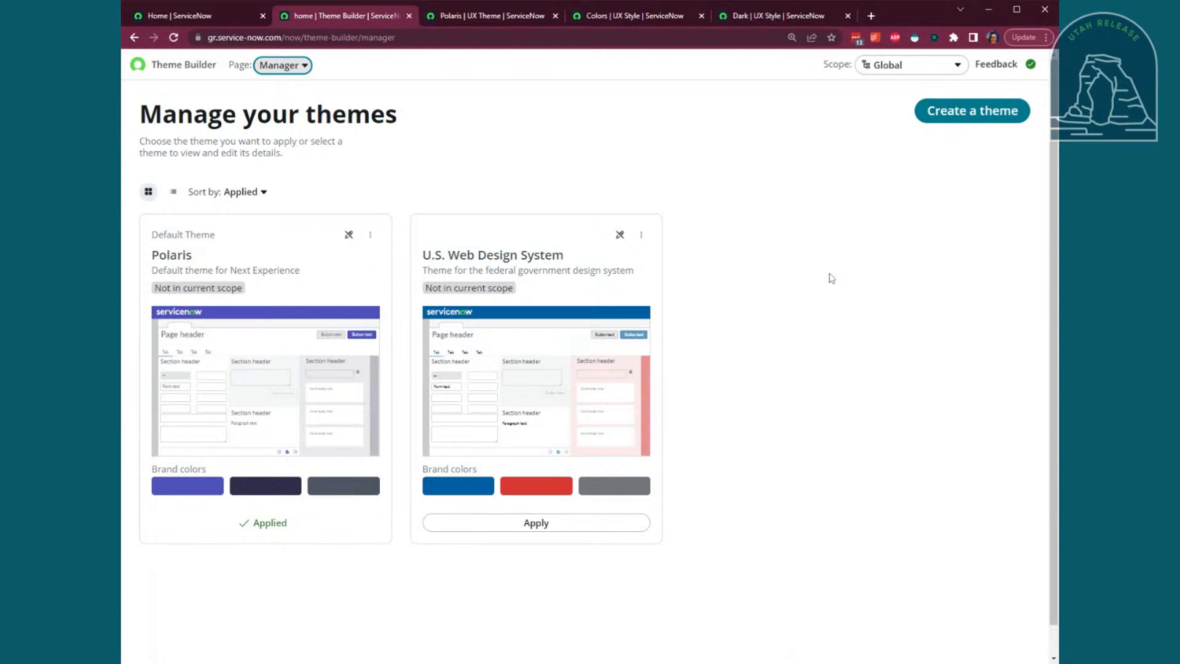
left_click(835, 330)
left_click_drag(298, 197, 131, 114)
left_click(131, 113)
Switch Theme Builder to the Editor page for the Polaris theme
left_click(286, 65)
left_click(310, 135)
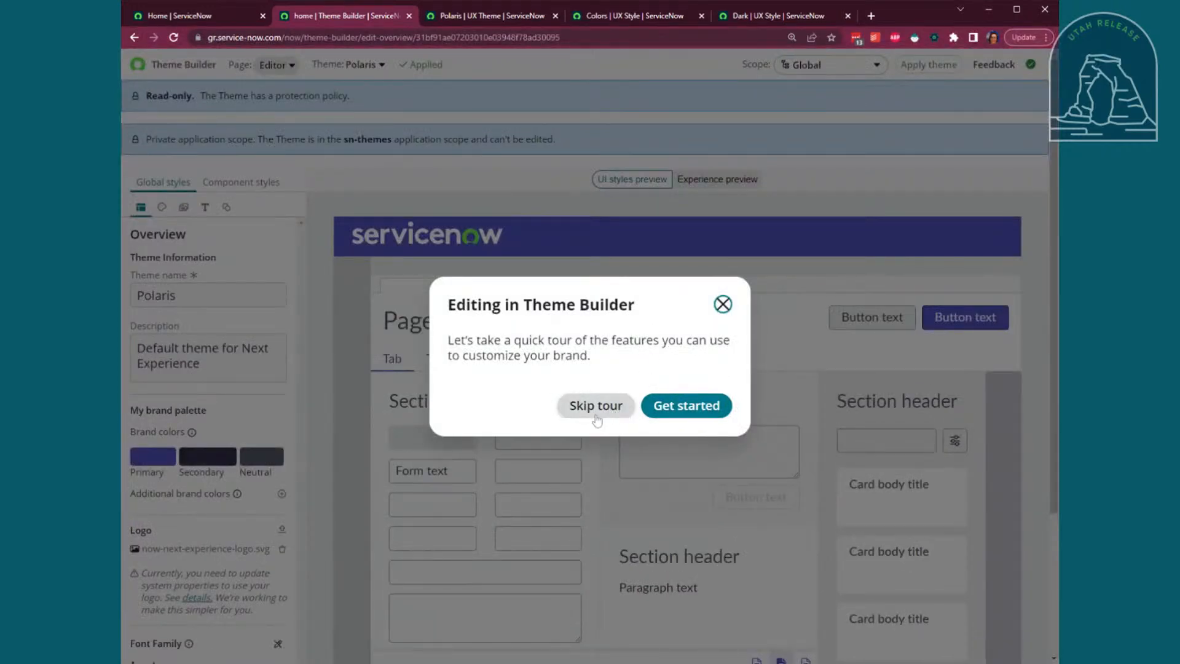
Skip the Editor tour, return to Theme Builder's Home page, and briefly view the introduction to creating a theme
left_click(595, 417)
left_click(421, 170)
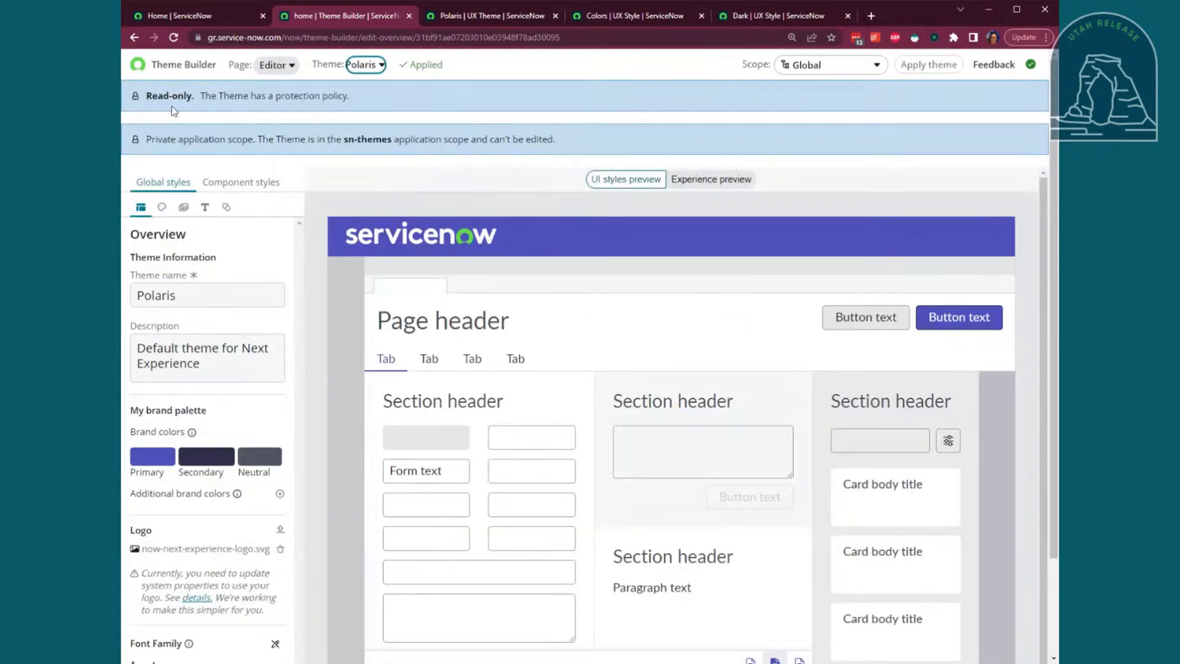
left_click(274, 65)
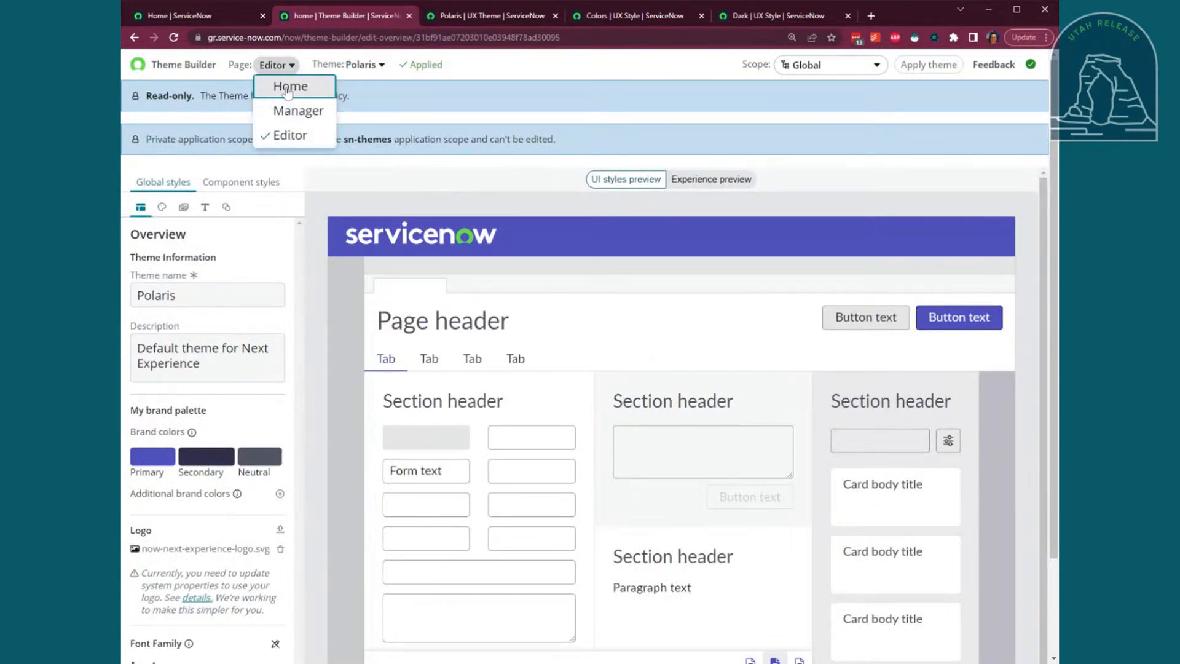
left_click(288, 87)
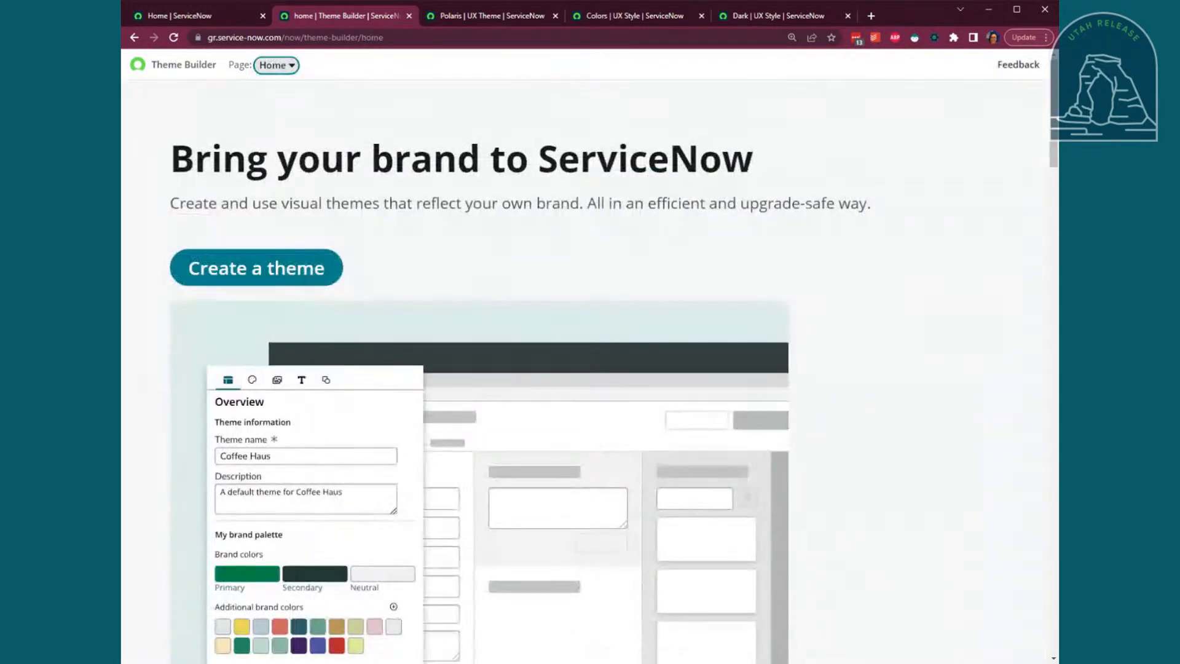
left_click(256, 269)
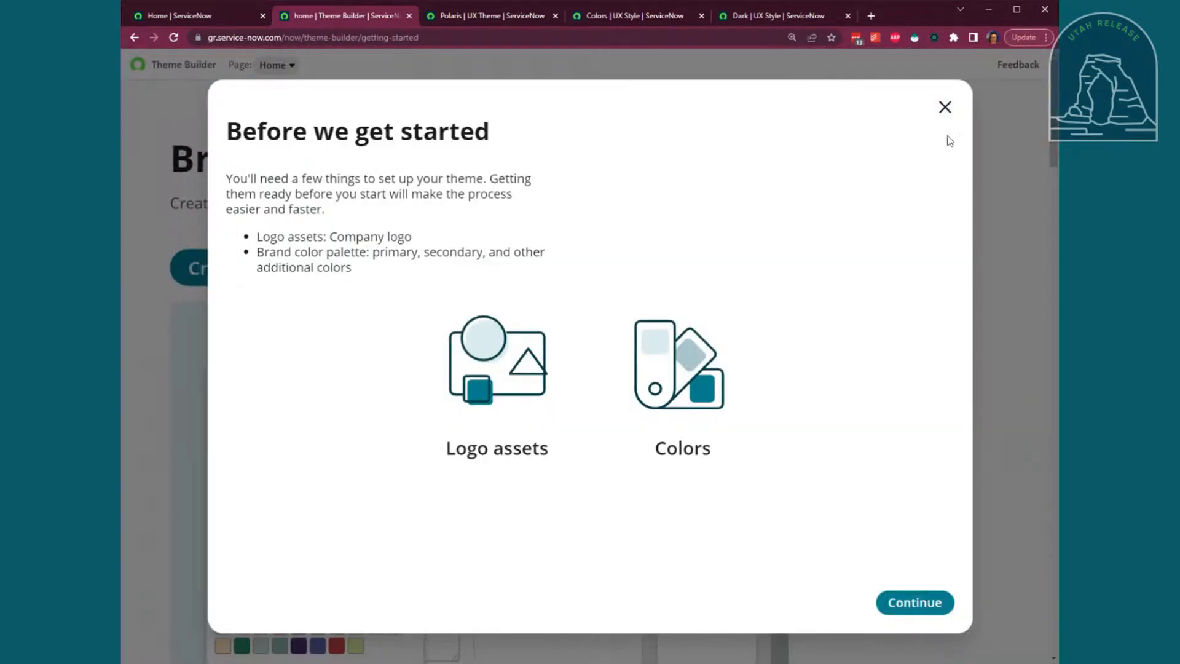
left_click(946, 108)
Switch to the ServiceNow home page, dismiss the Theme dialog, and find and open the Plugins module
left_click(255, 16)
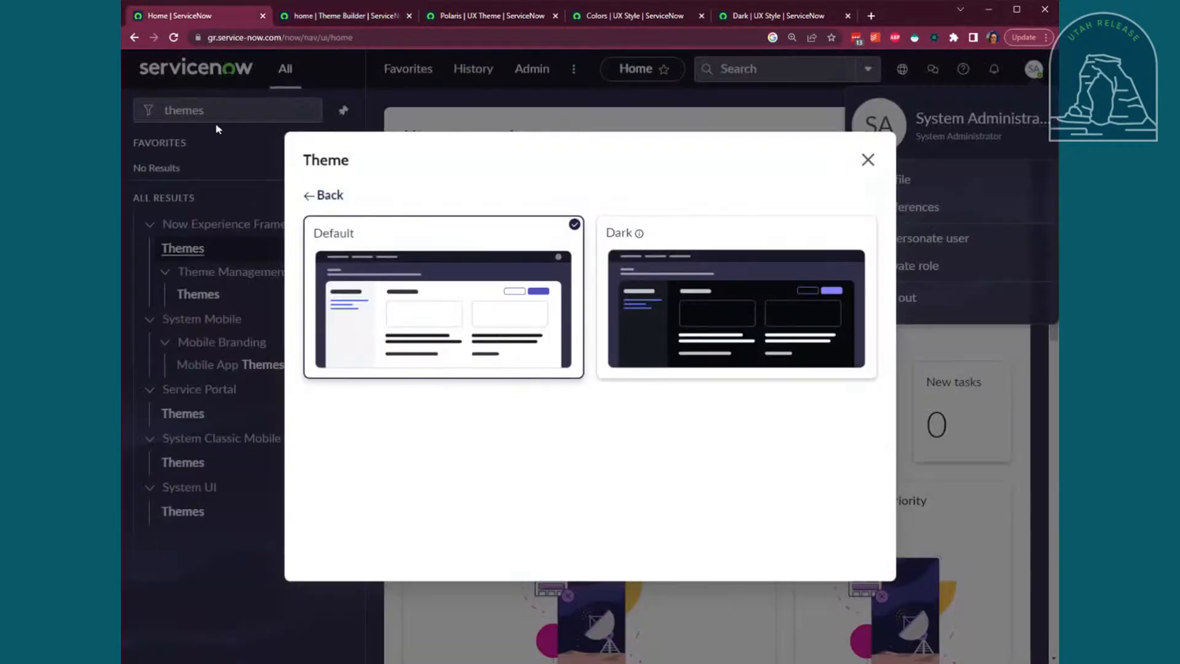
left_click(870, 159)
left_click(226, 111)
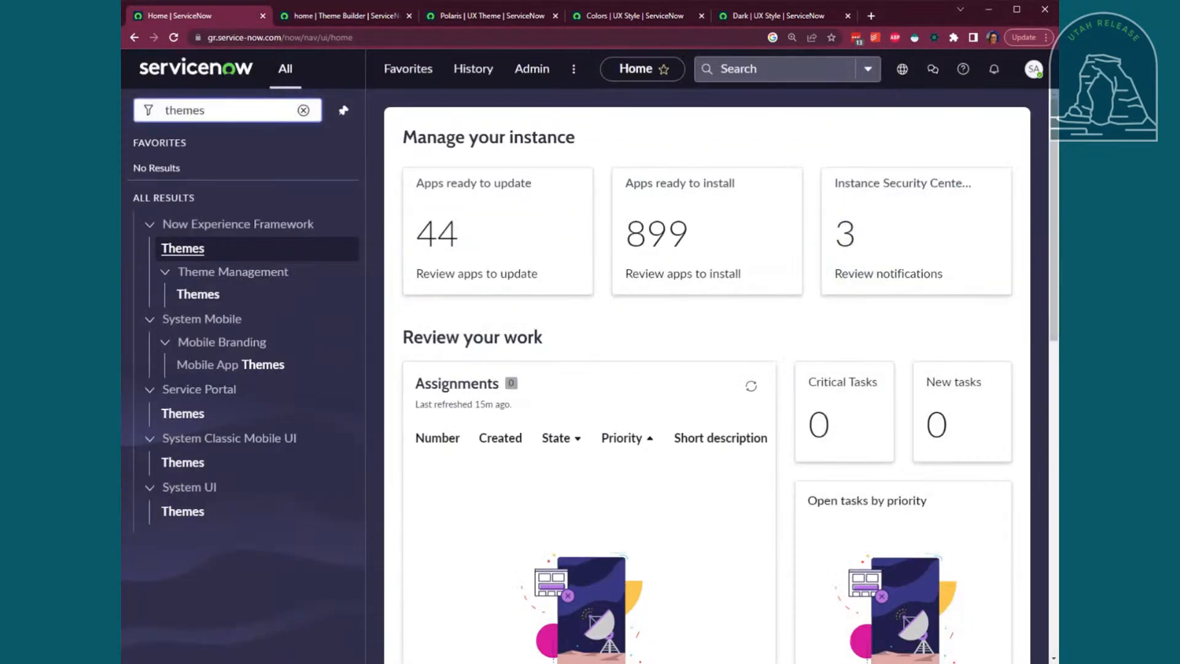
key("ctrl+BackSpace")
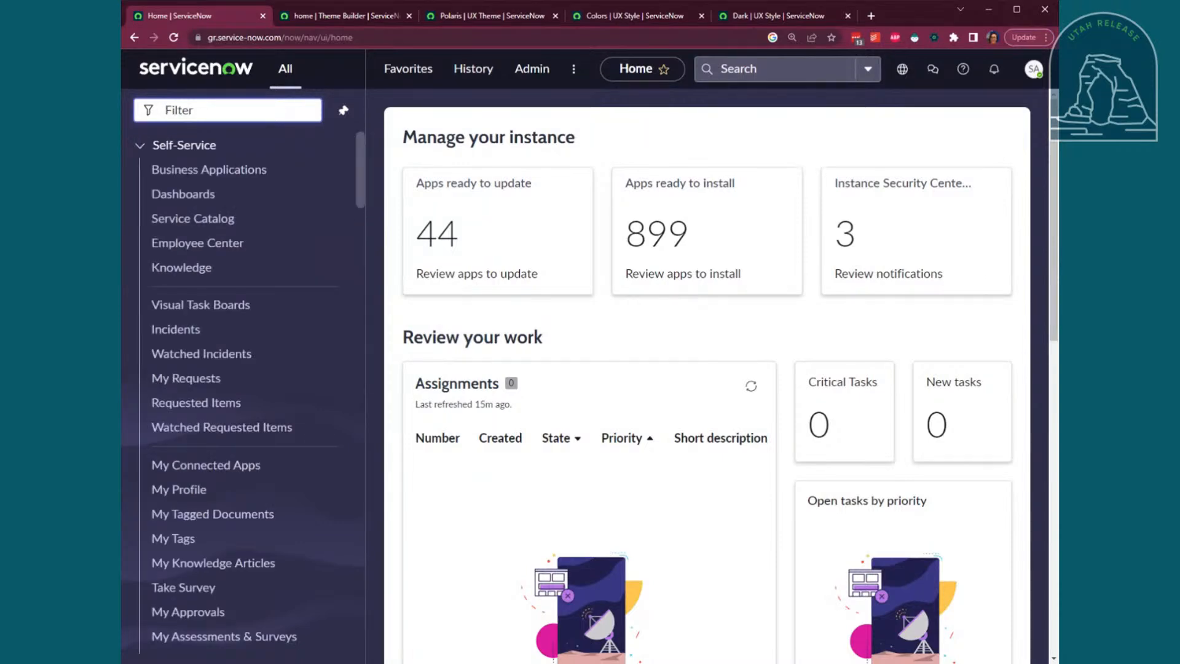
type("plugins")
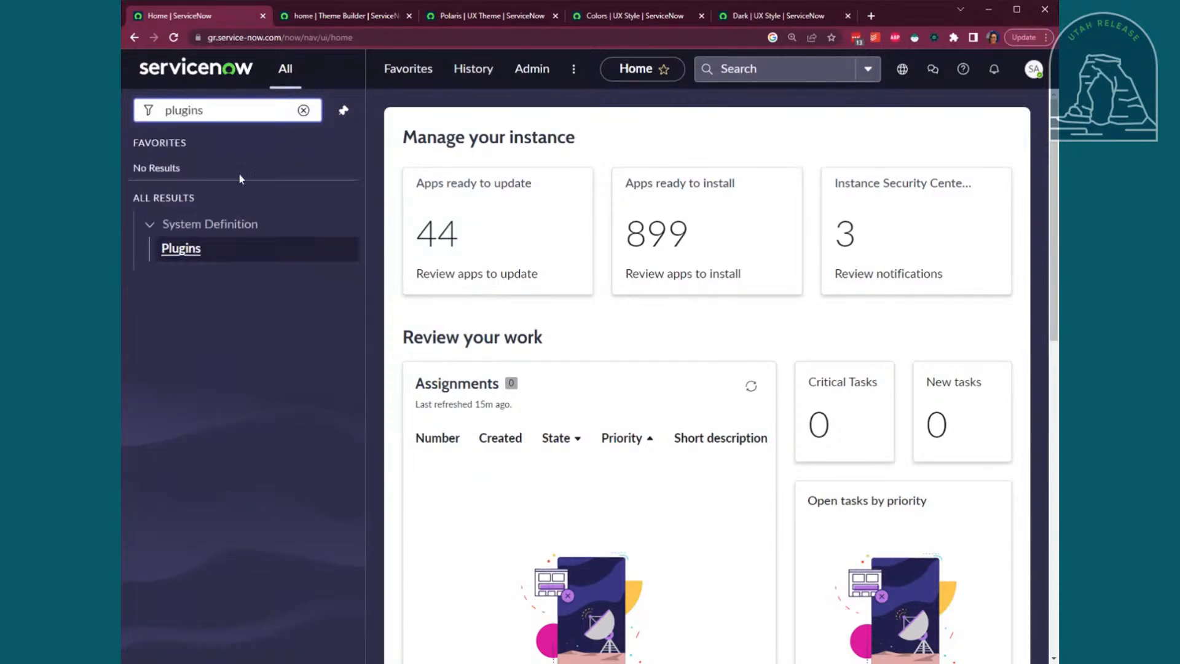
left_click(193, 263)
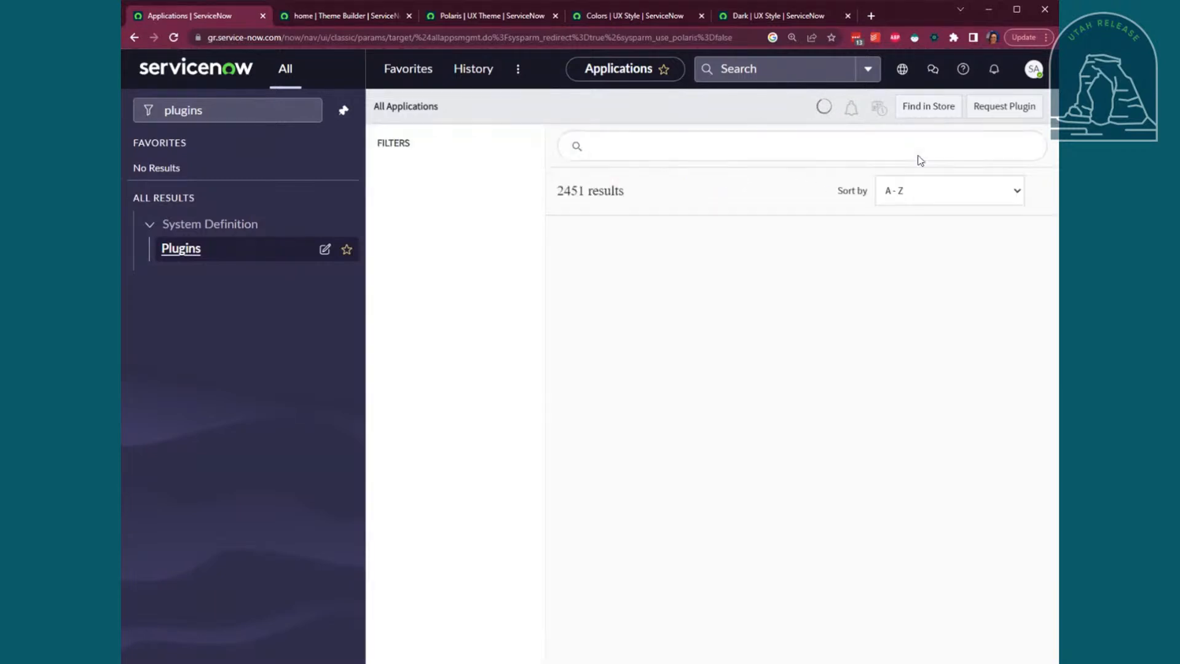
Search All Applications for "theme b" to check the Theme Builder plugin
type("heme")
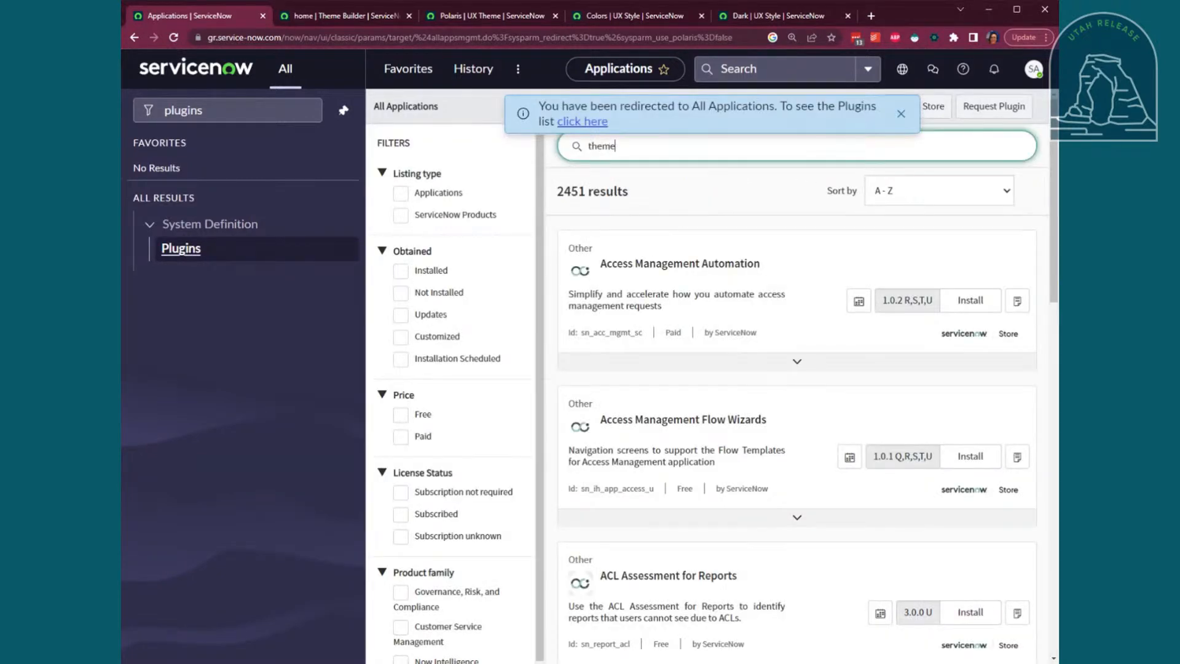
type(" b")
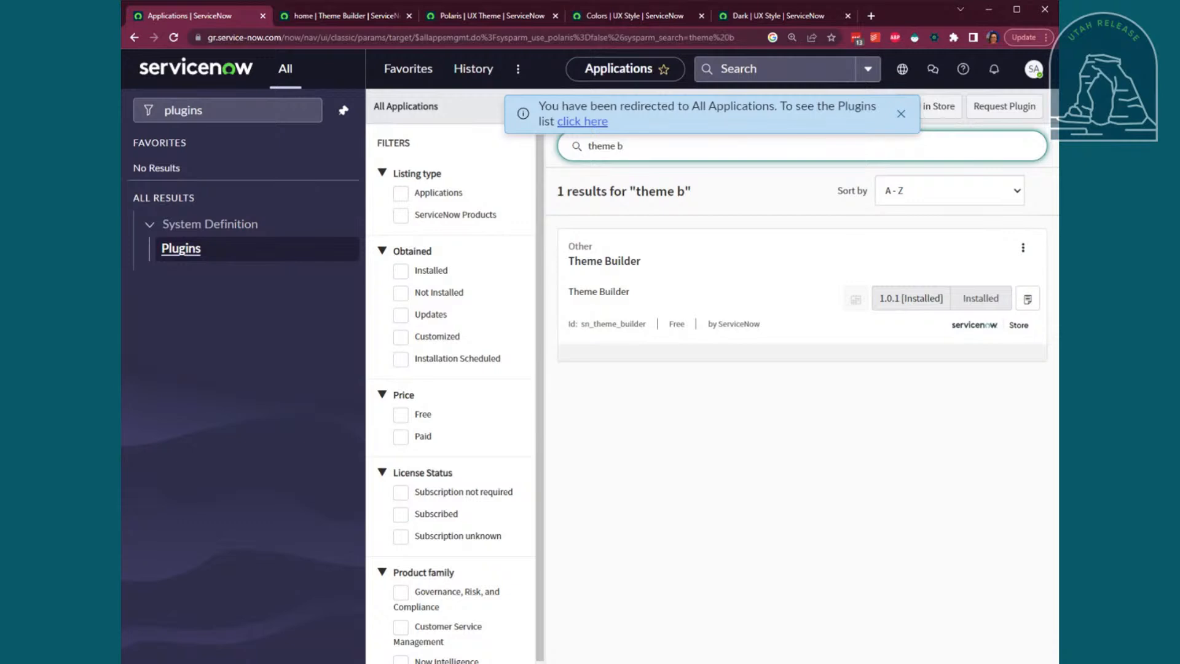
left_click(249, 117)
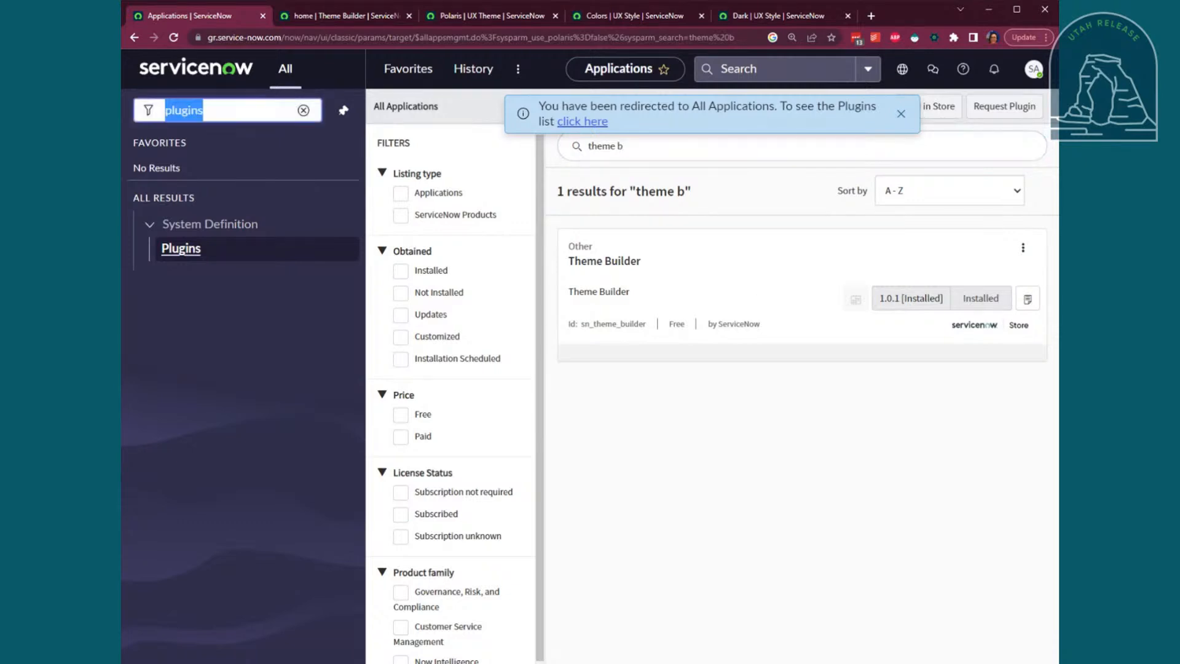
Switch back to Theme Builder, start creating a theme named Teal Donut without a description, and proceed to the primary color
left_click(342, 19)
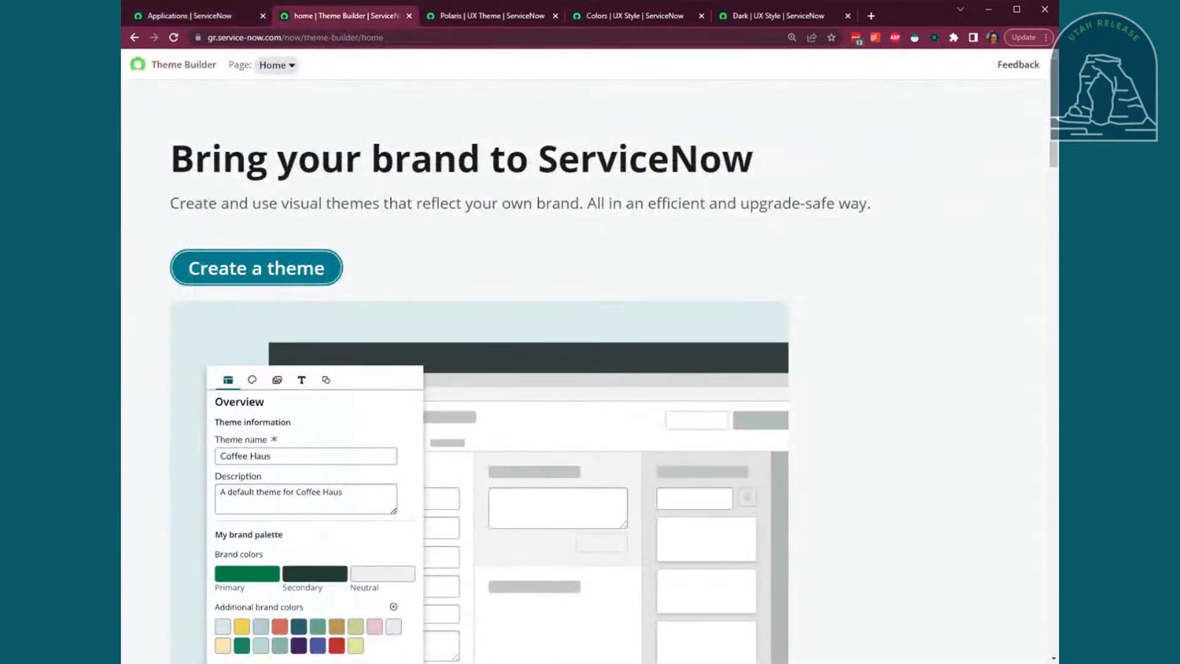
left_click(233, 273)
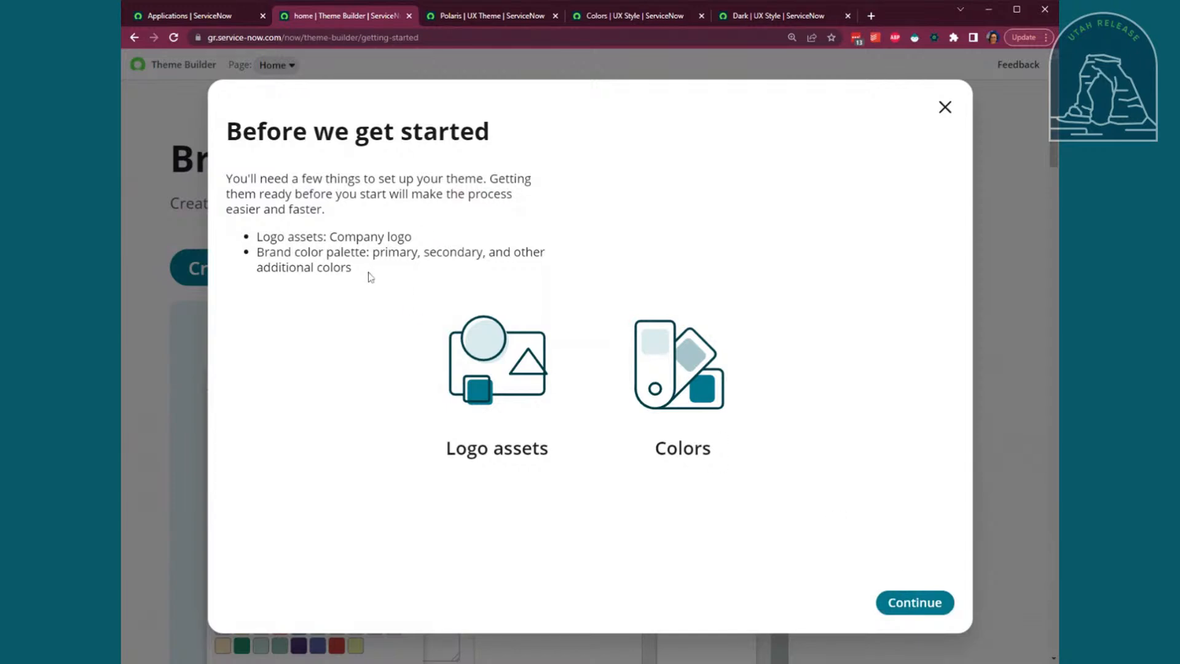
left_click(932, 604)
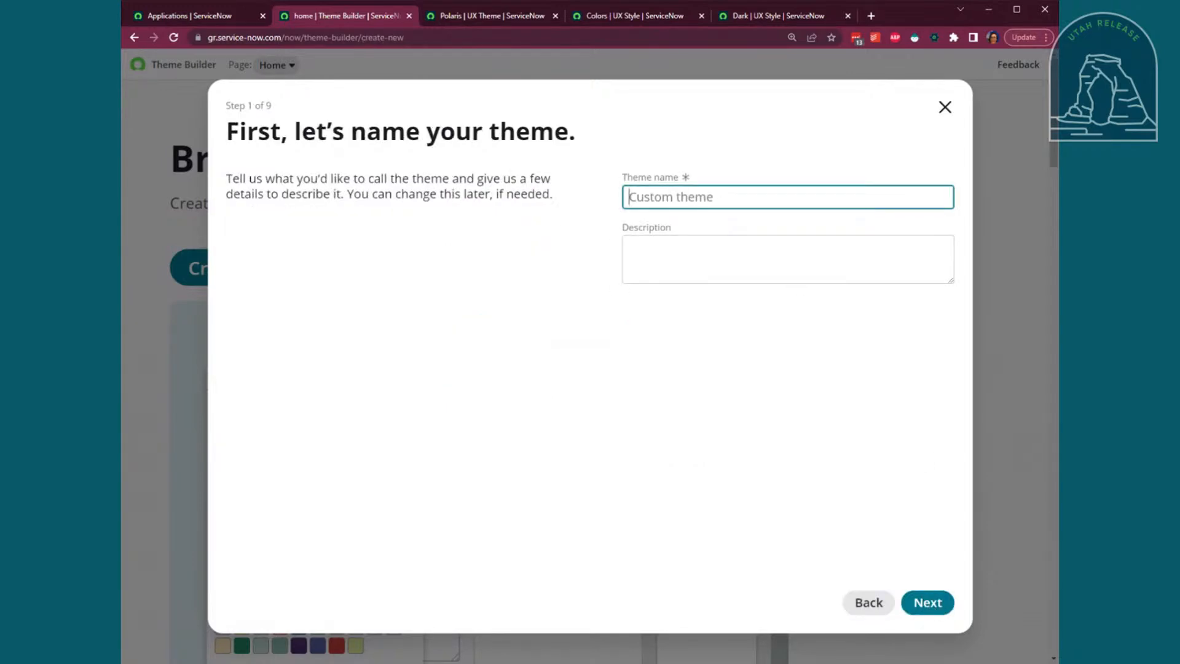
type("Teal Donut")
key("Tab")
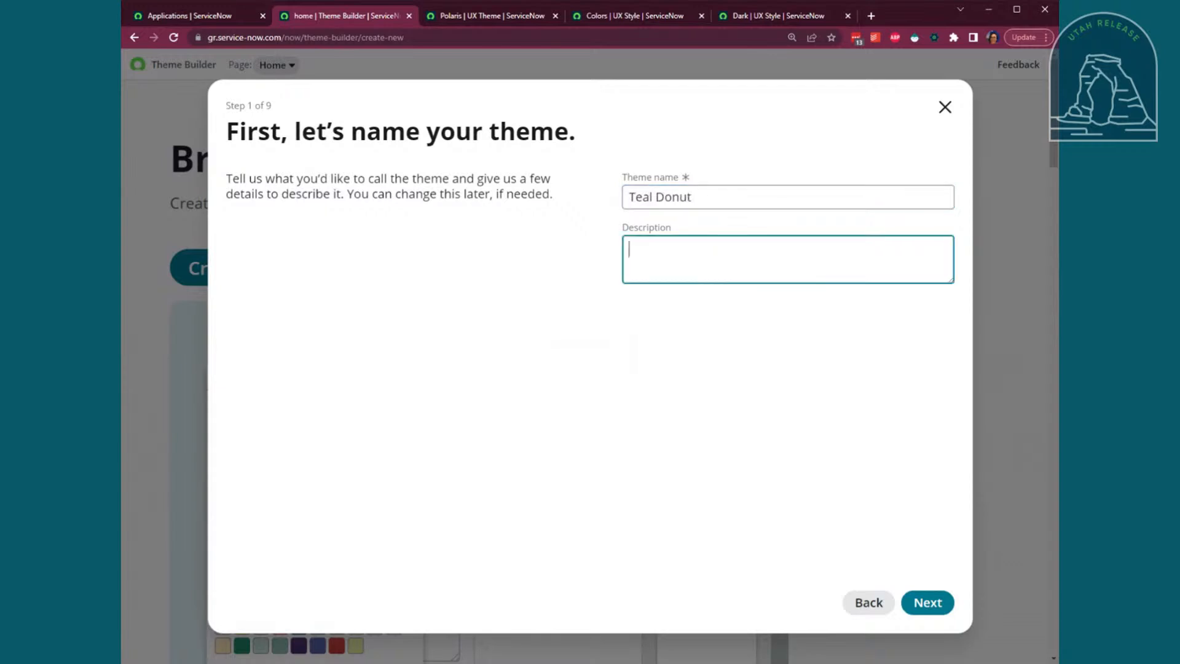
left_click(928, 602)
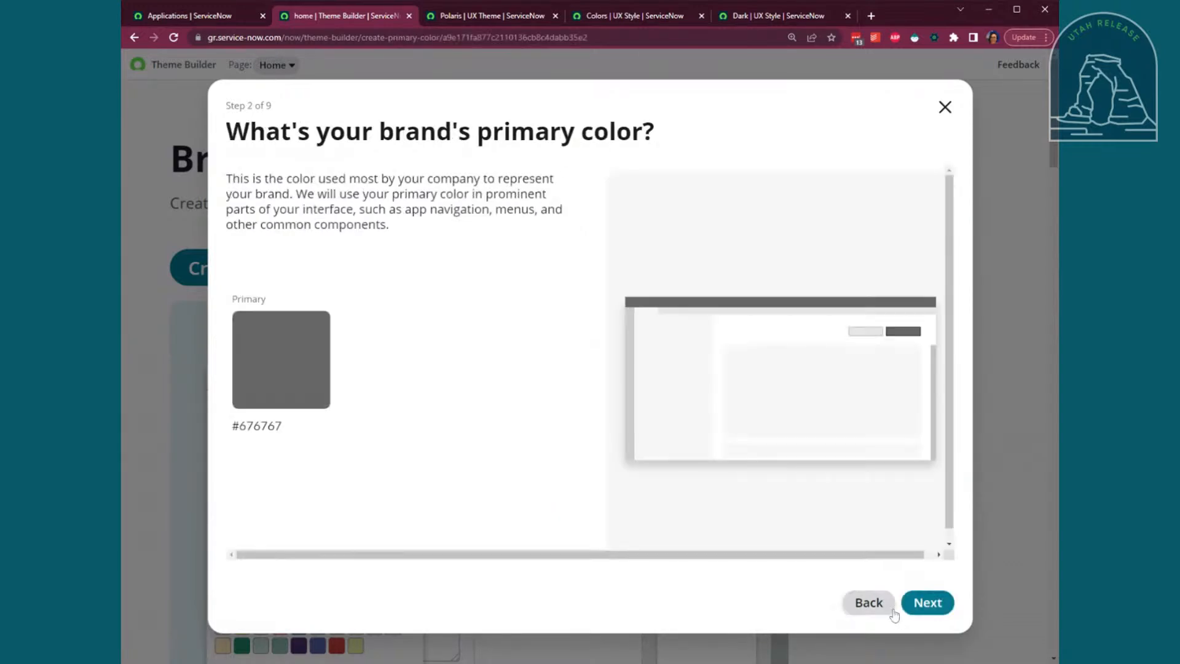
left_click(275, 356)
left_click(410, 435)
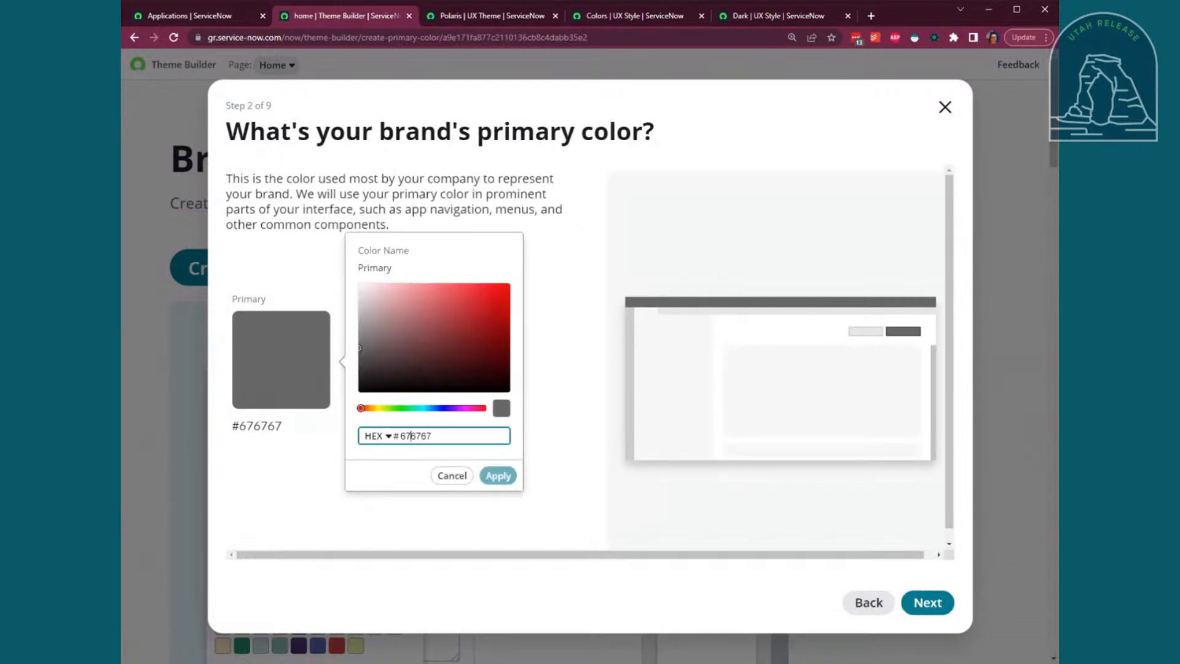
double_click(410, 435)
triple_click(289, 209)
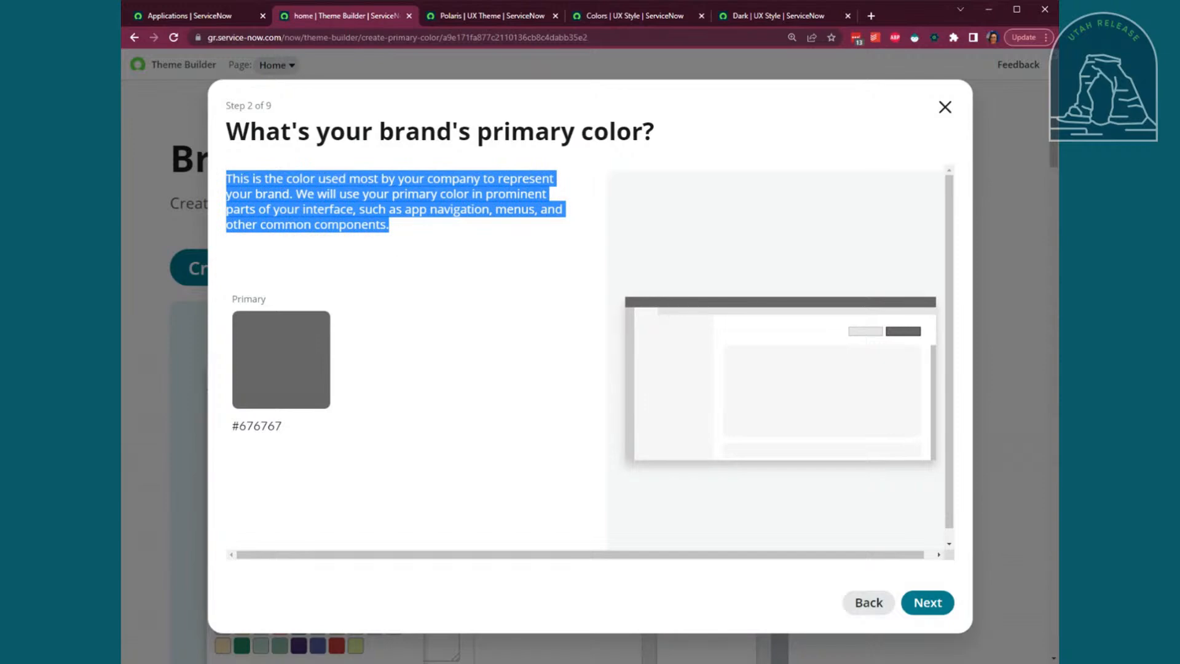
left_click(394, 247)
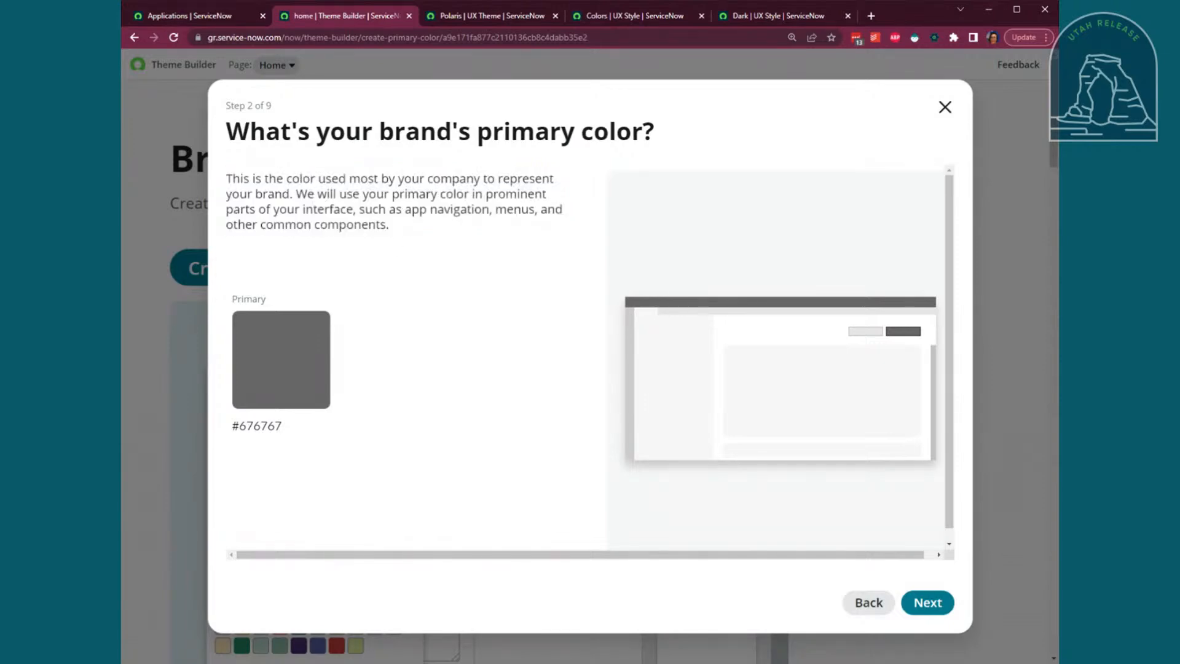
Set the brand's primary color to #032D42 in HEX format and proceed to the secondary color
left_click(292, 363)
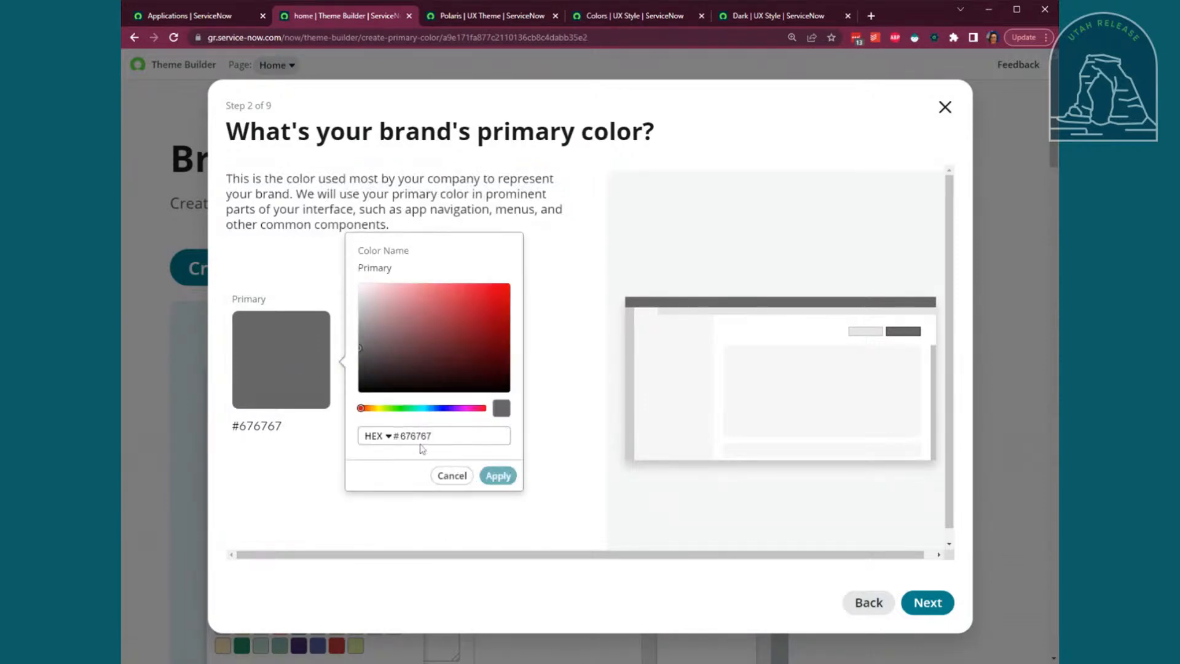
left_click(386, 438)
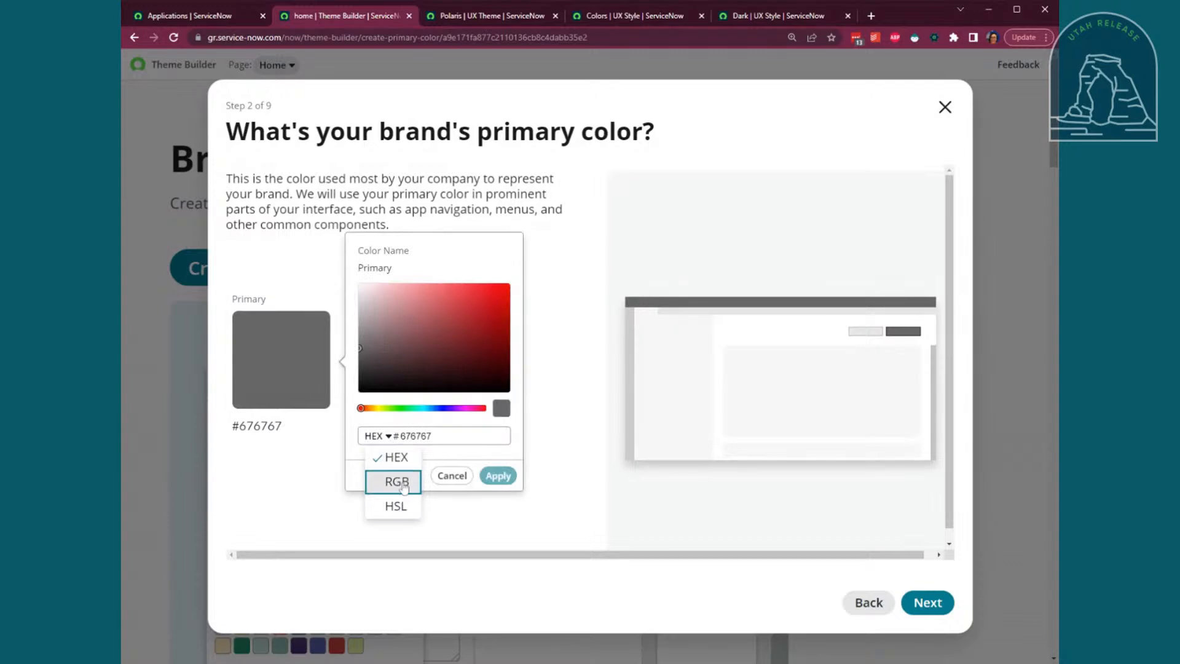
left_click(405, 487)
left_click(389, 443)
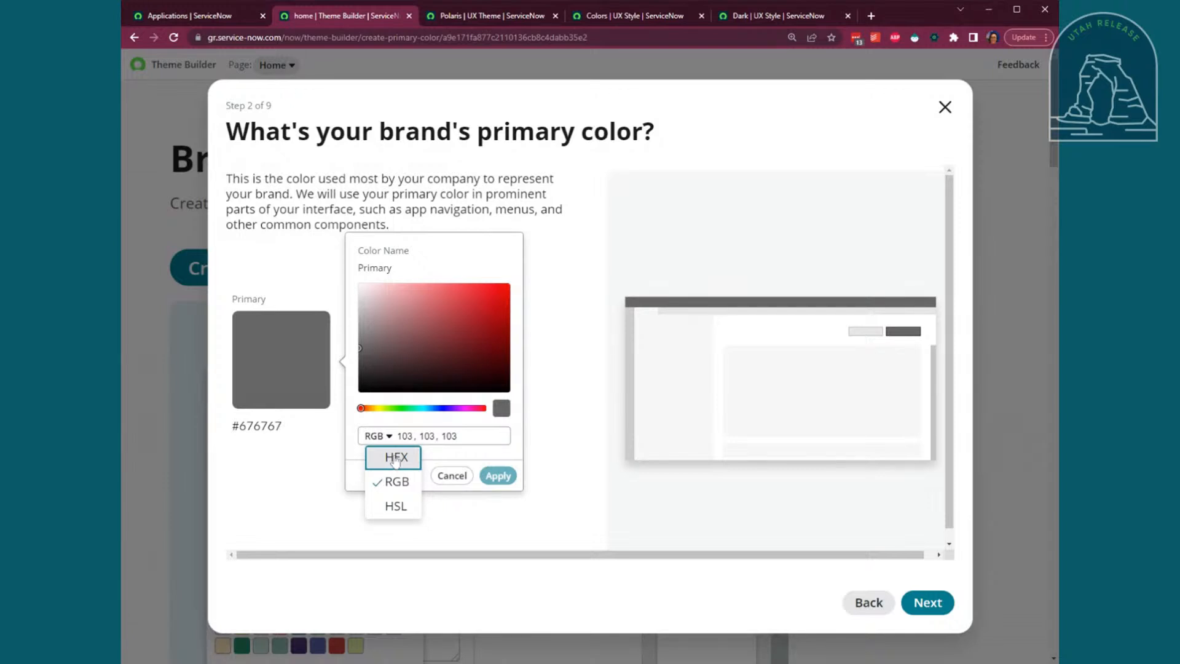
left_click(395, 458)
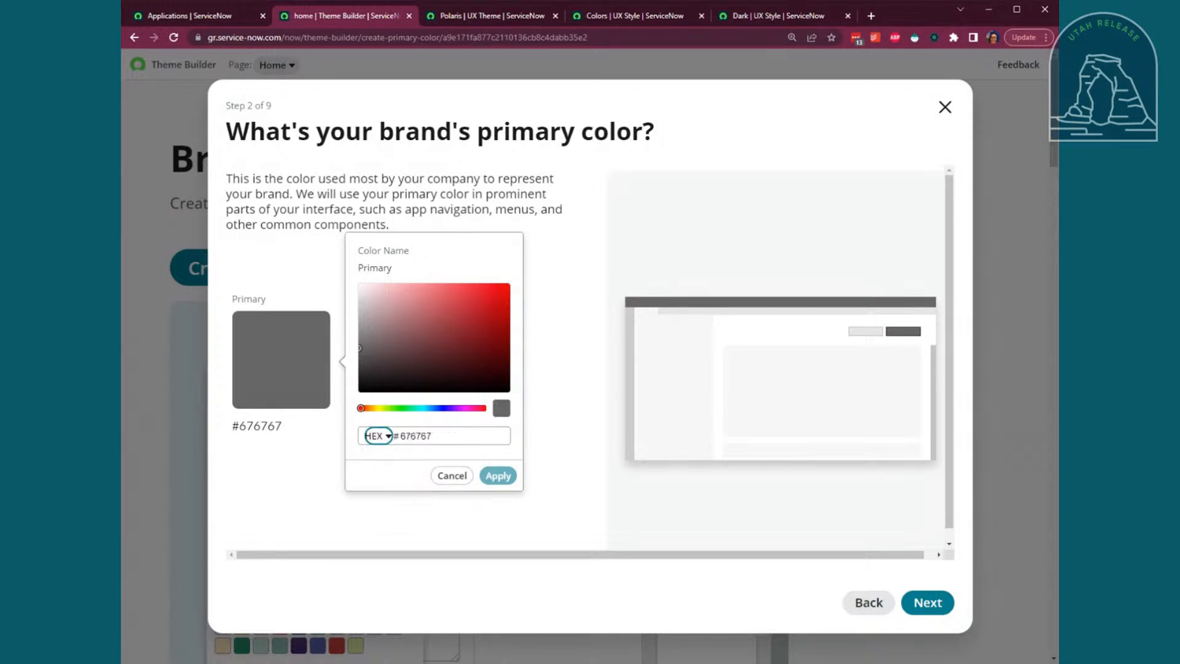
double_click(465, 441)
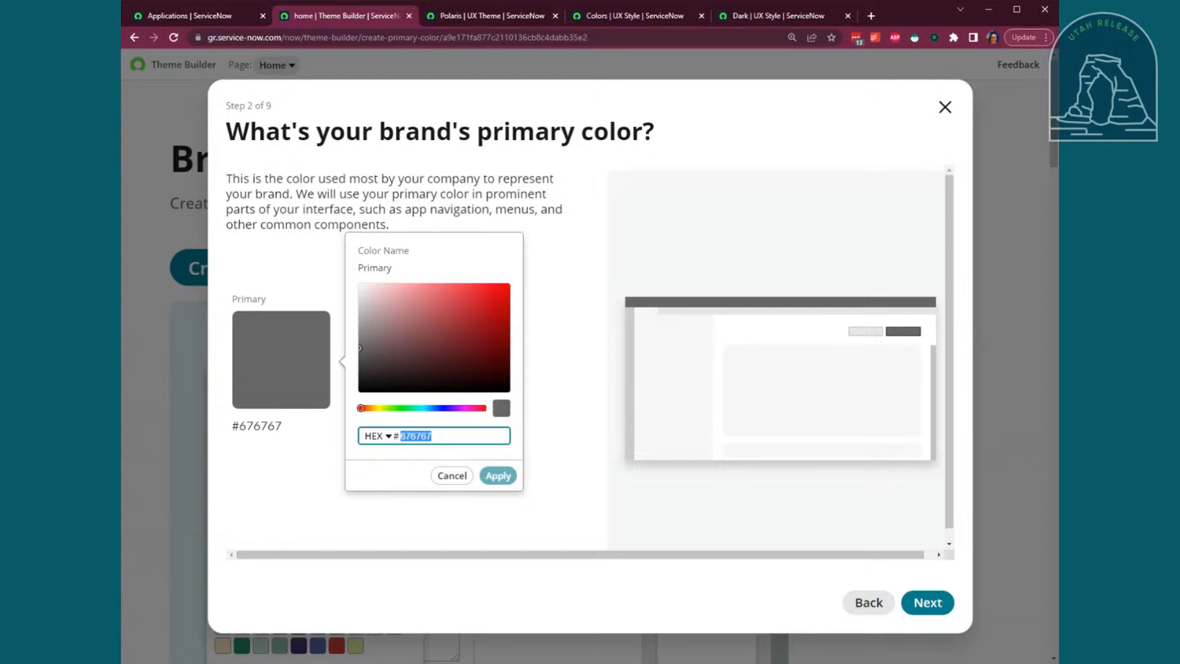
type("032")
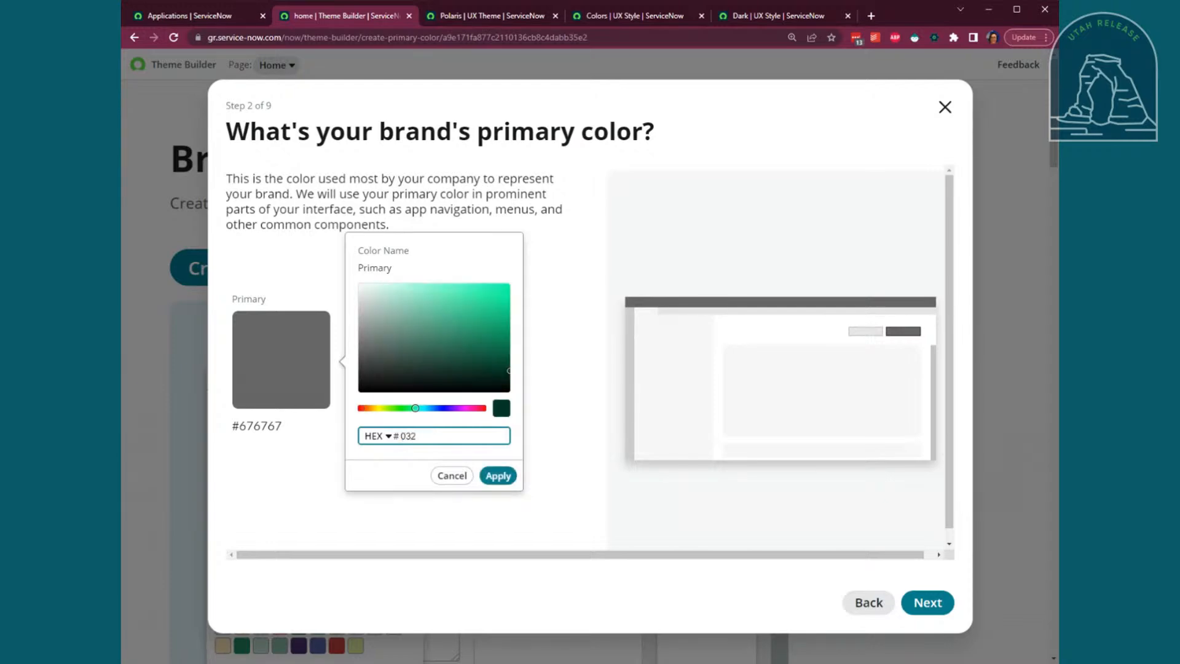
type("d42")
left_click(499, 477)
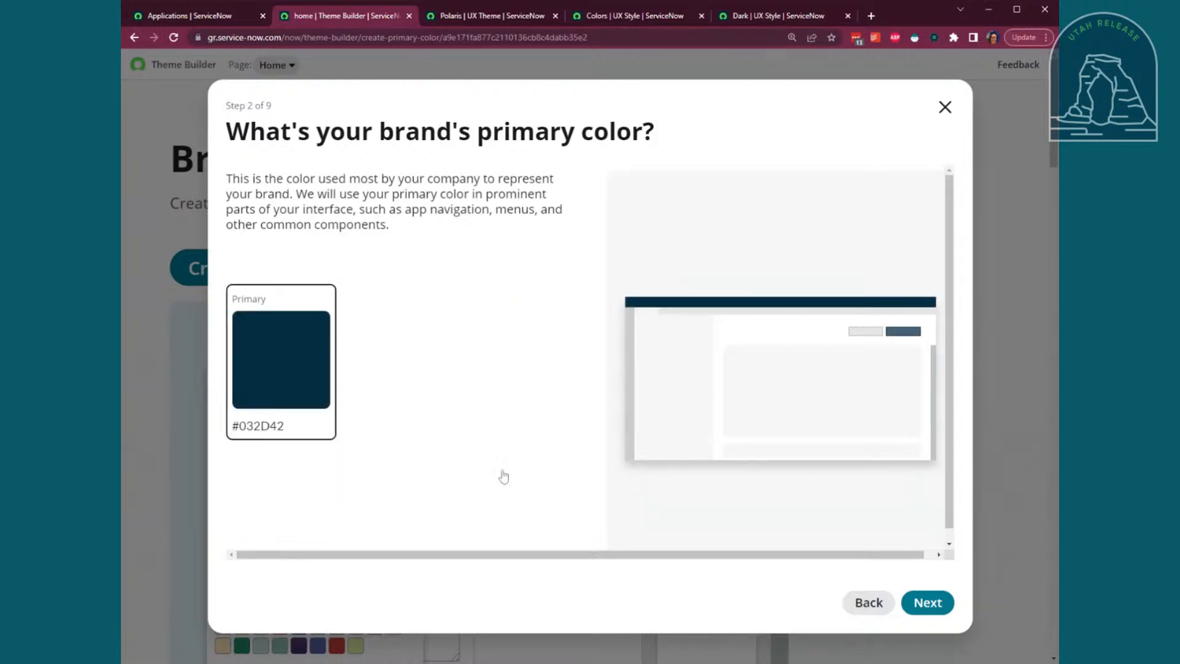
left_click(927, 605)
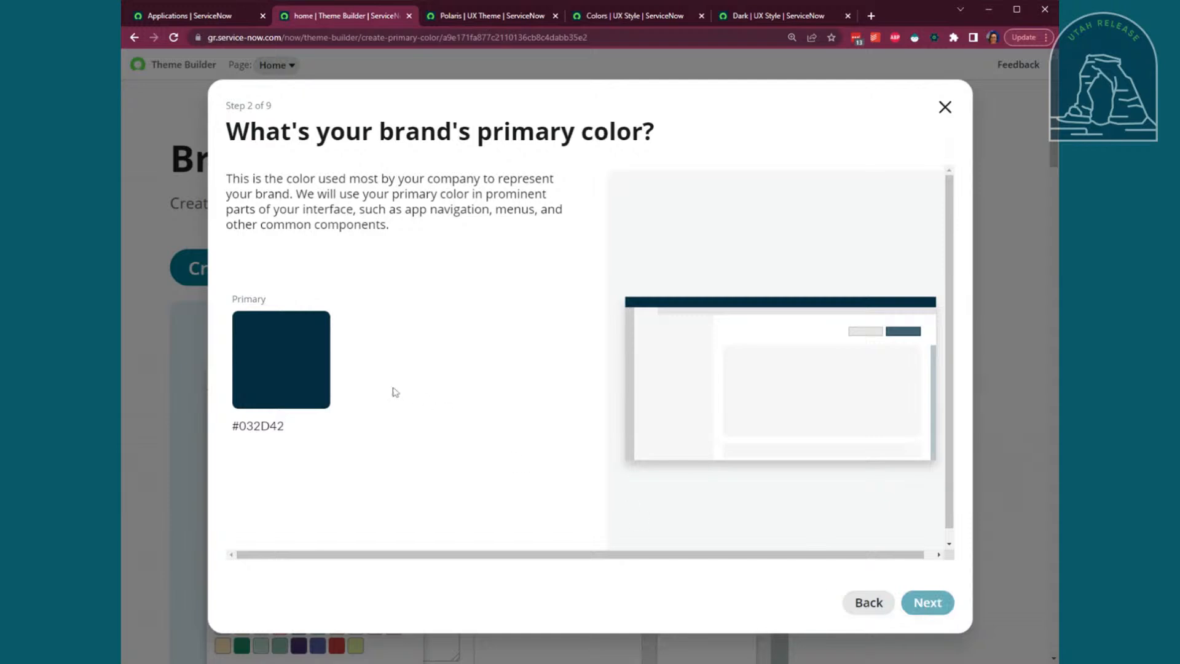
Set the secondary brand color to HEX #86ED78 and proceed to the neutral color
left_click(294, 353)
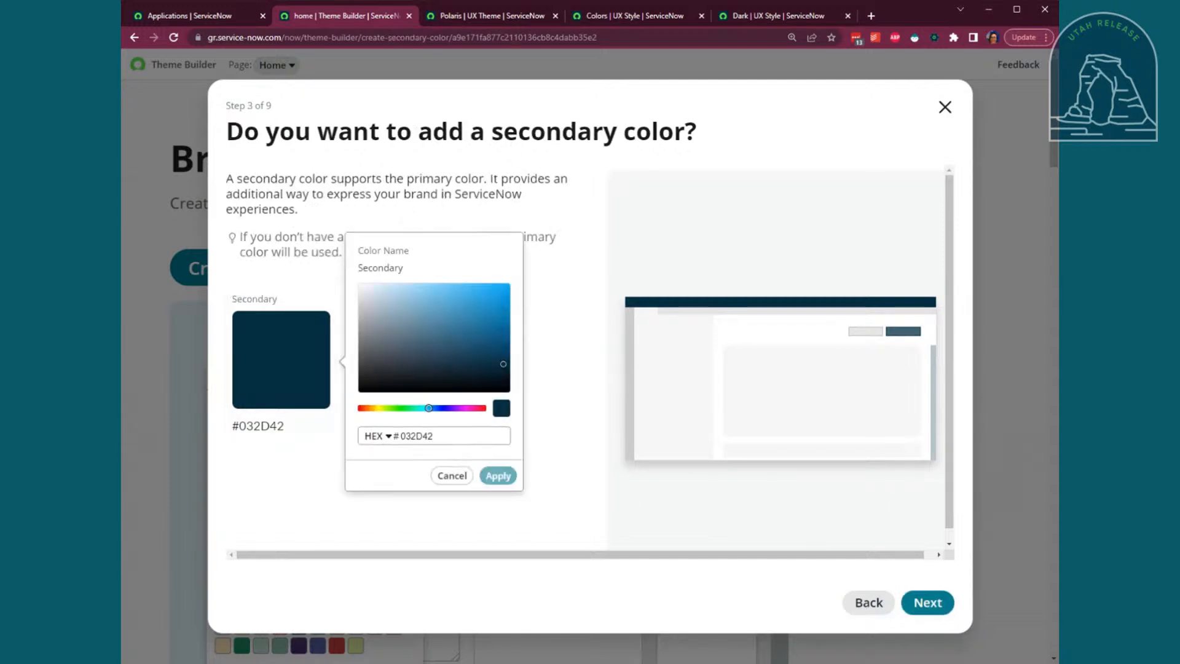
left_click(424, 436)
double_click(417, 436)
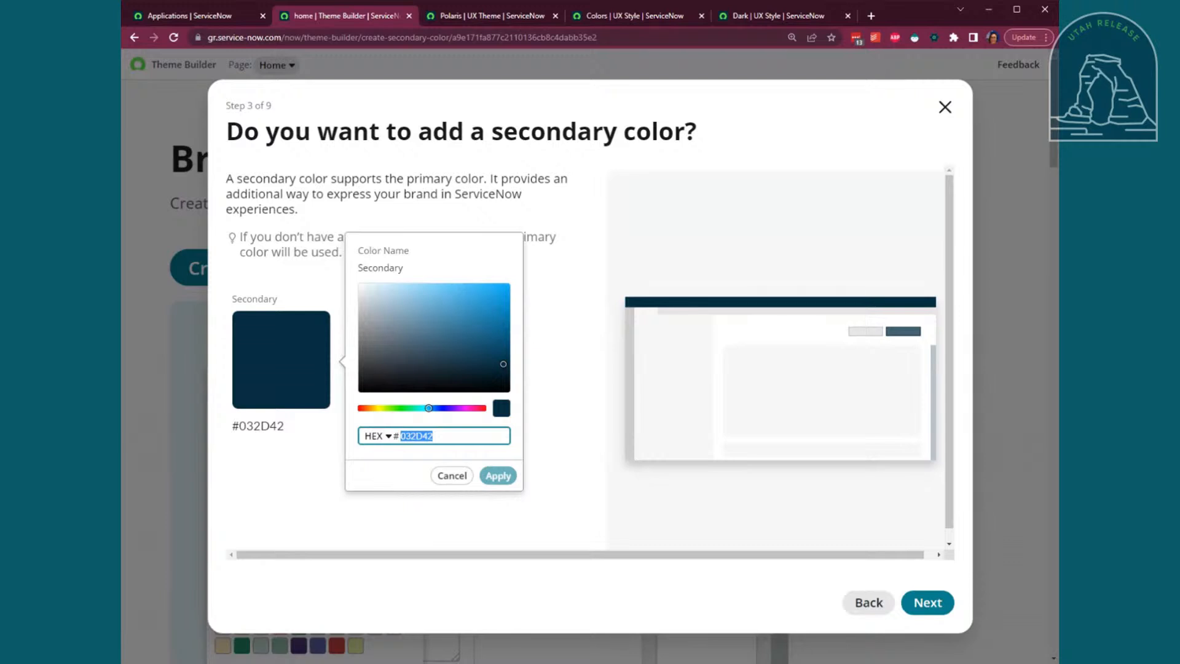
type("86ED78")
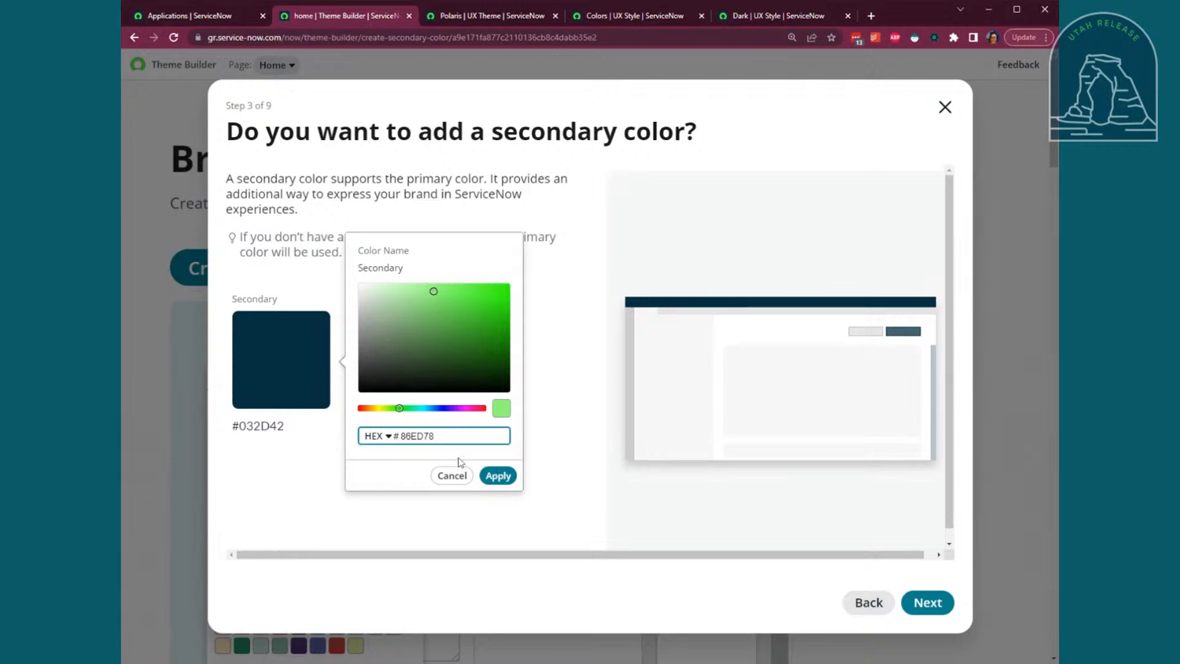
left_click(498, 476)
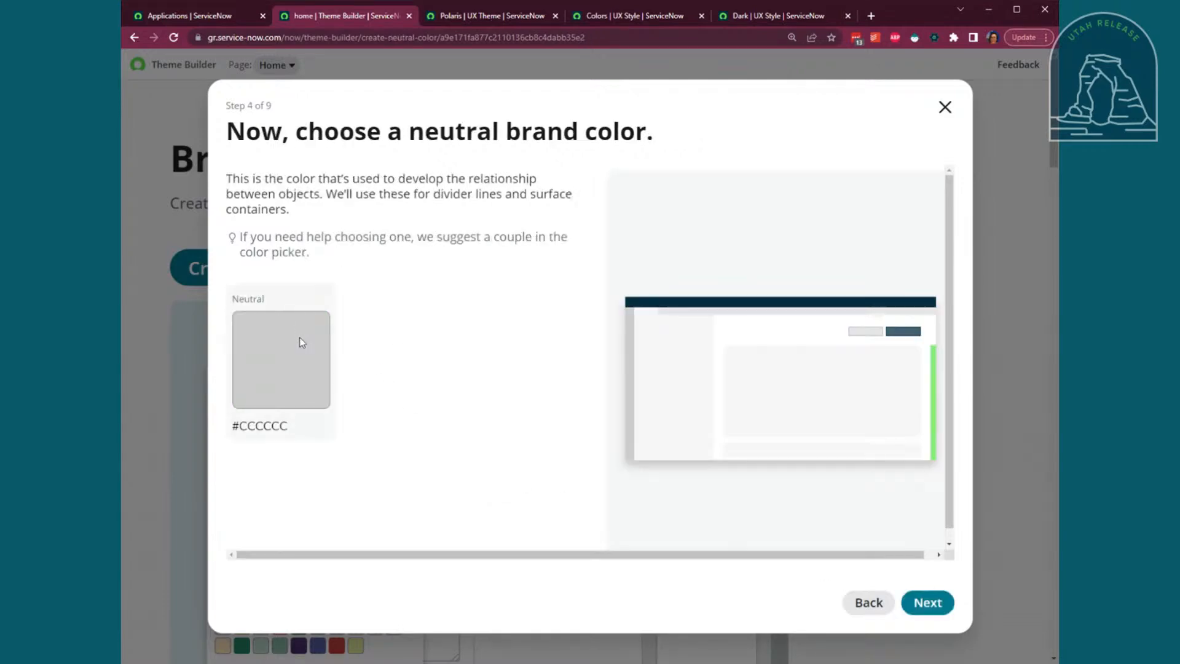
Set the neutral brand color to HEX #E9EBE0 and proceed to the additional colors
left_click(300, 337)
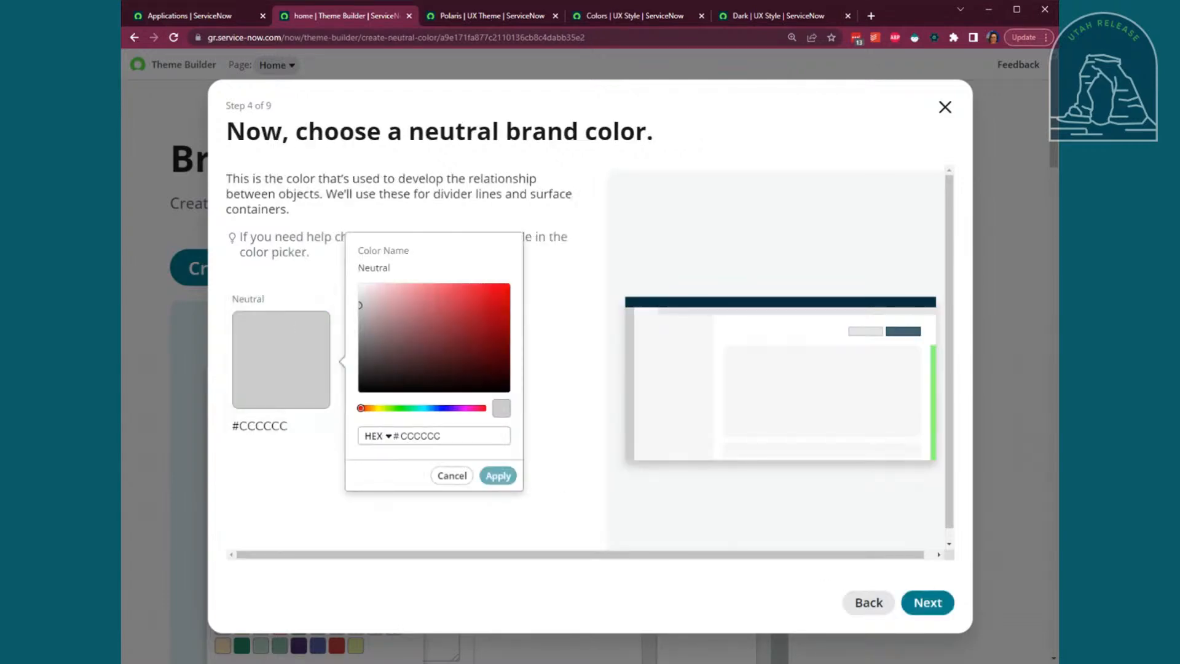
double_click(460, 434)
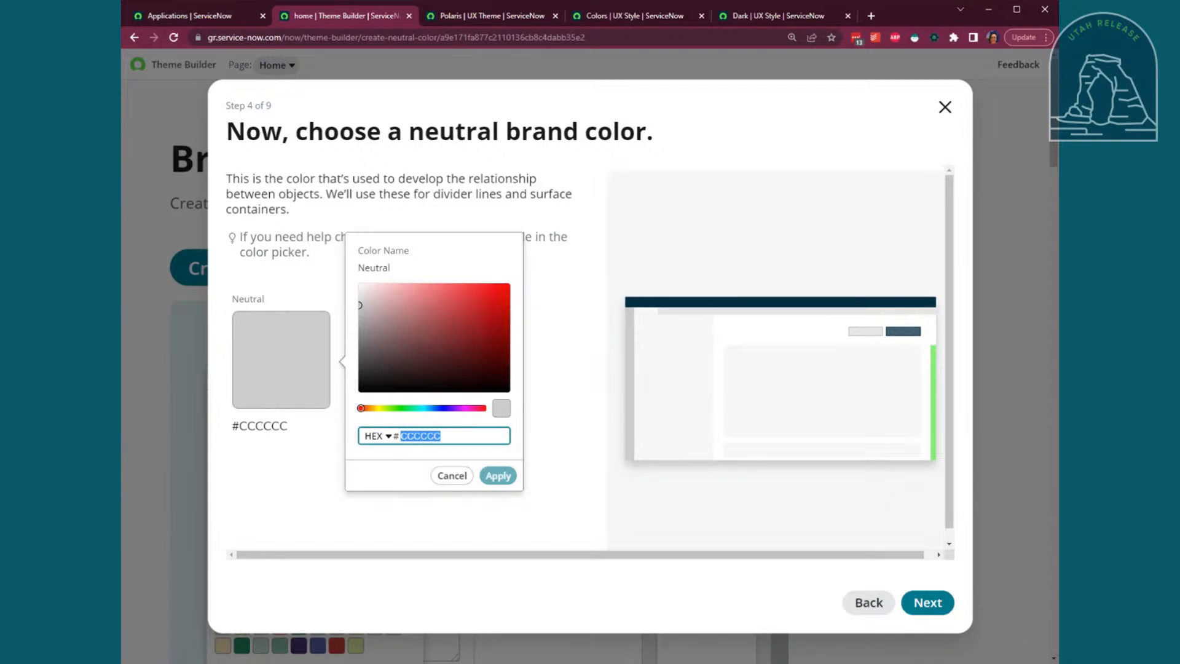
type("E9")
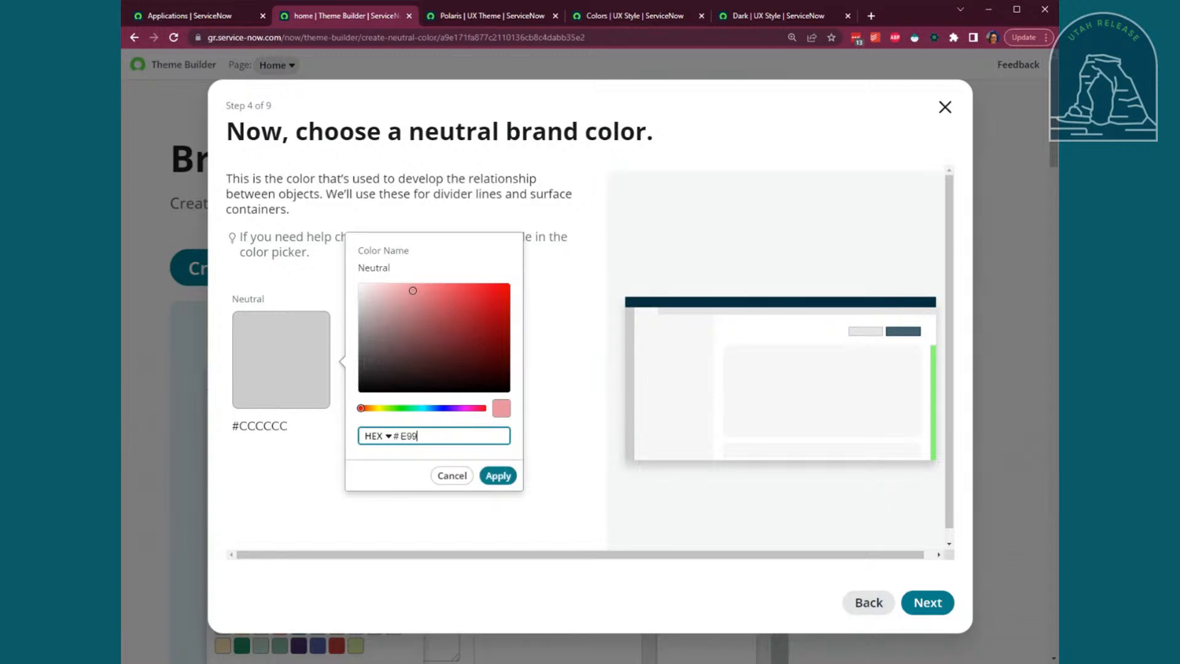
type("Ebe")
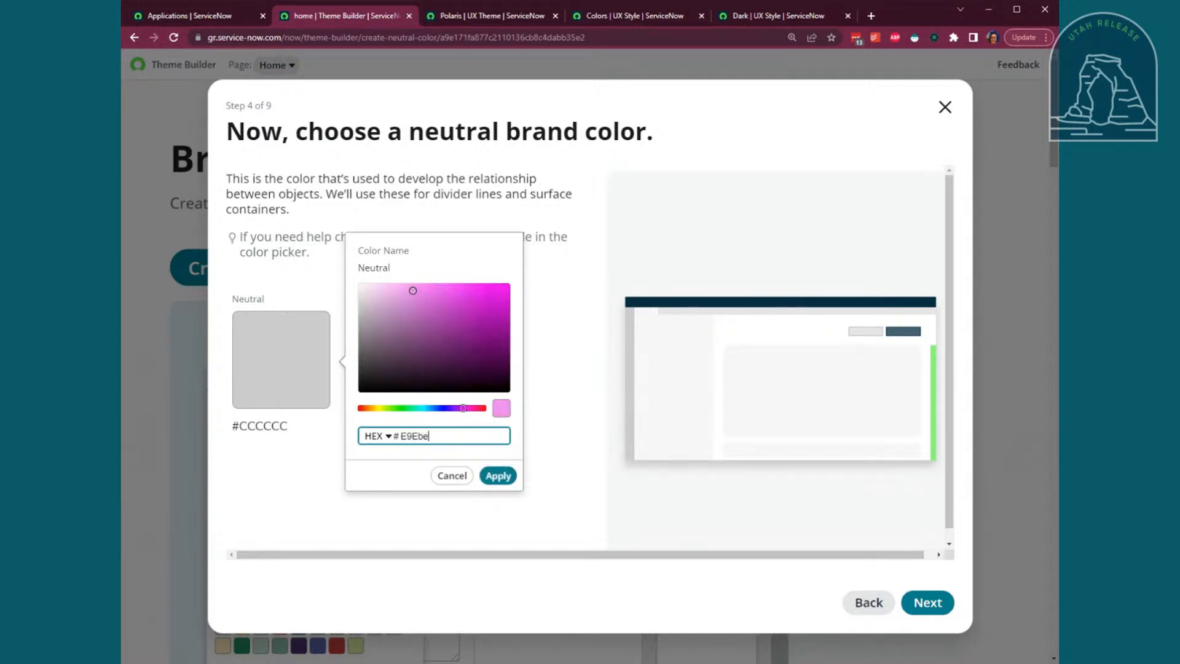
type("0")
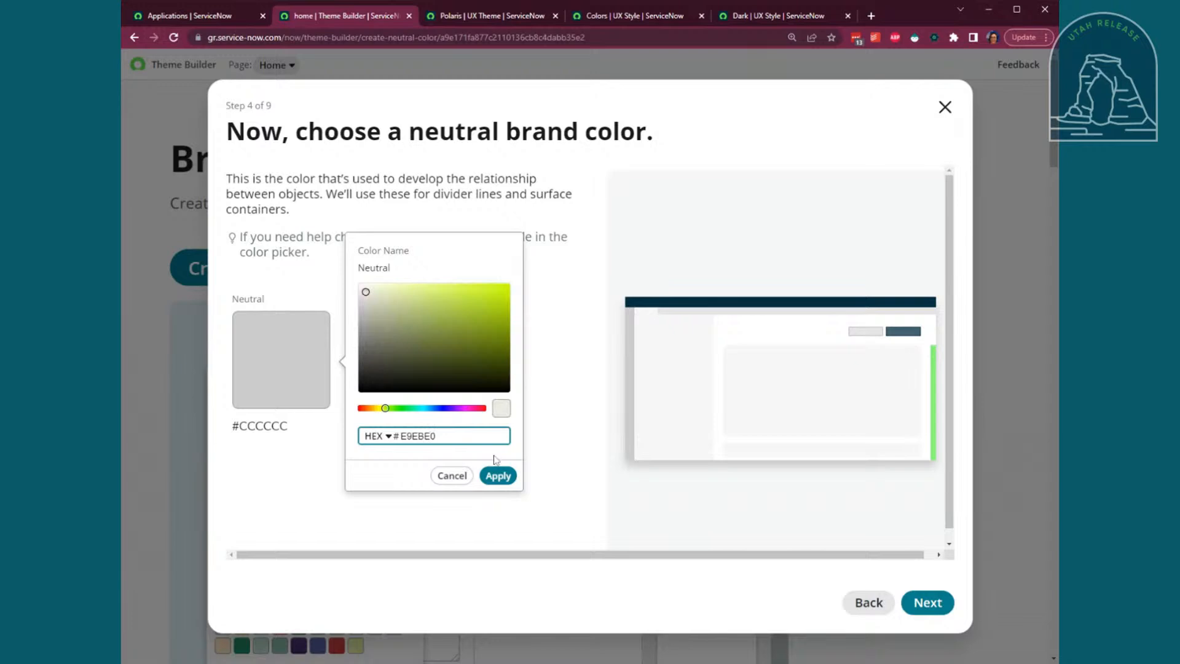
left_click(498, 475)
left_click(926, 604)
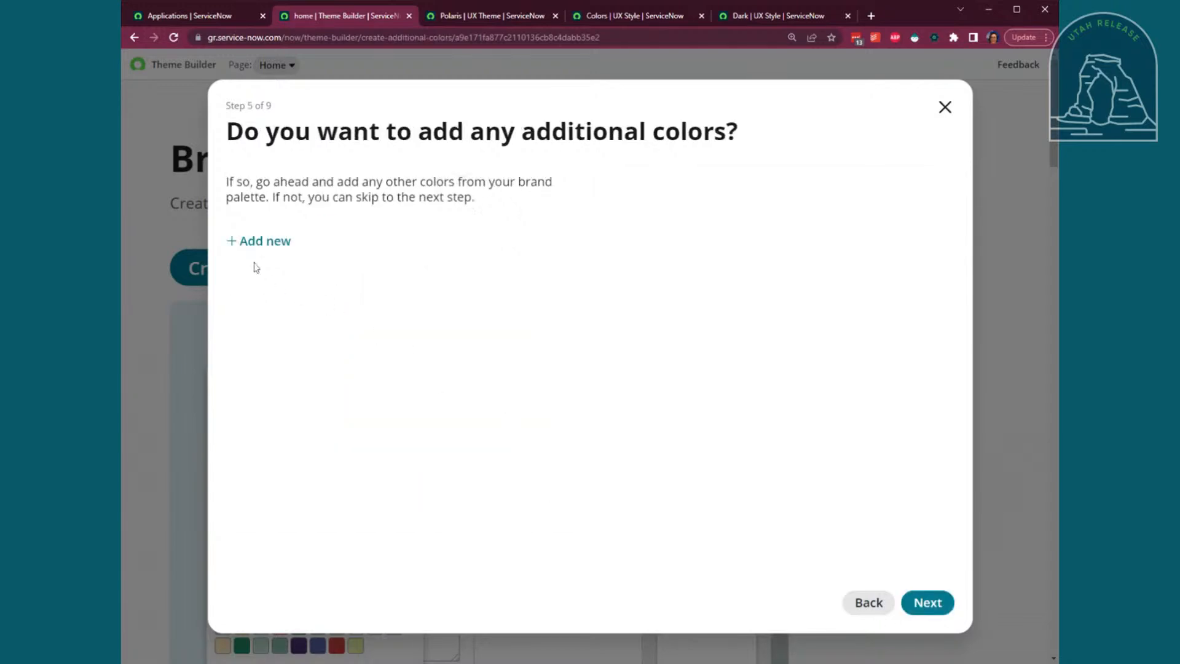
Add a first additional brand color and set it to HEX #FC7786
left_click(265, 242)
left_click(285, 327)
left_click(437, 418)
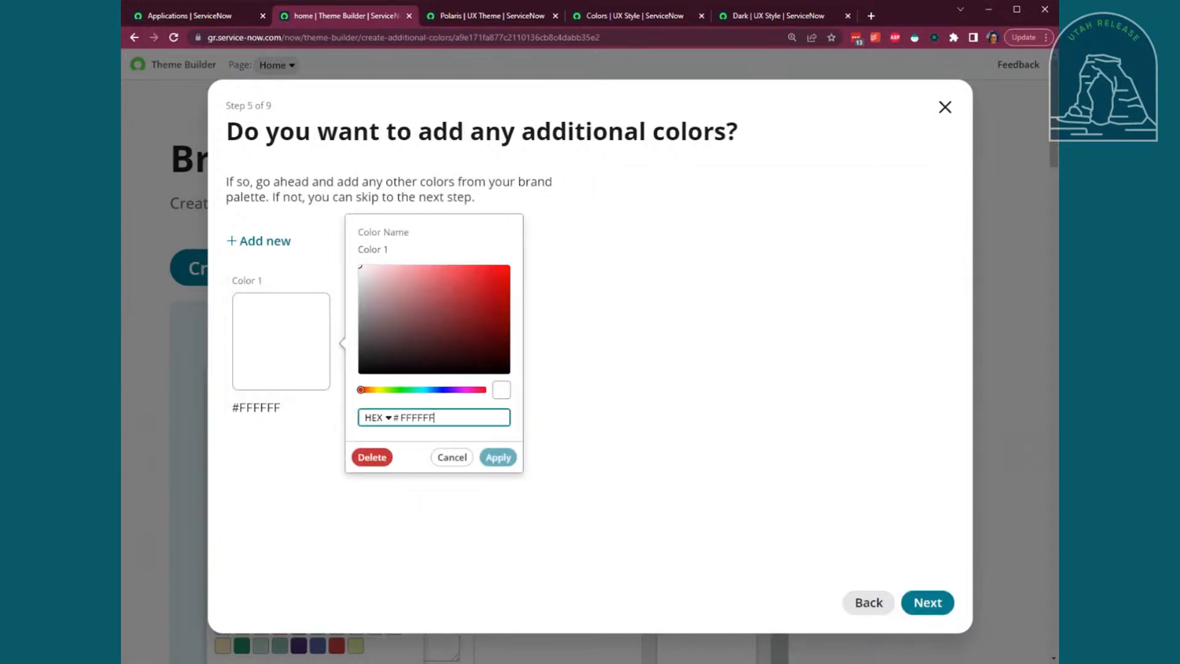
key("ctrl+a")
type("FC0")
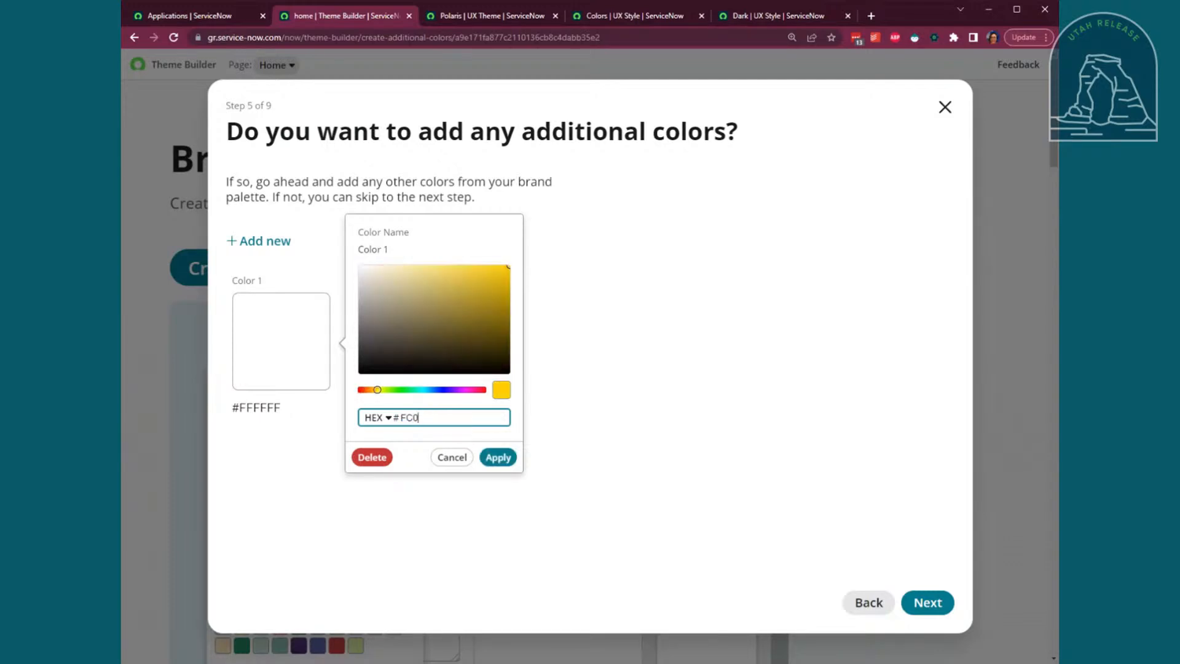
type("7786")
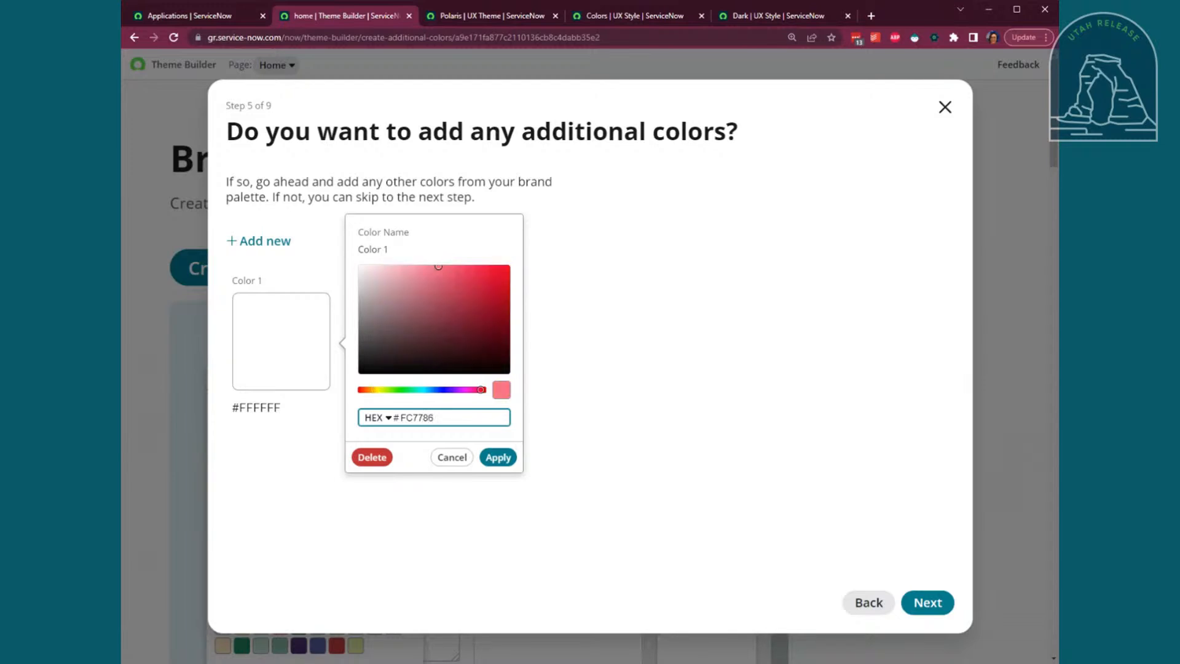
left_click(510, 460)
Add a second additional brand color and set it to HEX #009156
left_click(259, 241)
left_click(408, 332)
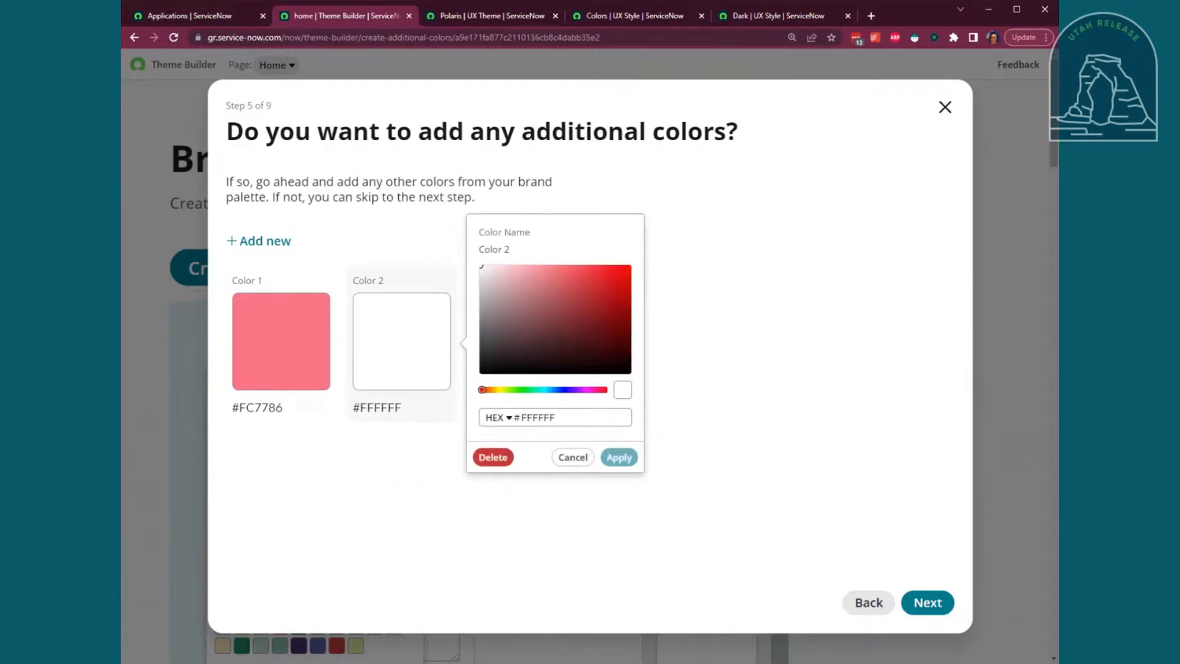
left_click(571, 418)
key("ctrl+a")
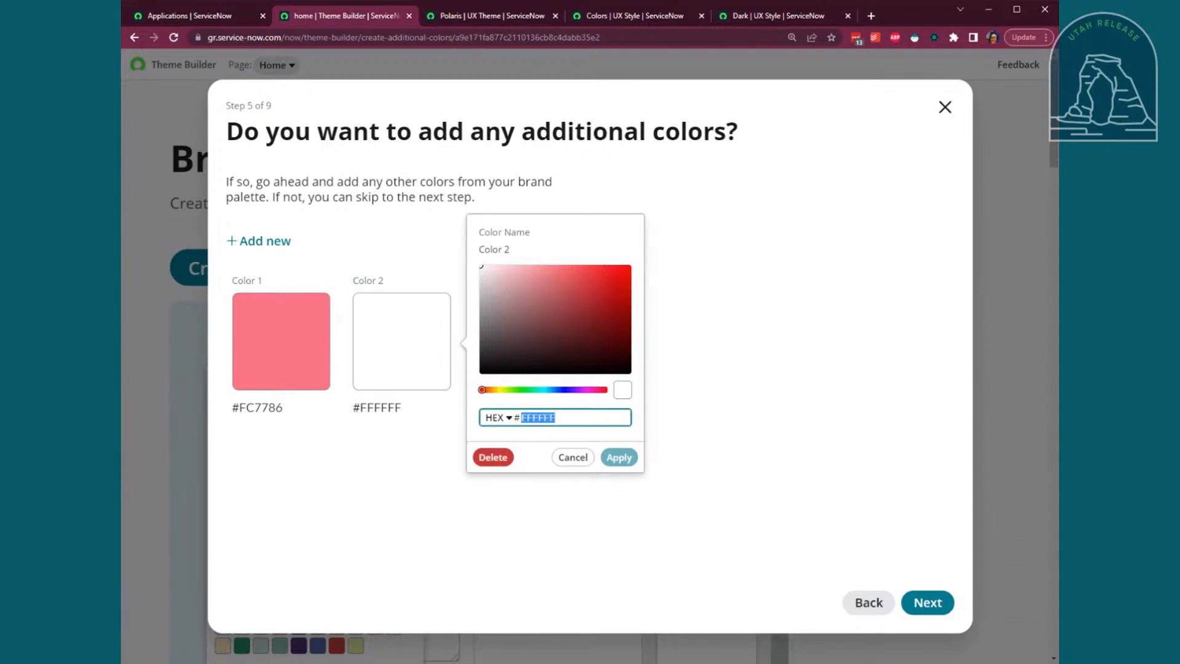
type("9901")
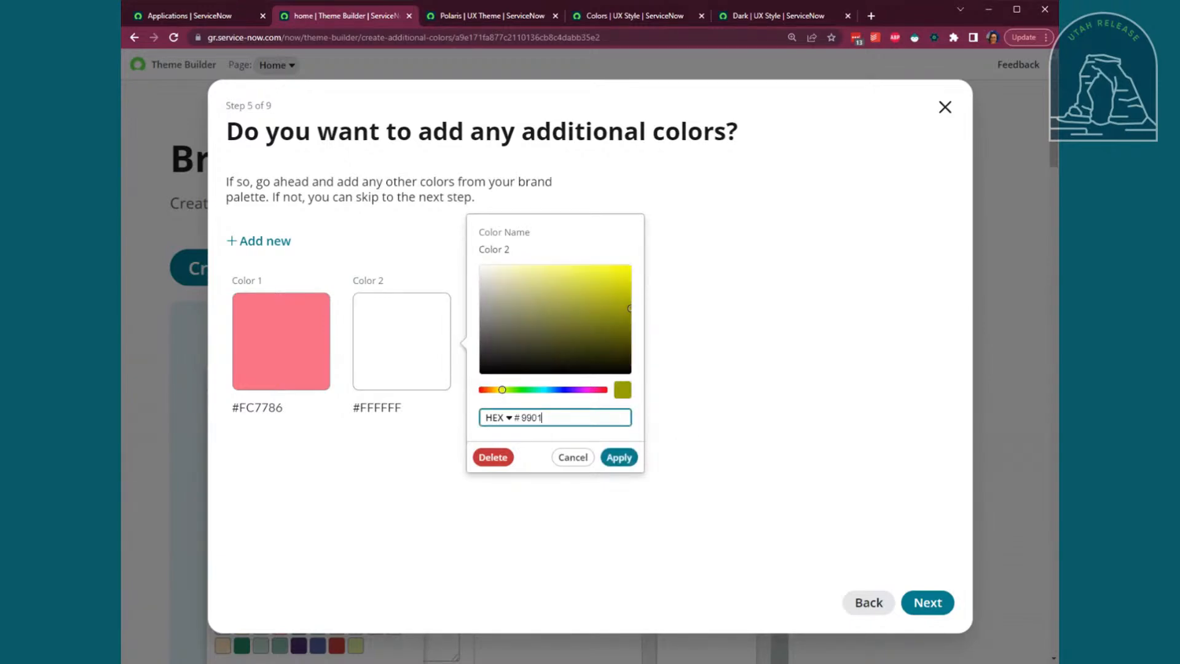
key("BackSpace")
key("BackSpace")
key("BackSpace")
type("9")
key("BackSpace")
type("00915")
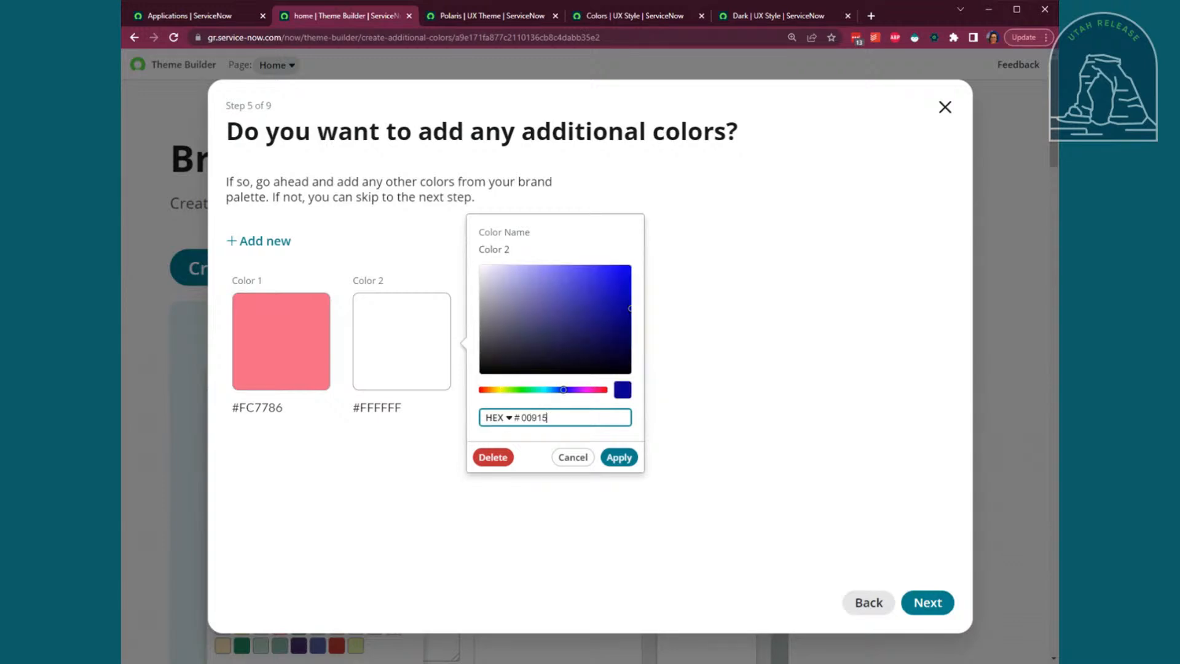
type("6")
left_click(497, 418)
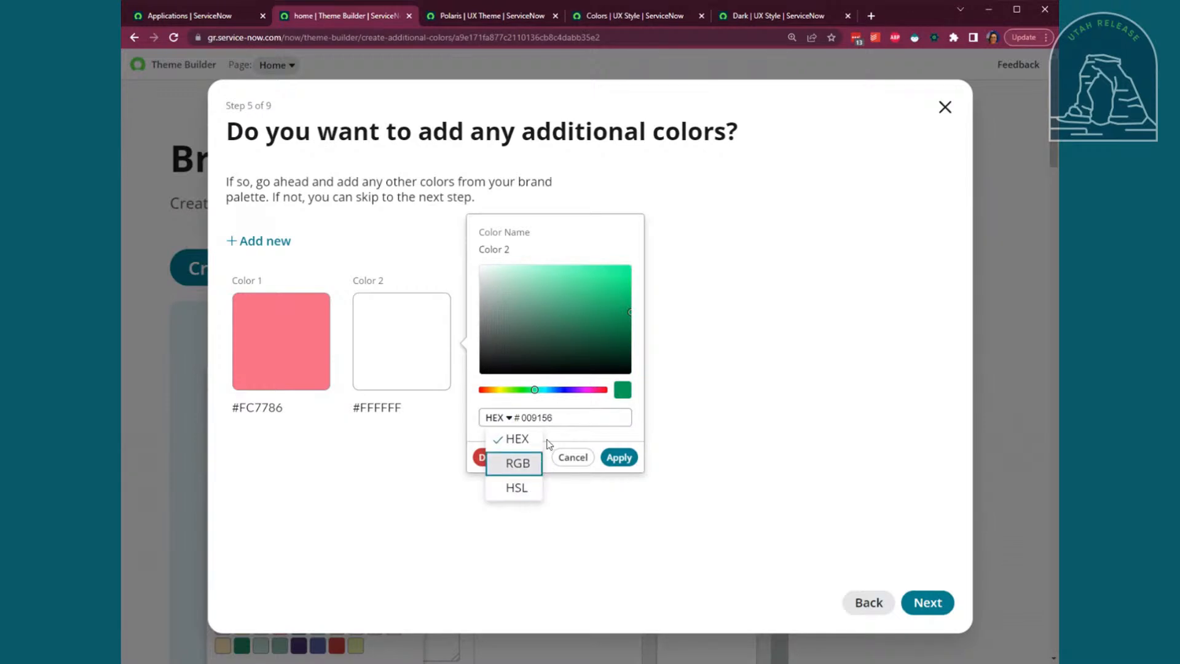
left_click(570, 422)
left_click(422, 376)
left_click(556, 418)
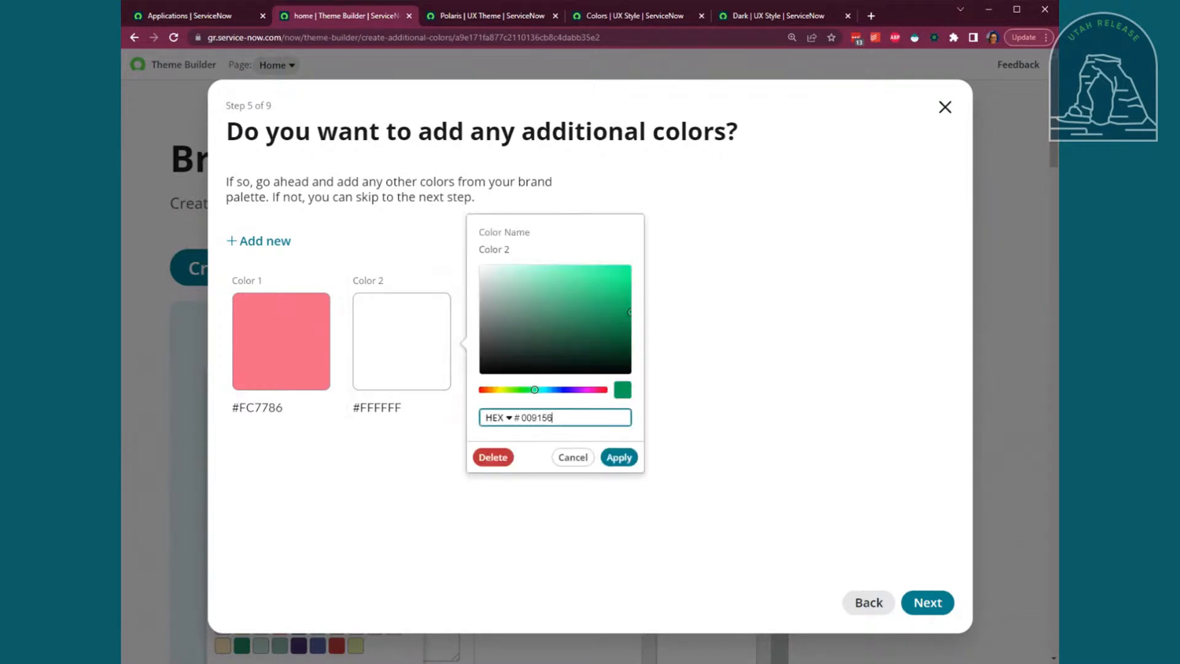
left_click(619, 456)
Add a third additional brand color and set it to HEX #CE2424
left_click(264, 243)
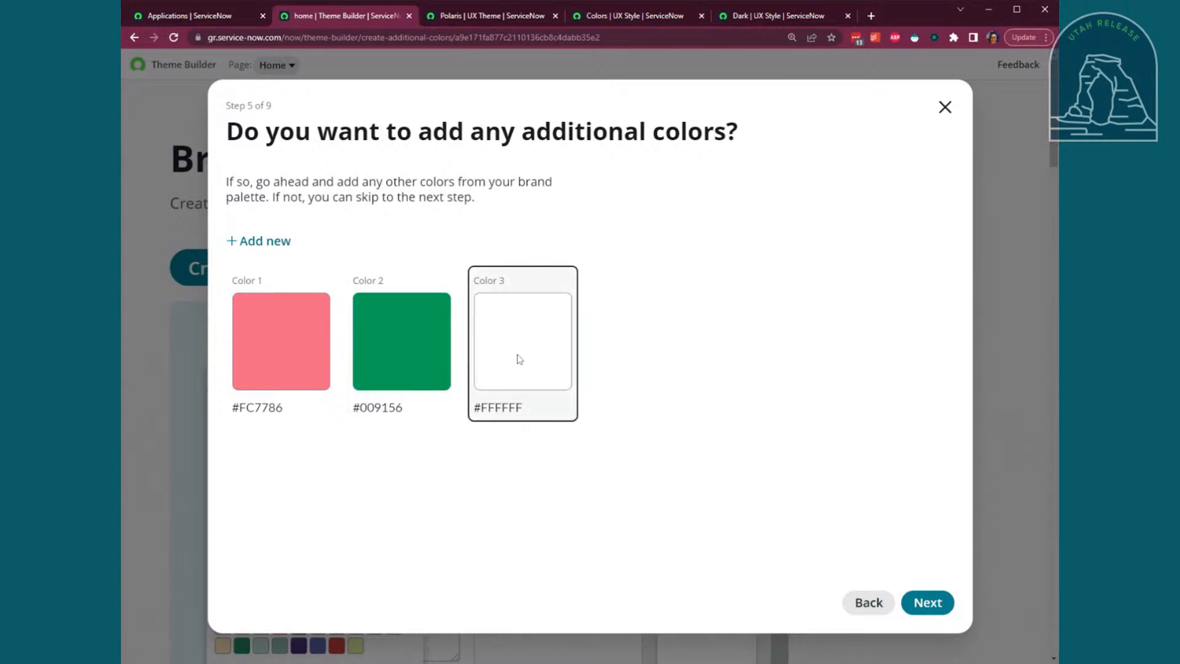
left_click(522, 324)
double_click(654, 418)
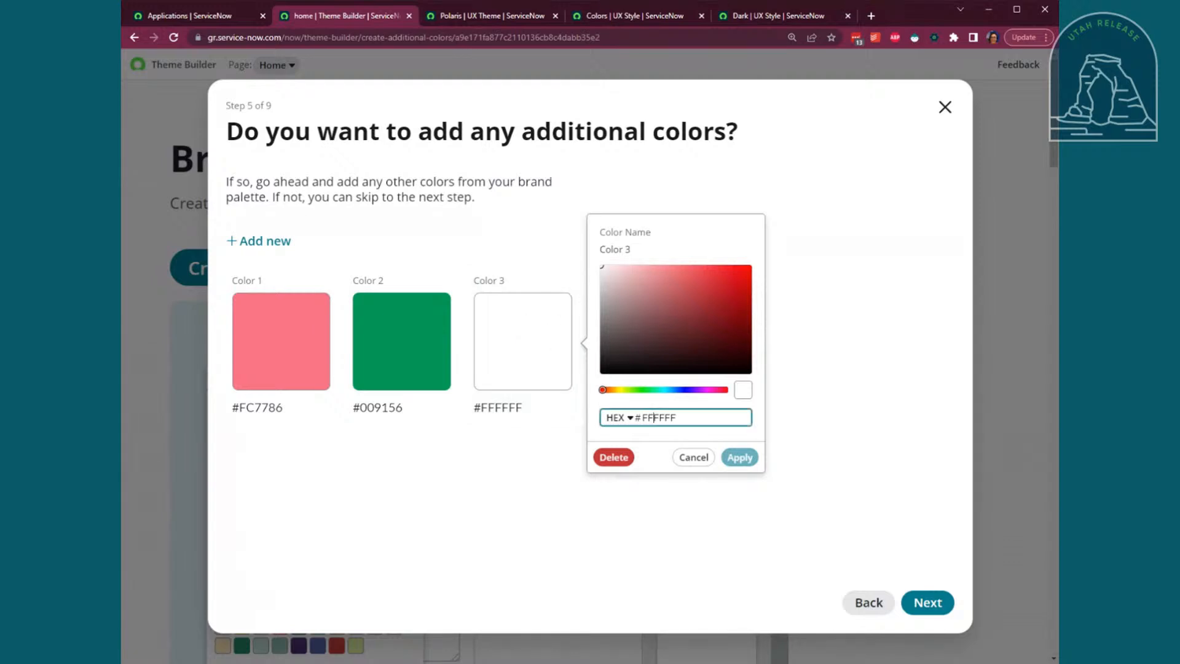
type("00915")
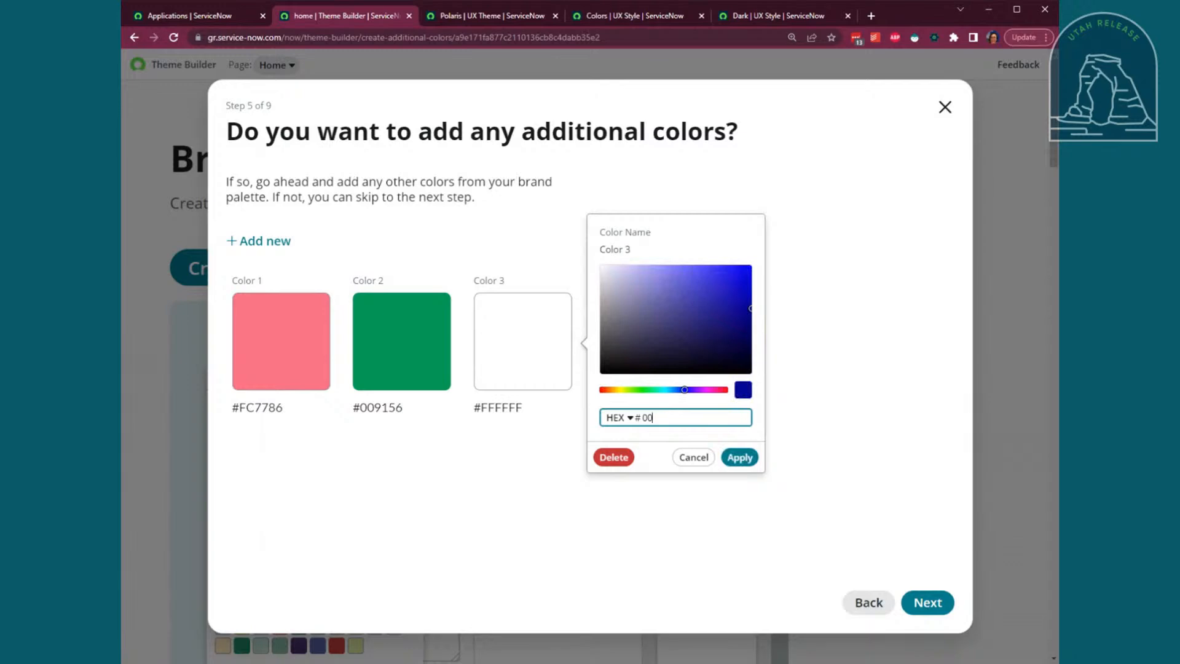
key("BackSpace")
key("BackSpace")
type("CE22")
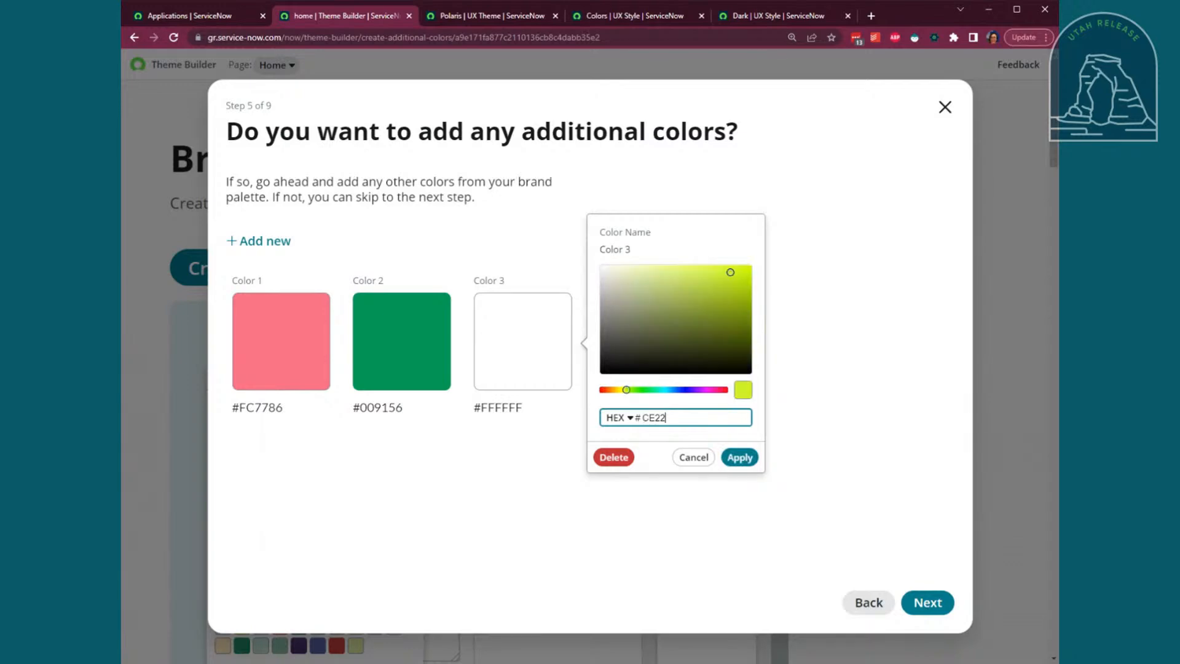
type("24")
left_click(737, 458)
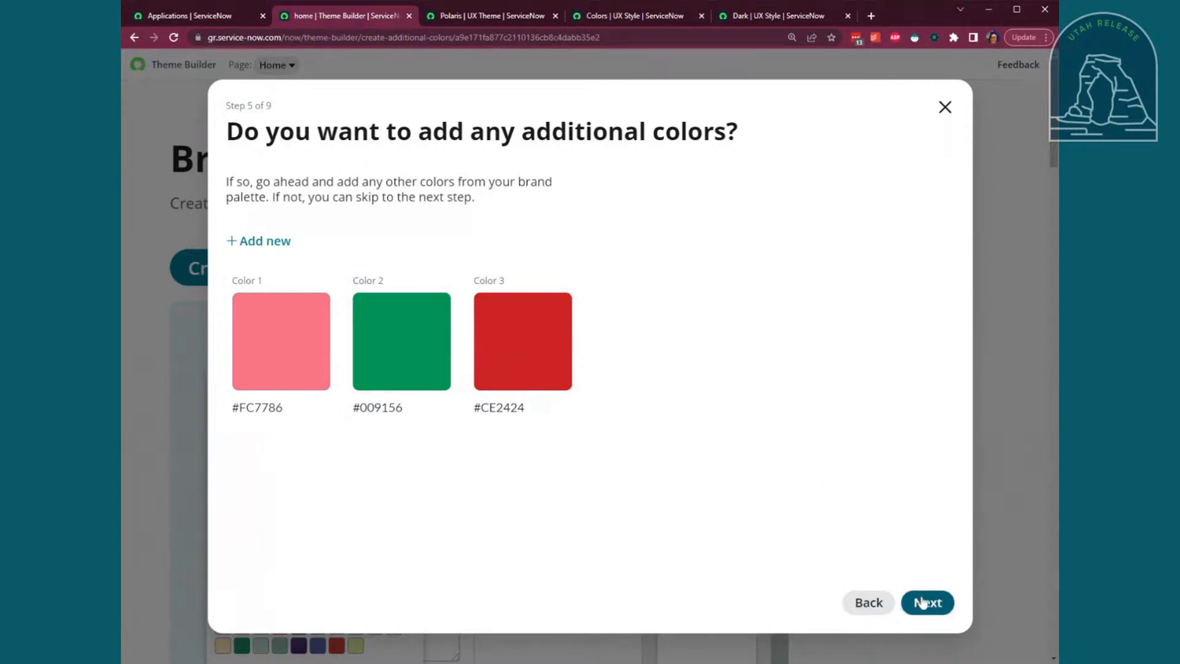
Check which color formats are available for Color 3 and proceed to the company logo
left_click(527, 350)
left_click(692, 456)
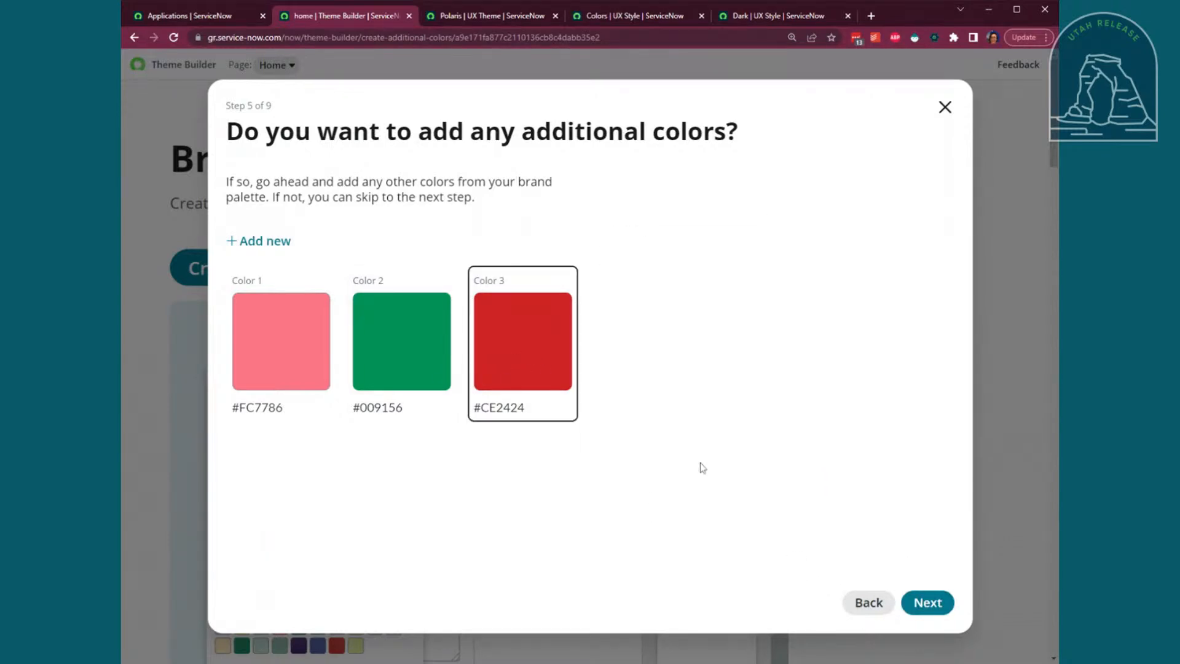
left_click(550, 358)
left_click(616, 418)
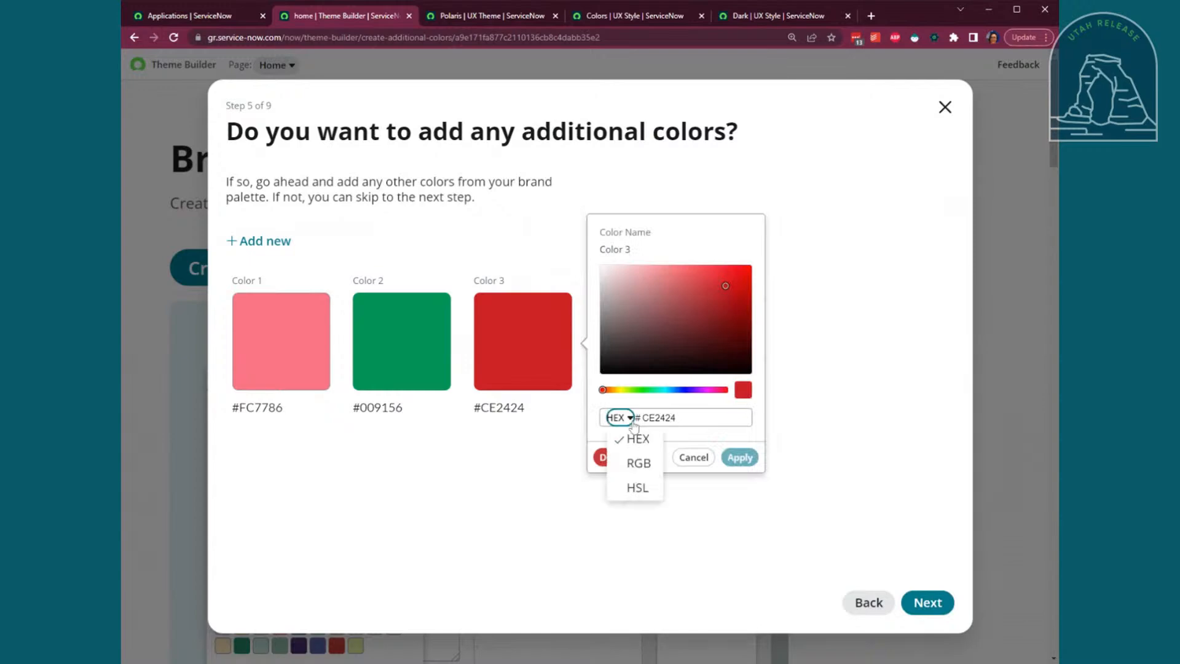
left_click(734, 453)
left_click(926, 602)
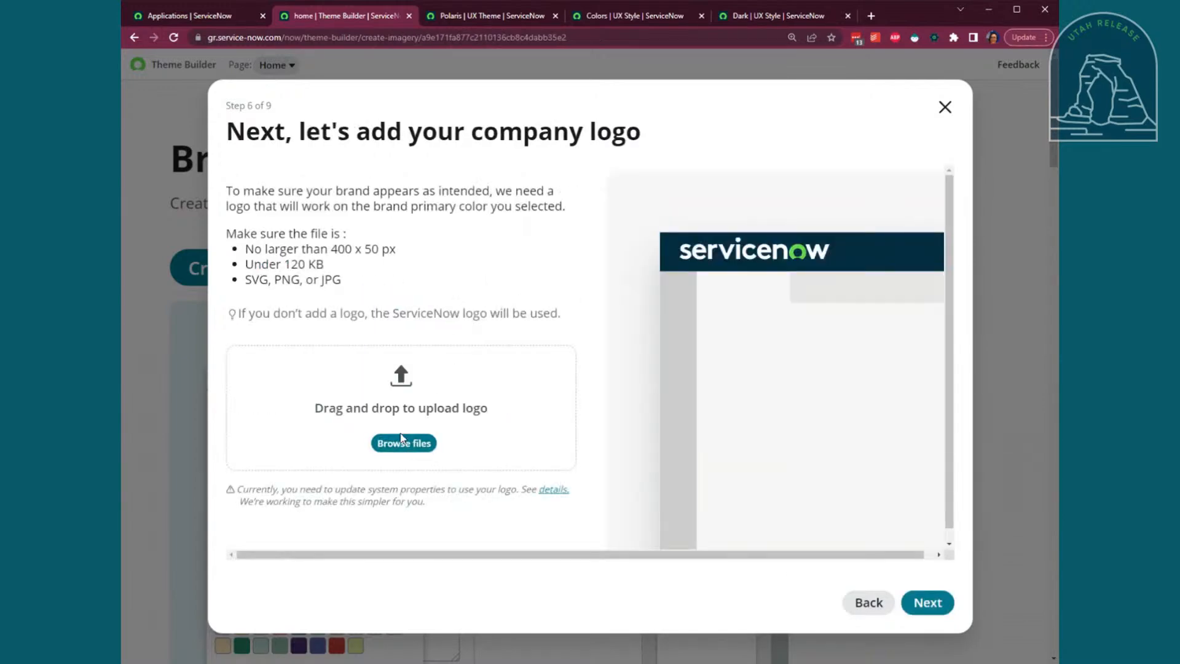
Upload SNDEVS_Lime_Donut.png as the company logo and proceed to the font choice
left_click(409, 450)
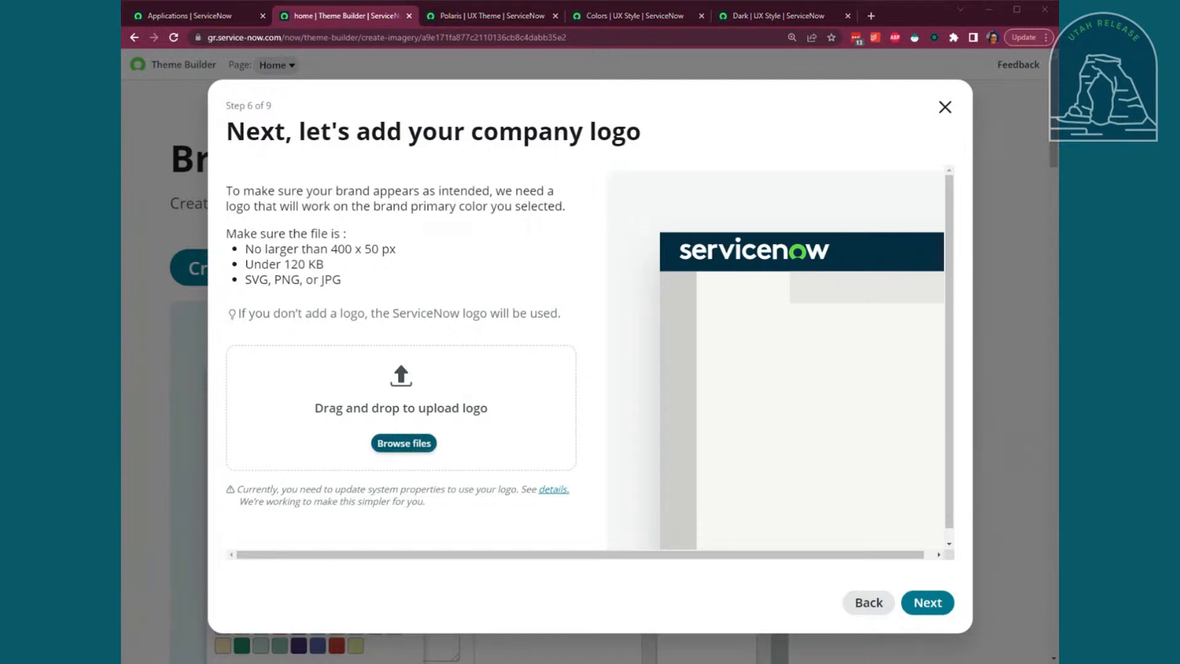
left_click(547, 275)
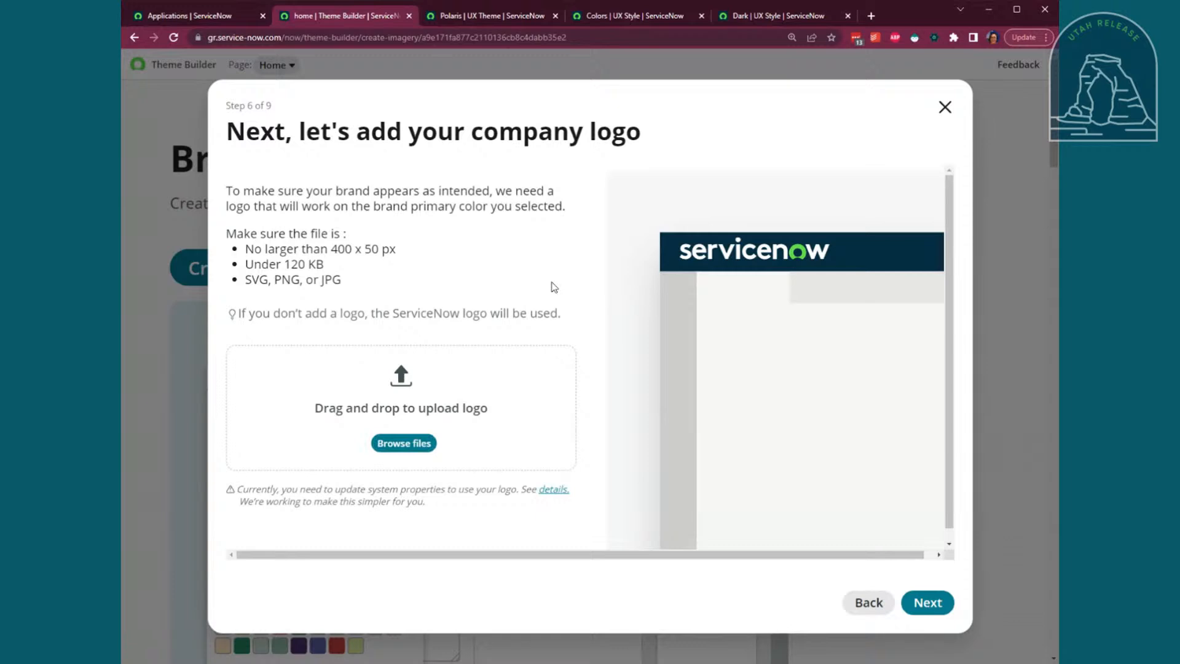
left_click_drag(565, 326, 256, 185)
left_click(239, 184)
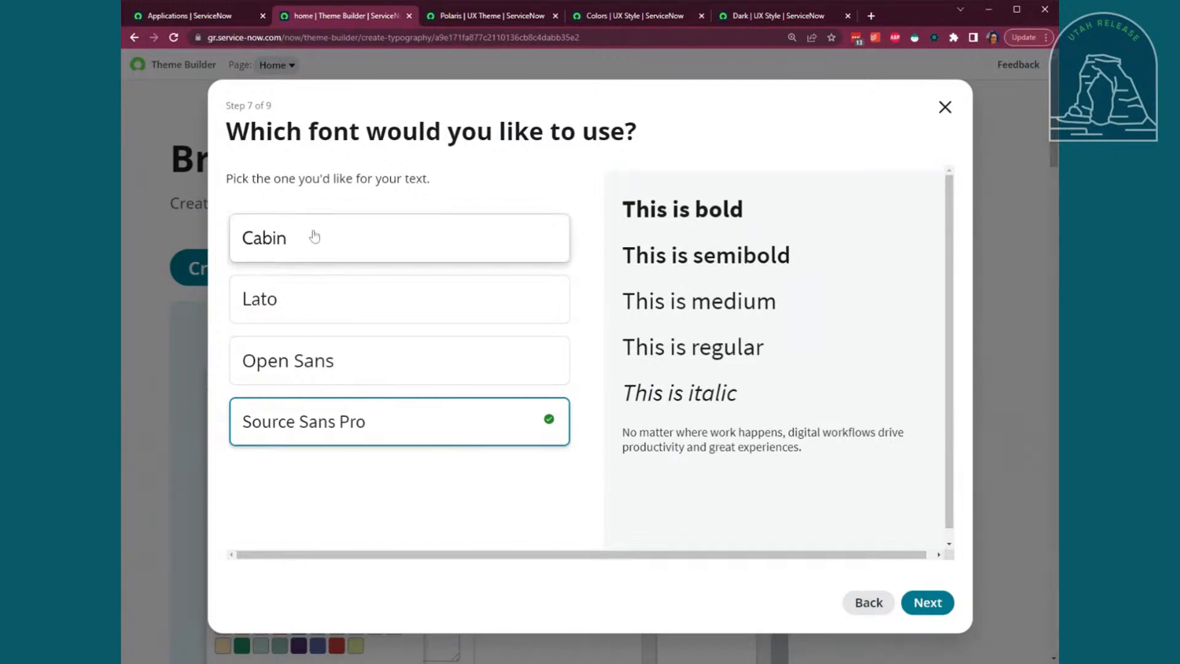
Compare the Cabin and Open Sans font previews, choose Cabin for the theme's text, and proceed to the corner shape
left_click(435, 249)
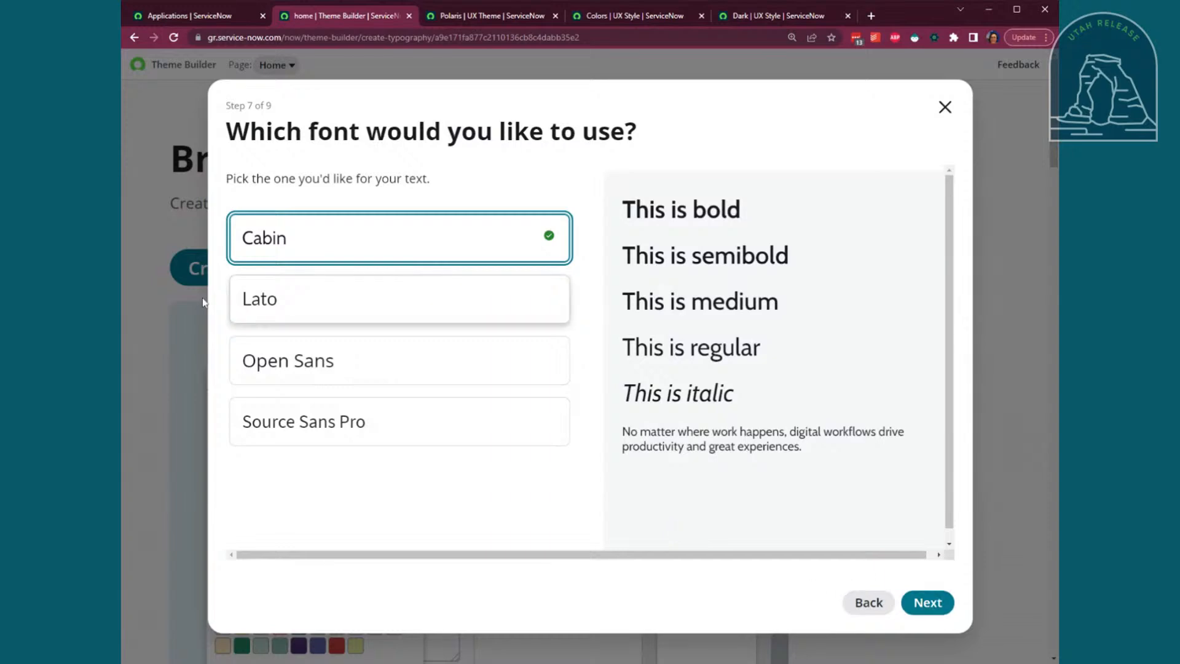
left_click(336, 365)
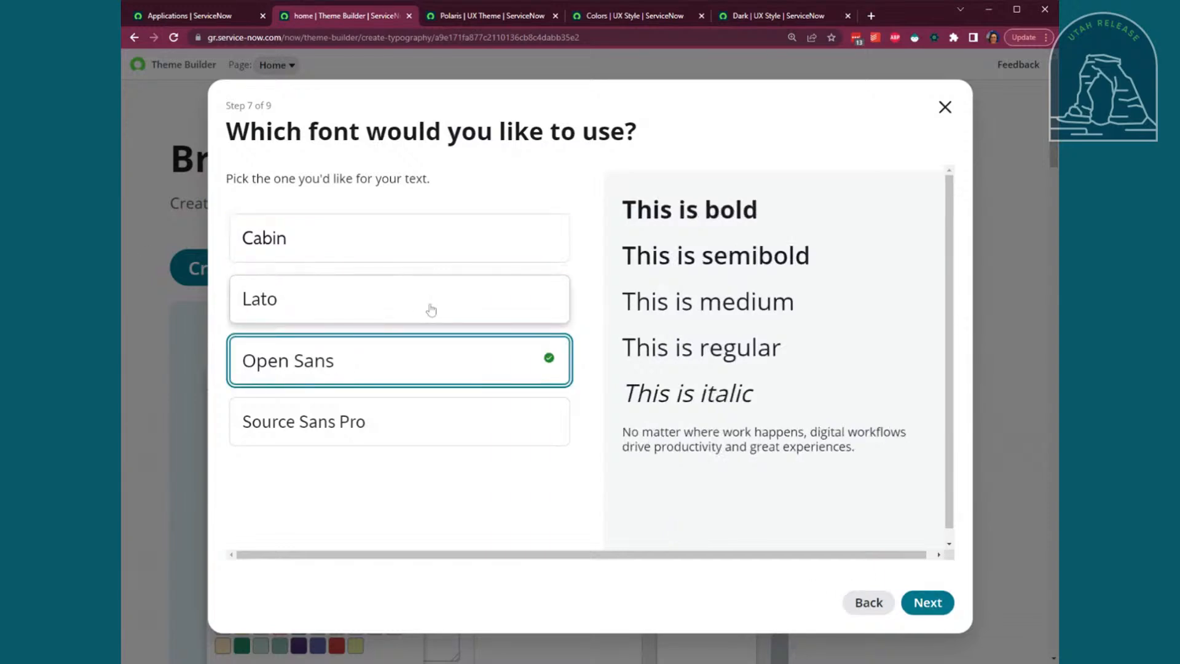
left_click(372, 252)
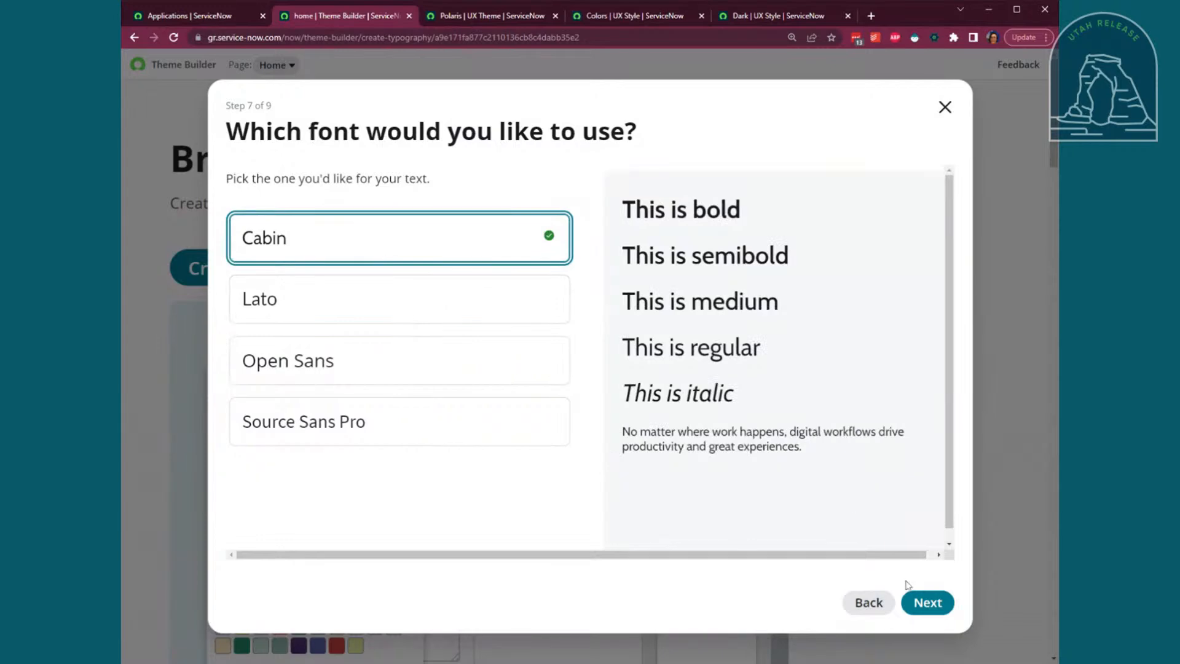
left_click(926, 601)
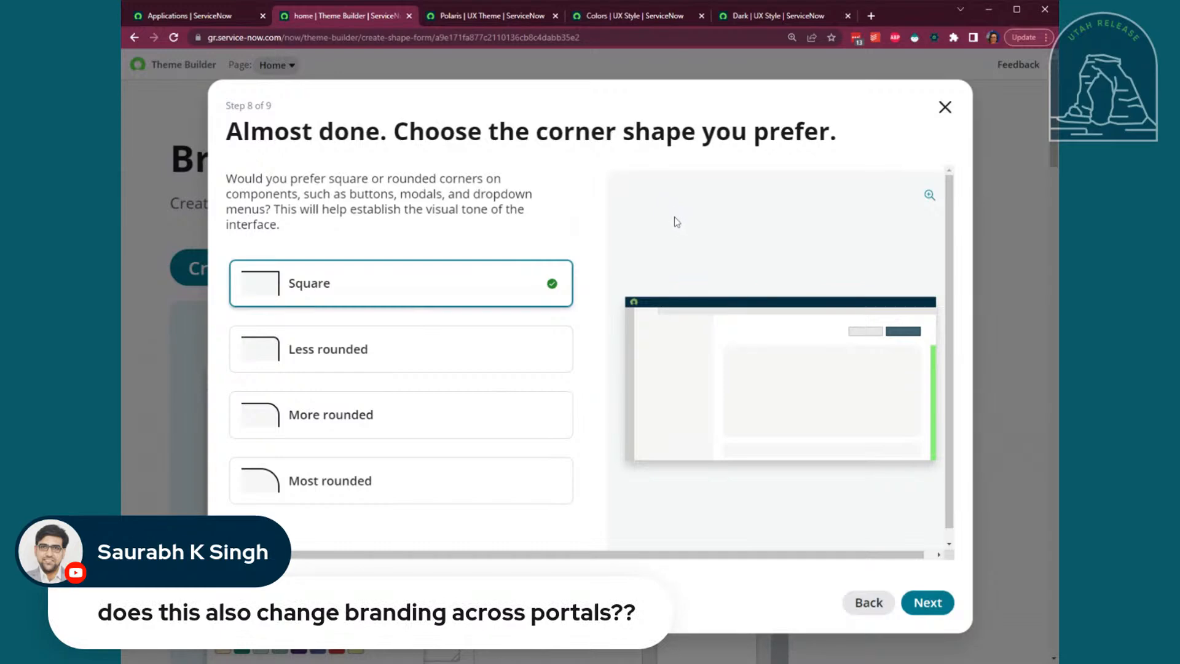
Choose the Most rounded corner shape and create the Teal Donut theme from the reviewed selections
left_click(390, 483)
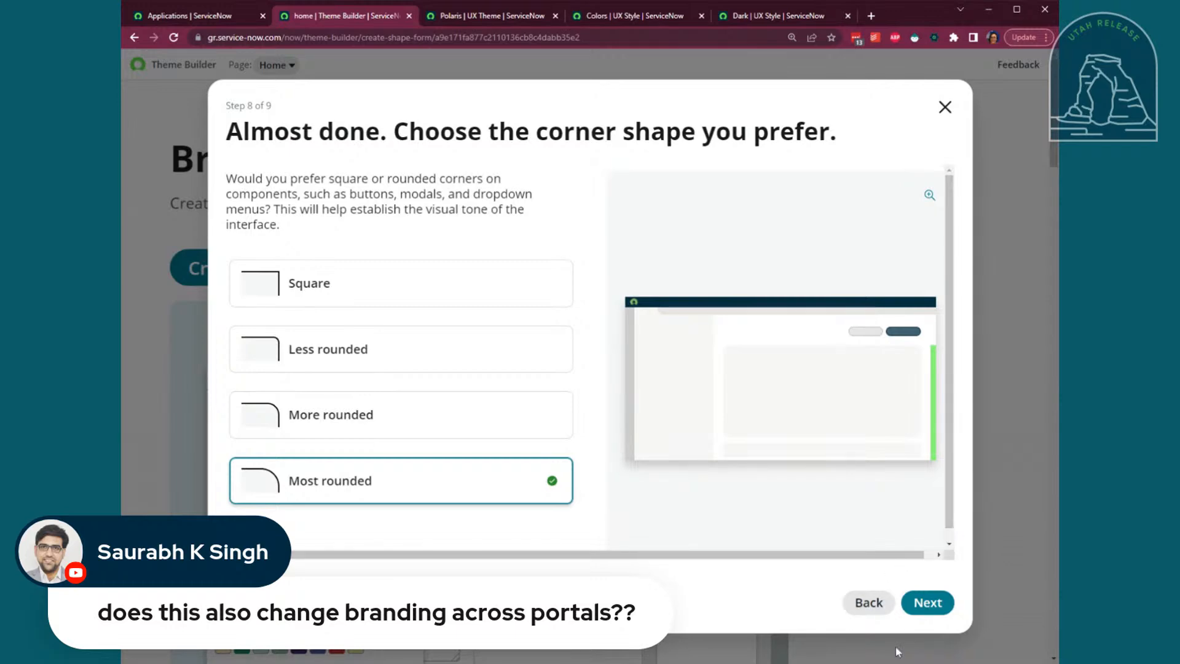
left_click(911, 604)
left_click(898, 603)
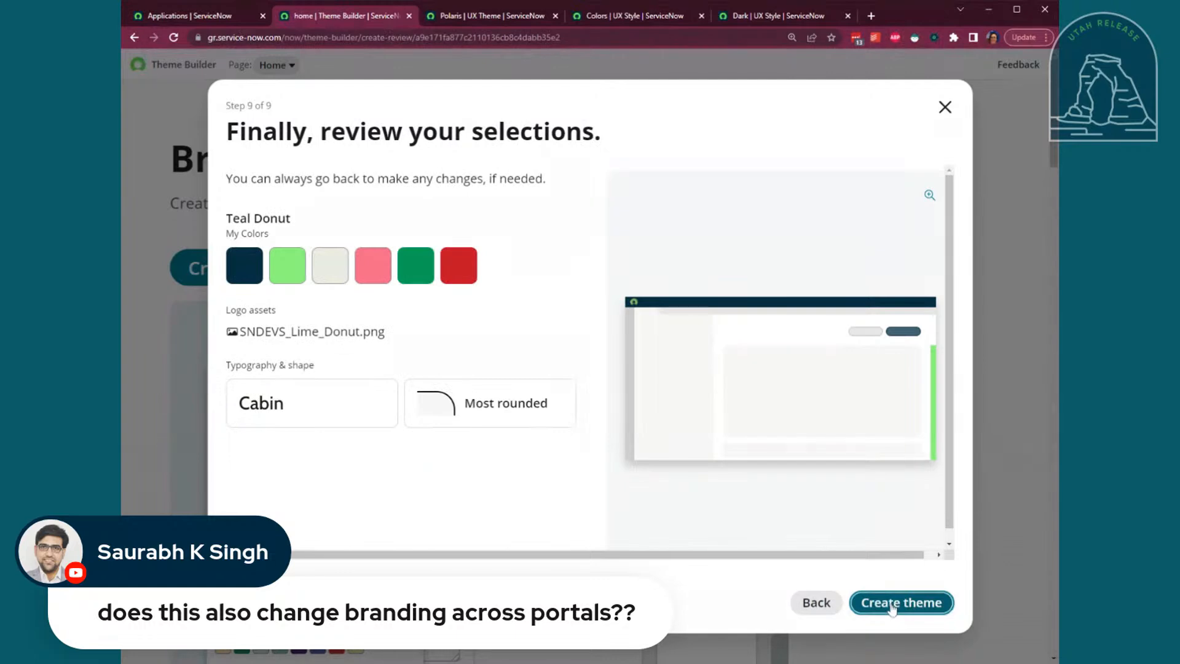
Preview the theme's UI styles on sample pages 5 and 1, and read the note about using the logo
left_click(709, 635)
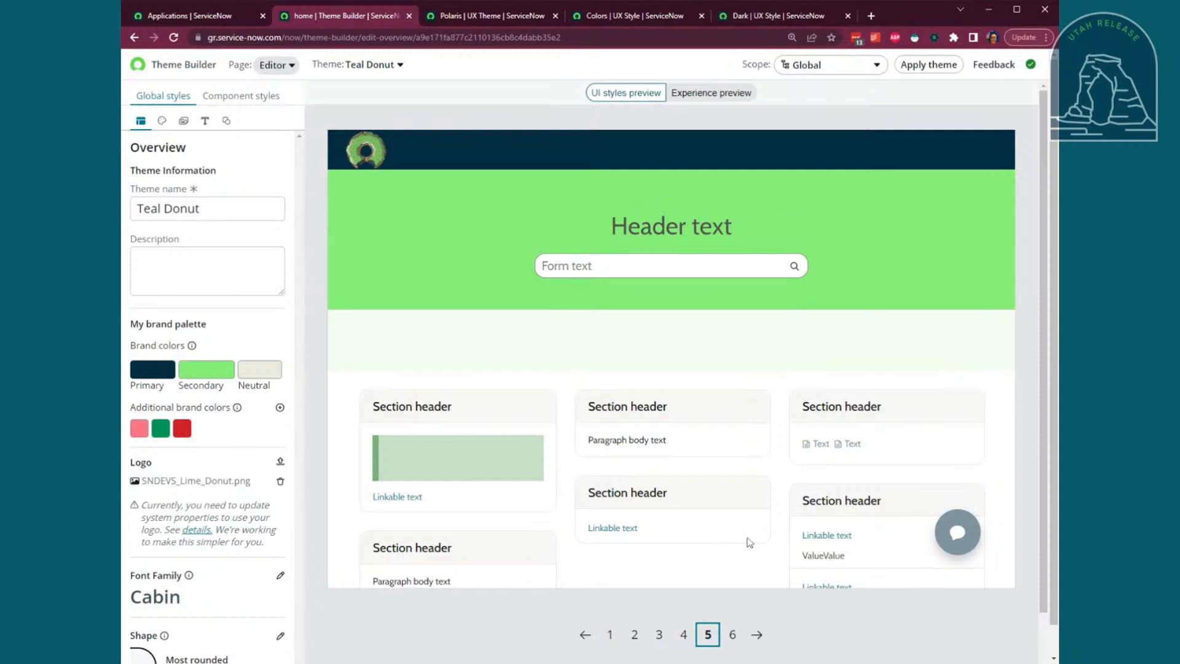
left_click(610, 637)
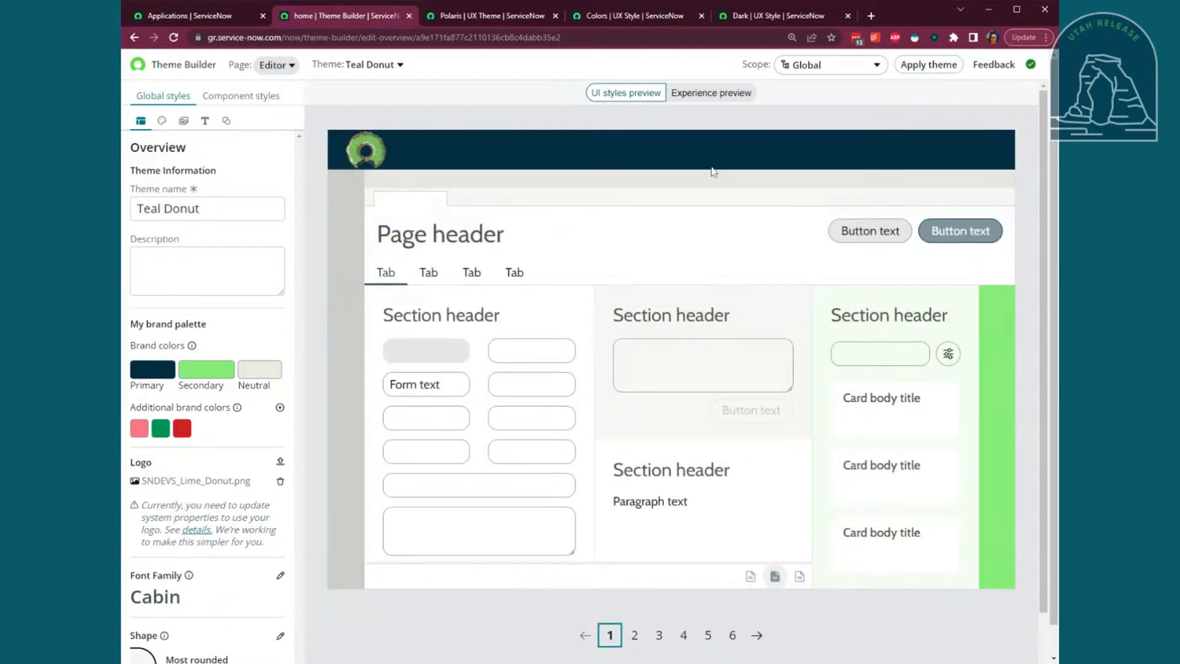
left_click(435, 101)
scroll(224, 362, "down", 1)
scroll(246, 483, "up", 1)
left_click_drag(183, 505, 169, 529)
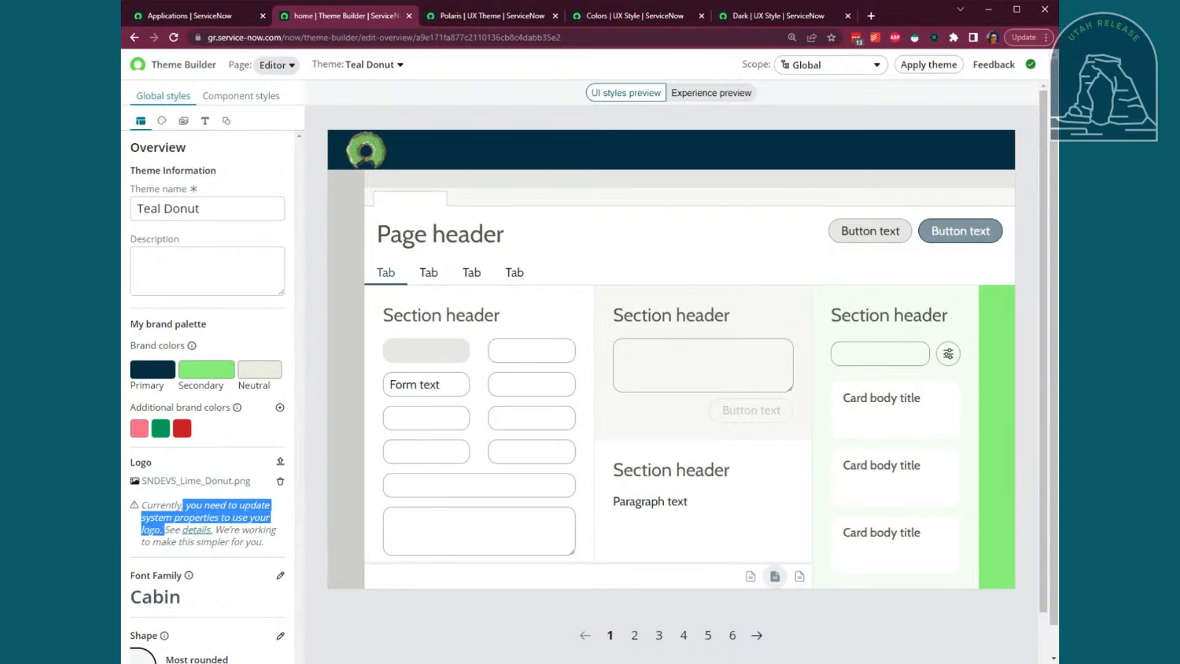
Open the details on using the logo, find the system property required for the uploaded logo, and close the documentation page
left_click(169, 530)
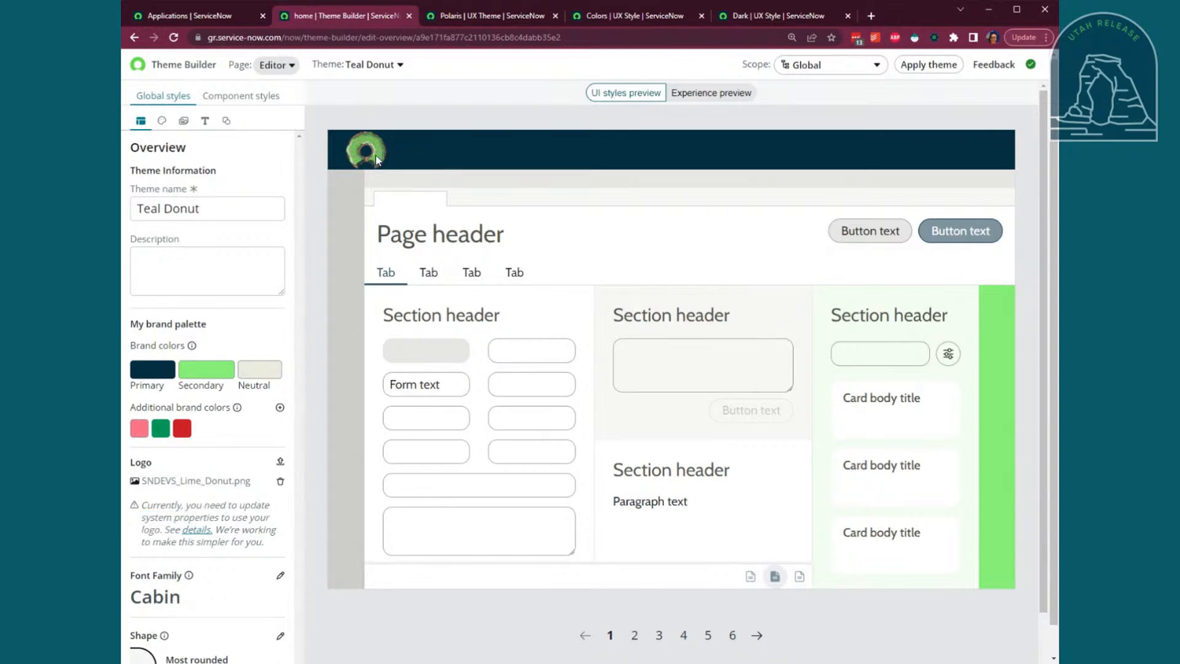
scroll(393, 254, "down", 2)
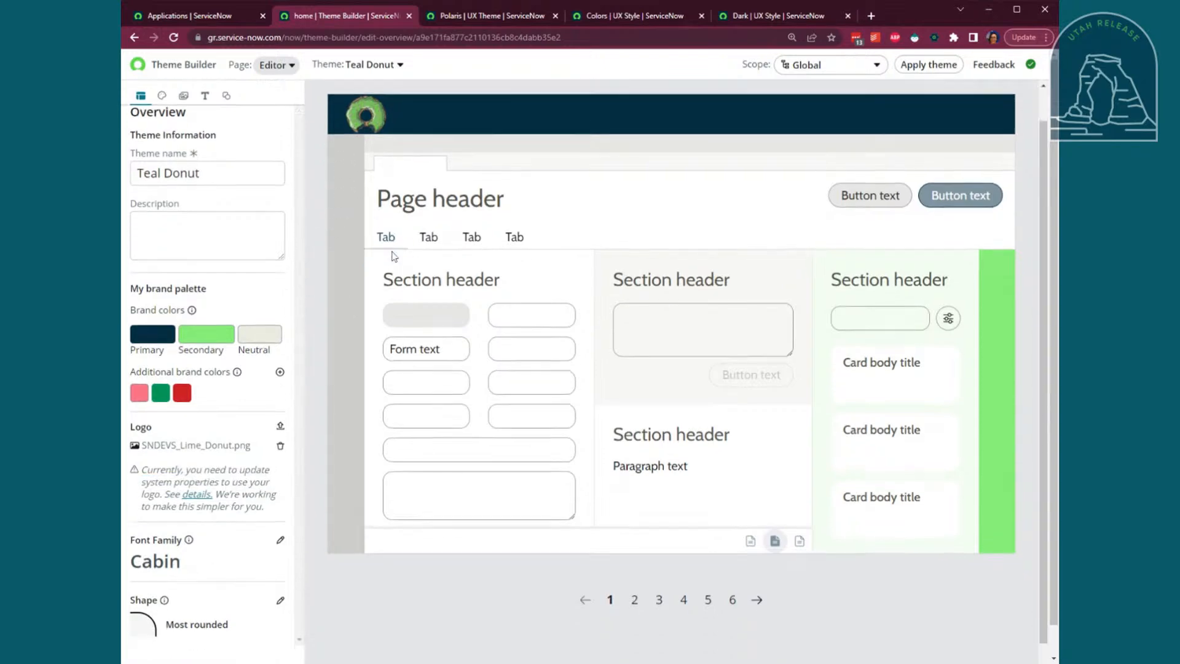
scroll(396, 249, "up", 2)
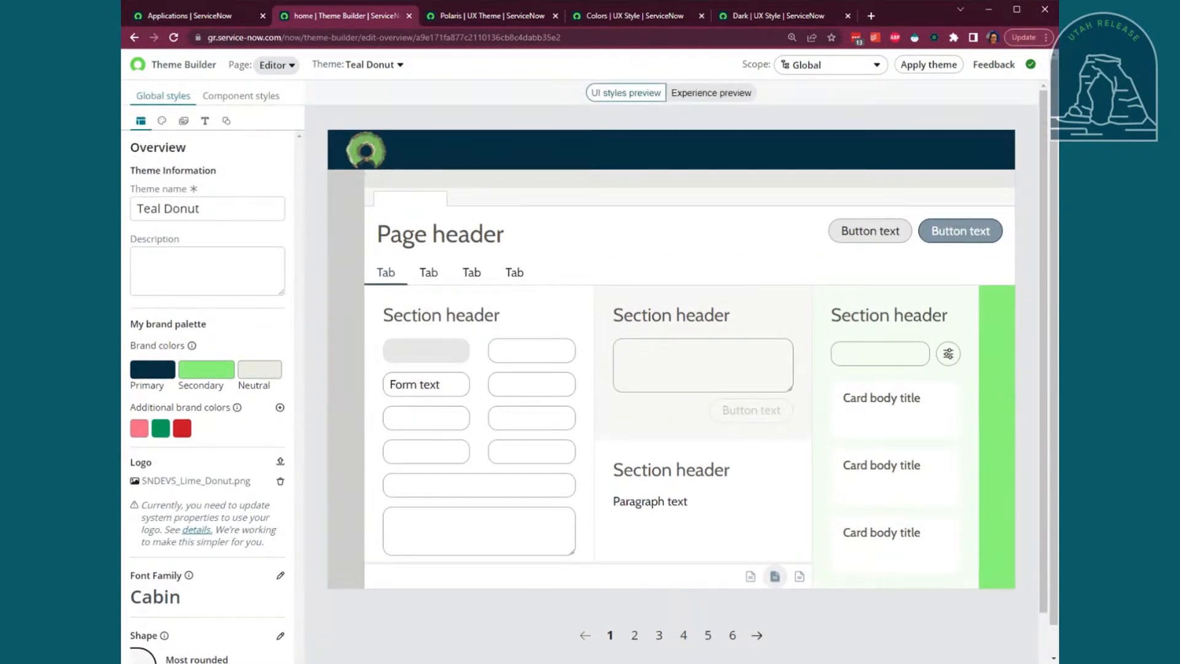
left_click(206, 531)
left_click(200, 532)
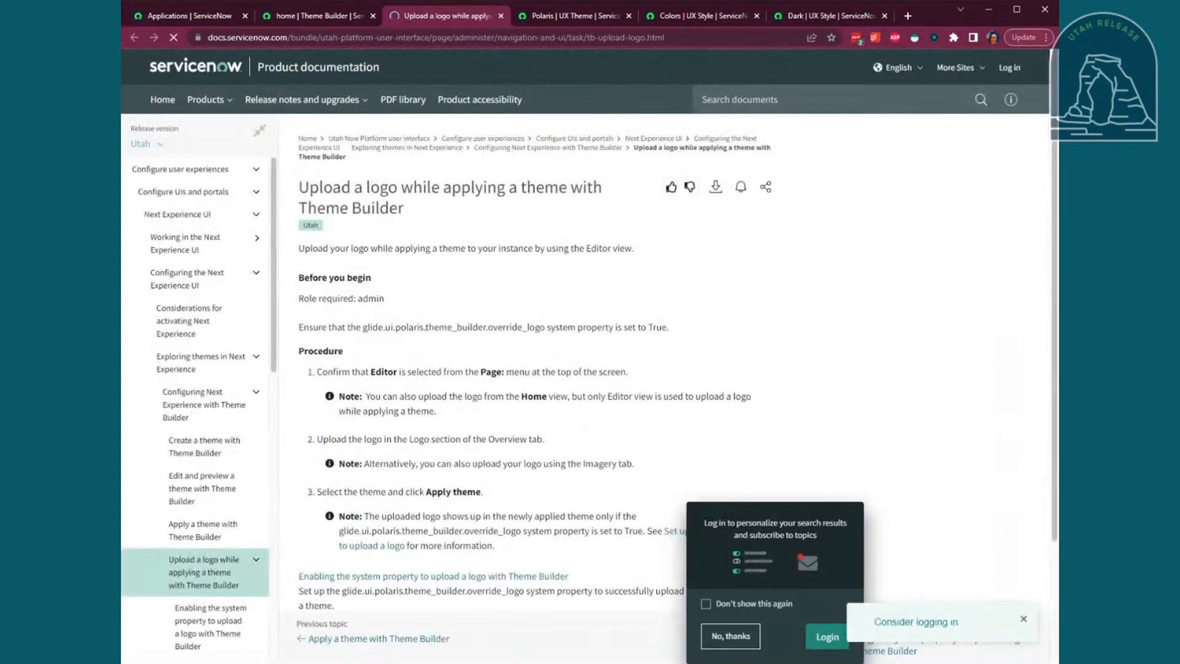
scroll(507, 396, "down", 3)
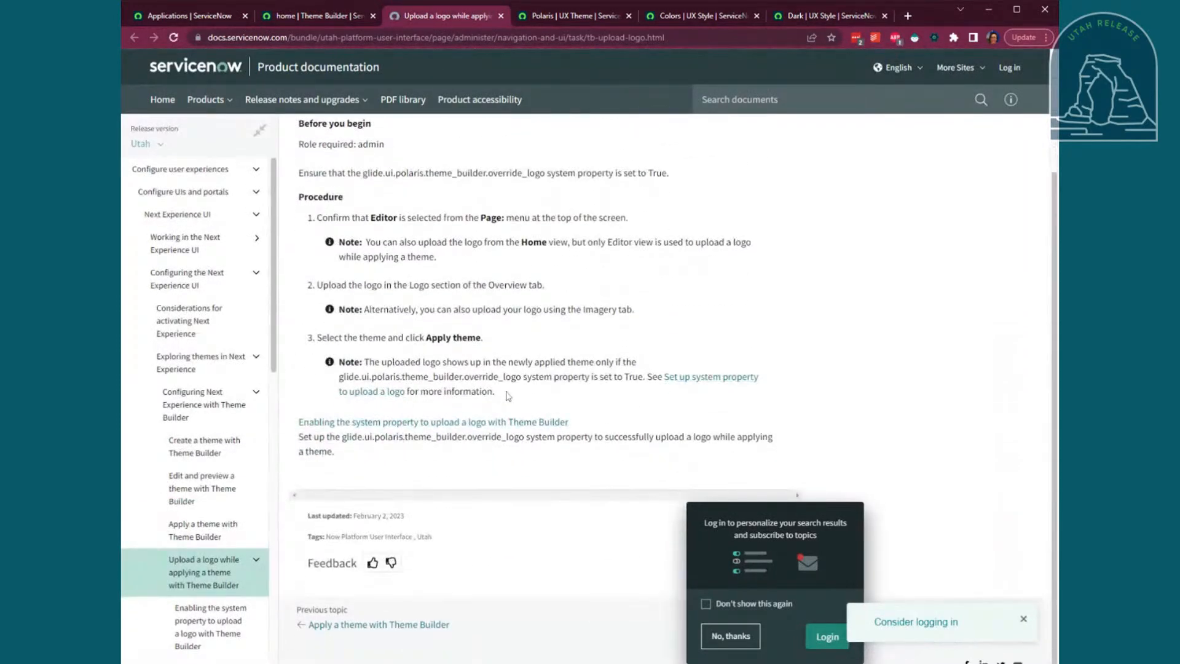
mouse_move(508, 396)
left_mouse_down()
mouse_move(339, 362)
mouse_move(522, 376)
left_mouse_up()
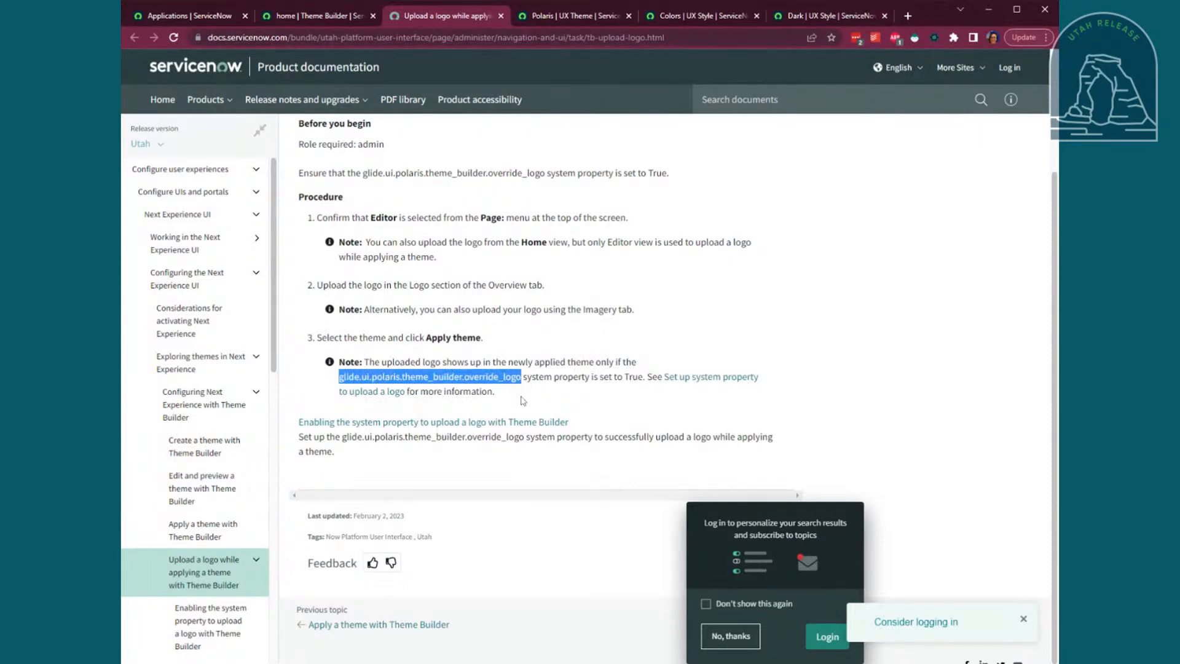
left_click(501, 16)
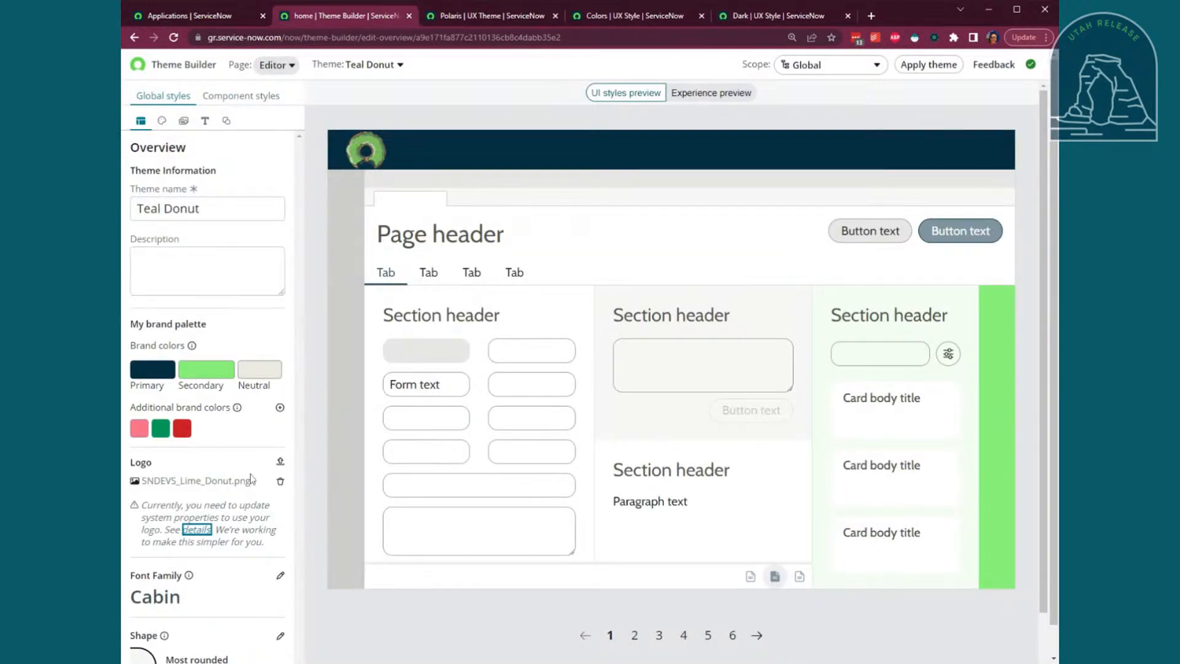
Look at the available corner shape options for the theme and close them without changing the selection
scroll(190, 478, "down", 1)
scroll(191, 479, "down", 1)
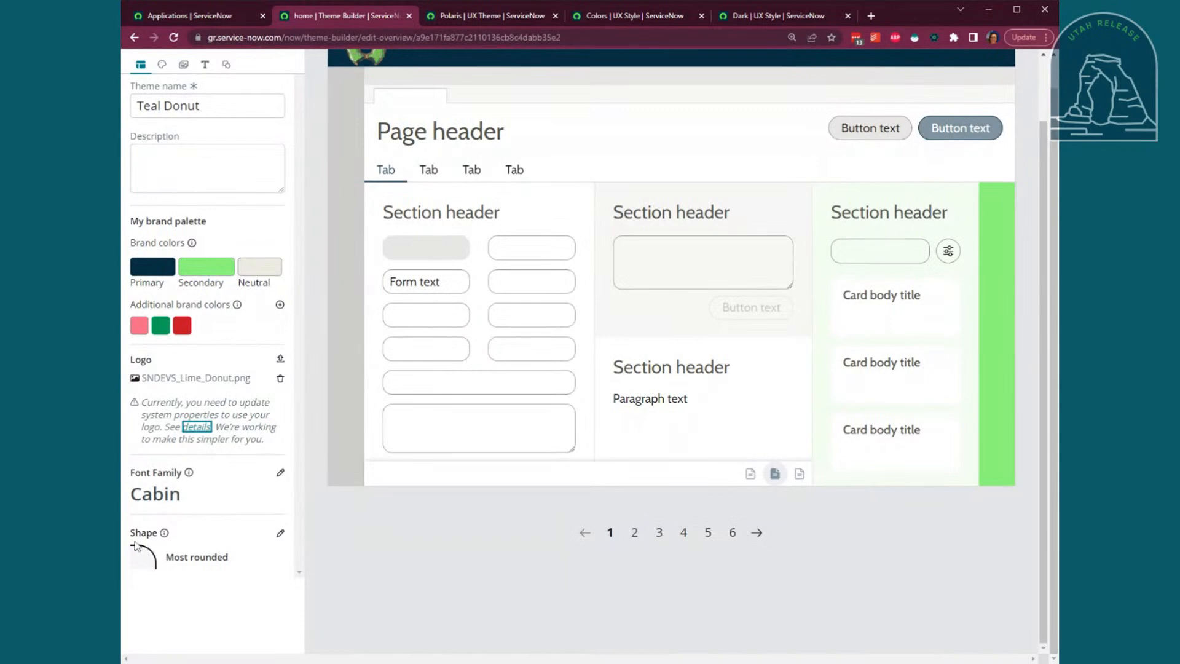
left_click(280, 533)
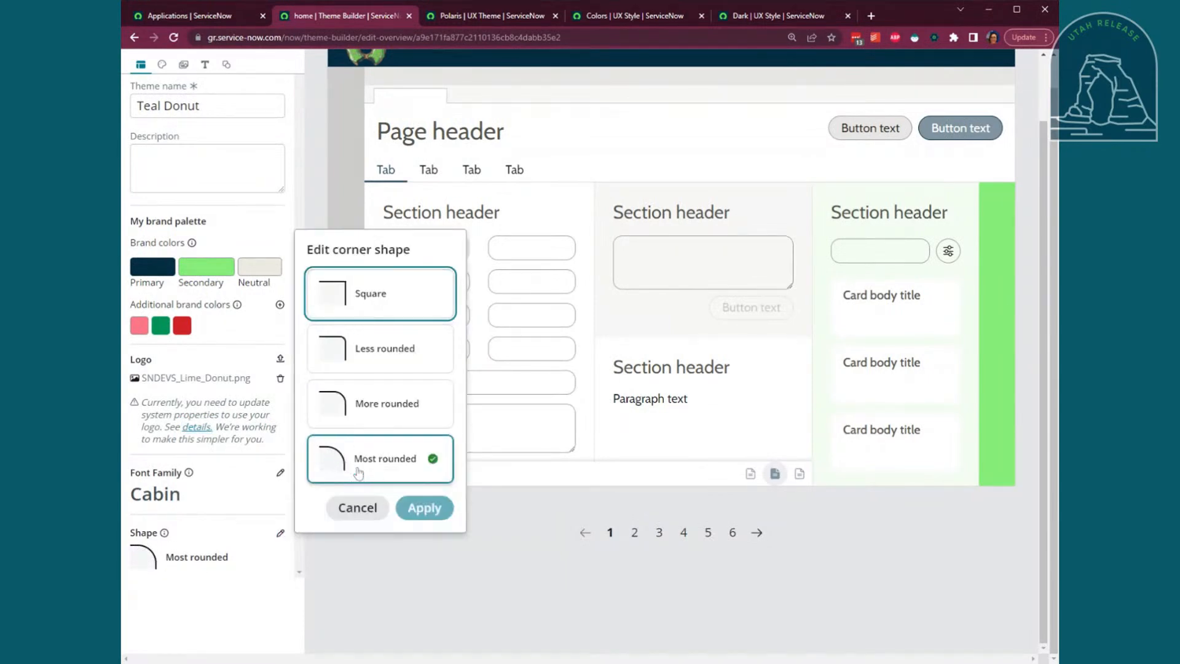
left_click(363, 519)
scroll(495, 317, "up", 2)
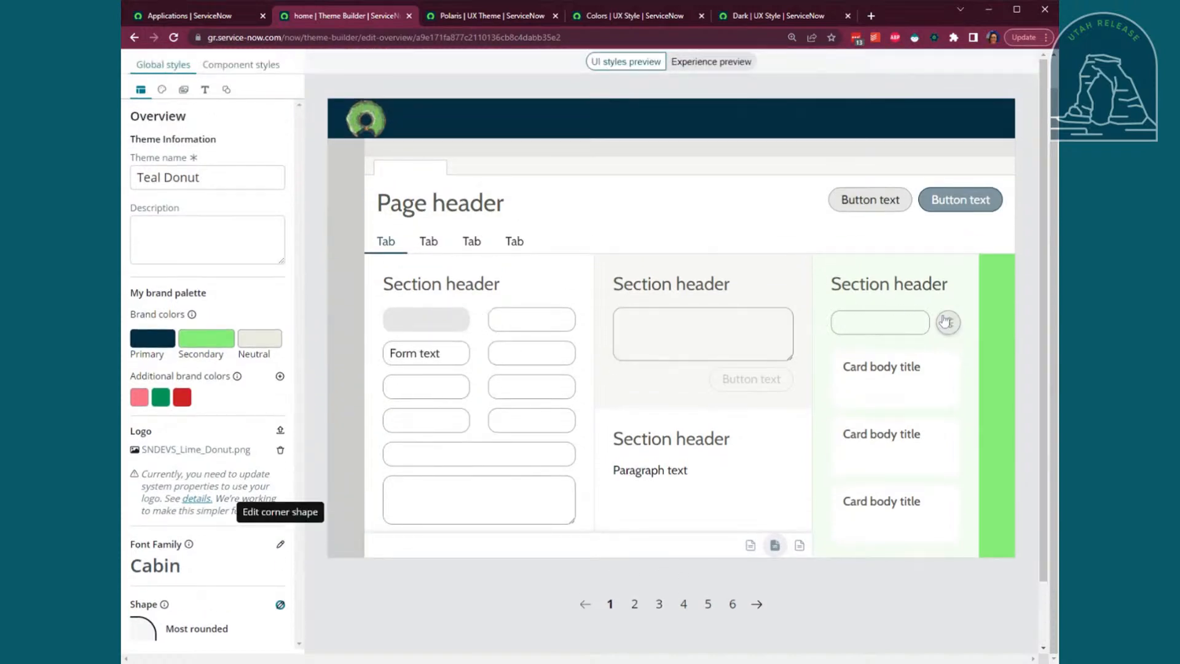
scroll(510, 489, "up", 1)
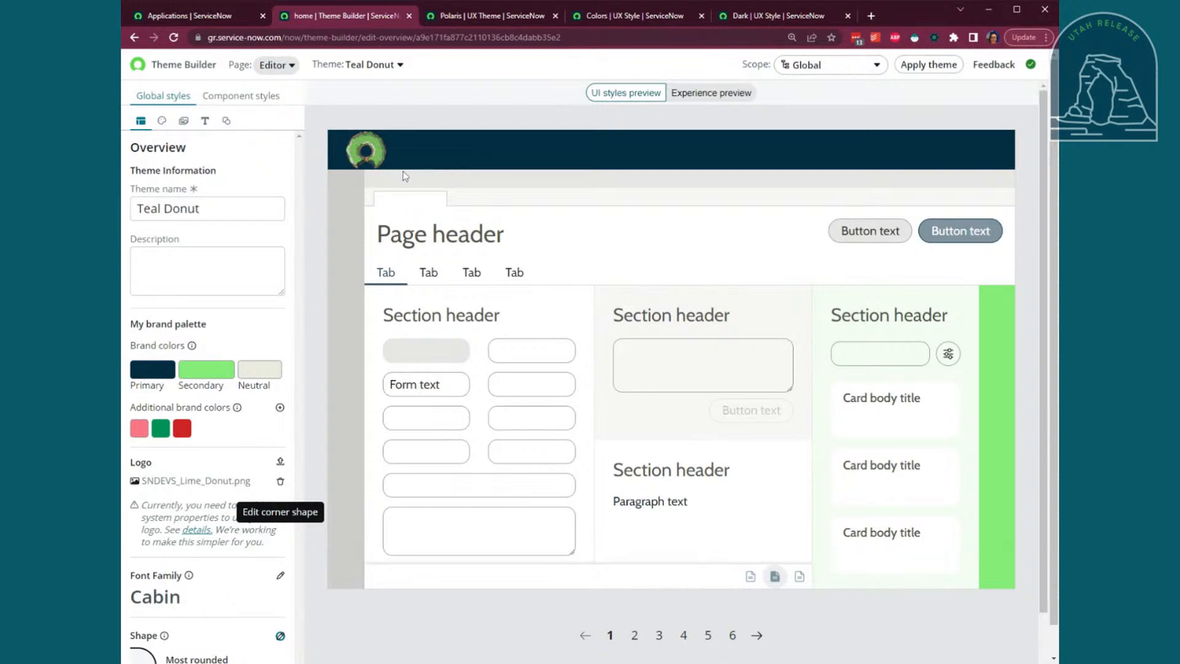
Check the Theme Builder entry in the Applications list and its Store Application record, then go back to the list
left_click(196, 16)
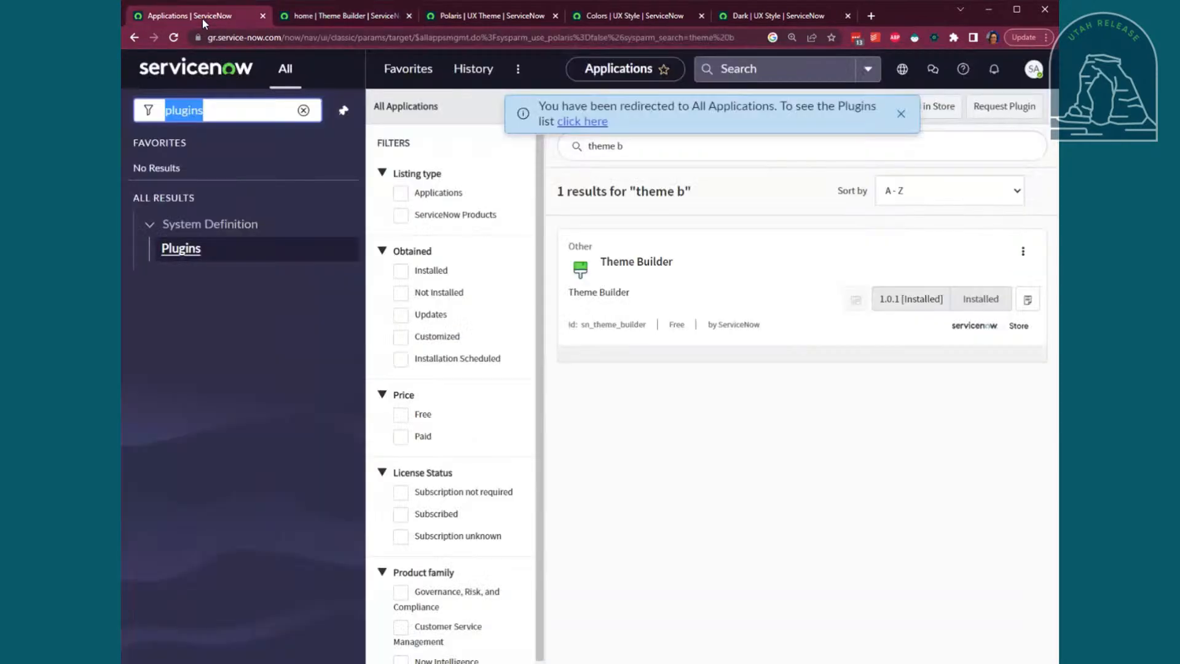
left_click_drag(677, 264, 600, 264)
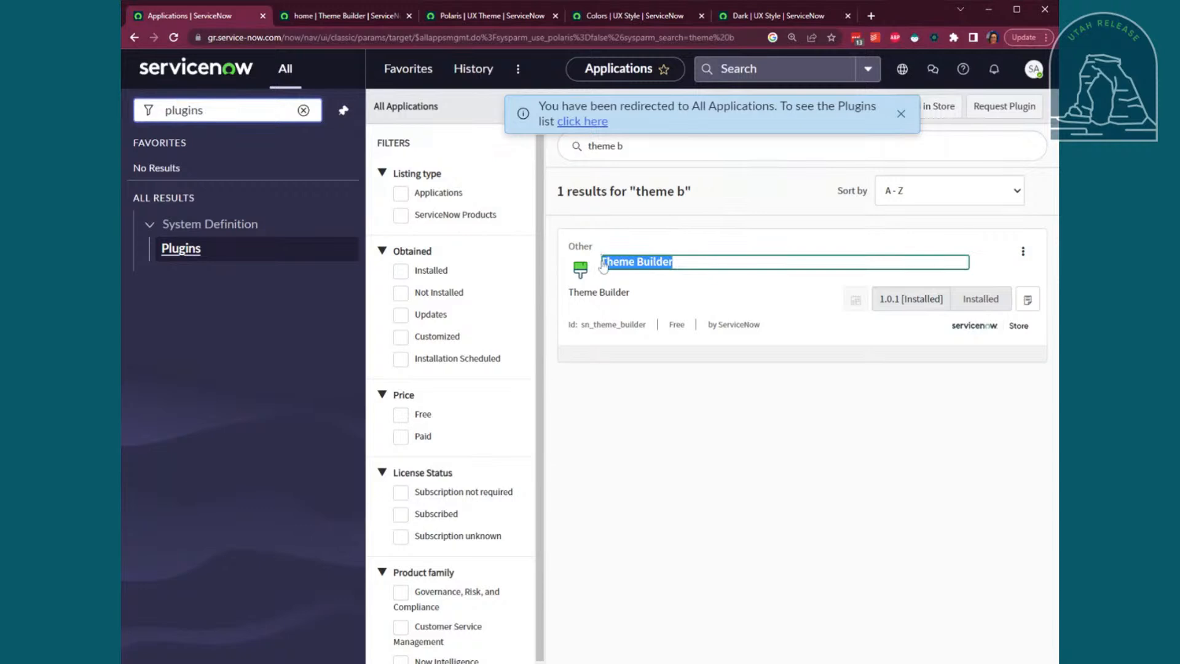
left_click(690, 217)
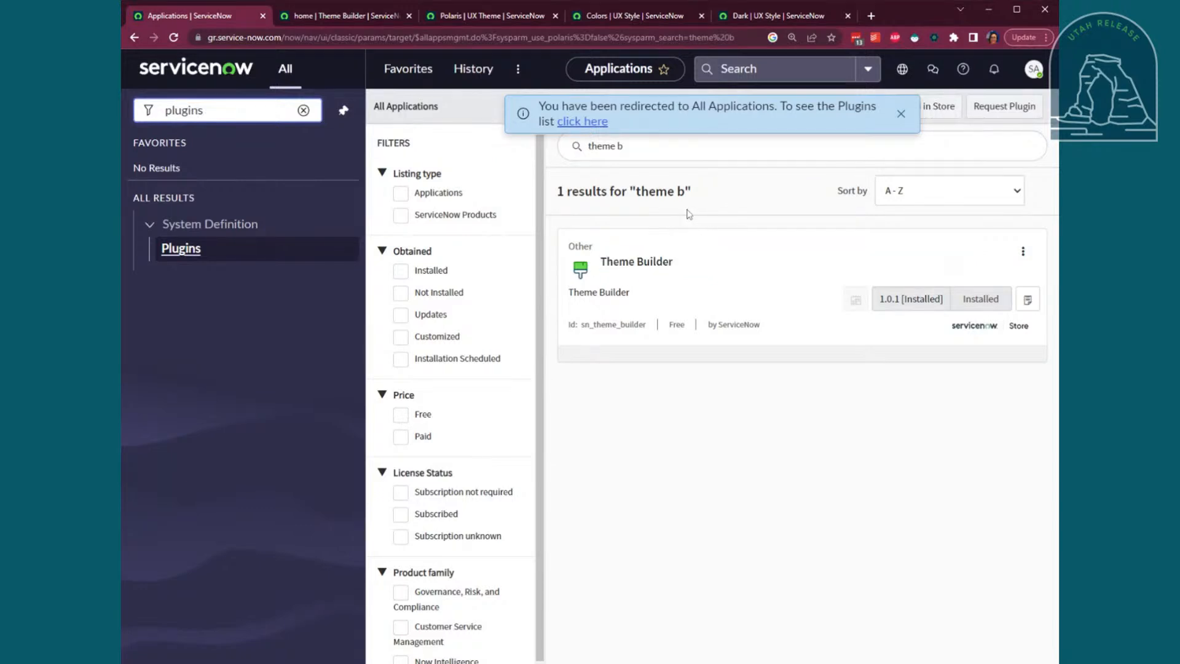
left_click(372, 18)
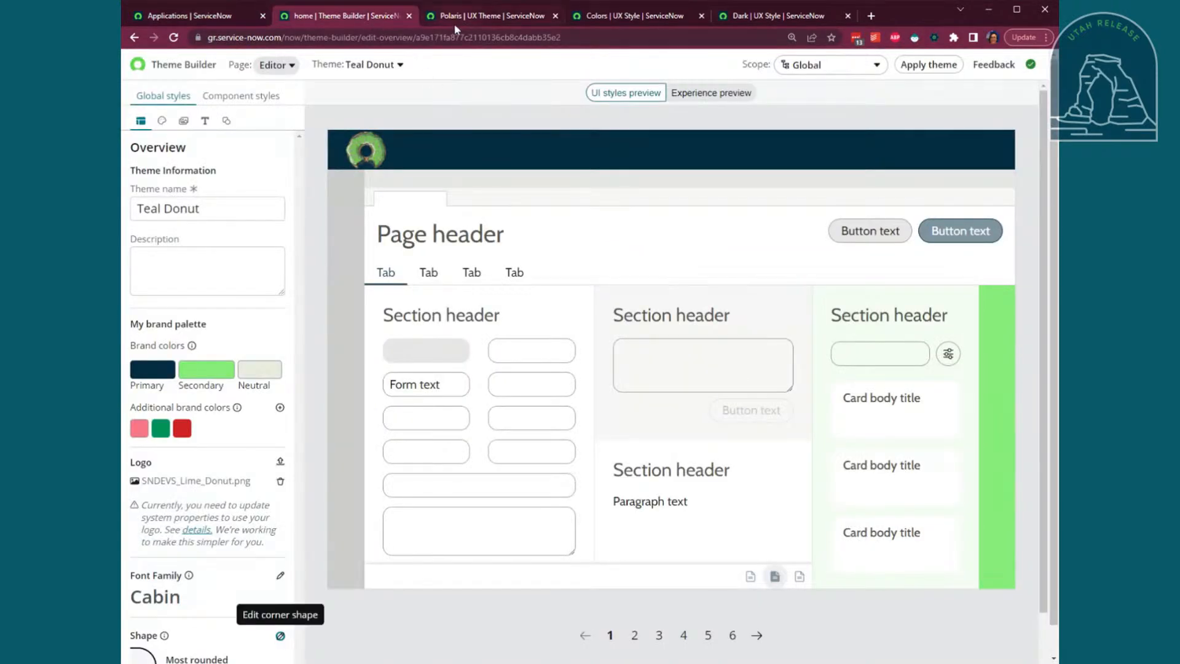
left_click(228, 20)
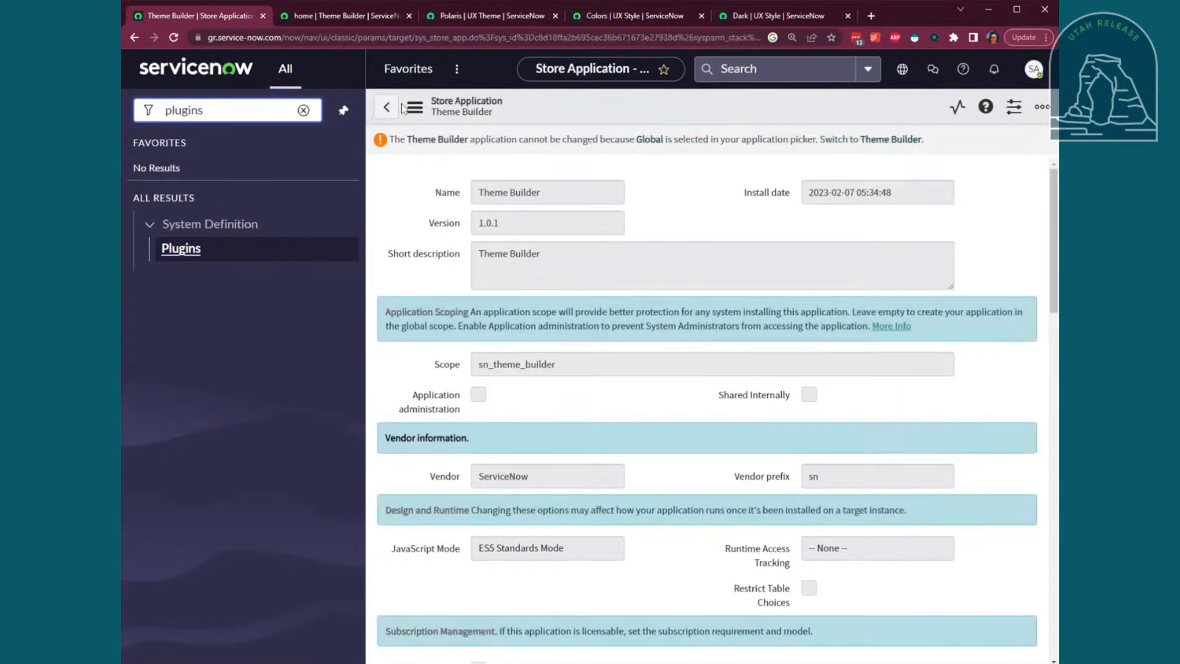
left_click(401, 107)
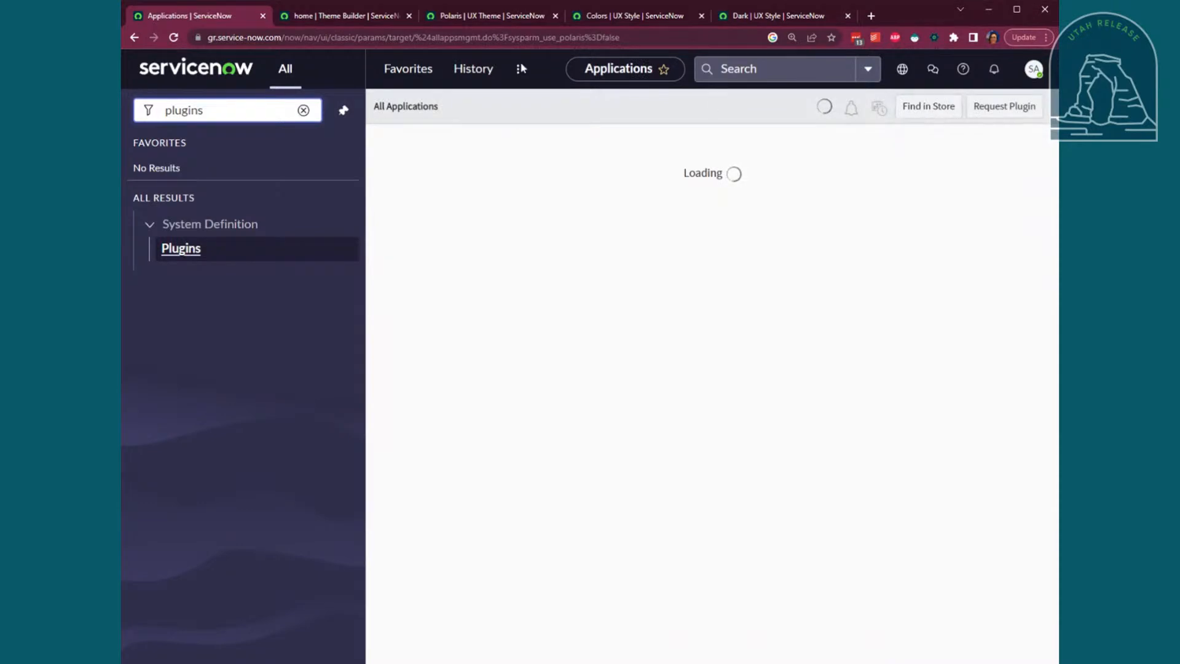
Return to the Teal Donut theme editor, open its color settings, and dismiss the tip about filtering colors
left_click(370, 16)
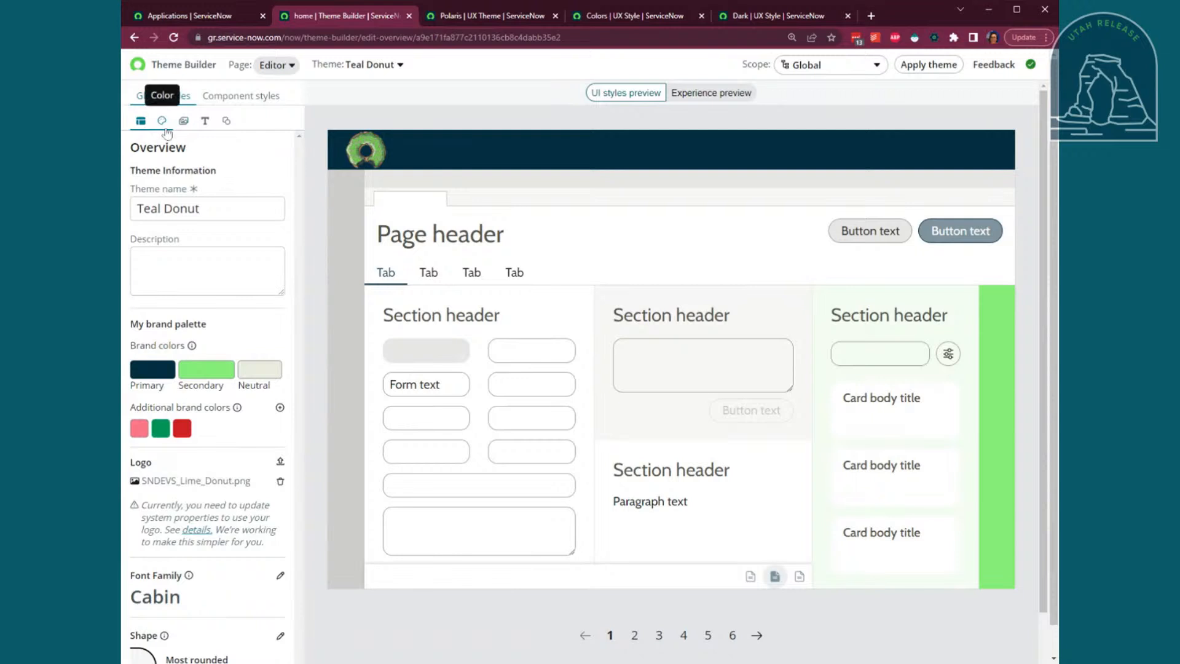
scroll(241, 439, "down", 3)
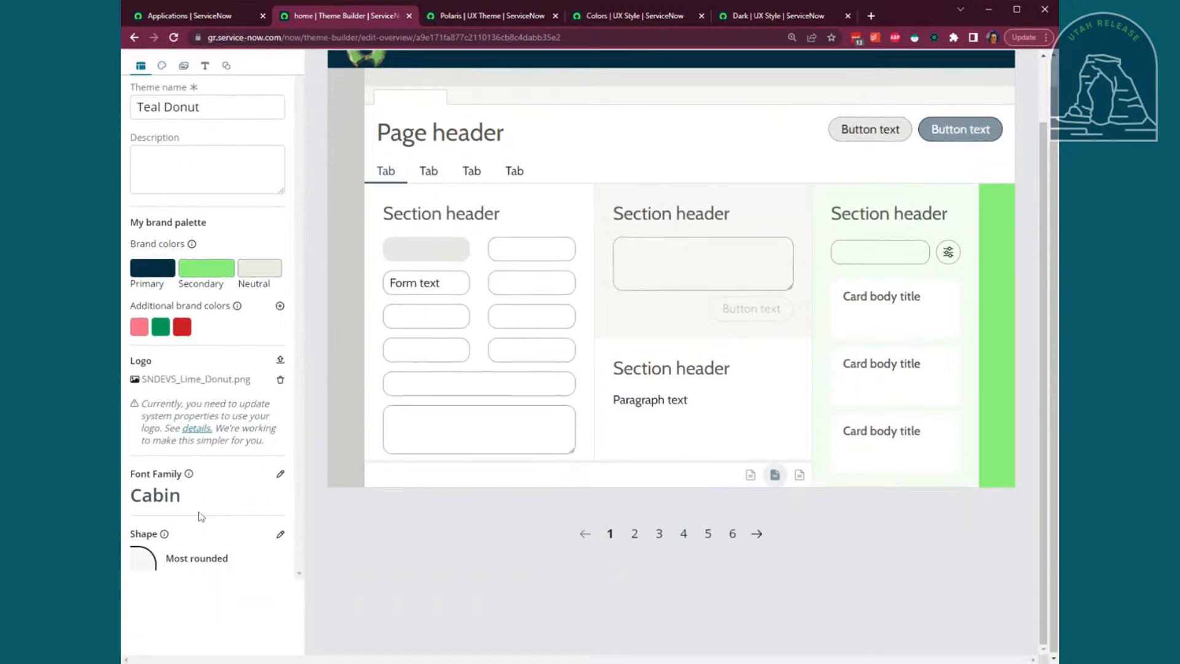
scroll(203, 562, "up", 2)
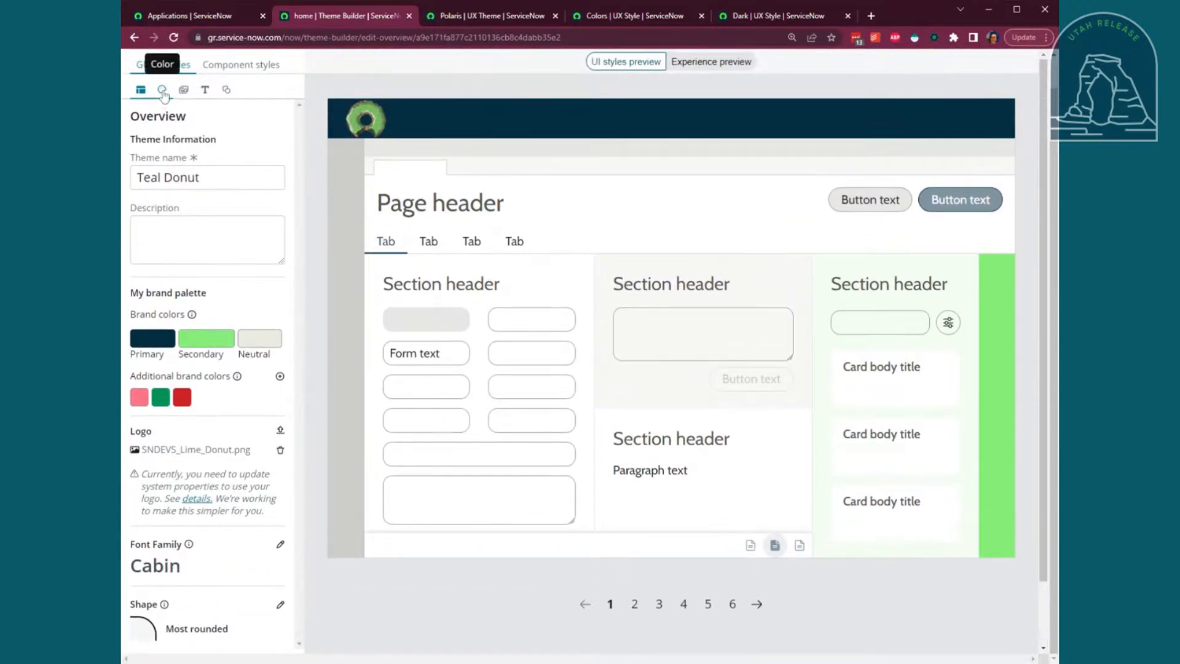
left_click(162, 90)
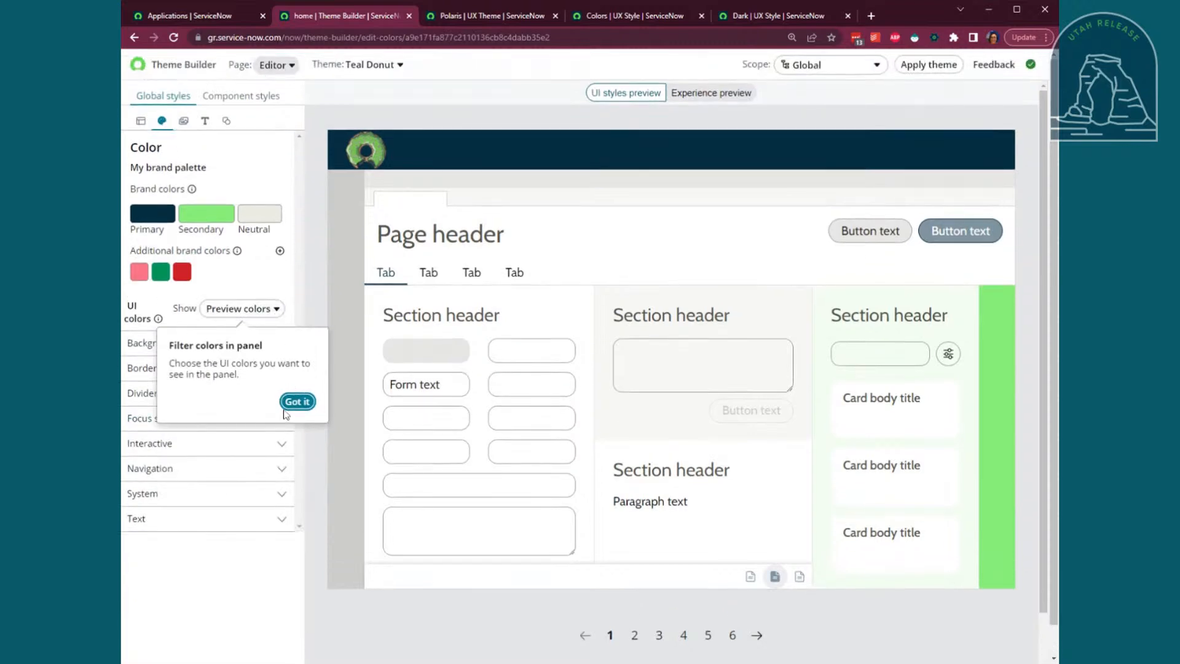
left_click(298, 402)
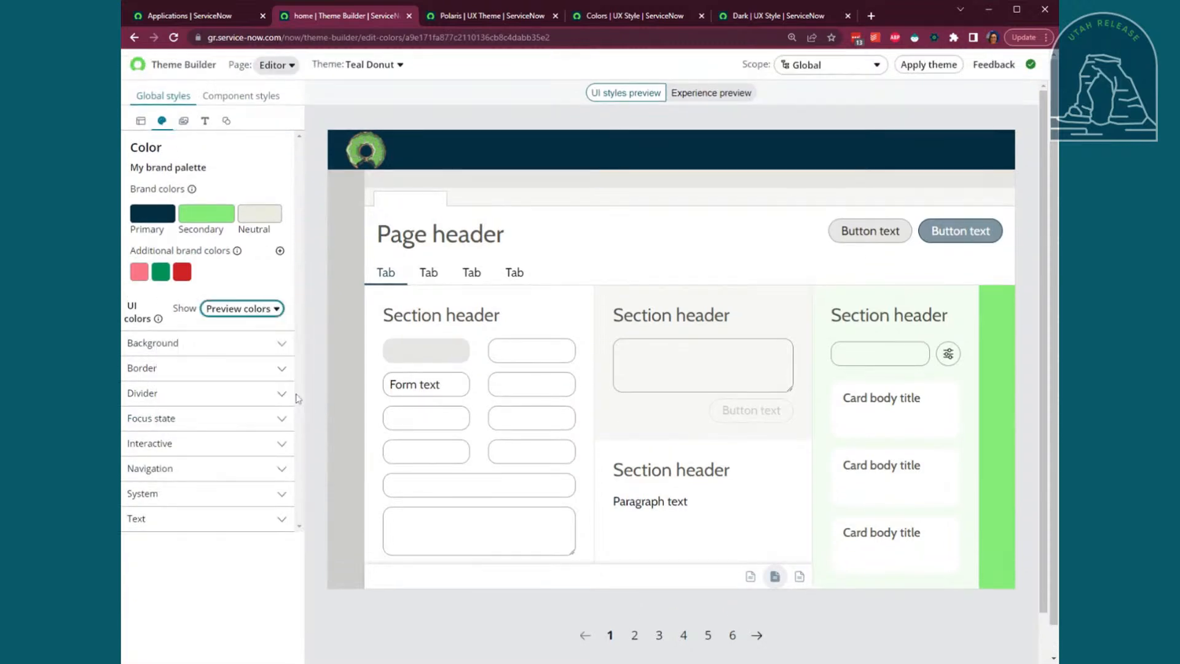
Expand all UI color groups: Background, Border, Divider, Focus state, Interactive, Navigation, System and Text
left_click(222, 346)
scroll(222, 553, "down", 5)
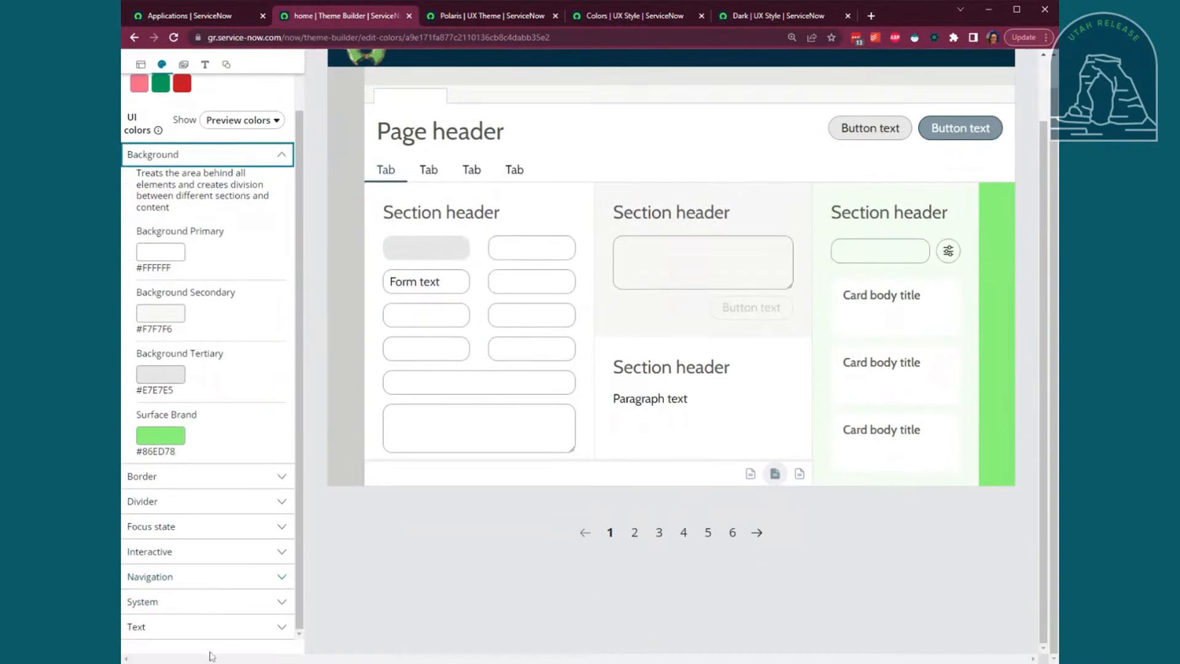
left_click(211, 627)
left_click(211, 600)
left_click(211, 576)
left_click(214, 551)
left_click(219, 526)
left_click(225, 501)
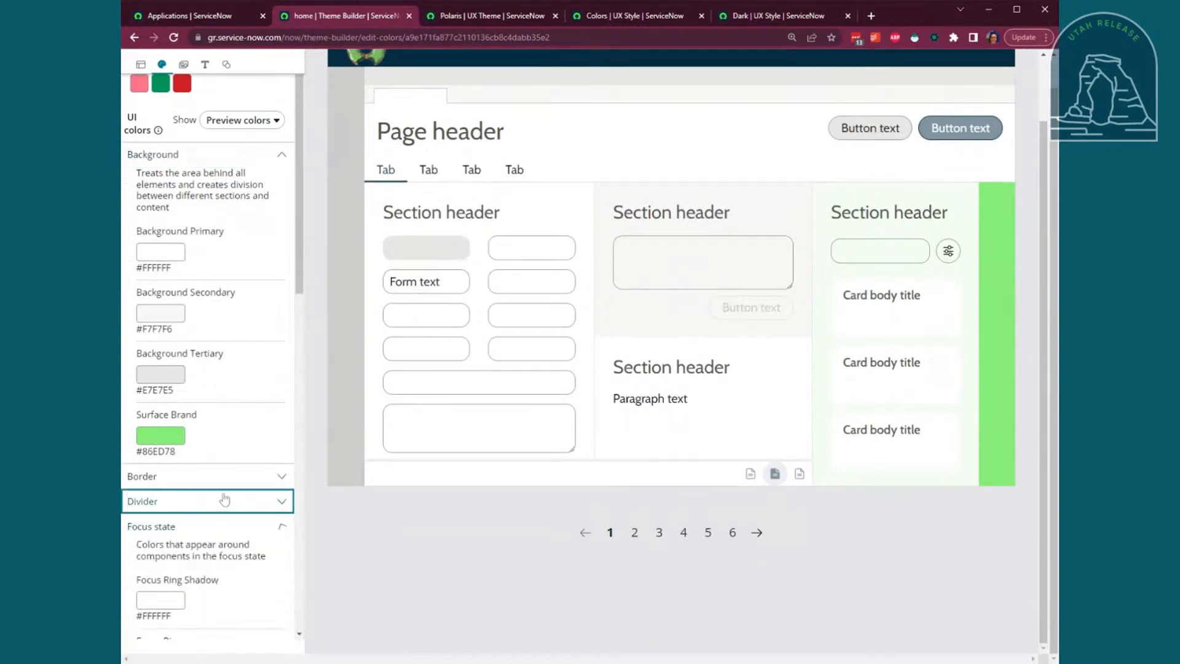
left_click(211, 477)
Examine the individual color settings in the Background, Border, Divider and Focus state groups
scroll(209, 399, "down", 3)
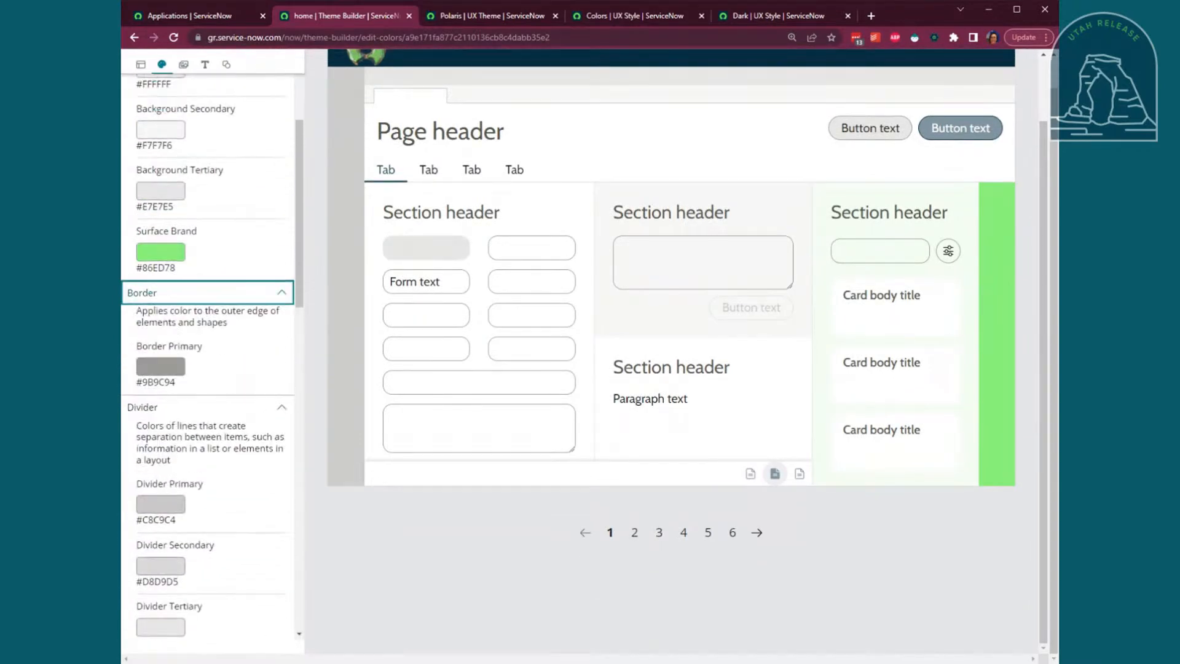
scroll(240, 368, "down", 3)
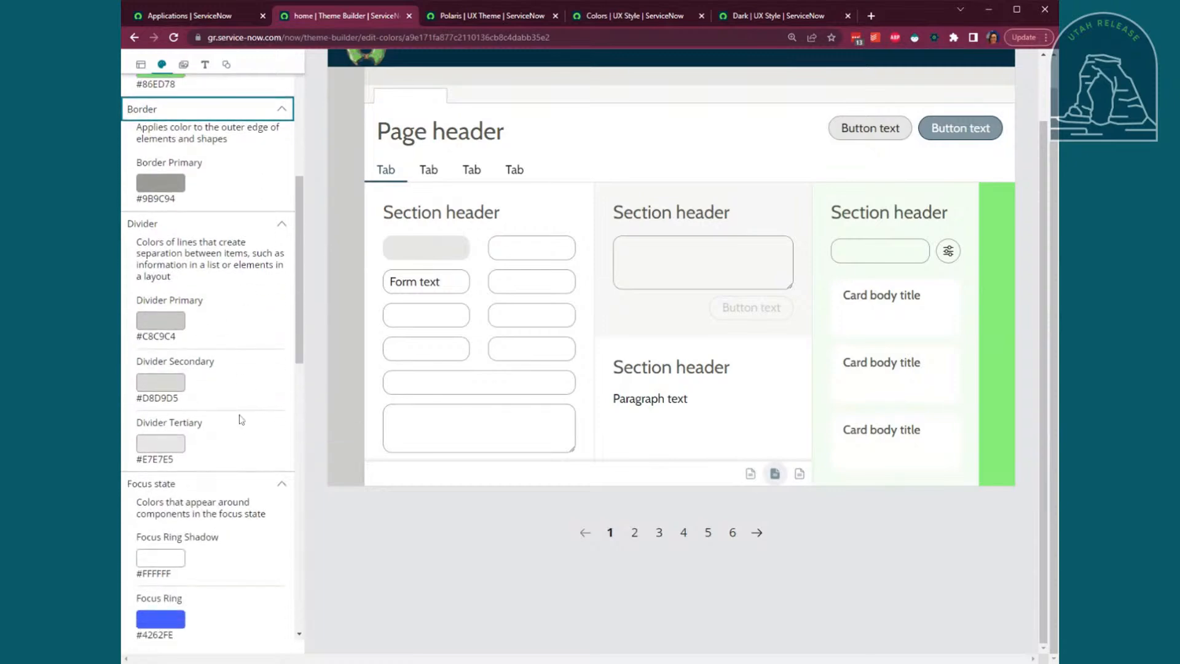
scroll(239, 416, "up", 2)
scroll(201, 316, "up", 5)
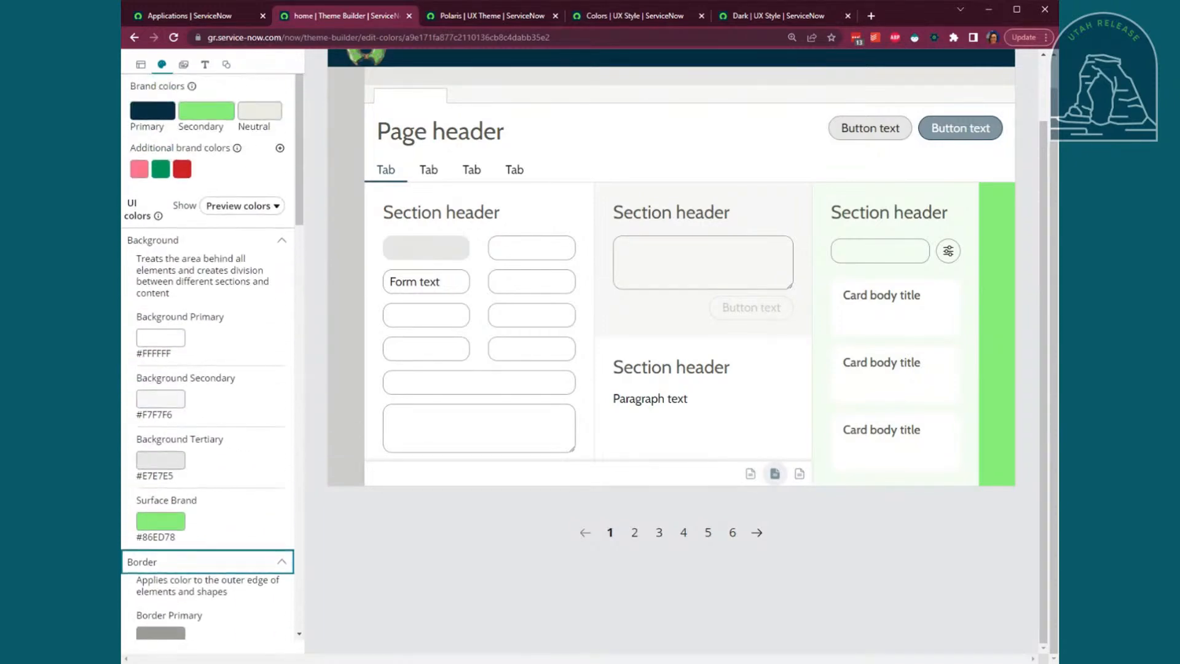
scroll(197, 337, "down", 1)
scroll(197, 337, "down", 6)
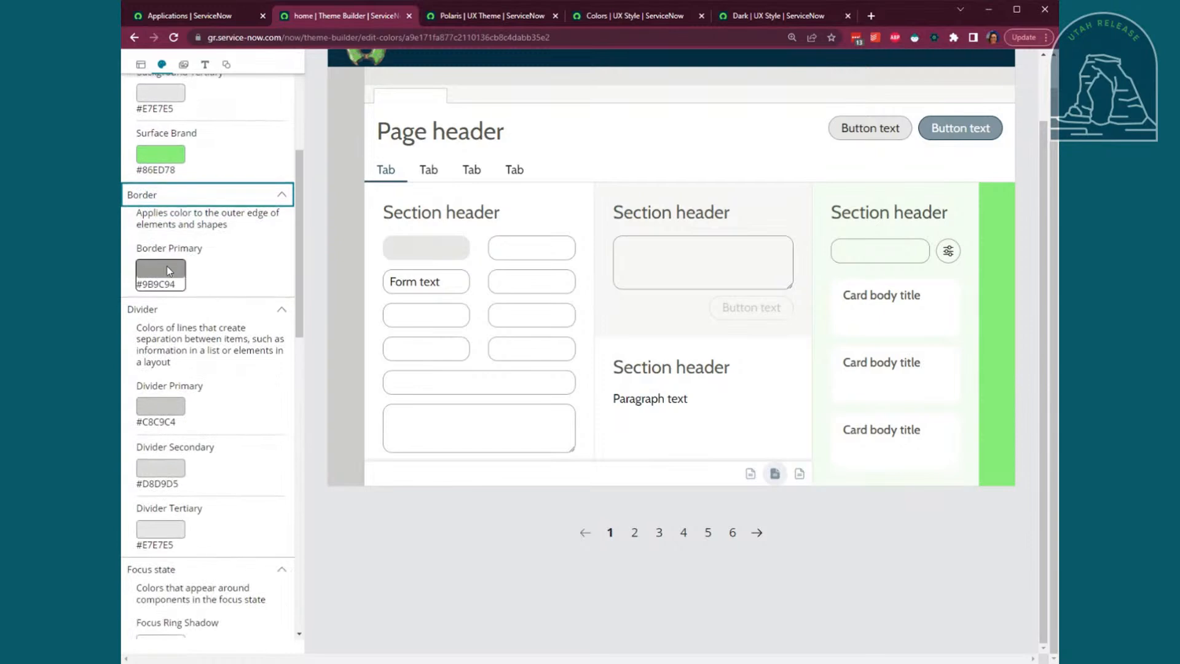
scroll(161, 351, "down", 3)
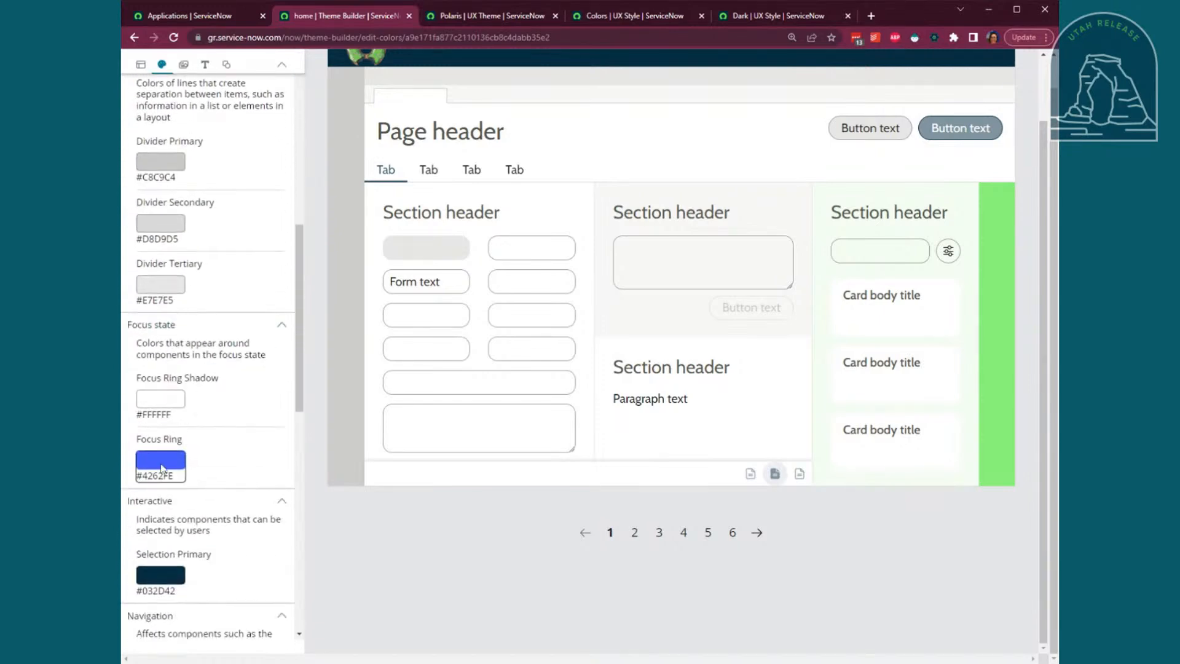
Set the Focus Ring color to the Surface-brand green #79D56C and read the Autosave note
left_click(161, 468)
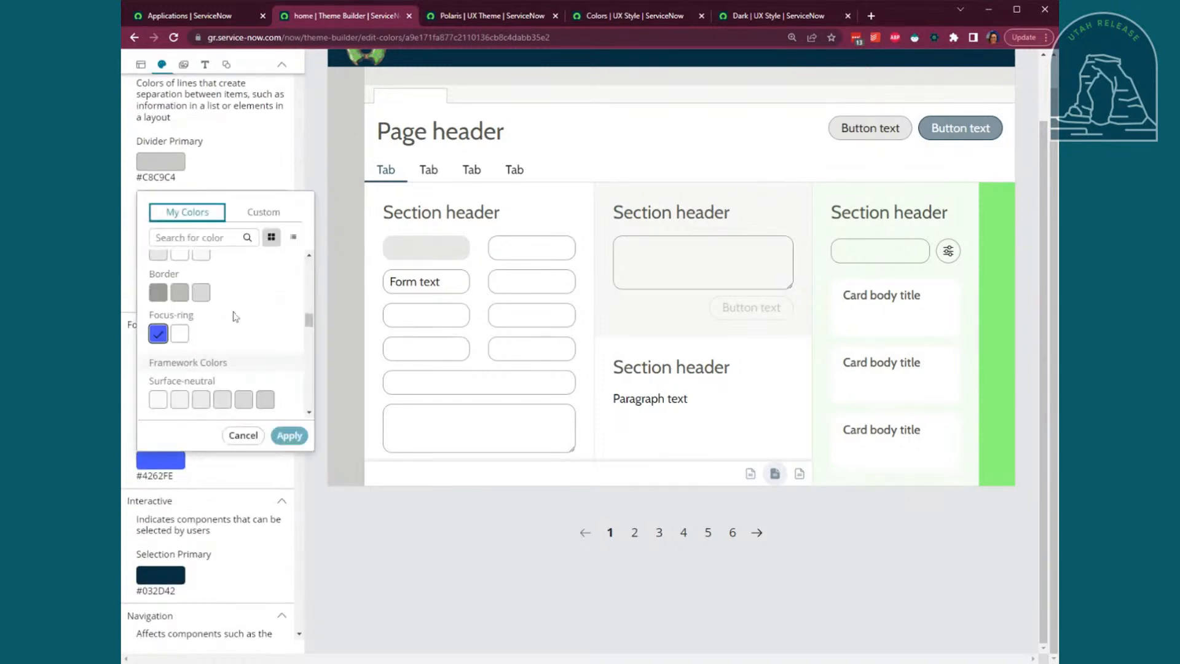
scroll(176, 353, "down", 5)
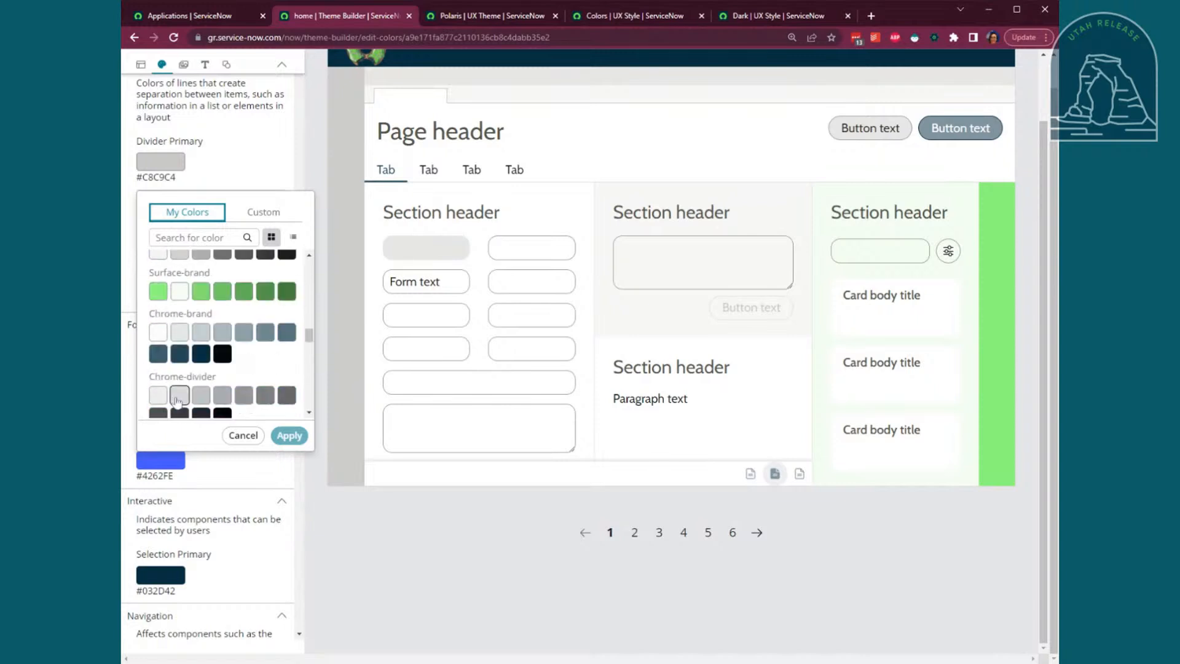
scroll(176, 353, "up", 3)
scroll(152, 375, "down", 1)
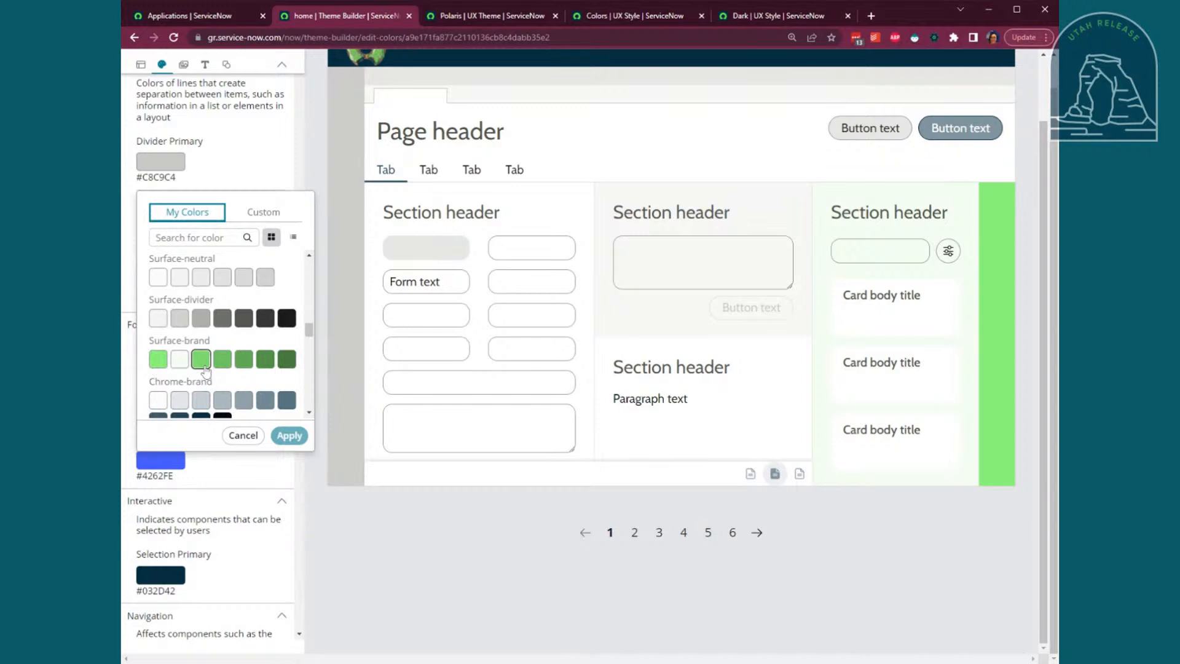
left_click(202, 362)
left_click(284, 437)
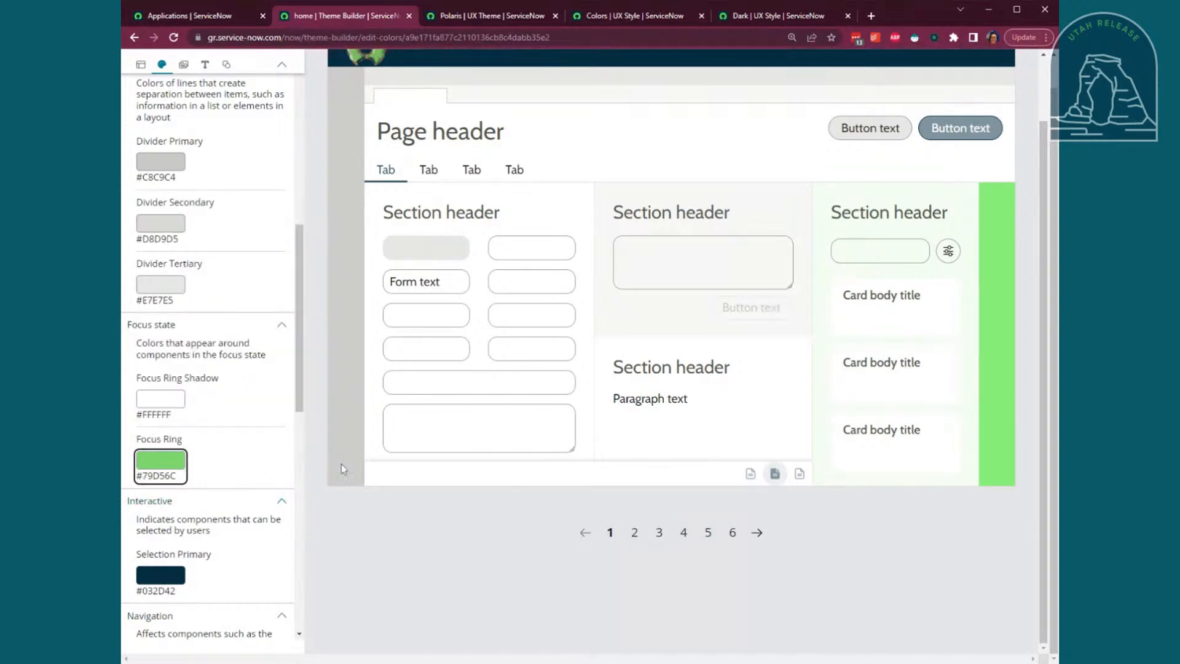
scroll(342, 394, "up", 2)
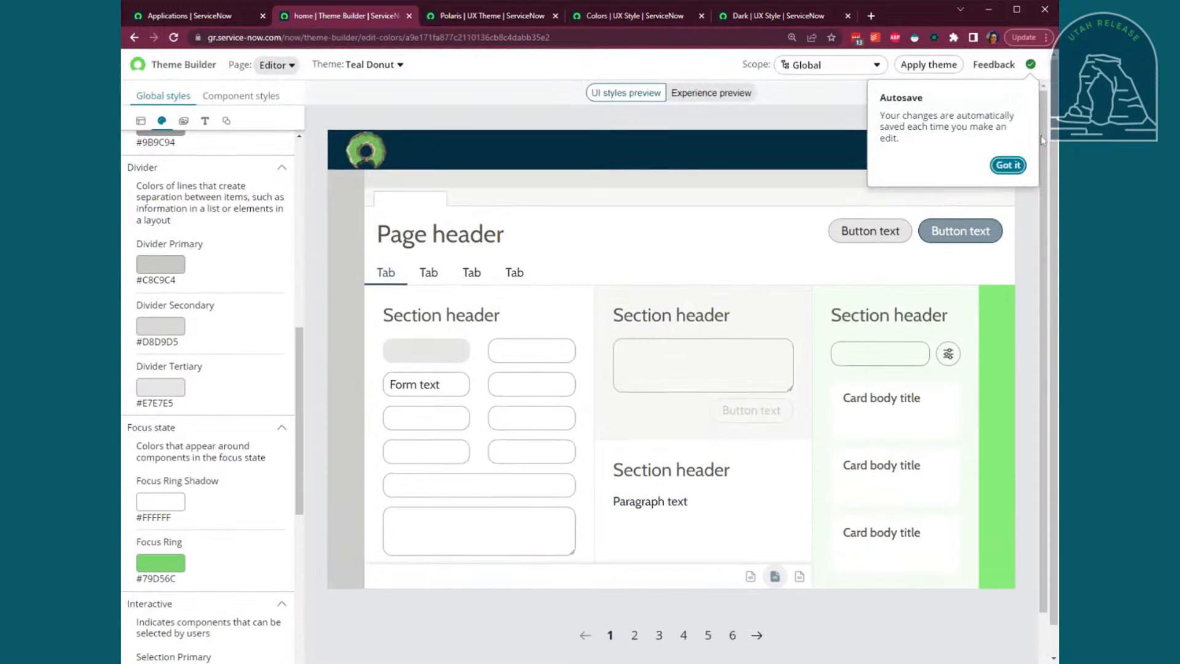
left_click_drag(947, 145, 876, 104)
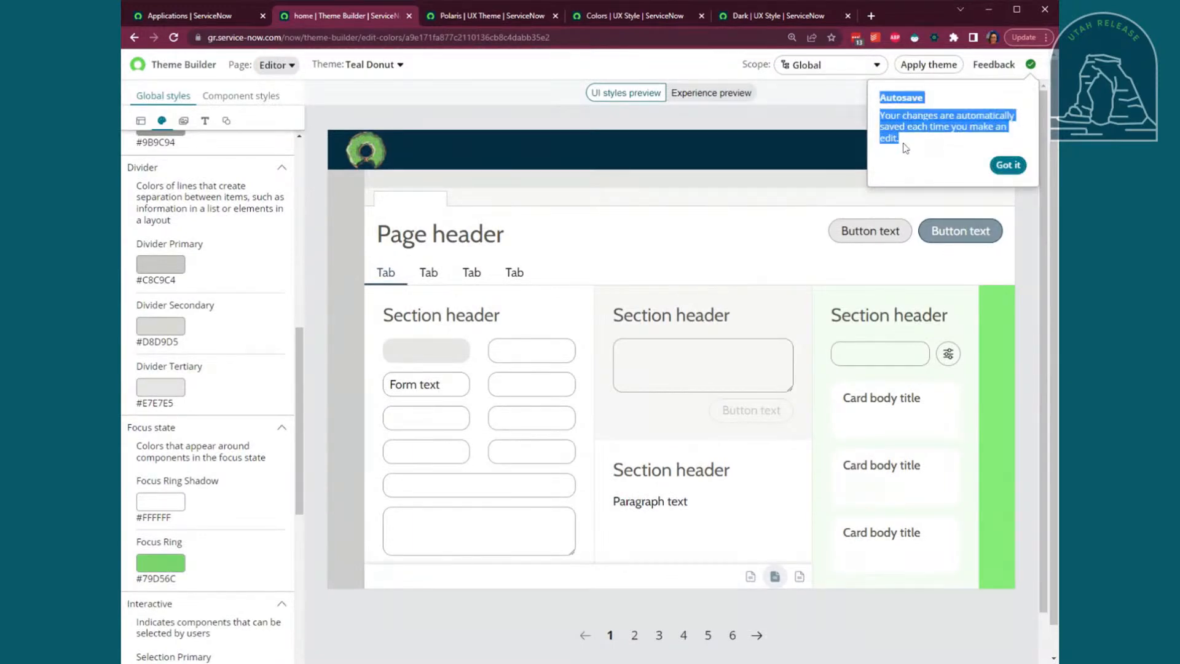
Dismiss the Autosave note, open the Focus Ring color picker, and compare its saved palette with the custom color option
left_click(905, 148)
left_click(1008, 166)
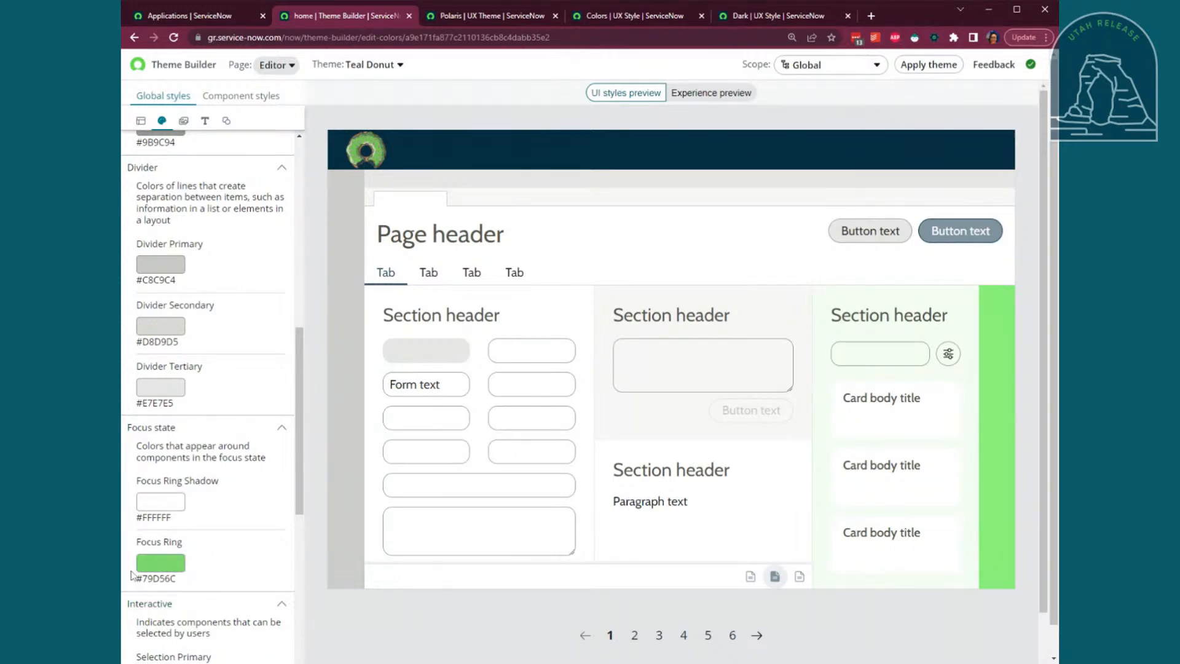
scroll(283, 522, "down", 2)
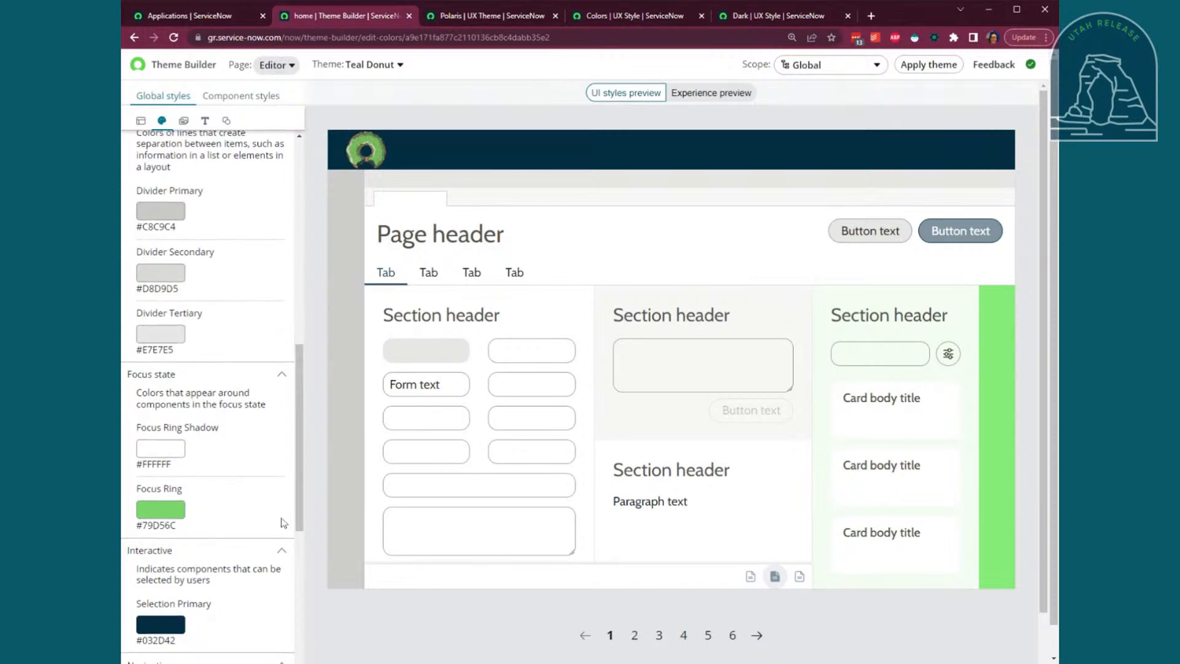
left_click(164, 511)
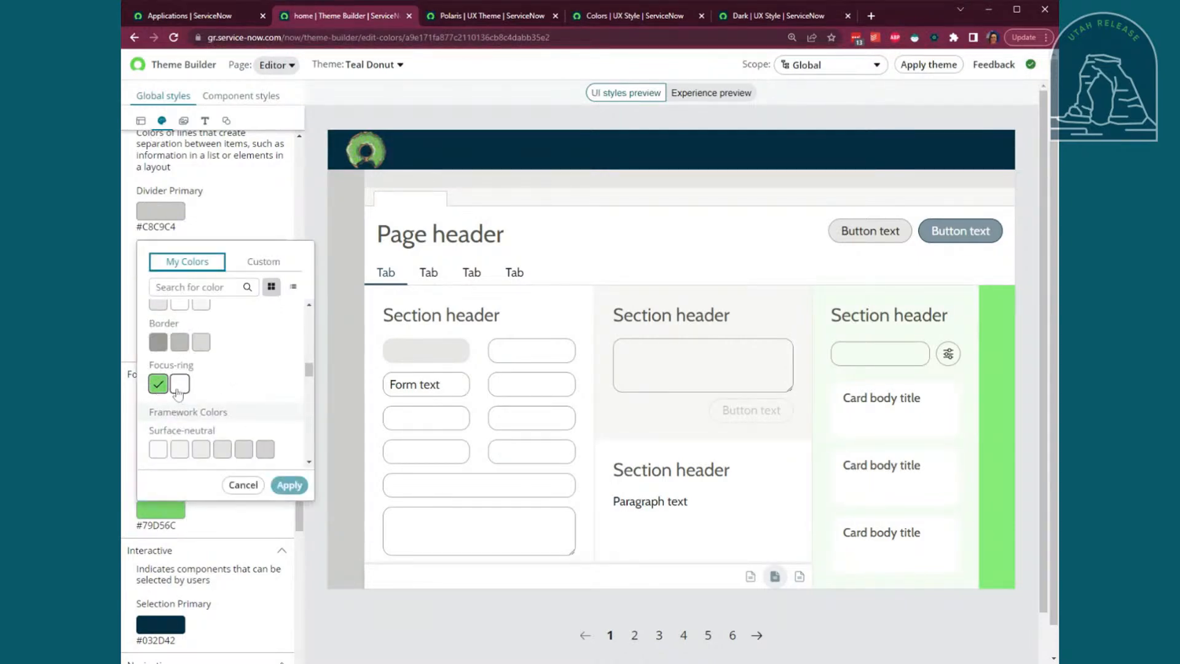
scroll(234, 387, "up", 5)
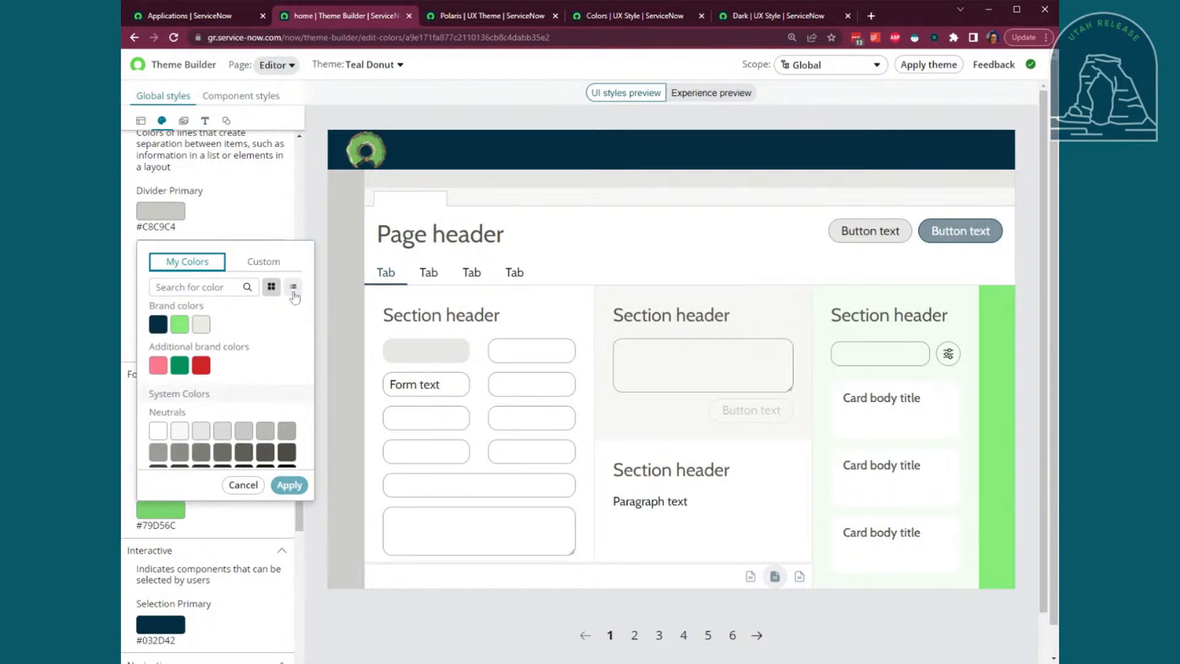
left_click(239, 264)
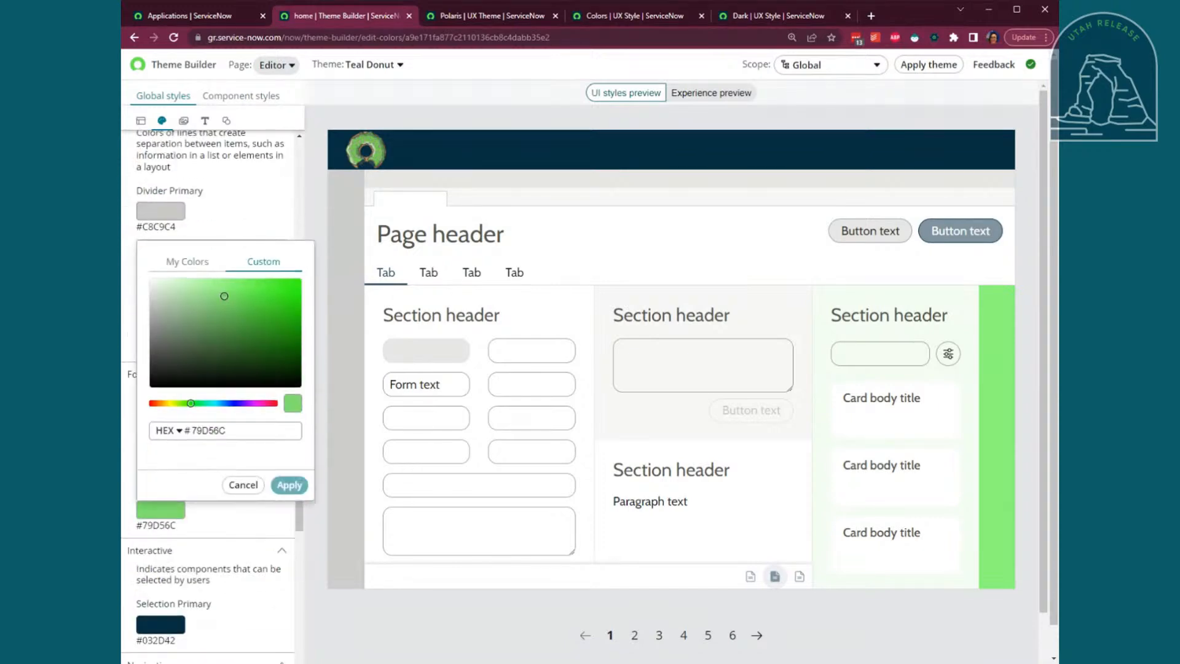
left_click(188, 261)
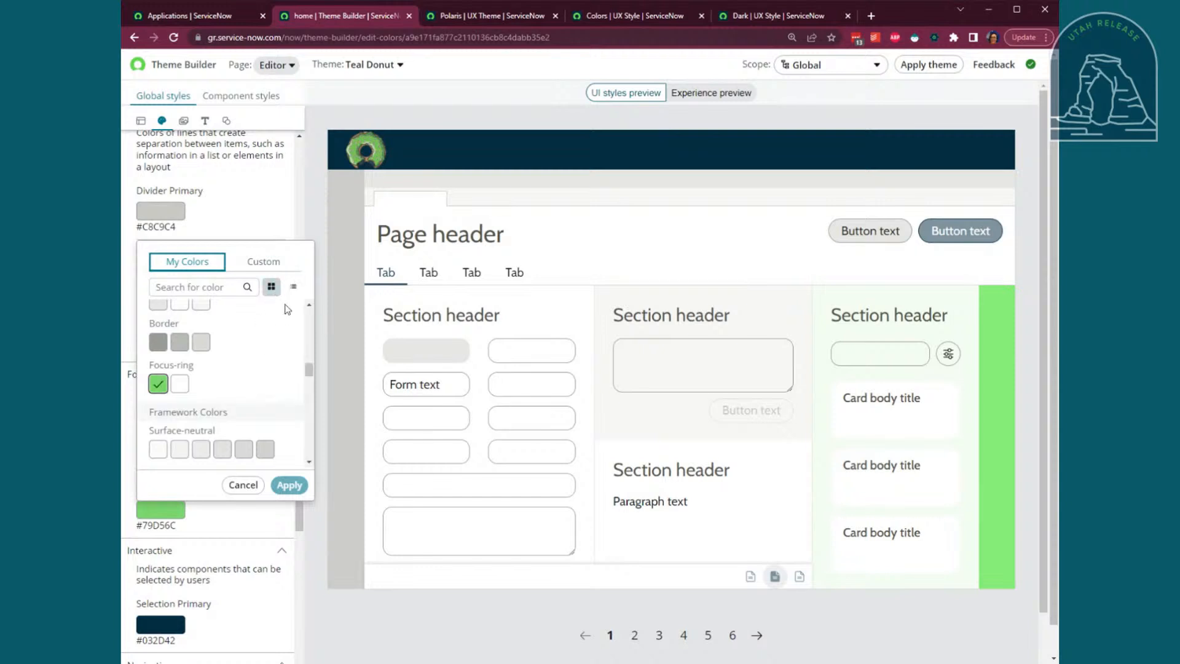
Browse the theme's named colors as a list and as a swatch grid, then cancel the Focus Ring color selection
left_click(293, 287)
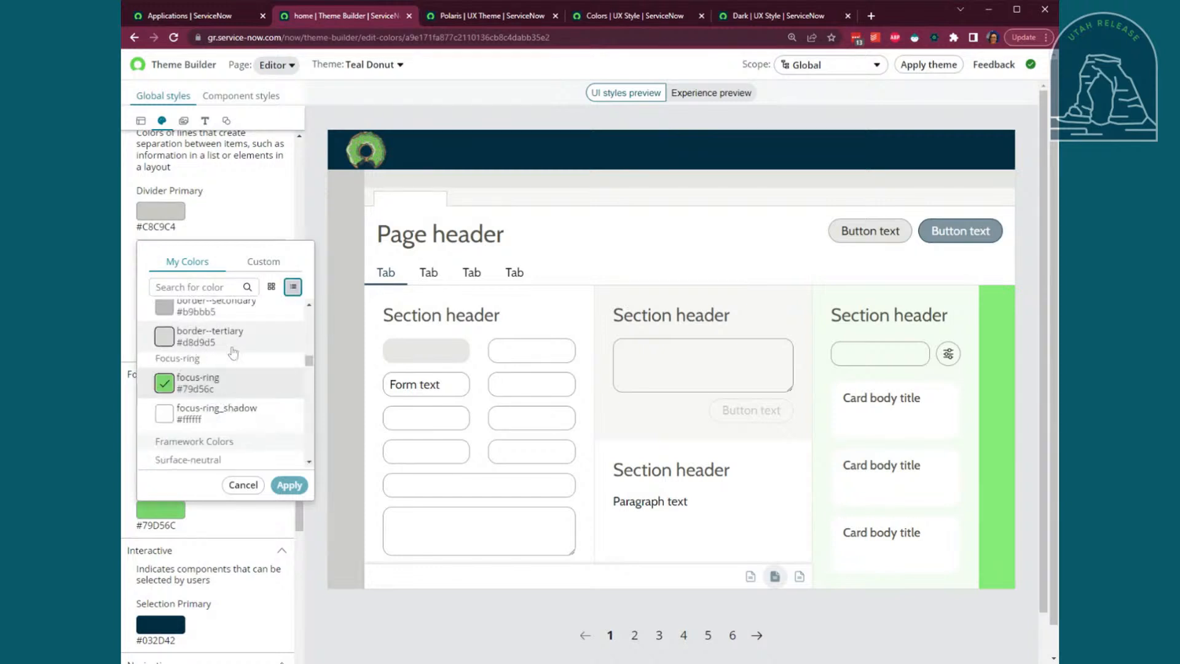
scroll(235, 355, "up", 5)
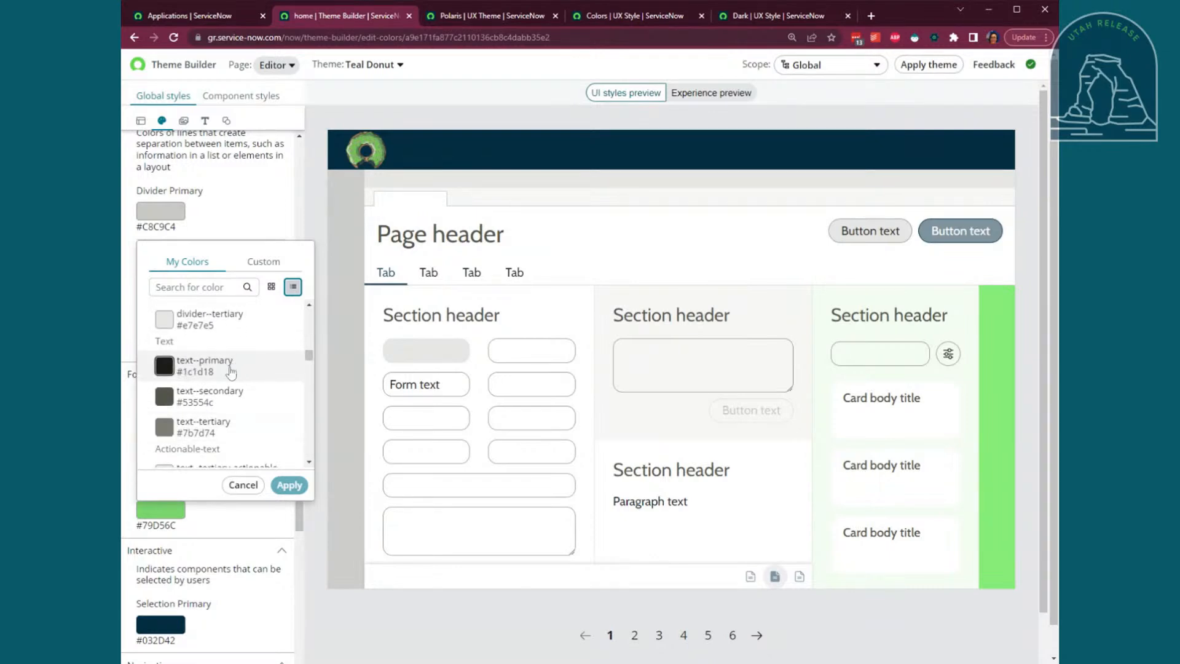
scroll(224, 369, "up", 3)
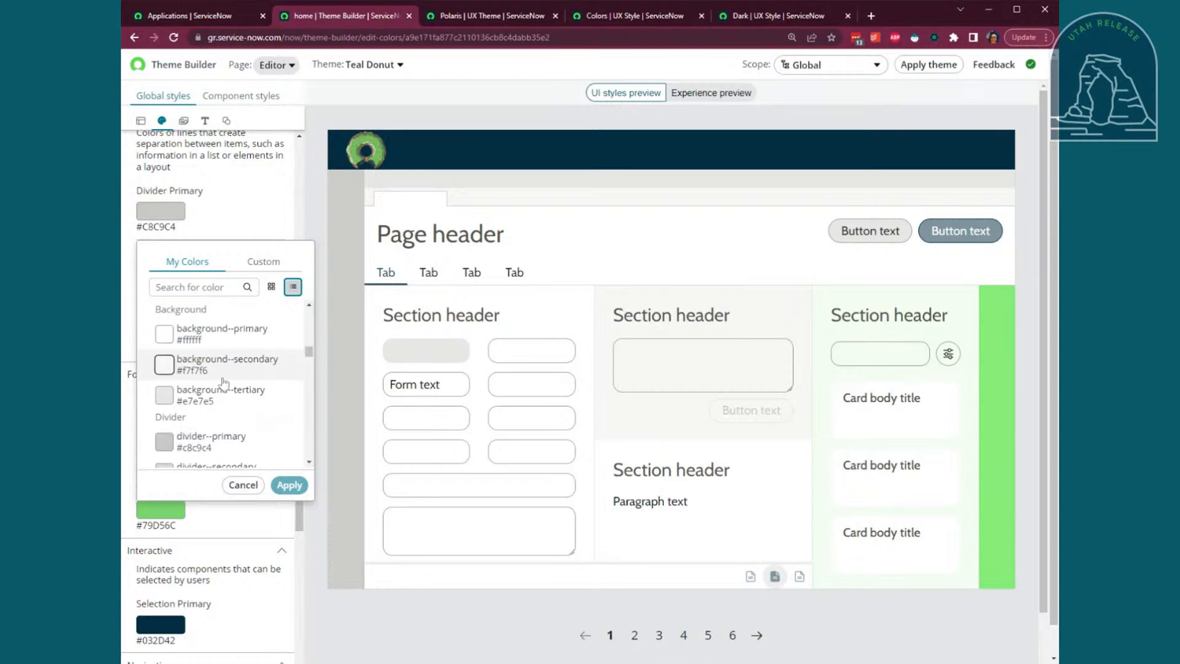
scroll(240, 386, "down", 8)
scroll(252, 386, "up", 8)
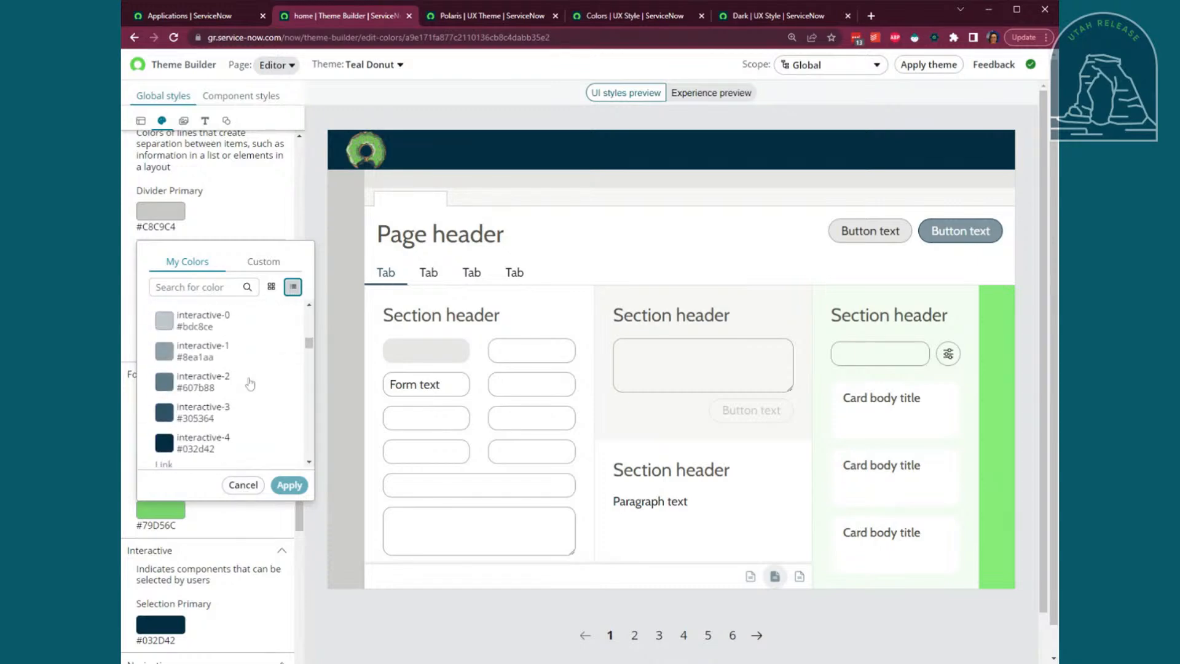
scroll(253, 388, "up", 10)
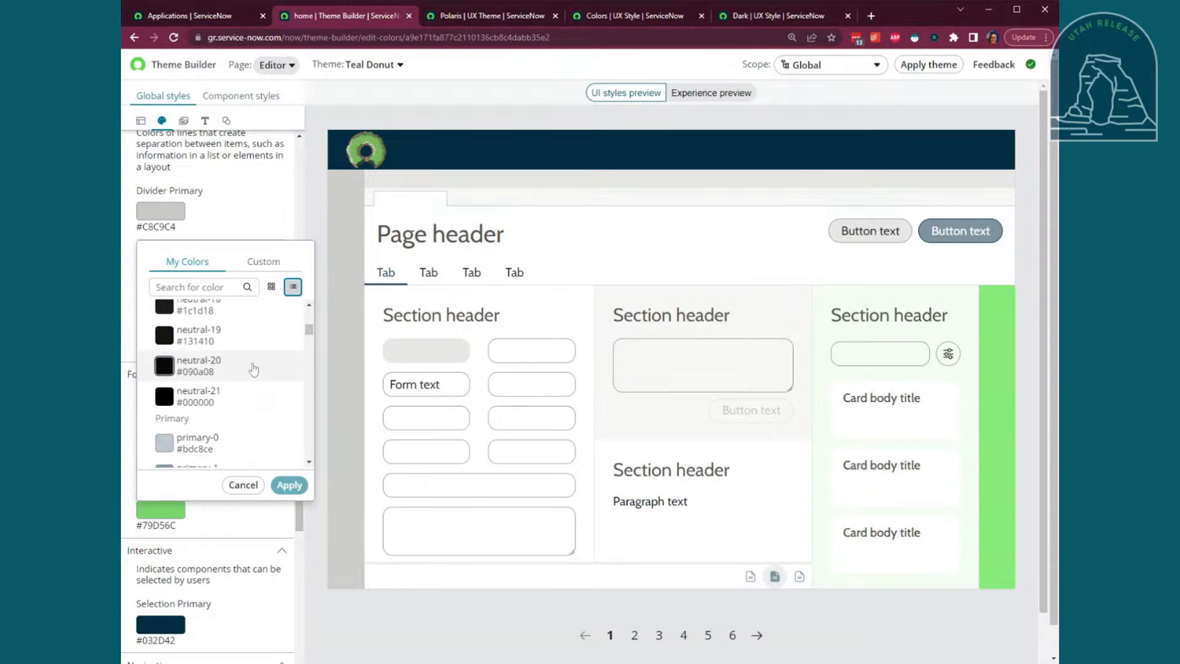
left_click(271, 287)
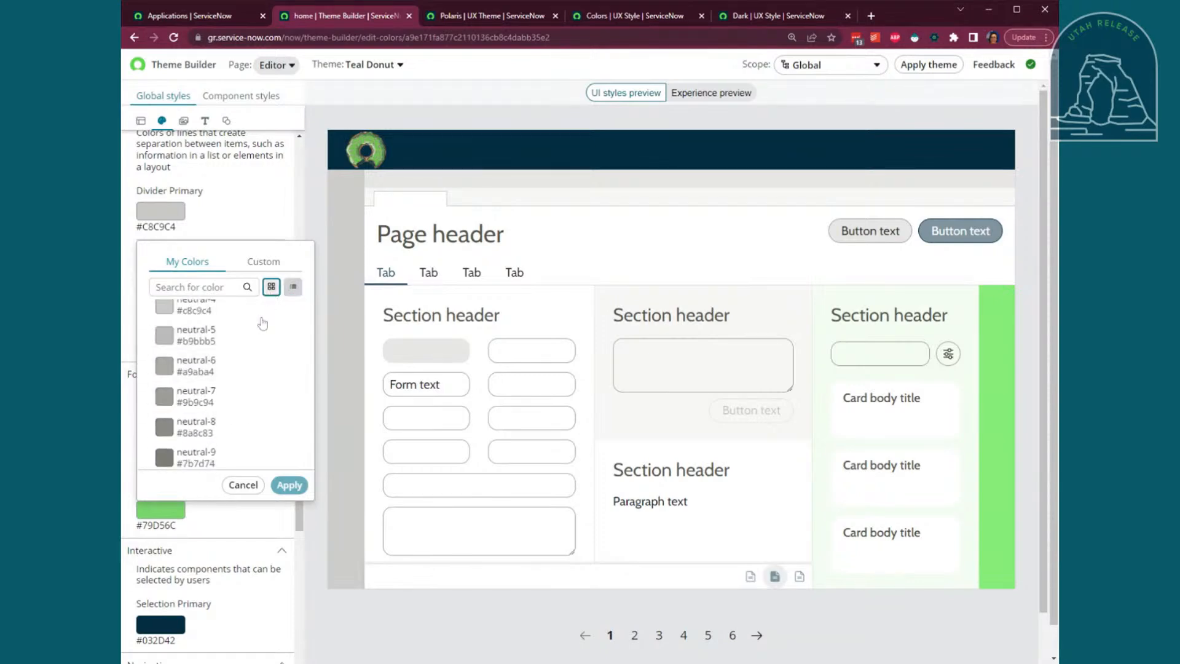
scroll(234, 344, "up", 5)
scroll(232, 329, "up", 3)
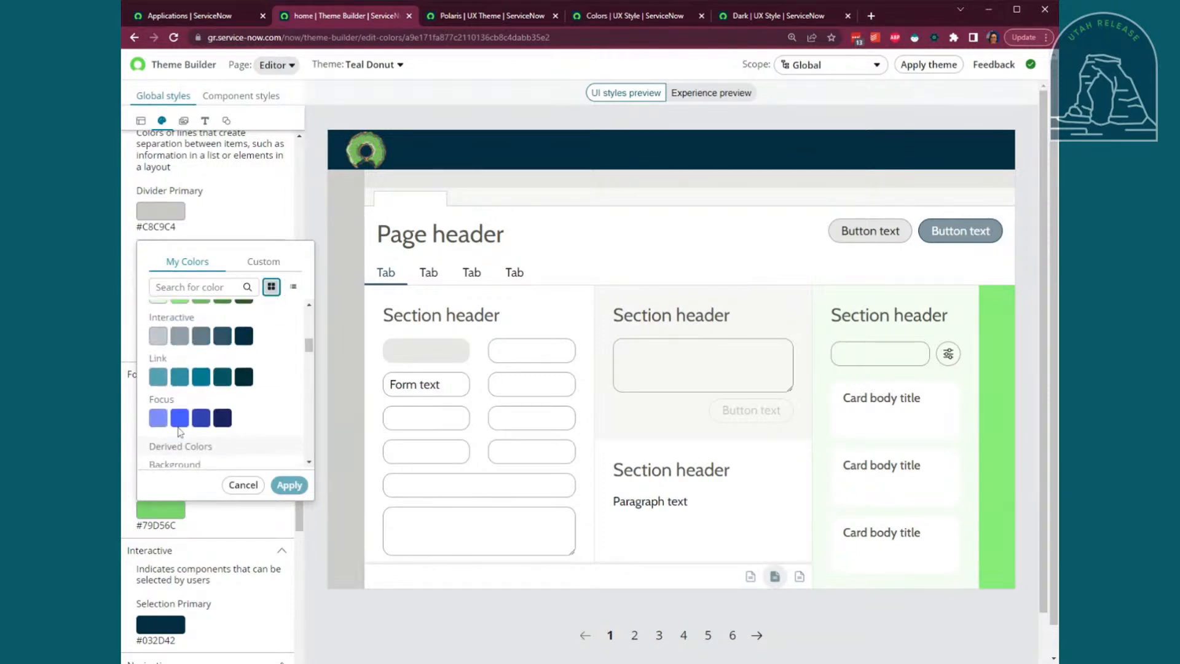
left_click(240, 485)
Examine the individual color settings in the Interactive, Navigation, System and Text groups
scroll(223, 445, "down", 7)
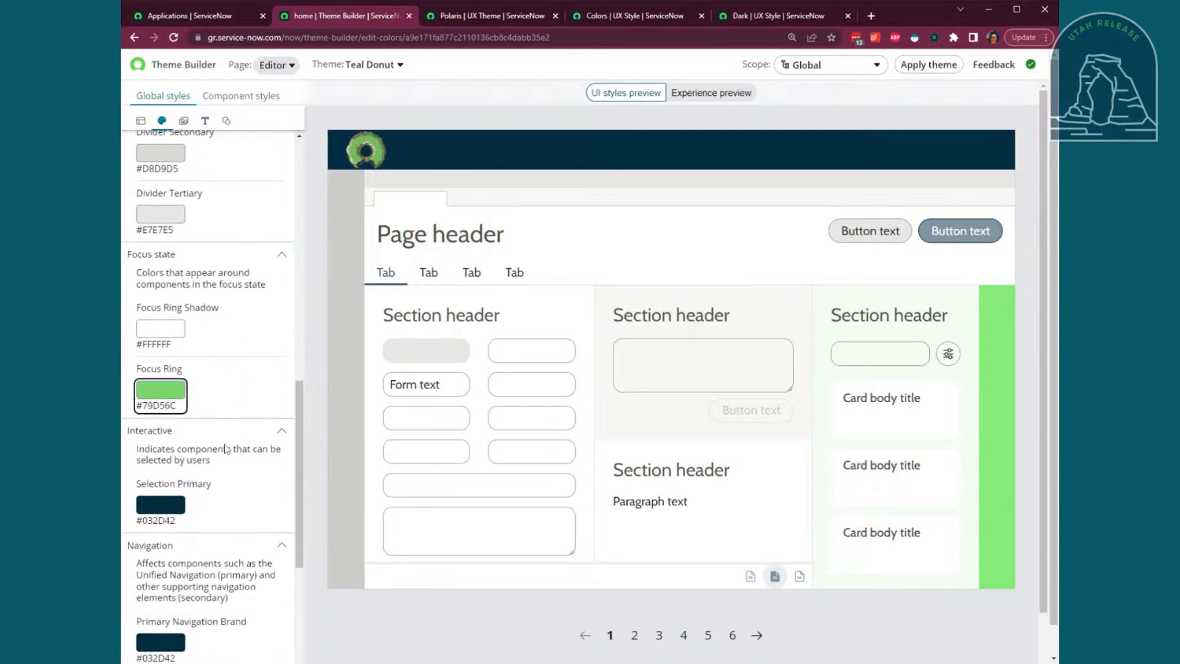
scroll(243, 434, "down", 6)
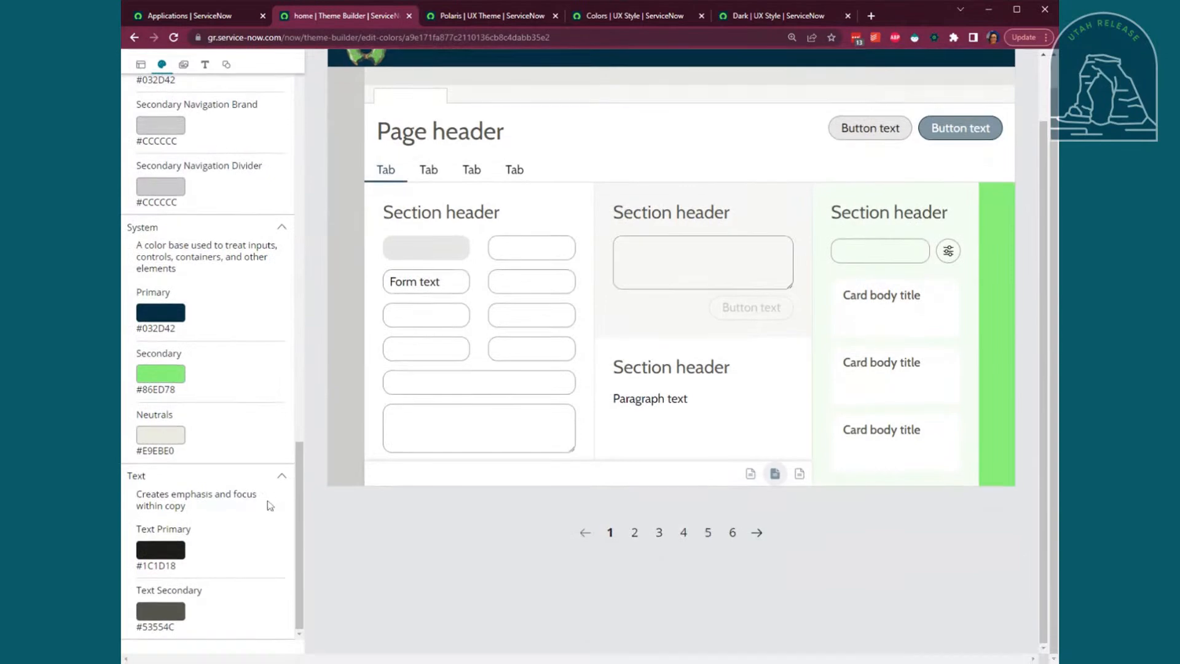
scroll(258, 493, "up", 1)
scroll(257, 494, "up", 8)
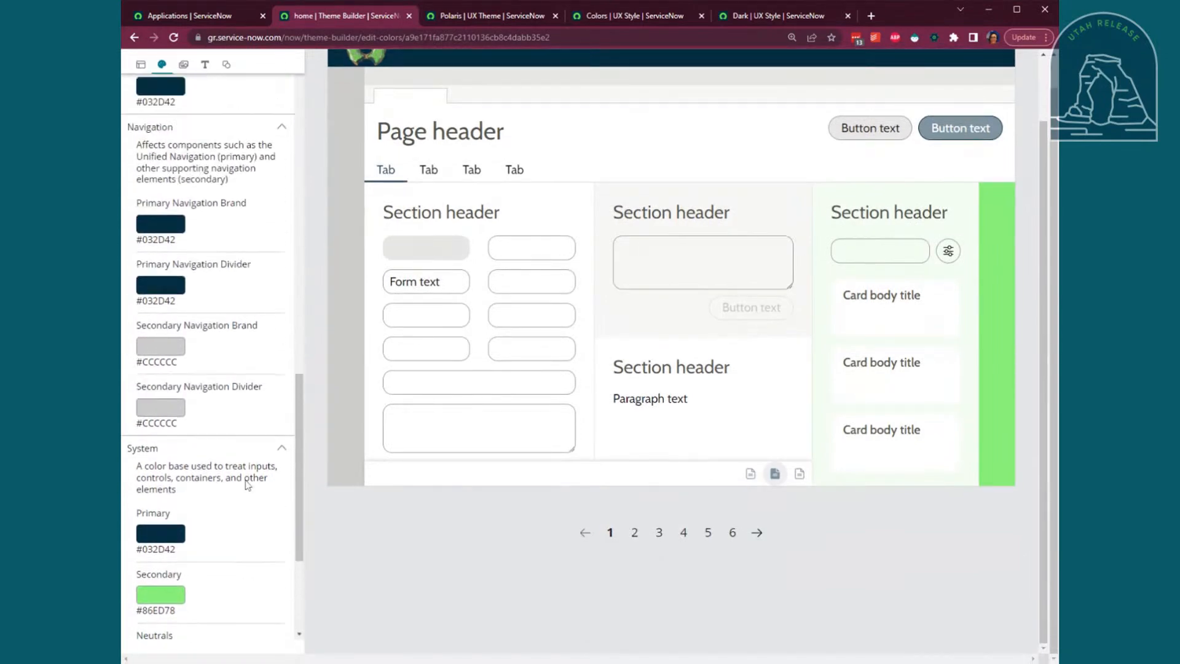
Review the theme's logo image, the available font families and the corner shape setting without changing them
left_click(183, 65)
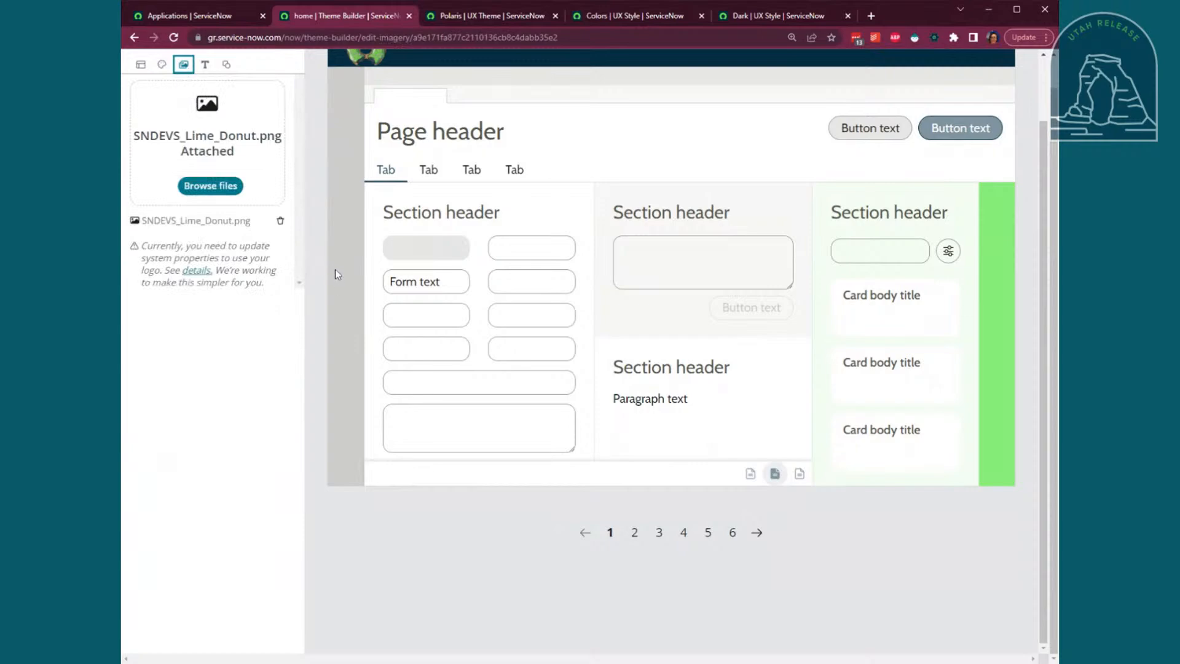
scroll(338, 268, "up", 1)
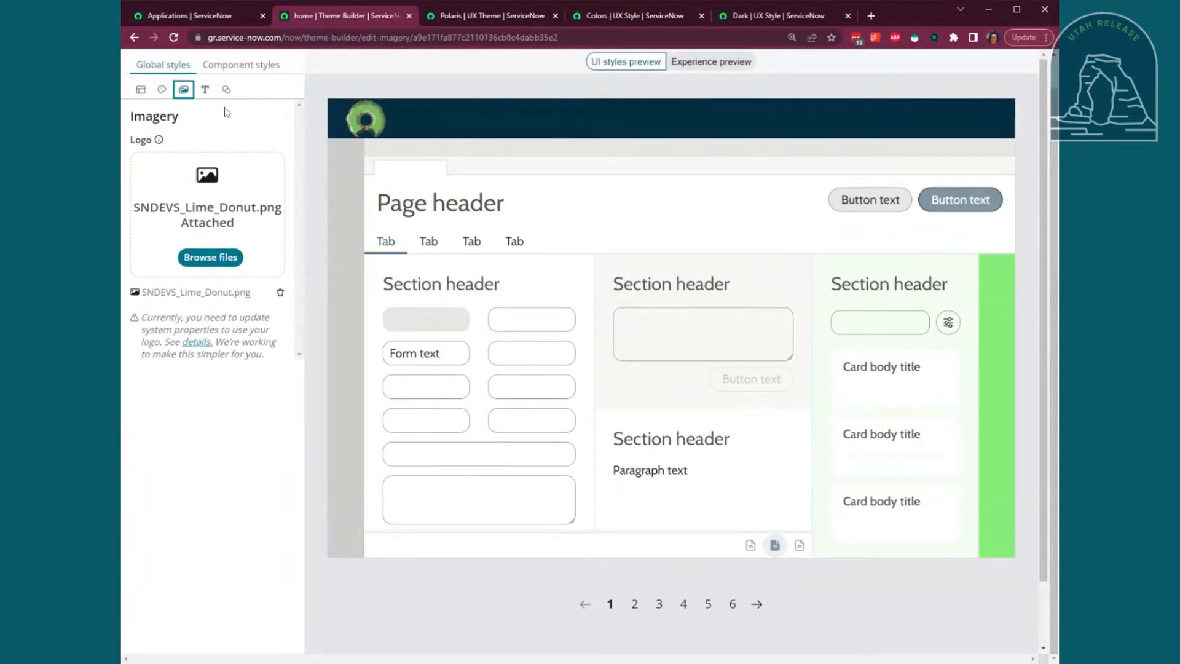
left_click(205, 89)
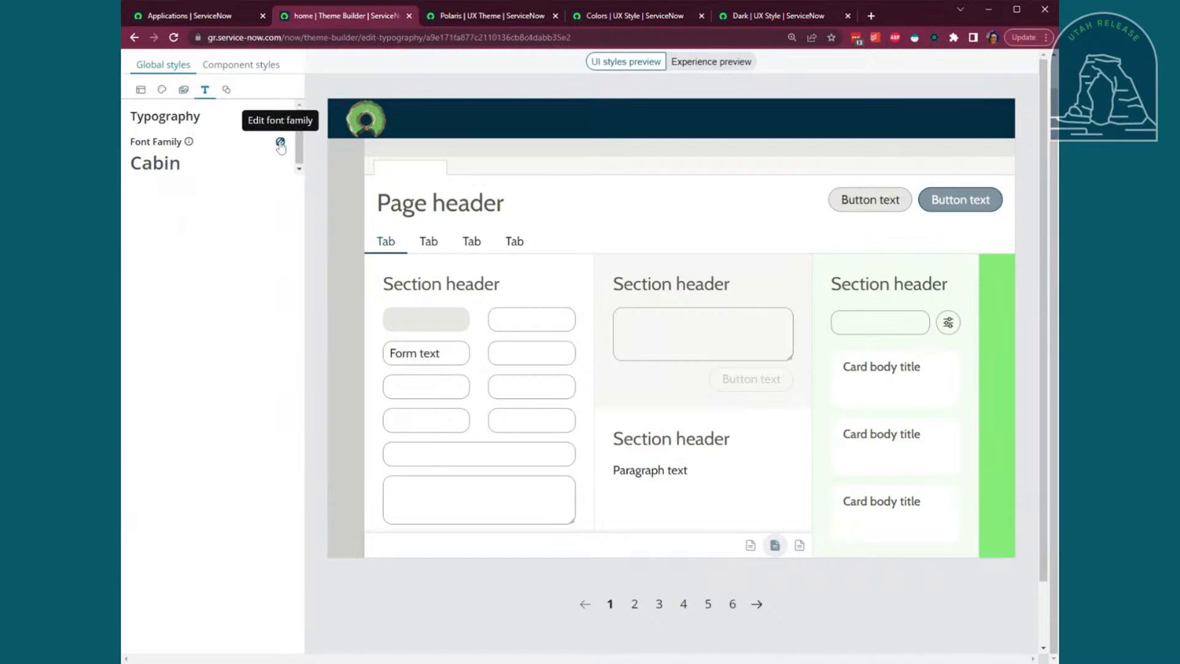
left_click(279, 145)
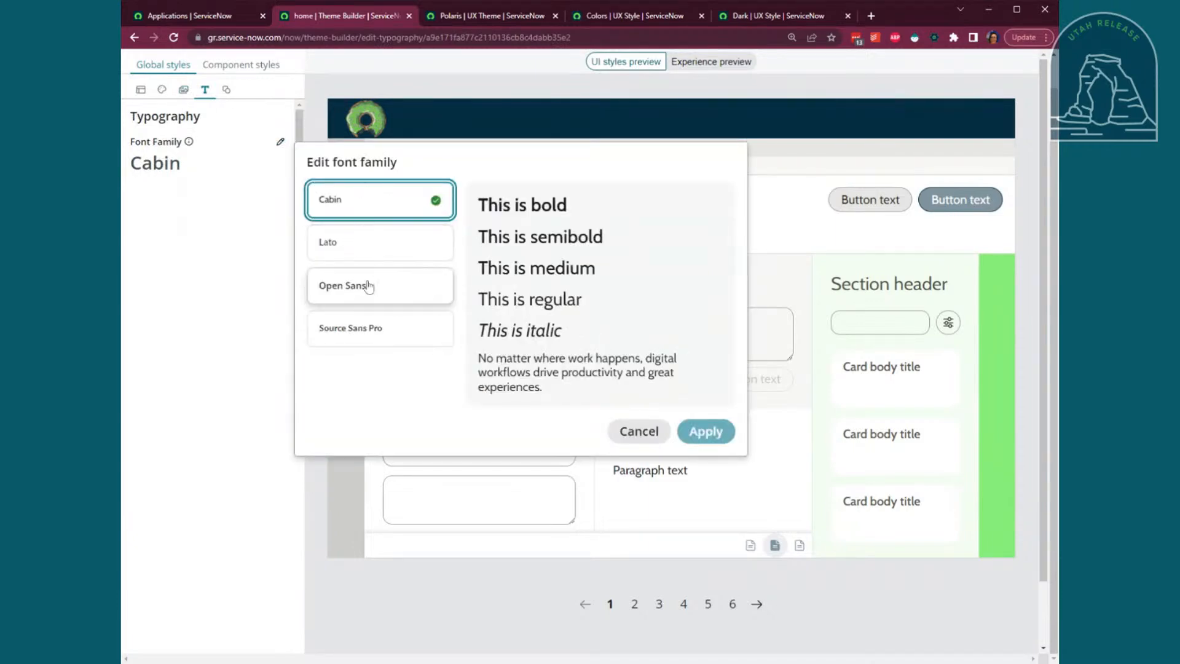
left_click(639, 432)
left_click(227, 91)
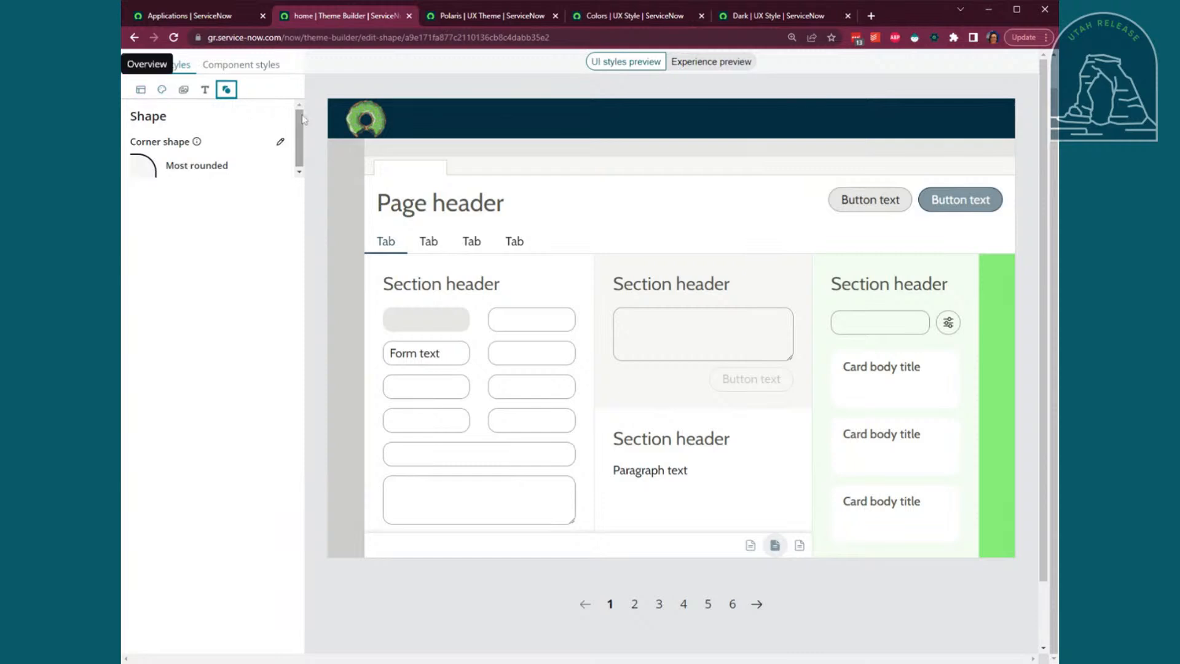
Preview the theme on common components, including buttons, text and headings, form controls, badges, pills and toggles
scroll(308, 148, "up", 1)
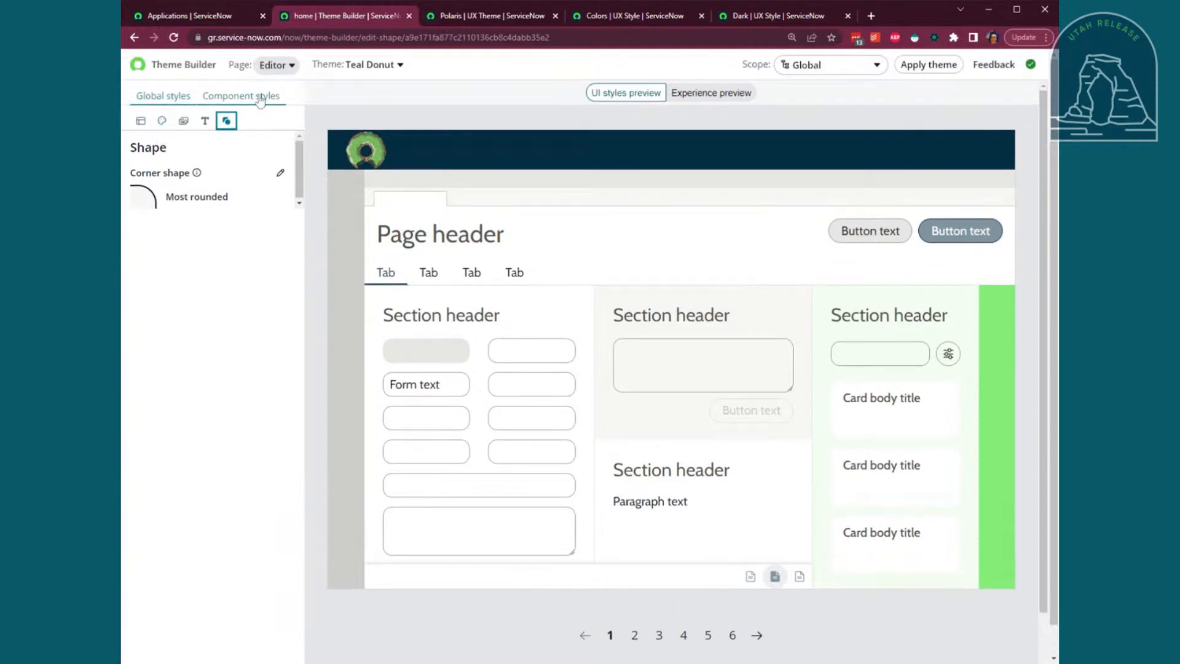
left_click(240, 102)
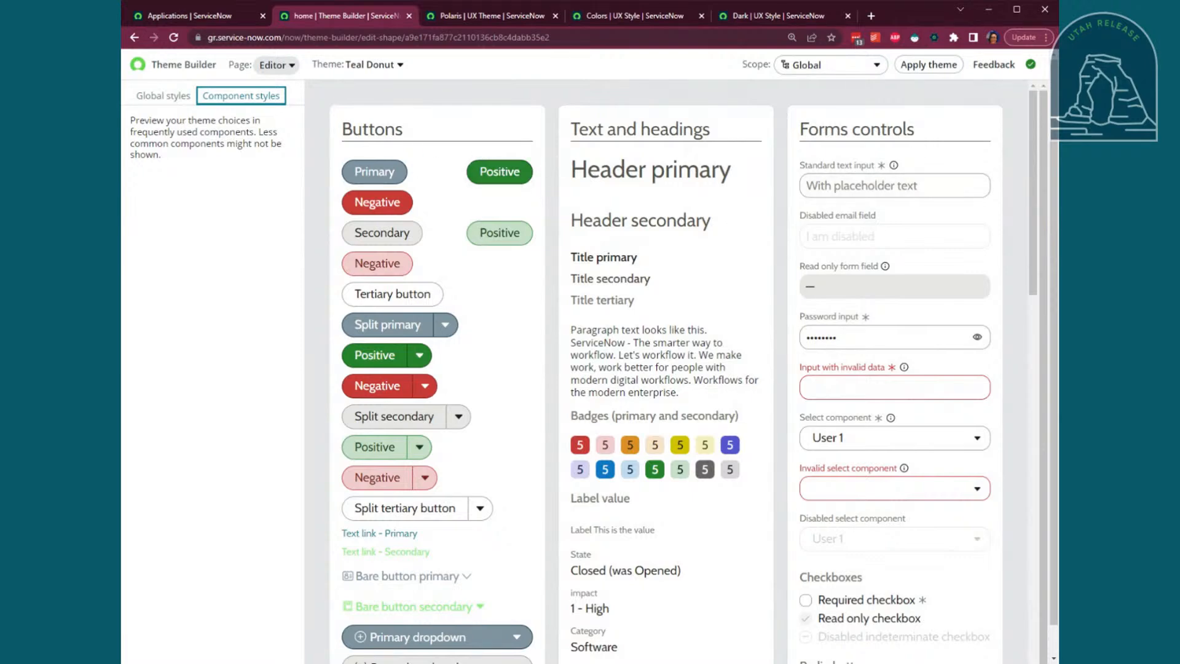
scroll(630, 304, "down", 5)
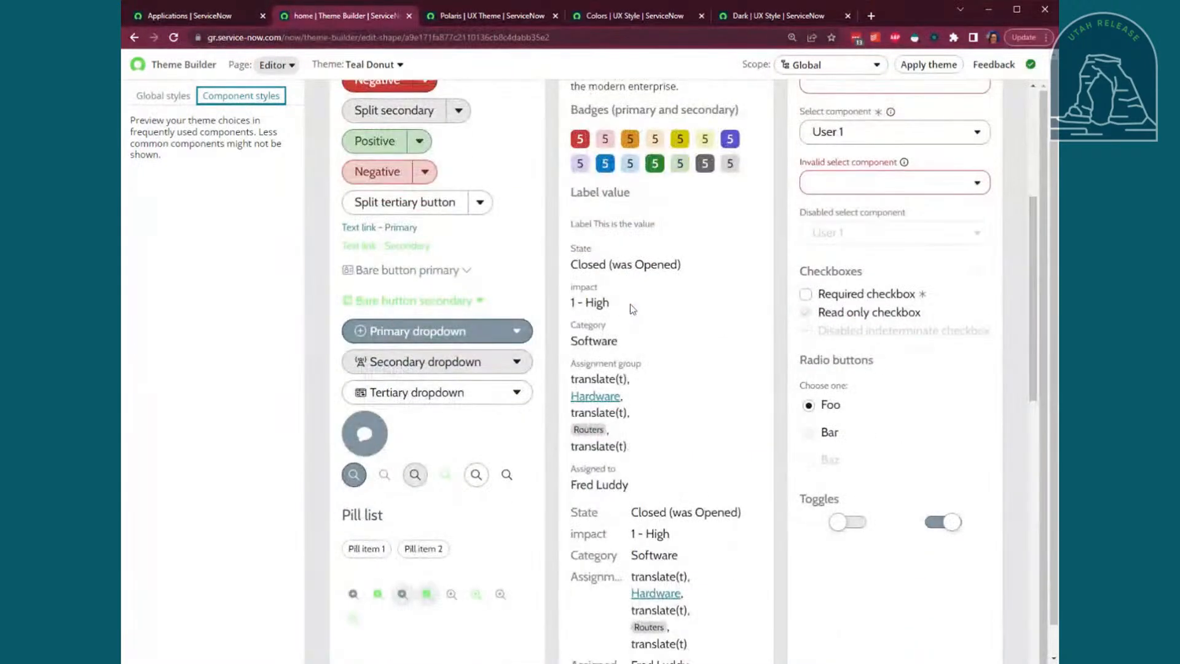
scroll(750, 342, "down", 1)
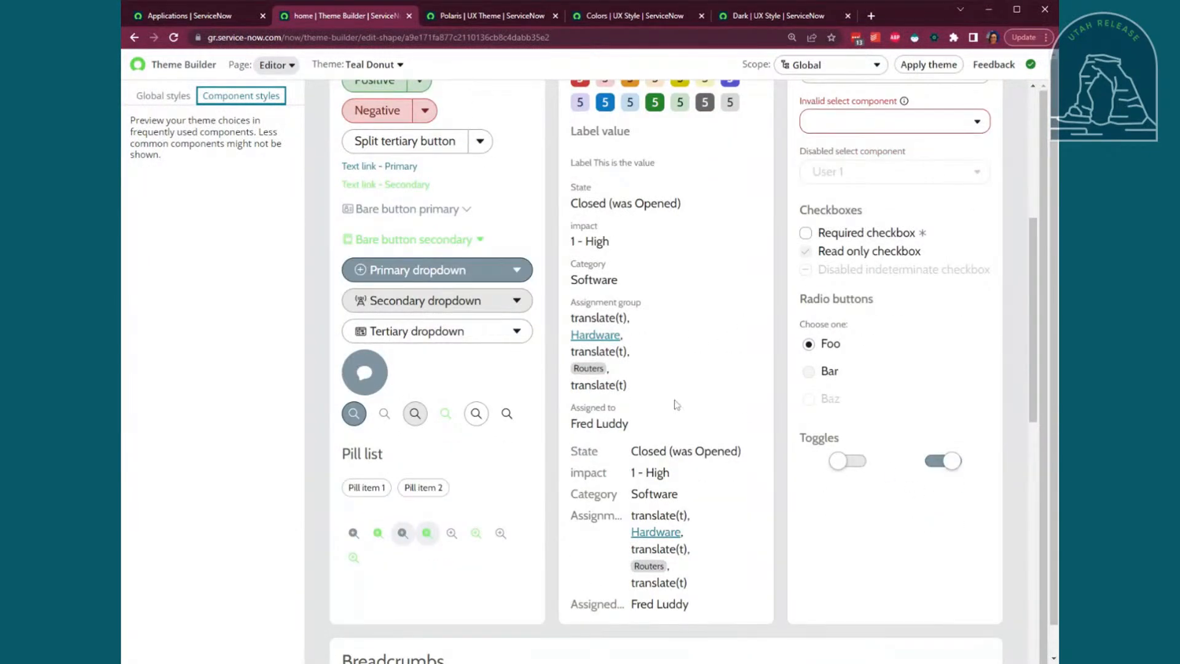
scroll(615, 399, "down", 4)
scroll(430, 369, "up", 2)
scroll(388, 408, "up", 3)
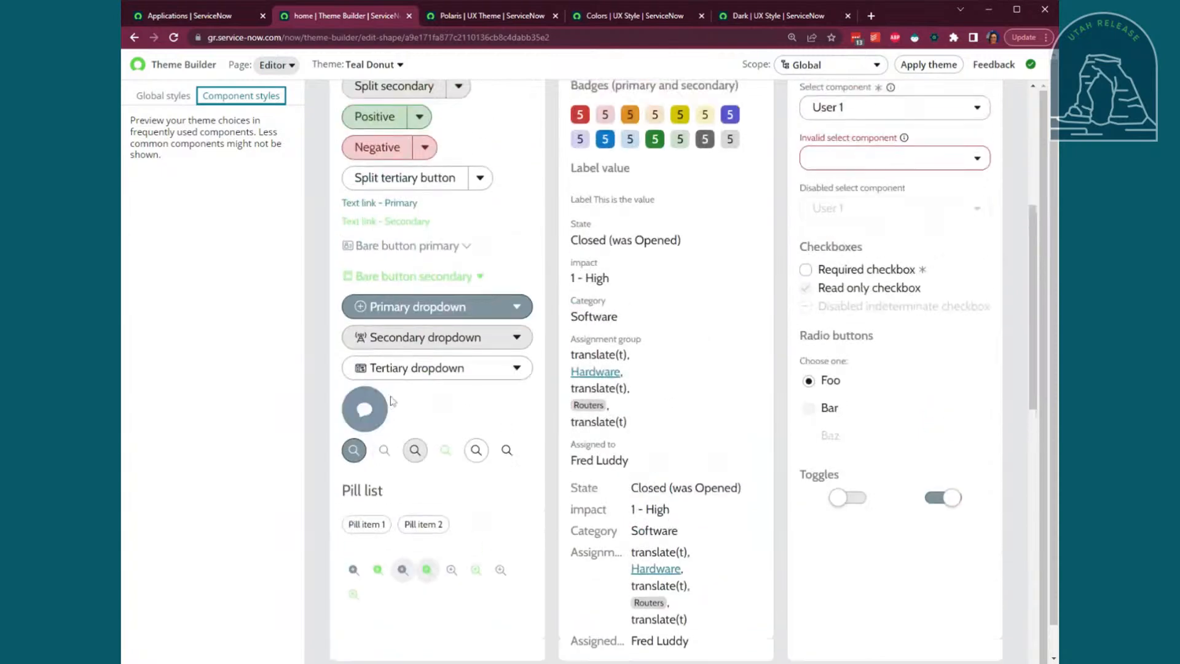
scroll(392, 400, "up", 5)
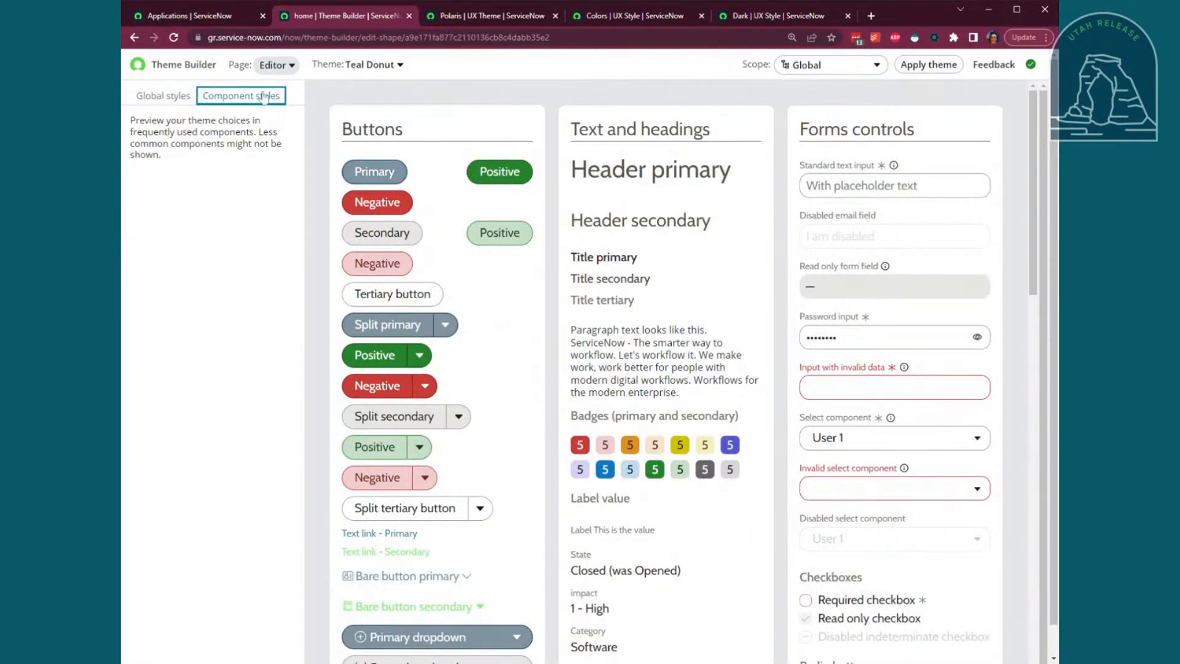
Return to the theme's global color settings and show all UI colors instead of only the preview colors
left_click(159, 98)
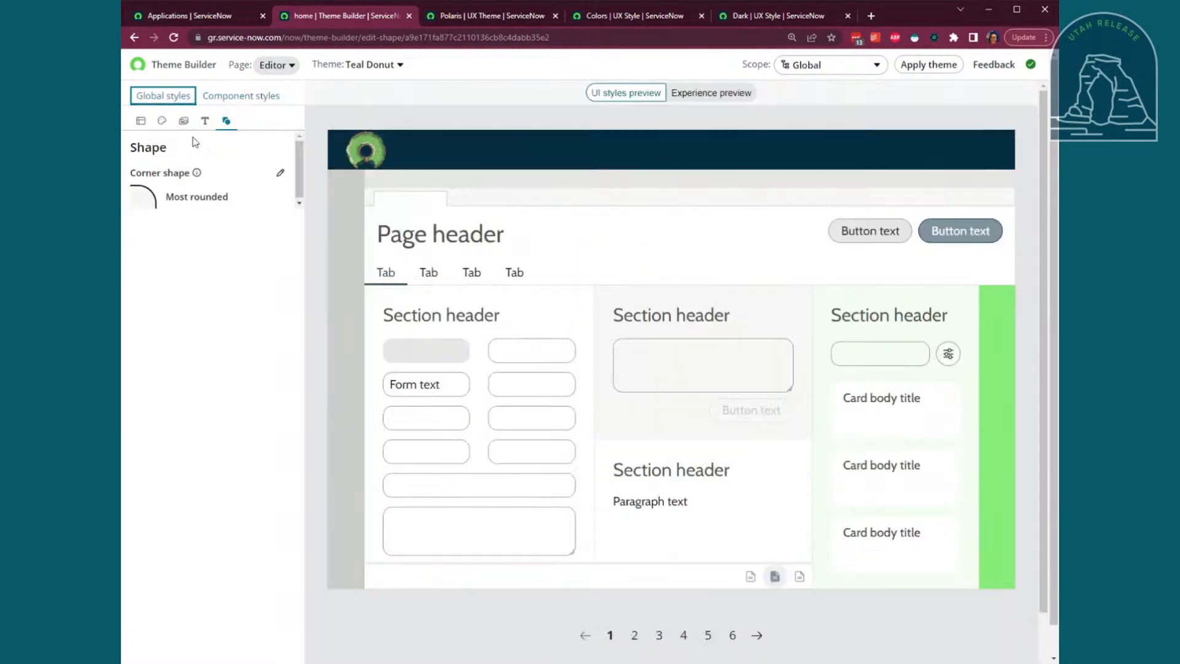
left_click(183, 120)
left_click(162, 121)
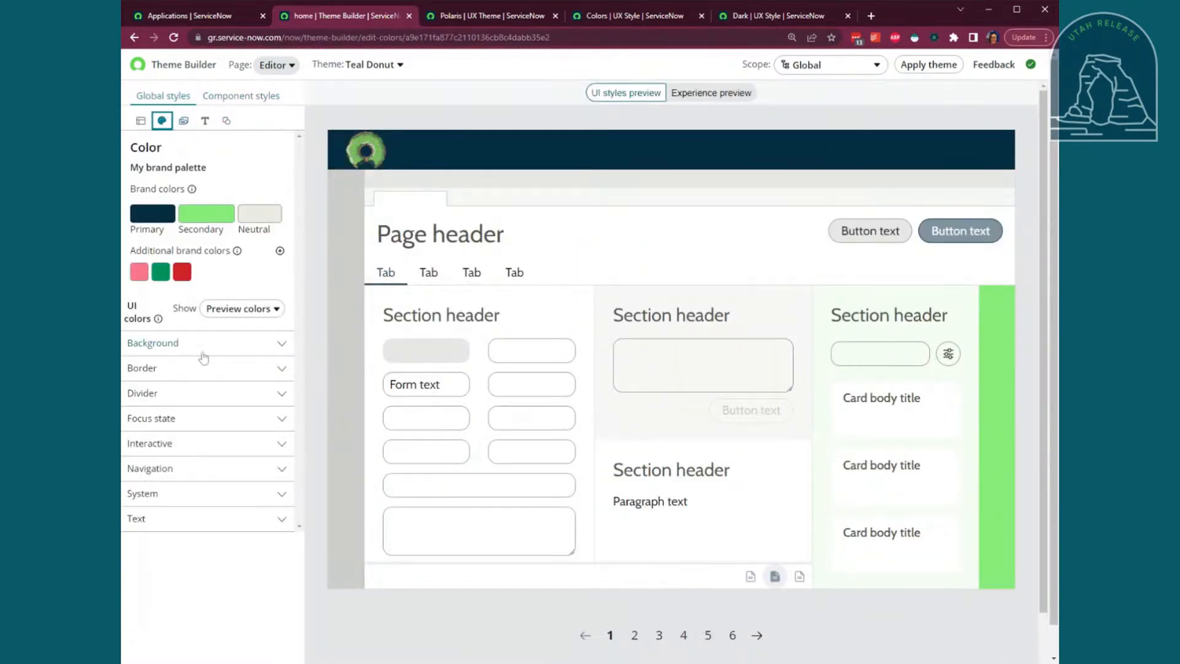
left_click(218, 308)
left_click(271, 356)
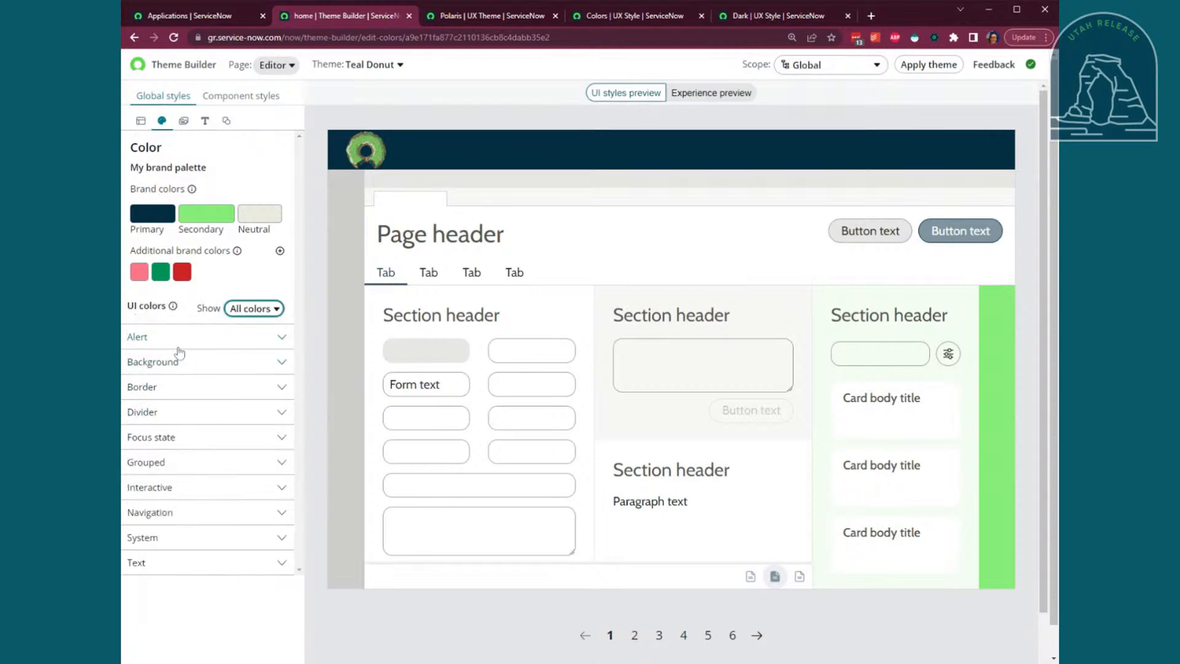
Expand the System, Text and Navigation groups in the full UI color list and review their colors
left_click(164, 539)
scroll(223, 527, "down", 5)
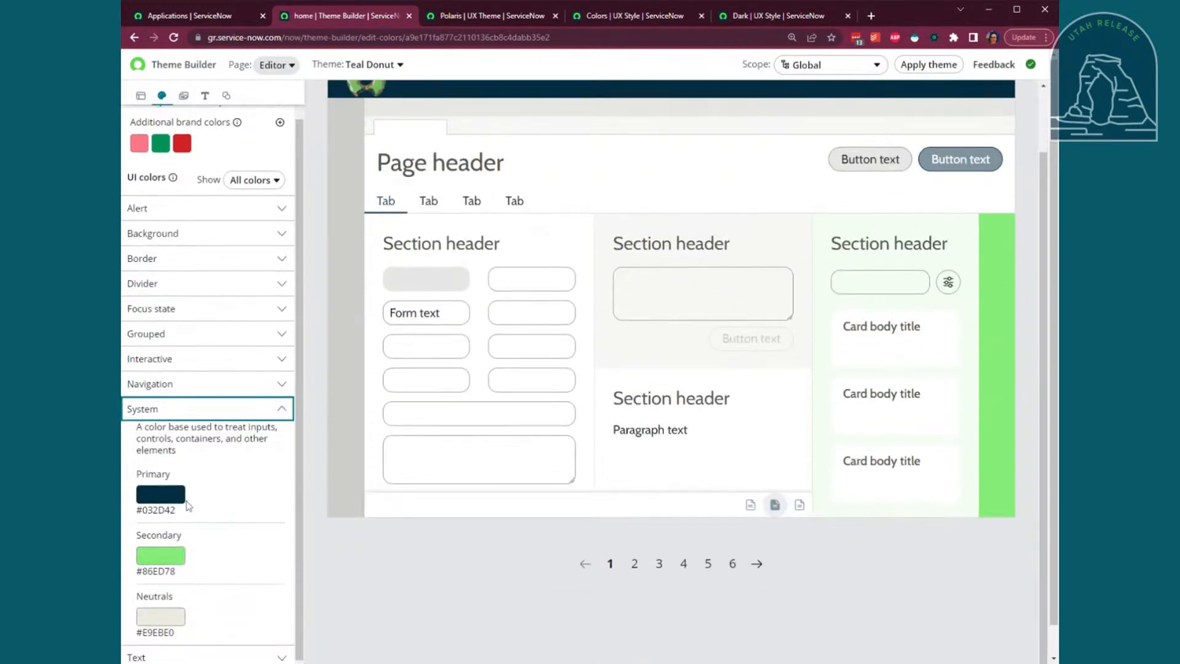
left_click(209, 626)
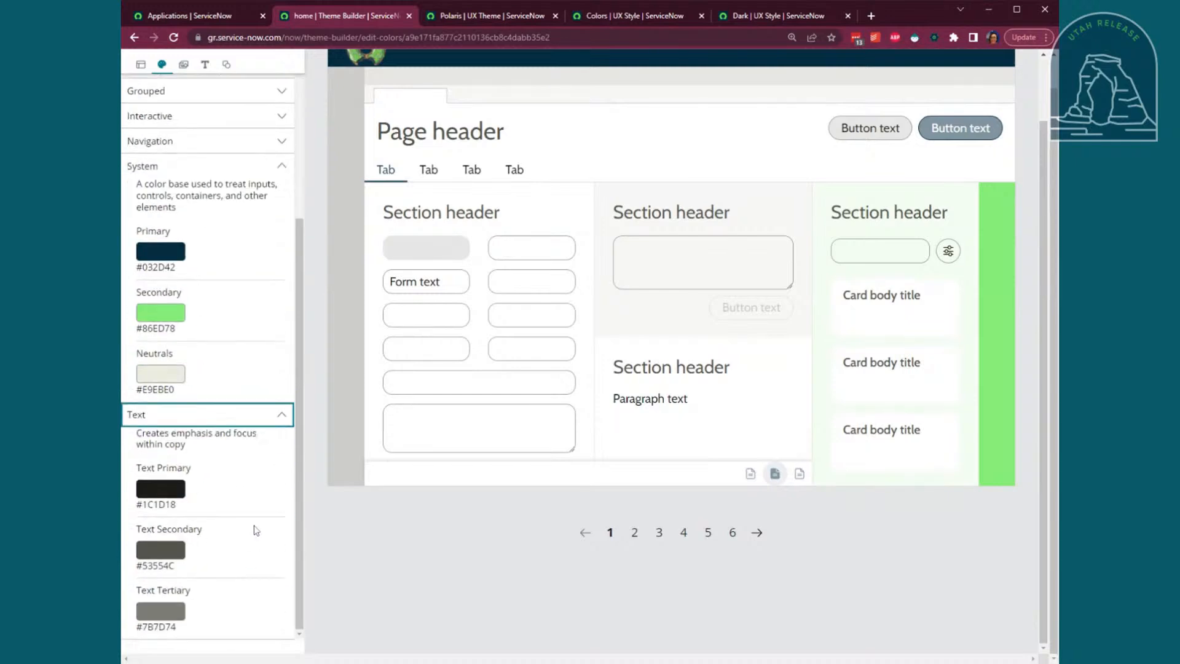
scroll(209, 517, "up", 3)
left_click(162, 323)
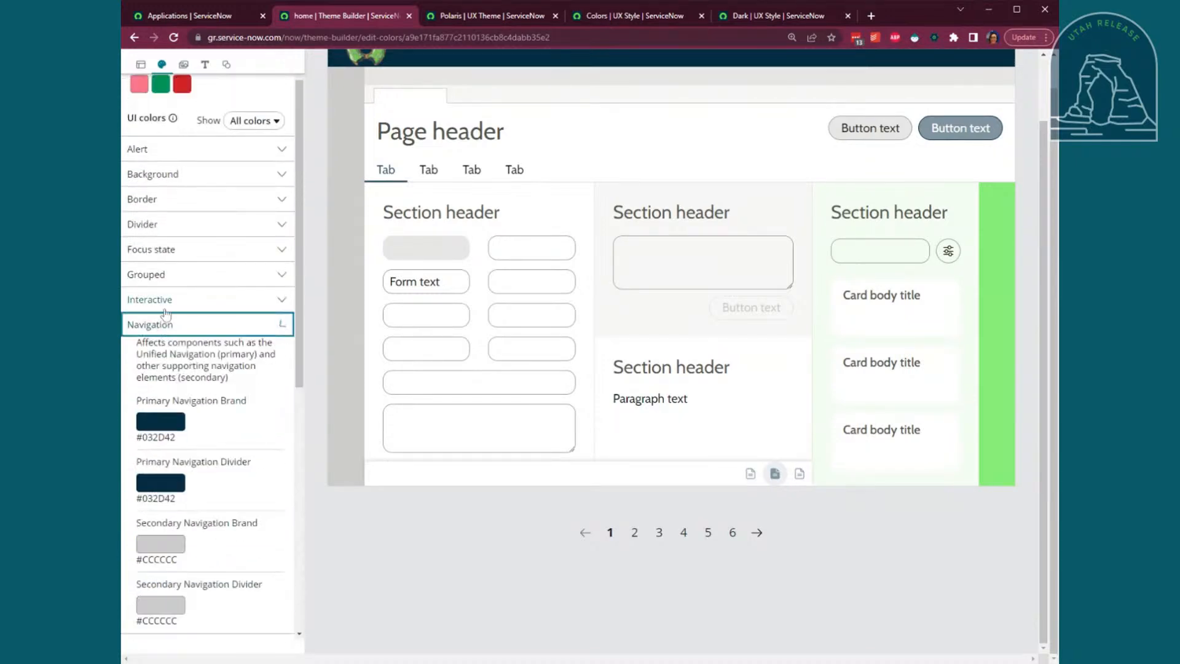
Switch back to the component styles preview of the theme
scroll(220, 282, "up", 2)
scroll(220, 282, "up", 3)
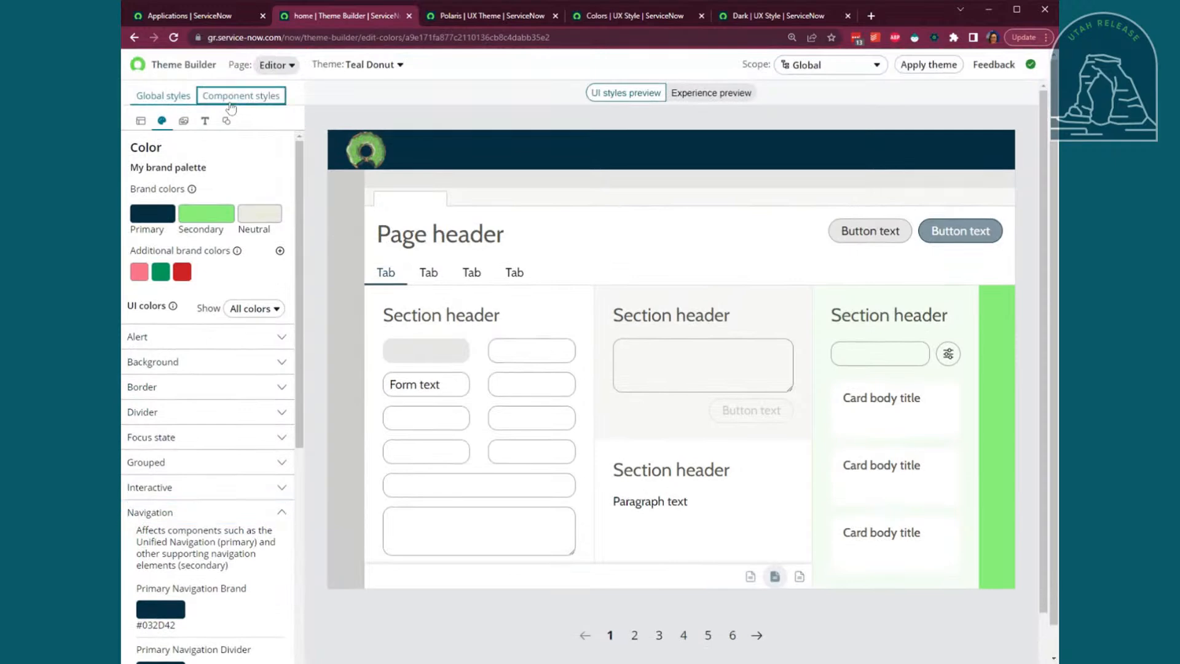
left_click(232, 97)
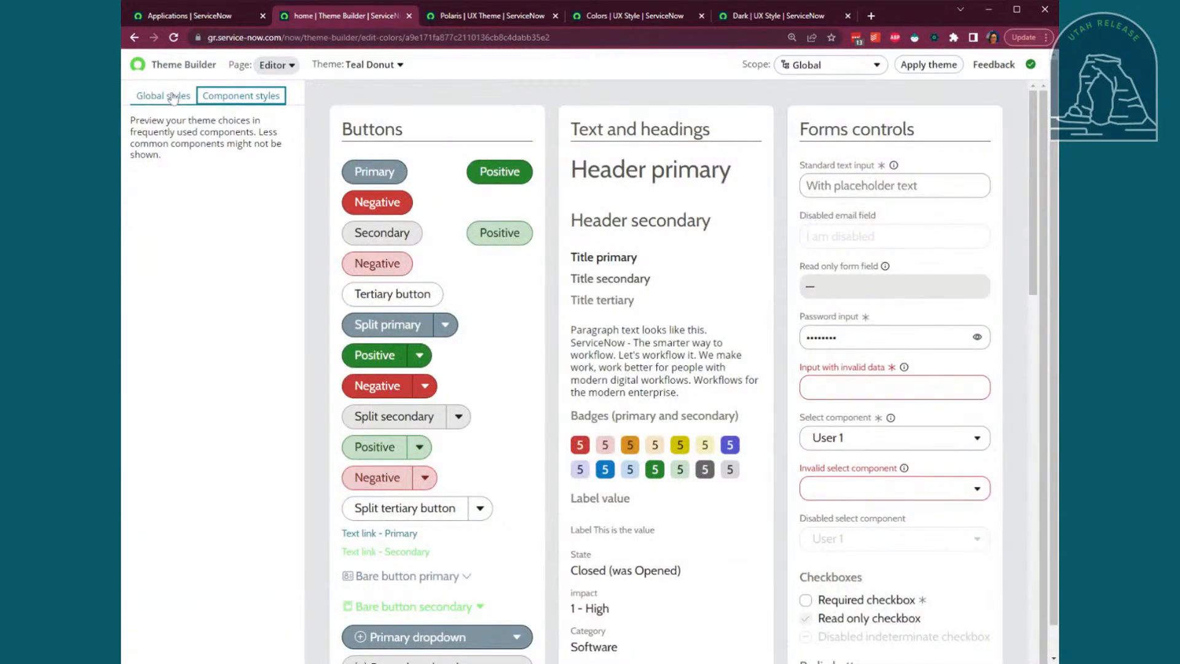
Return from the component styles to the theme's global styles and show its Overview settings
left_click(429, 161)
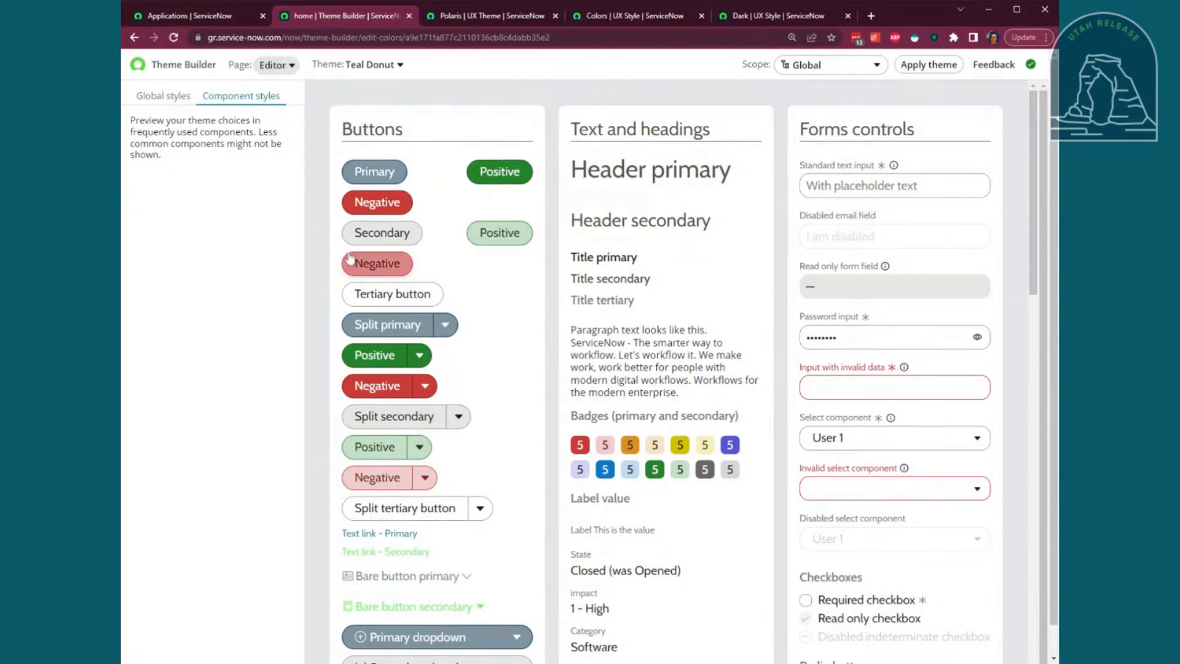
left_click(163, 96)
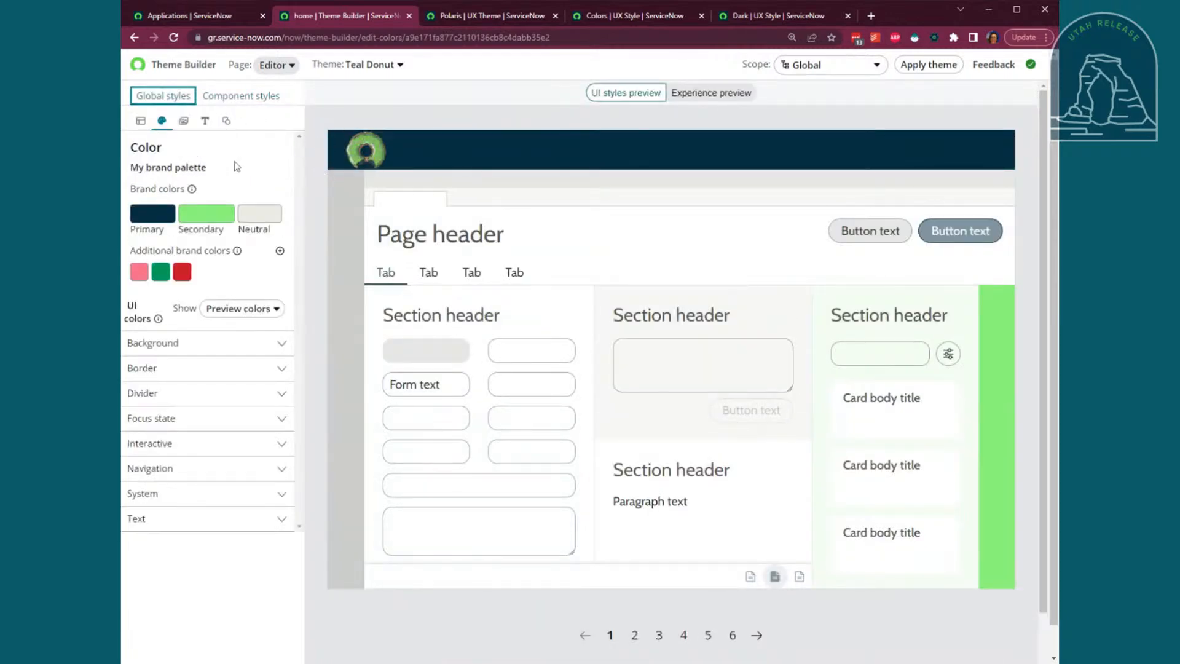
left_click(141, 120)
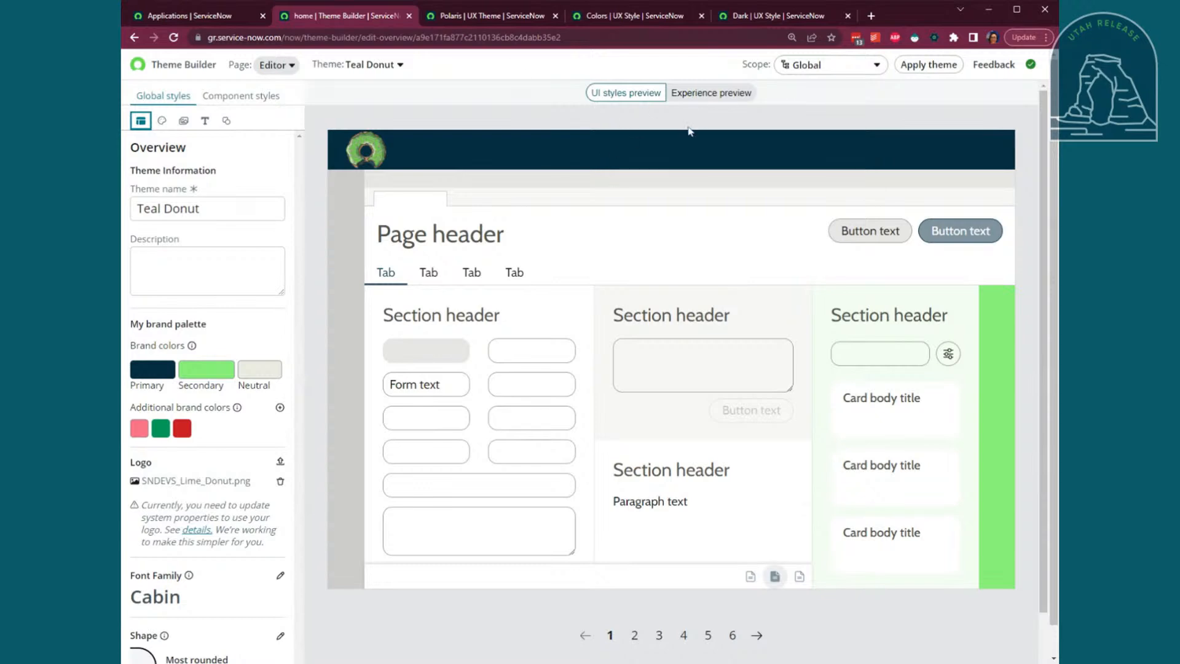
scroll(637, 110, "down", 2)
scroll(638, 115, "up", 2)
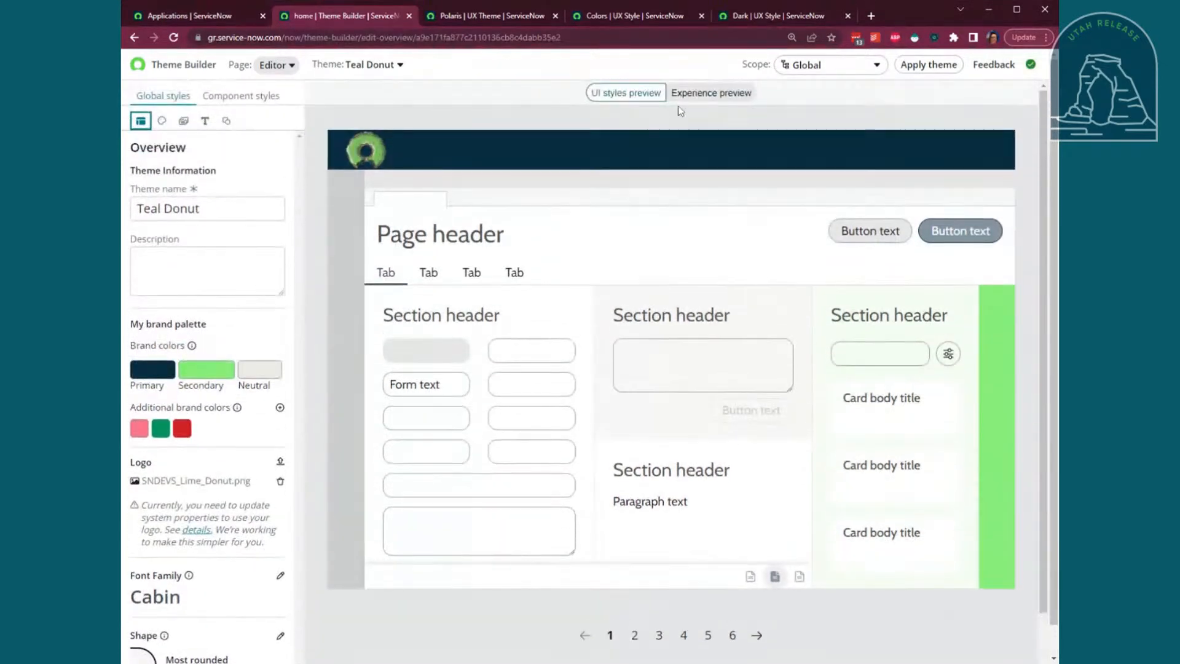
Preview the theme in the live Platform Analytics Workspace experience and open its All navigation menu
left_click(708, 96)
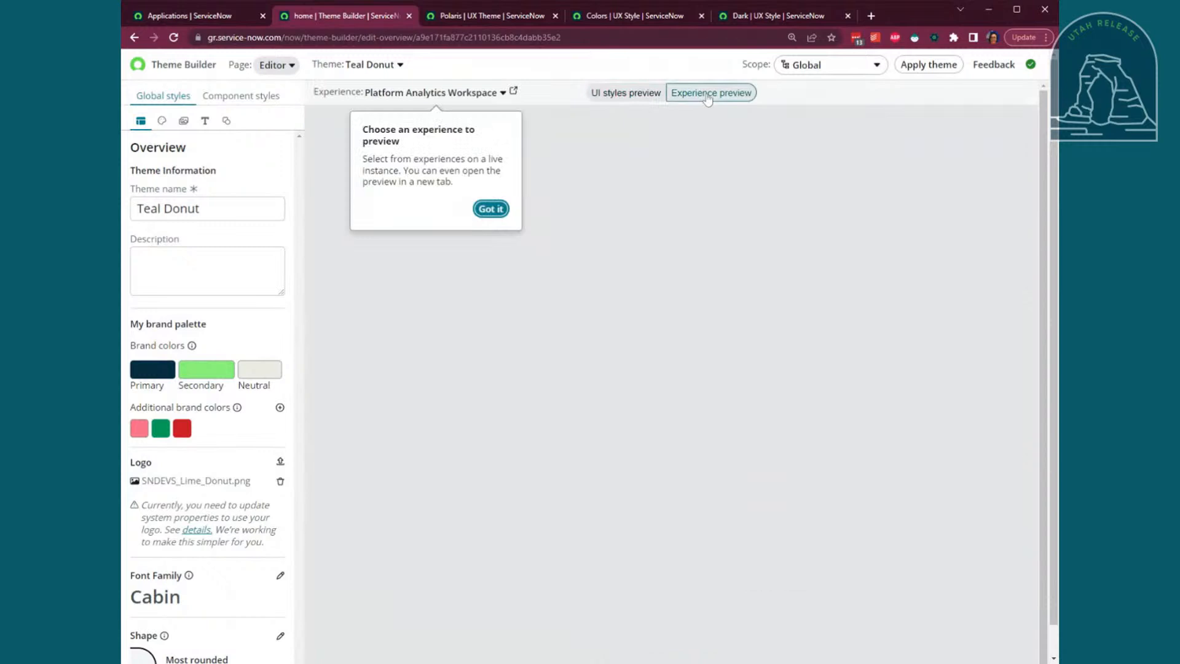
left_click(491, 210)
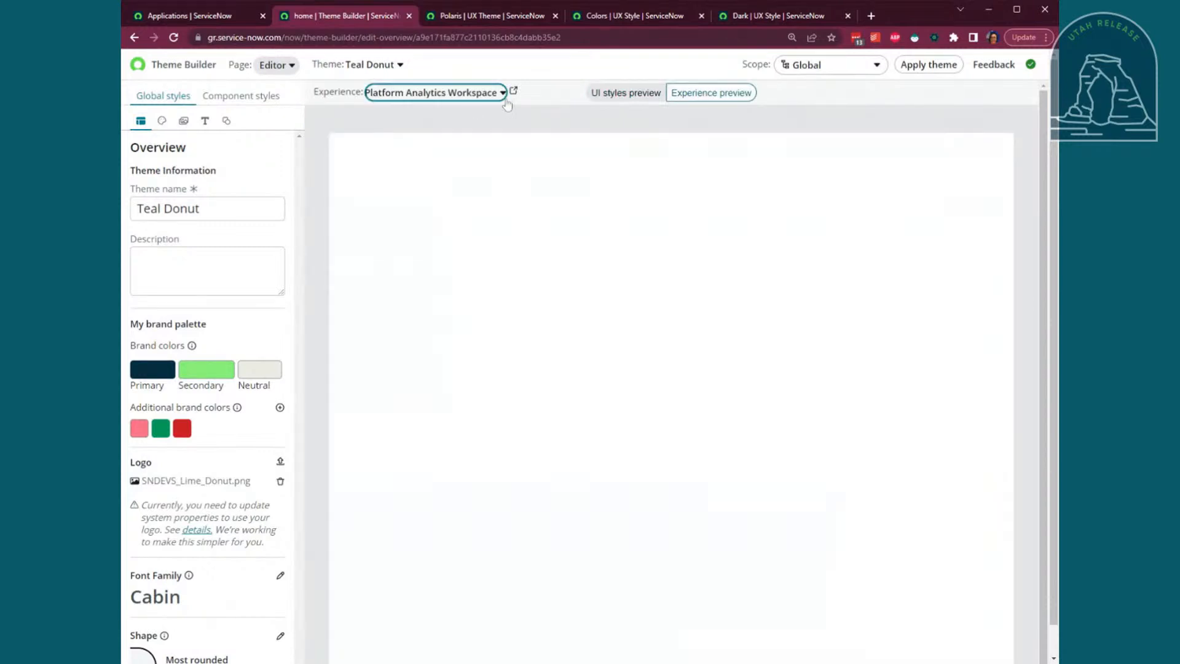
left_click(496, 93)
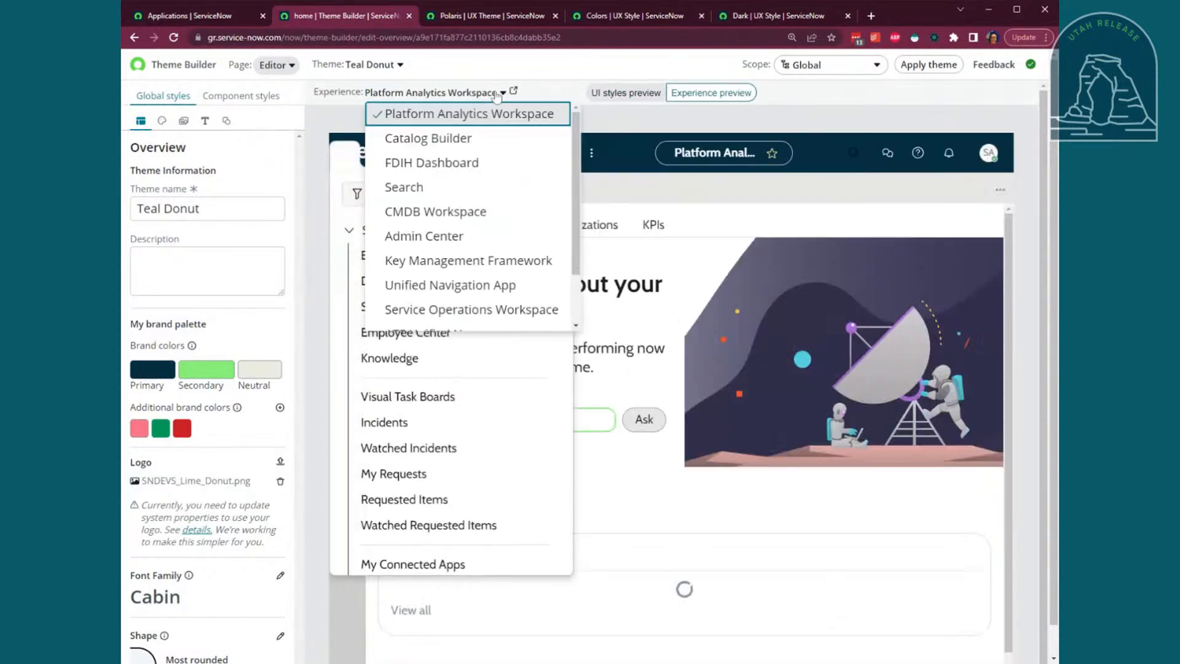
left_click(496, 94)
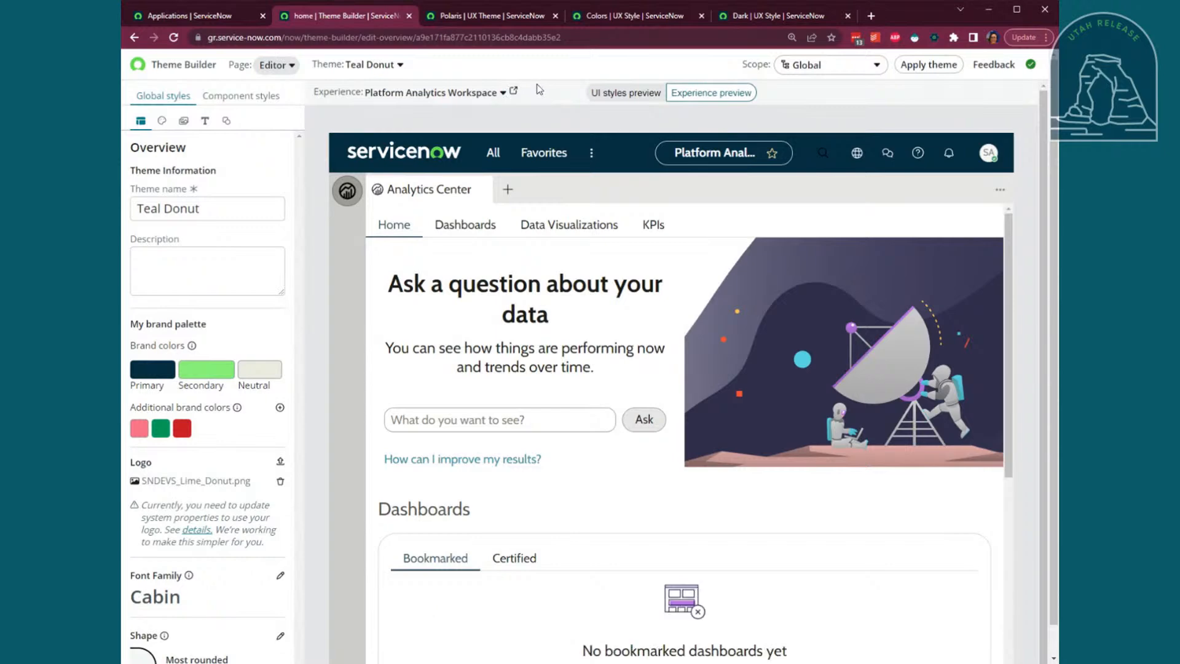
left_click(493, 153)
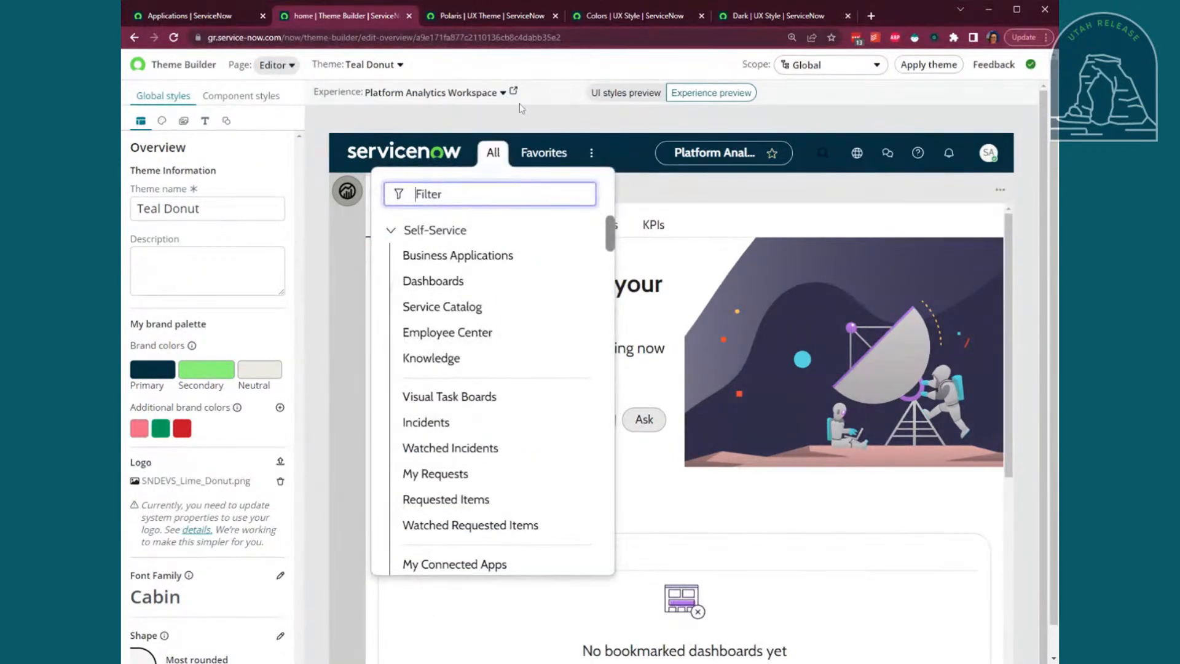
Preview the theme in the Catalog Builder and Admin Center experiences and return to the UI styles preview
left_click(501, 92)
left_click(413, 142)
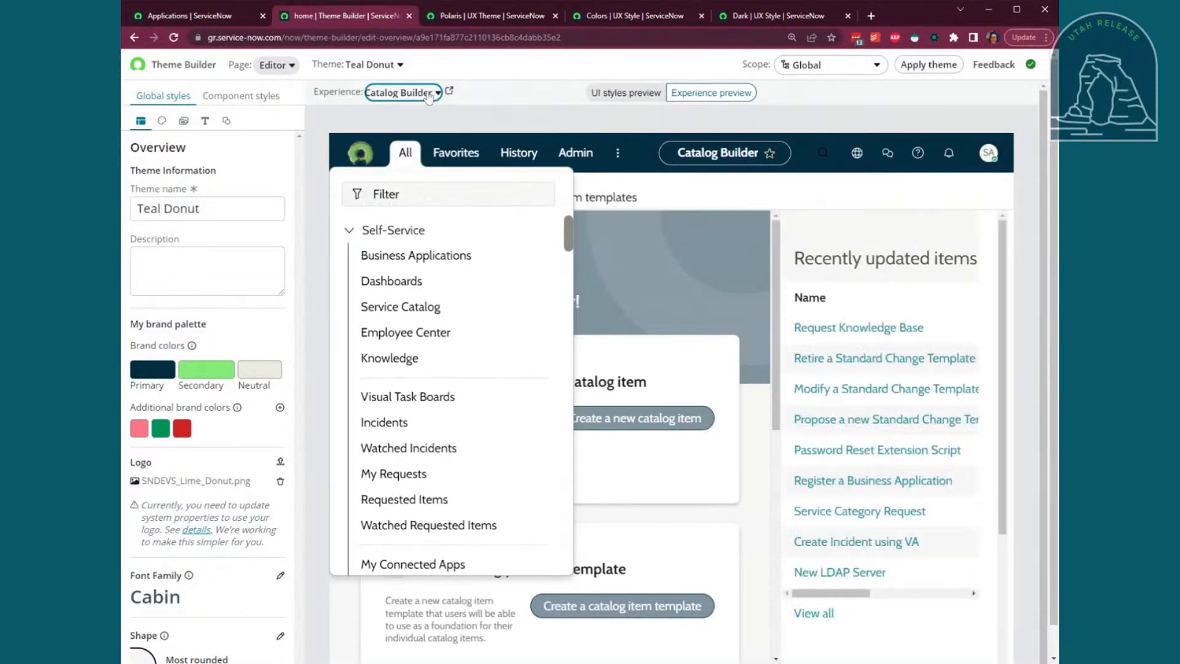
left_click(429, 93)
scroll(528, 202, "down", 1)
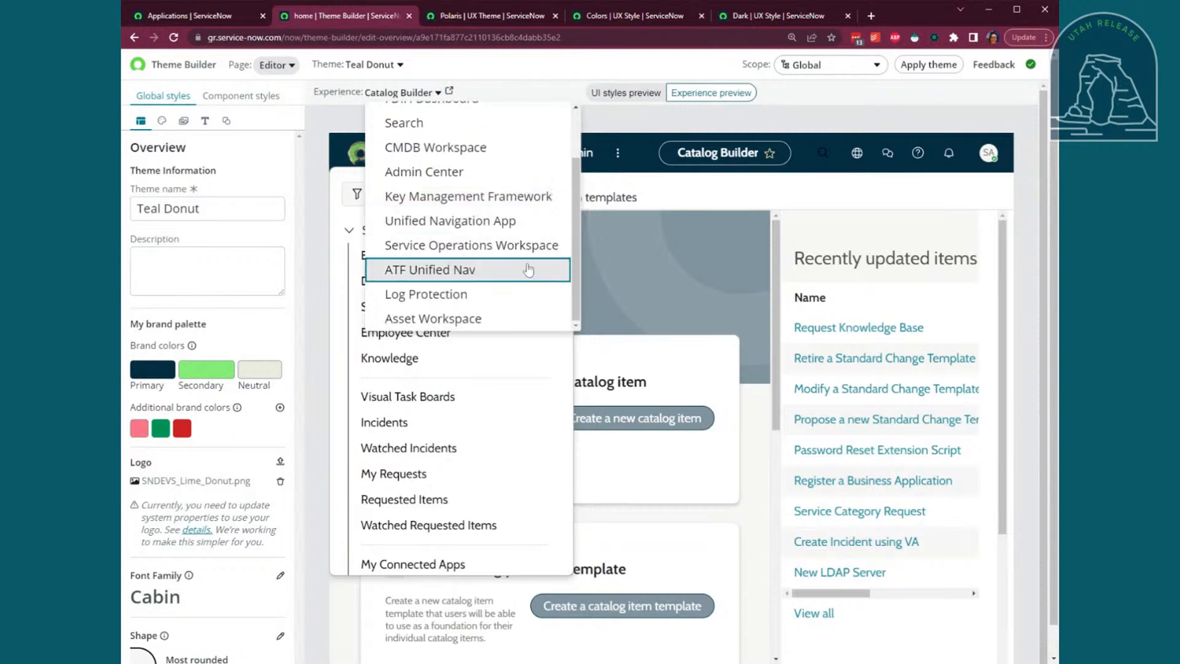
left_click(497, 173)
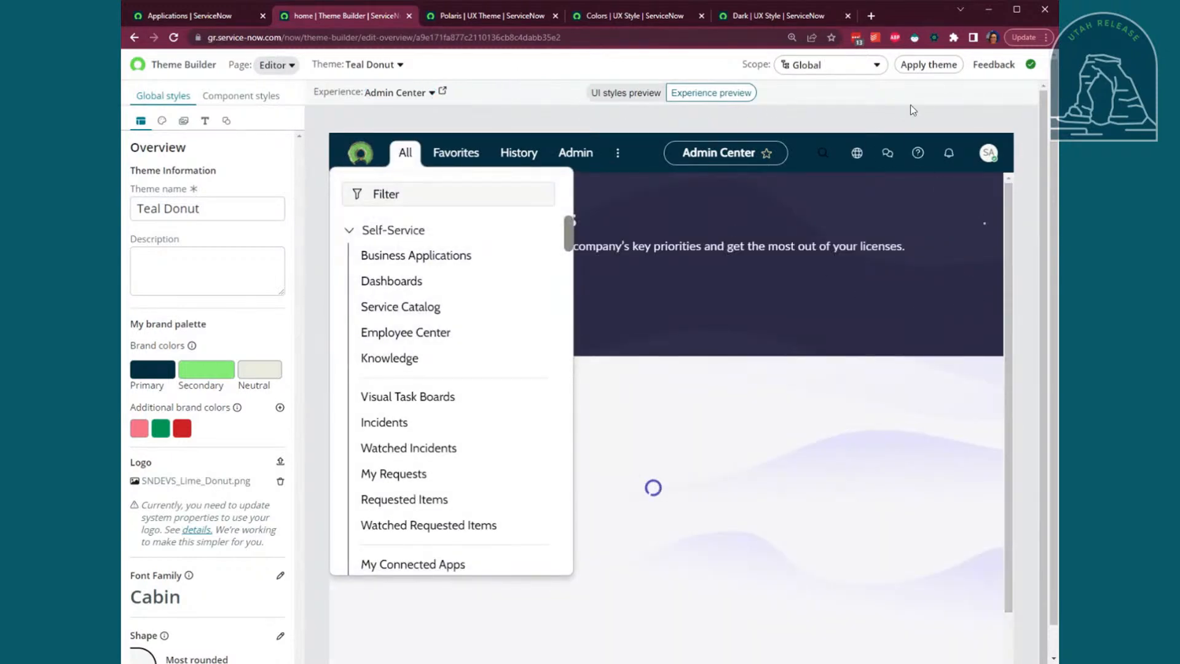
left_click(627, 94)
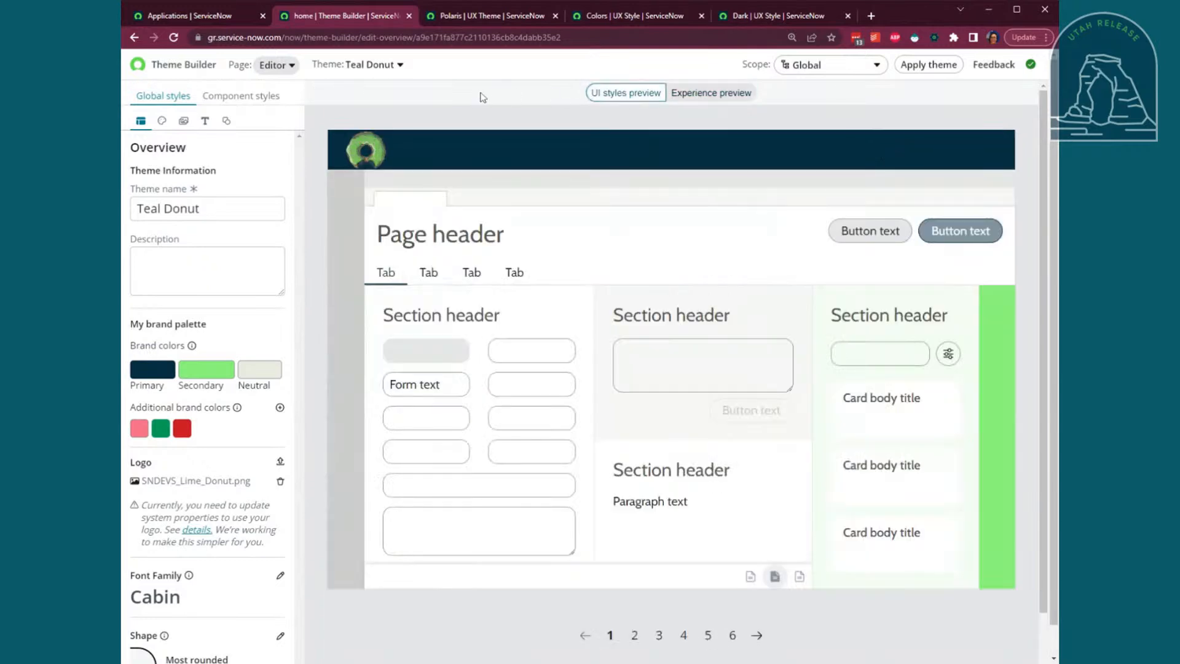
Apply the Teal Donut theme to all experiences and dismiss the notification
left_click(935, 66)
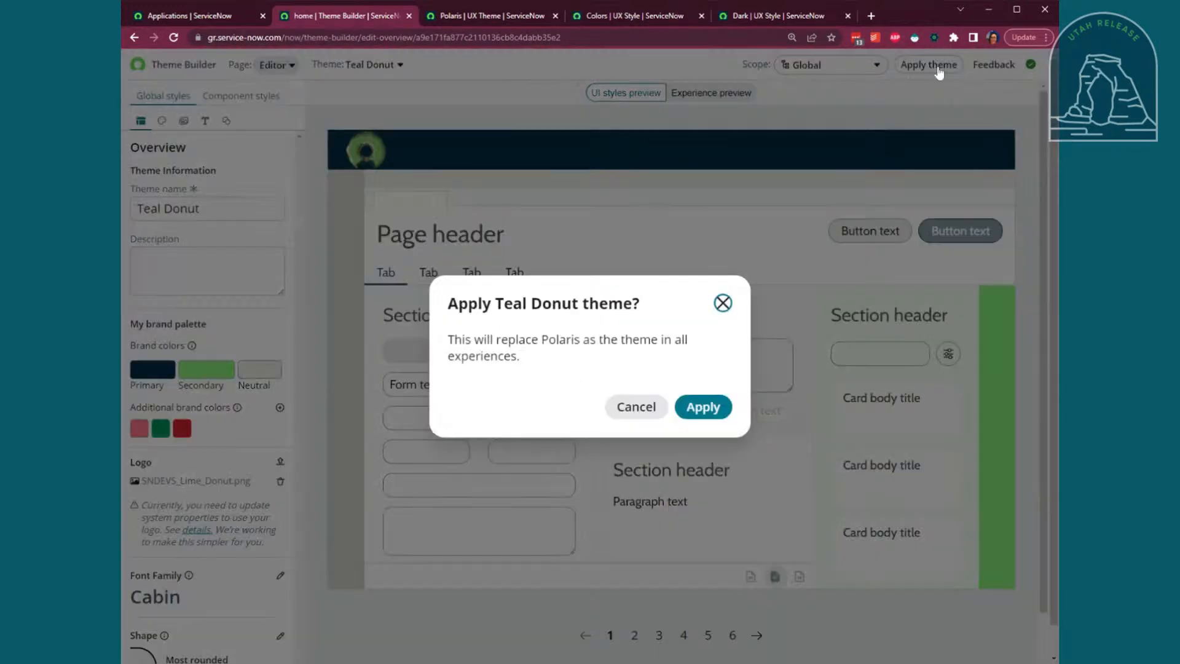
left_click(703, 408)
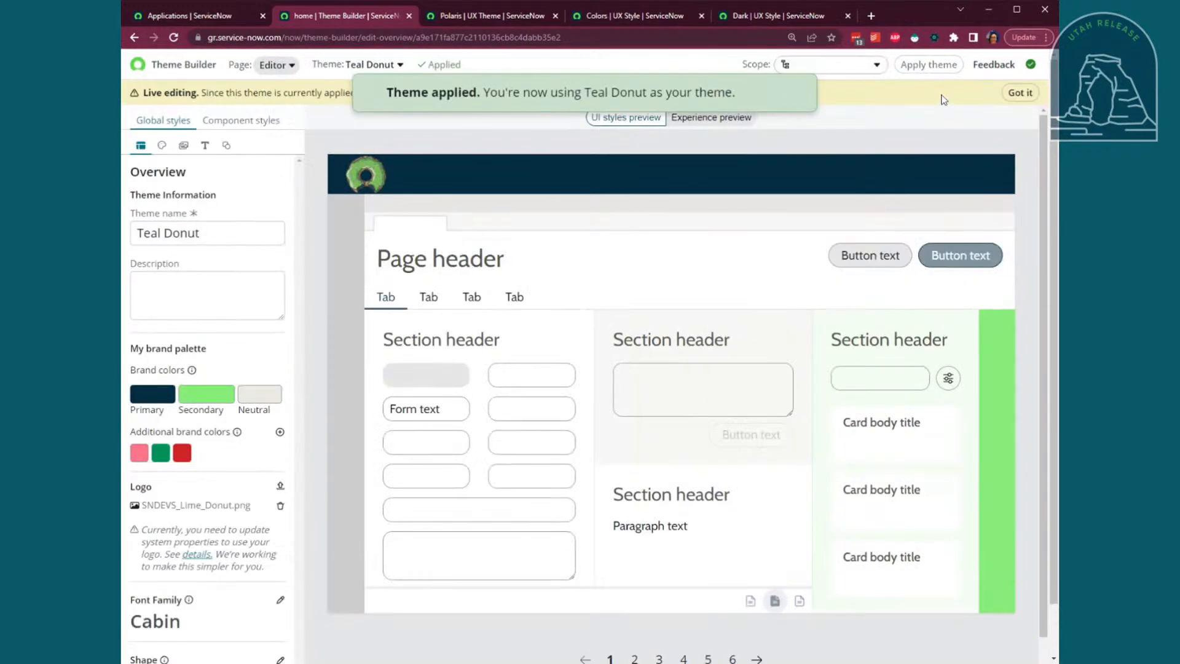
left_click(799, 93)
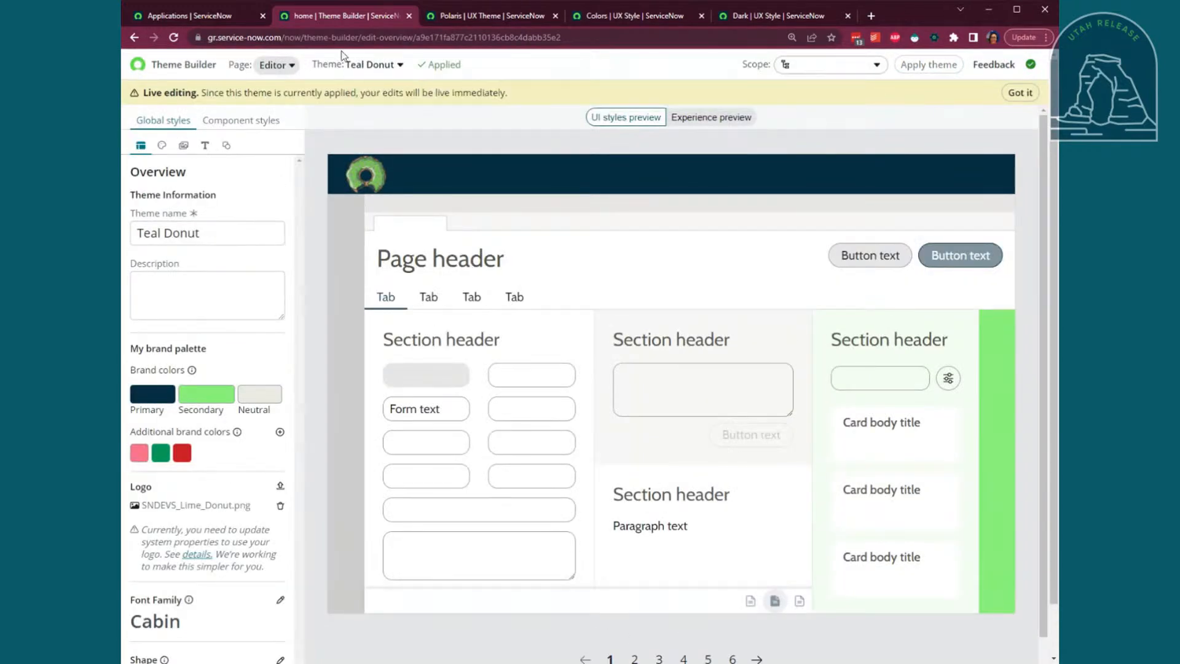
Switch to the instance's home page and reload it to load the applied theme
left_click(171, 17)
left_click(169, 69)
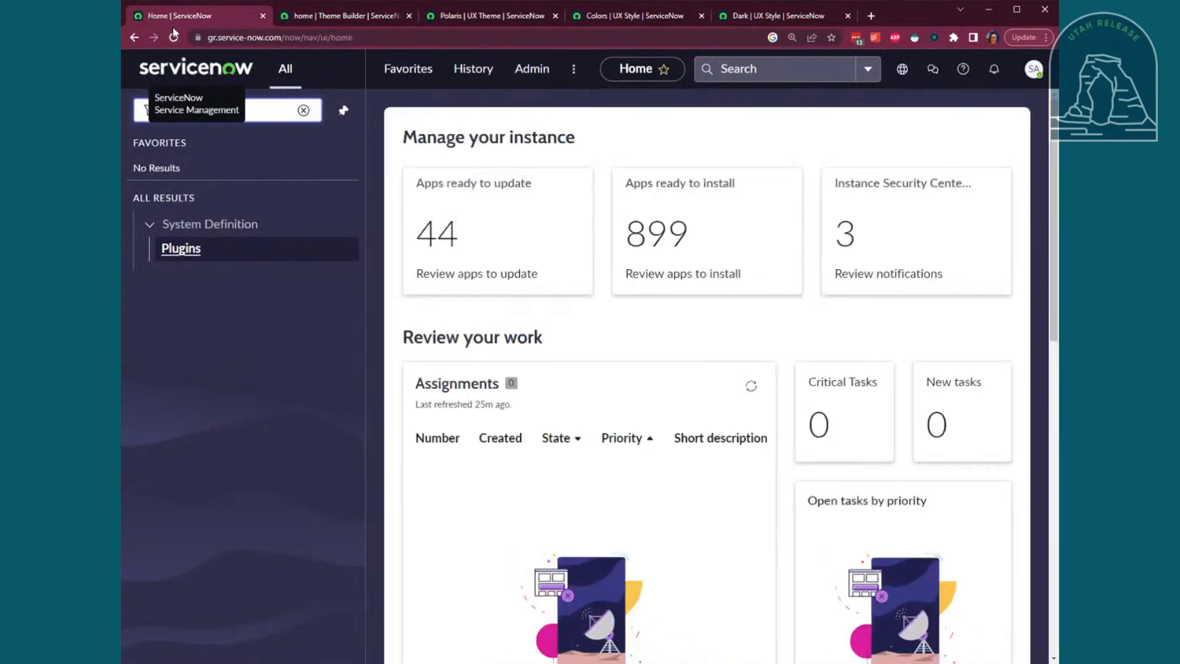
left_click(174, 38)
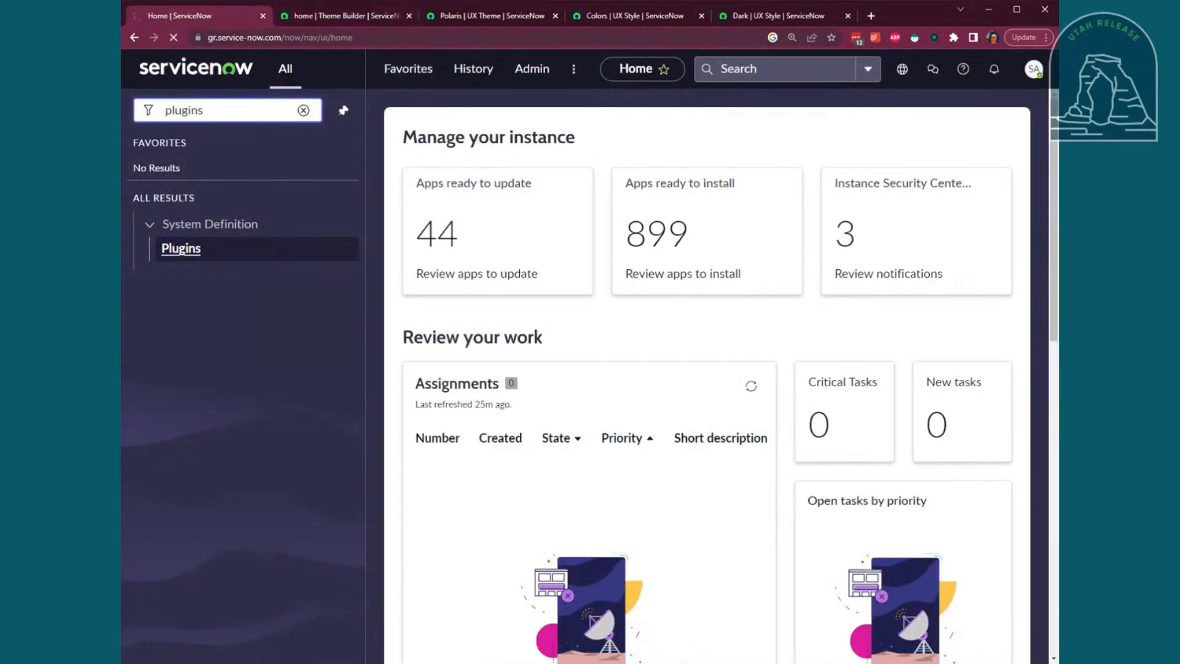
Return to the theme's Overview and open the documentation on the system properties needed for the logo
left_click(461, 19)
left_click(612, 18)
left_click(347, 15)
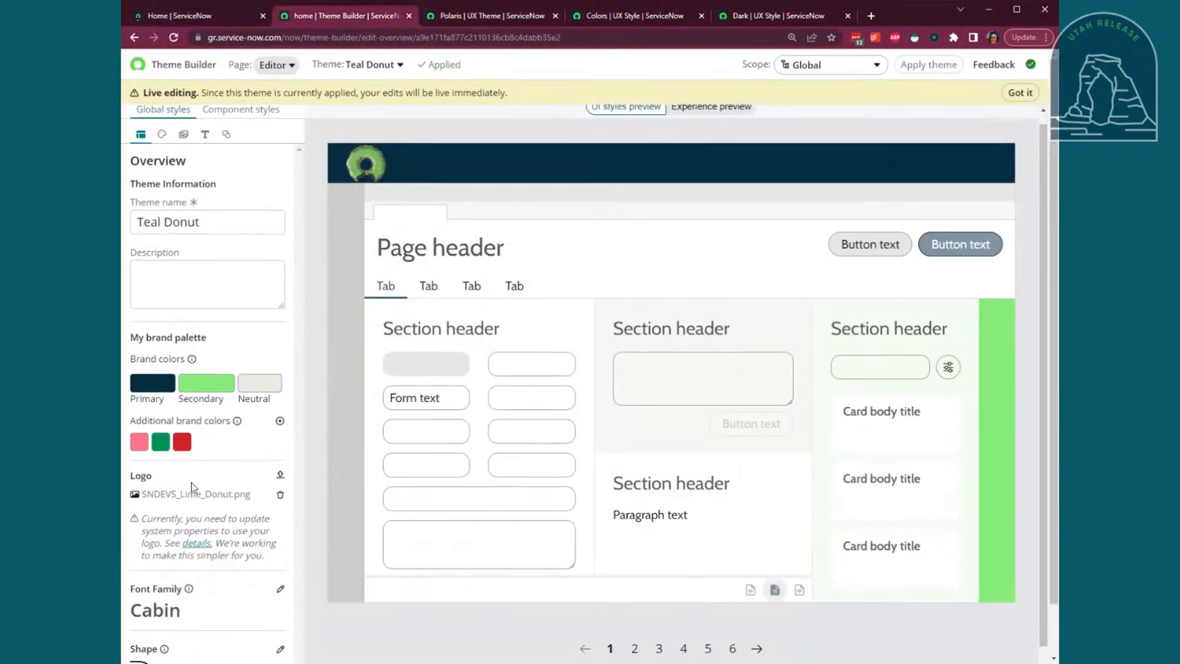
scroll(191, 482, "down", 1)
left_click(198, 484)
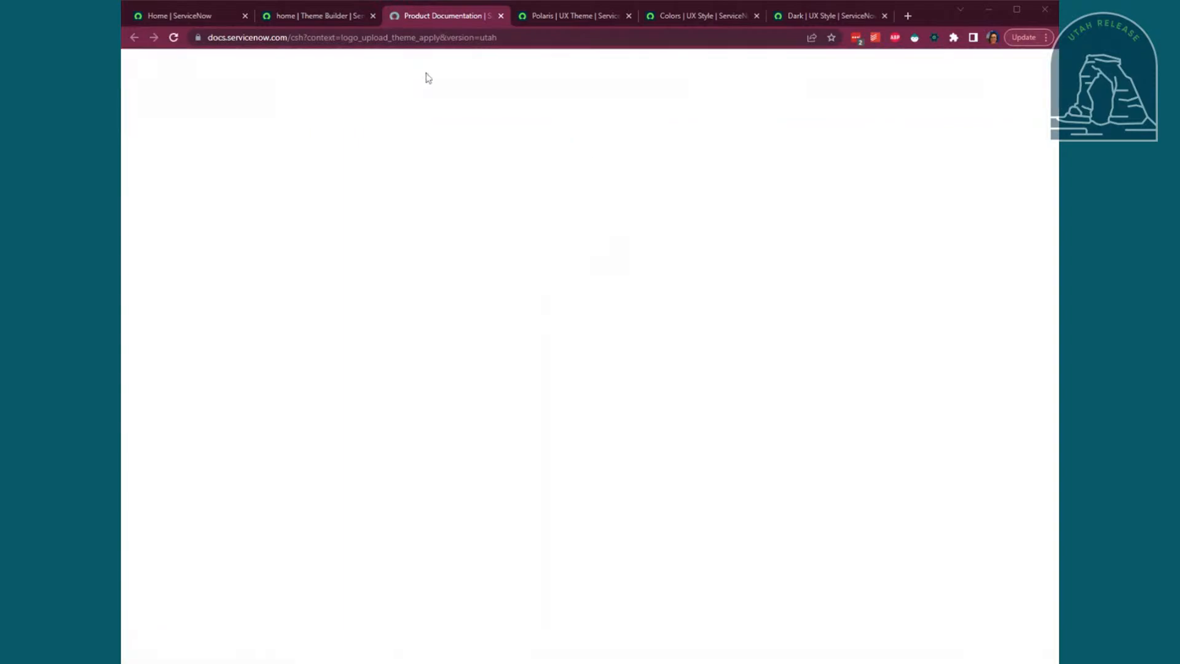
scroll(451, 460, "down", 2)
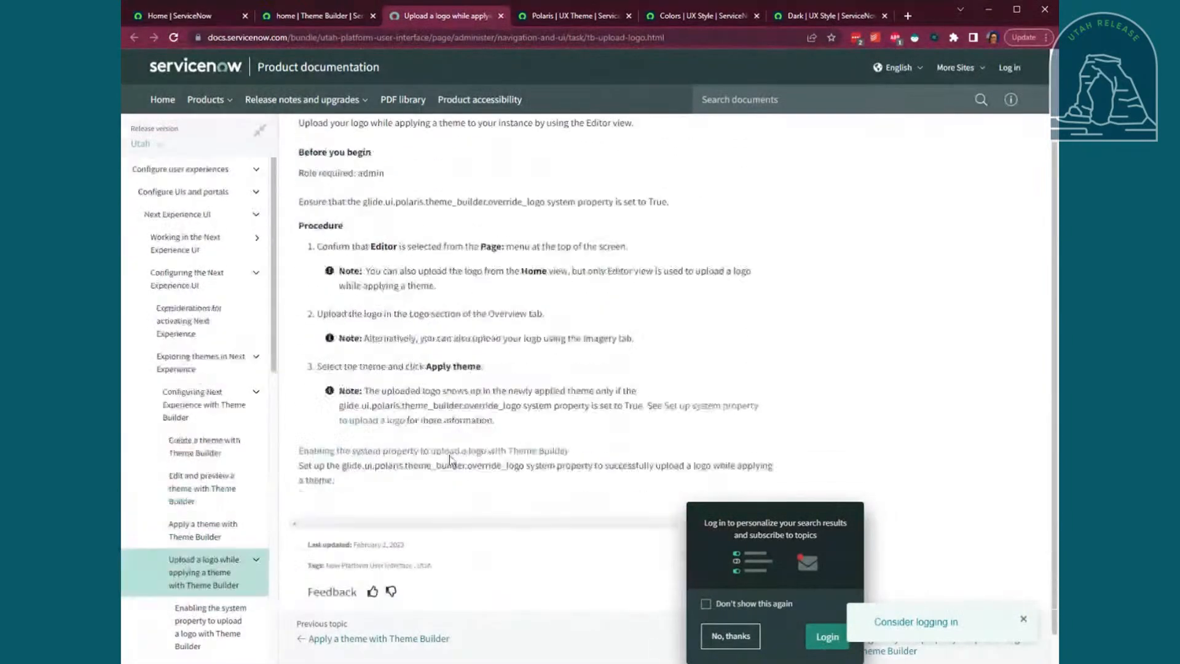
Copy the property name glide.ui.polaris.theme_builder.override_logo from the documentation's Apply theme note
triple_click(459, 376)
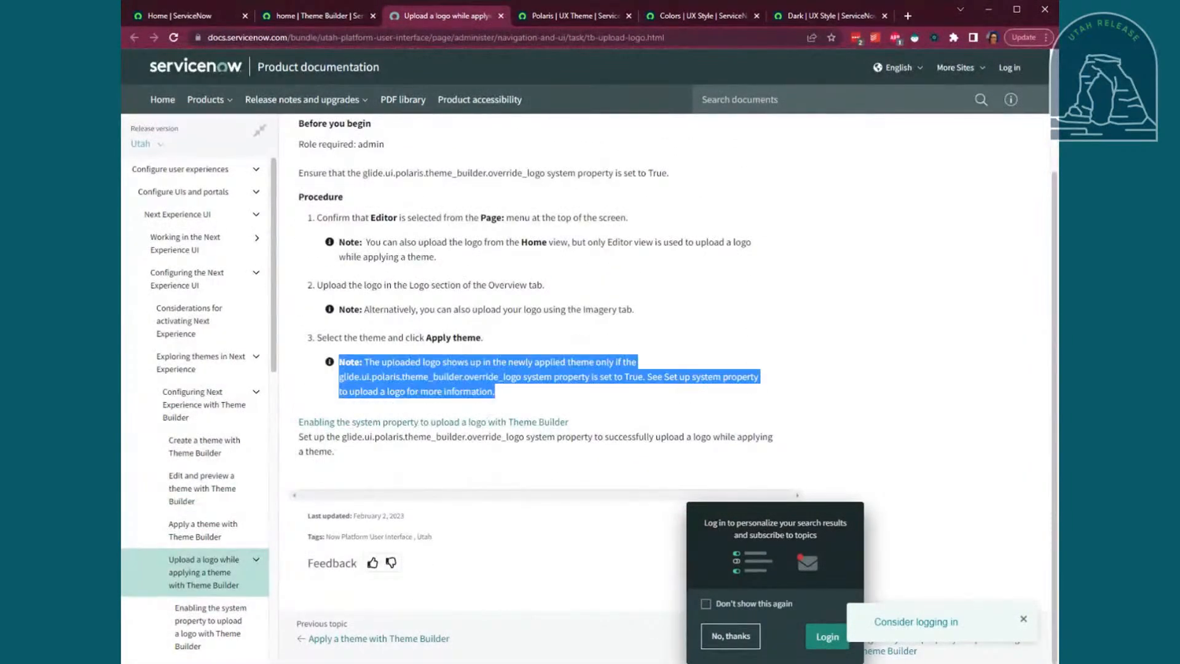
left_click_drag(522, 377, 338, 377)
key("ctrl+c")
From the instance home page, open the System Properties list in a new tab with sys_properties.LIST
left_click(310, 16)
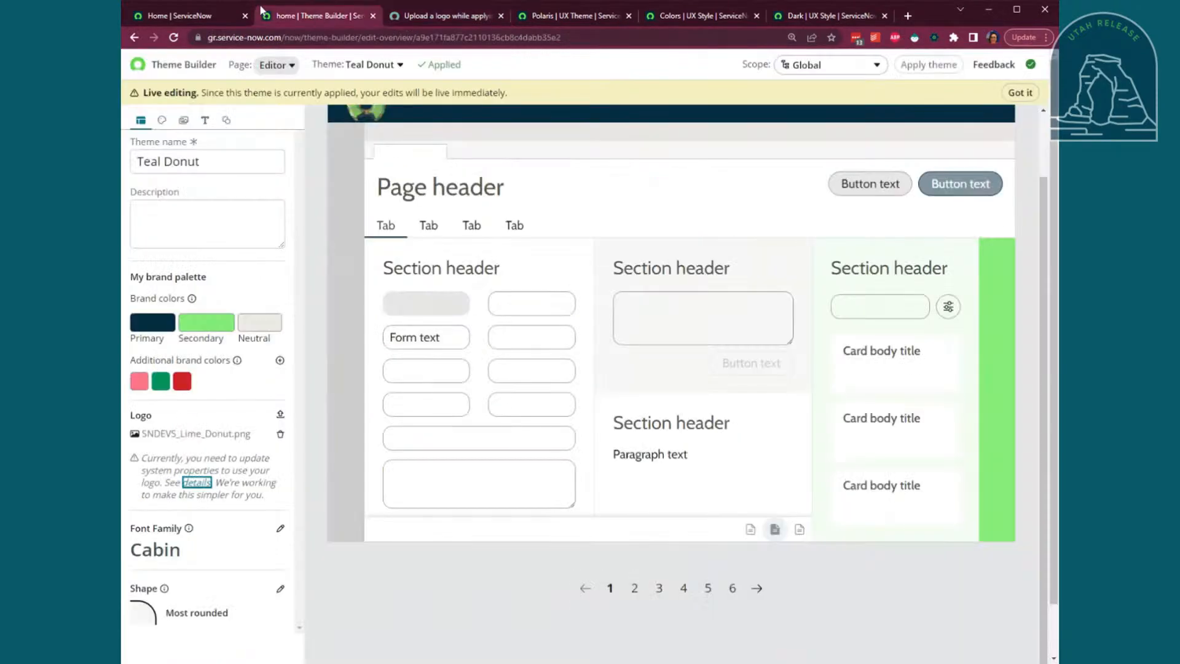
left_click(198, 22)
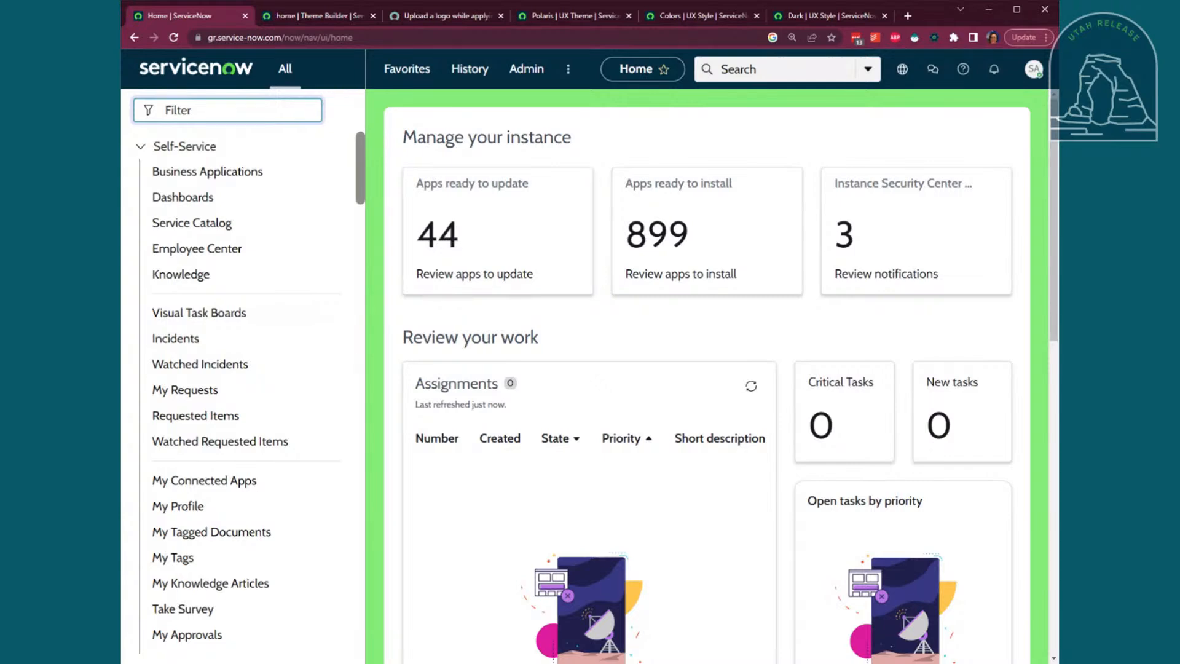
type("sys_properties.LIST")
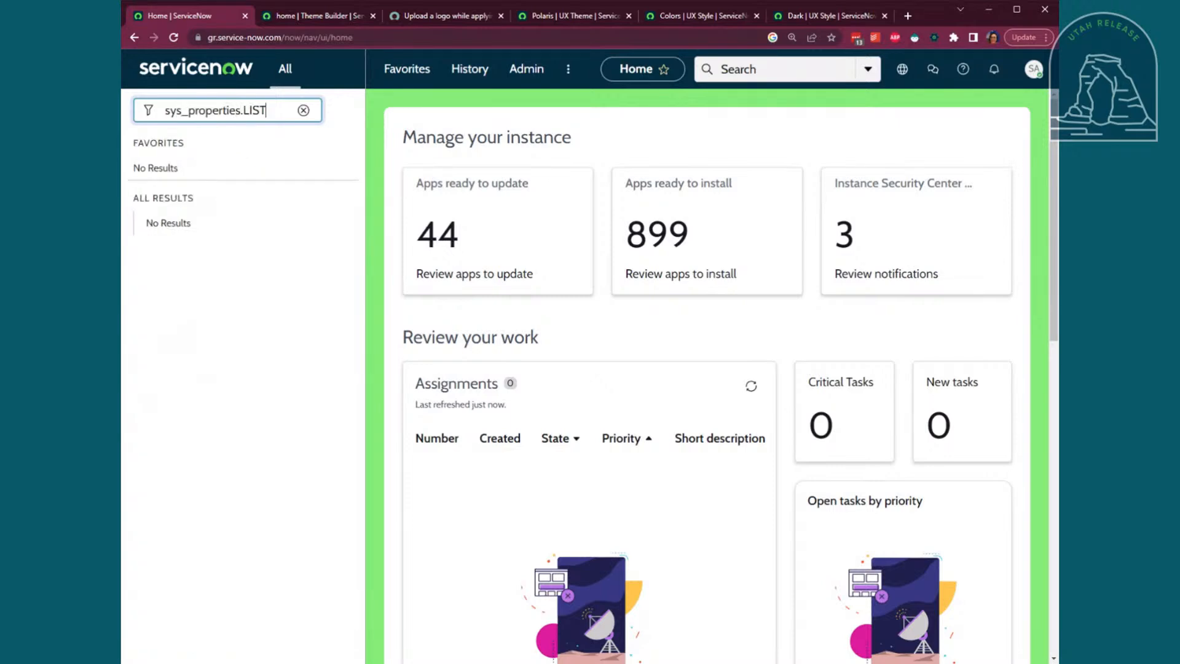
key("Return")
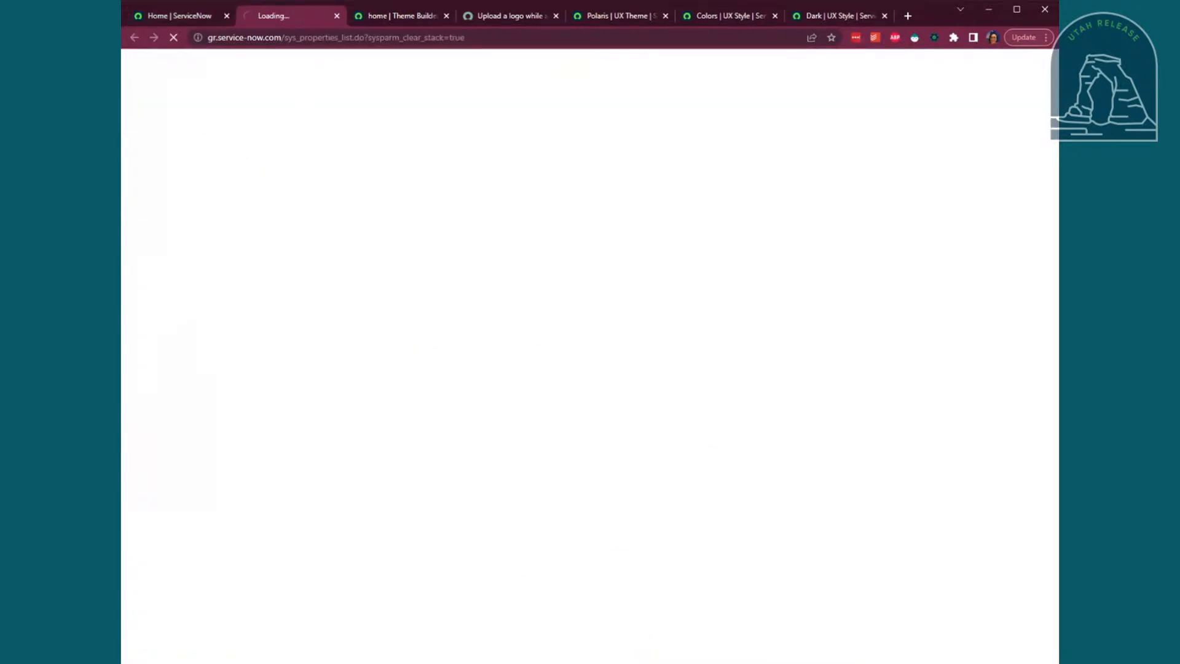
Open the System Properties list inside the instance home page with the lowercase sys_properties.list
left_click(185, 17)
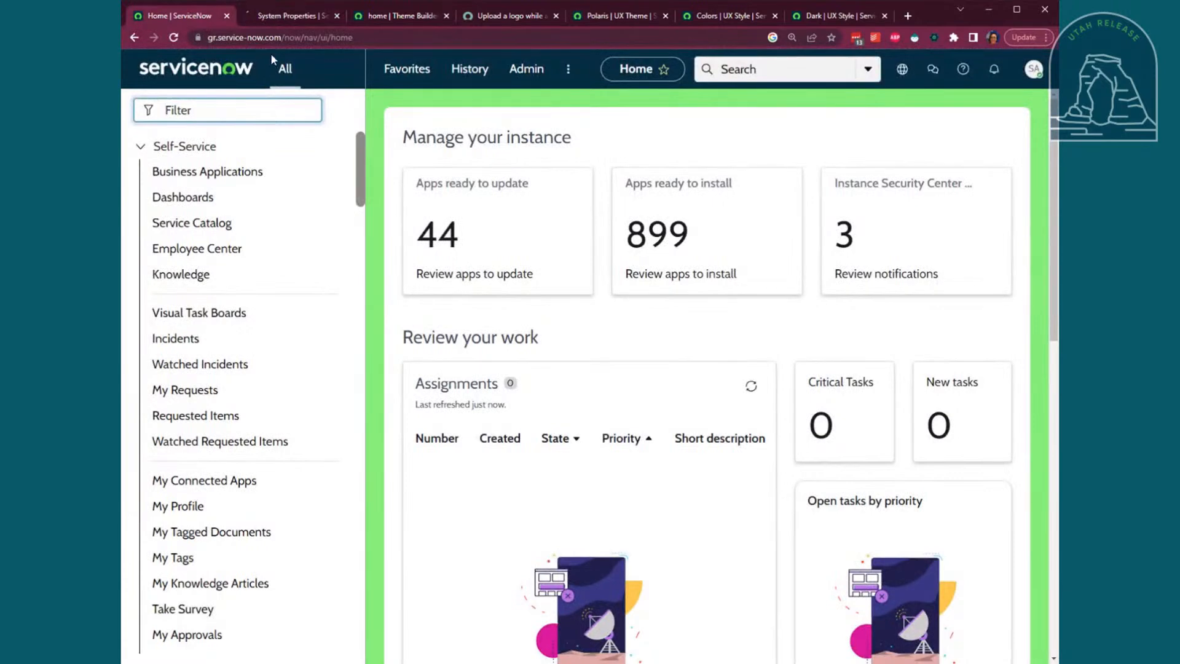
type("sys_ta")
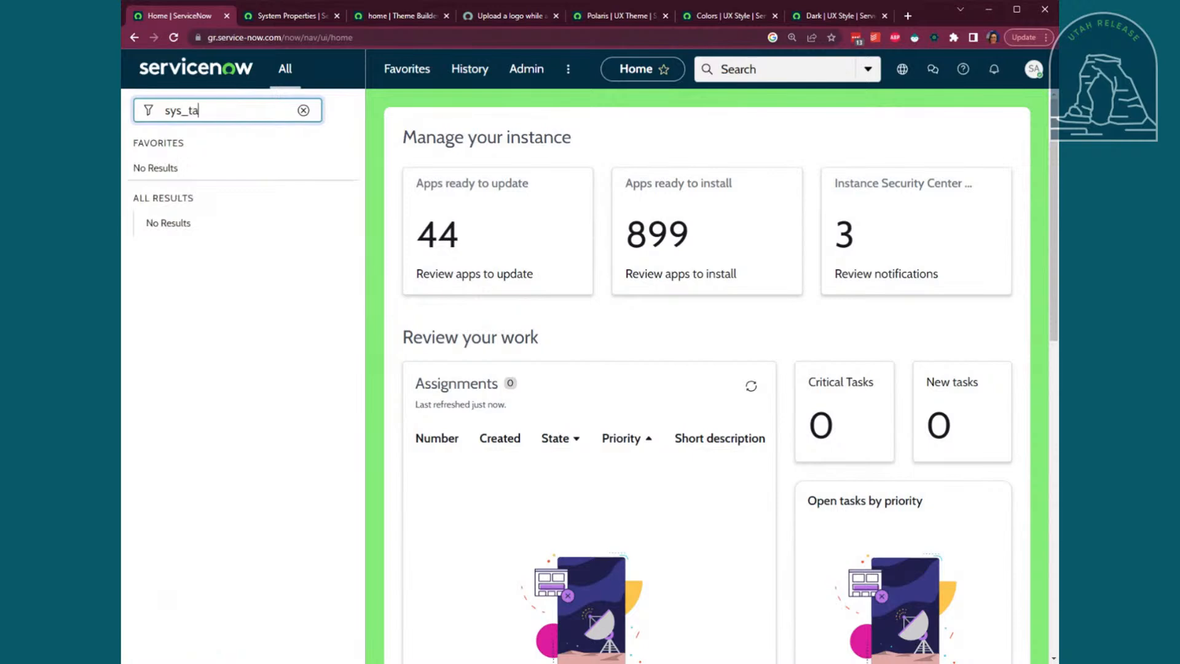
key("BackSpace")
key("BackSpace")
type("properties.list")
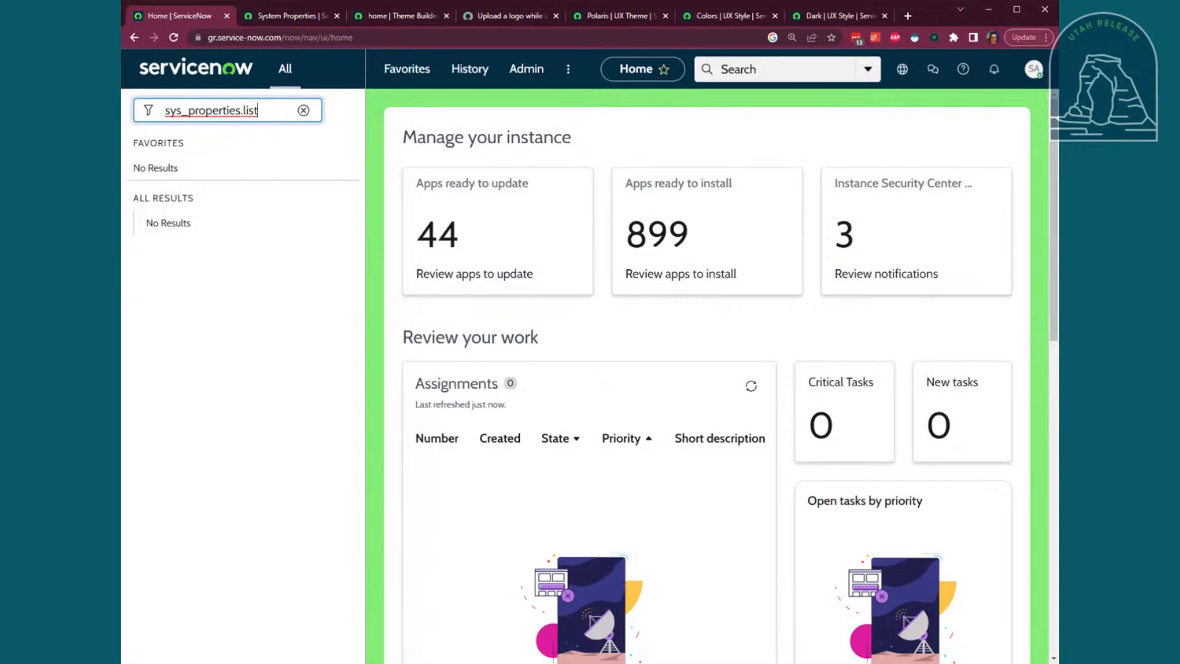
key("Return")
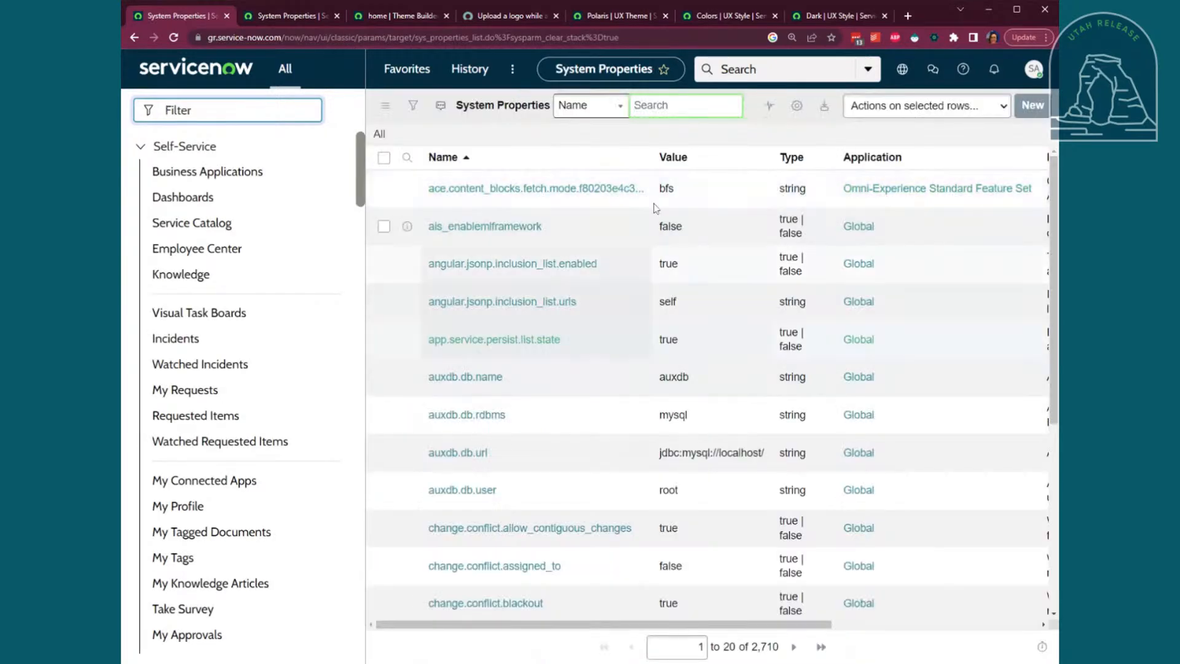
In the separate System Properties tab, search the Name column for glide.ui.polaris.theme_builder.override_logo
left_click(271, 19)
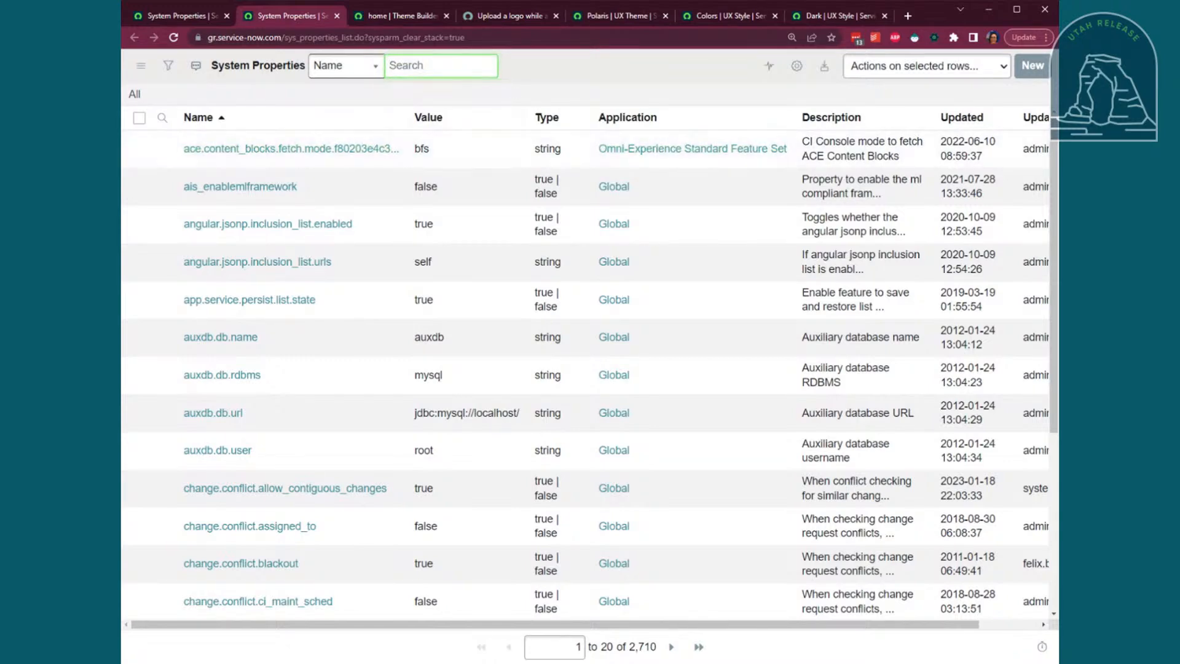
left_click(162, 117)
key("ctrl+v")
key("Return")
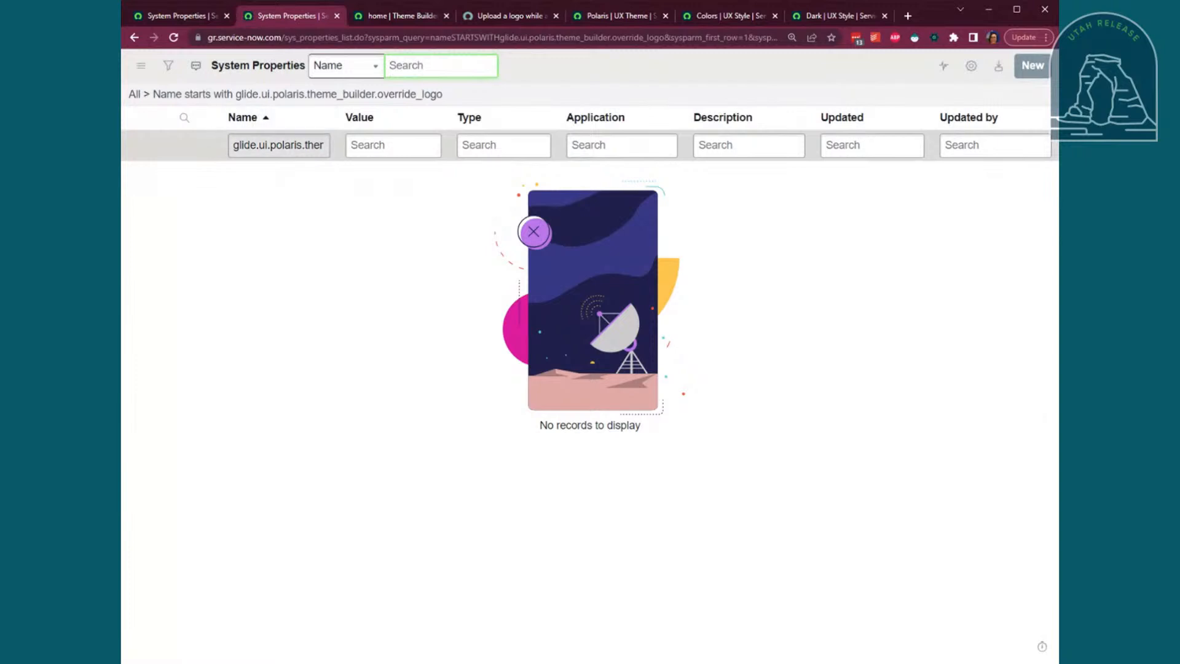
Create a system property named glide.ui.polaris.theme_builder.override_logo with the value true and submit it
left_click(1033, 65)
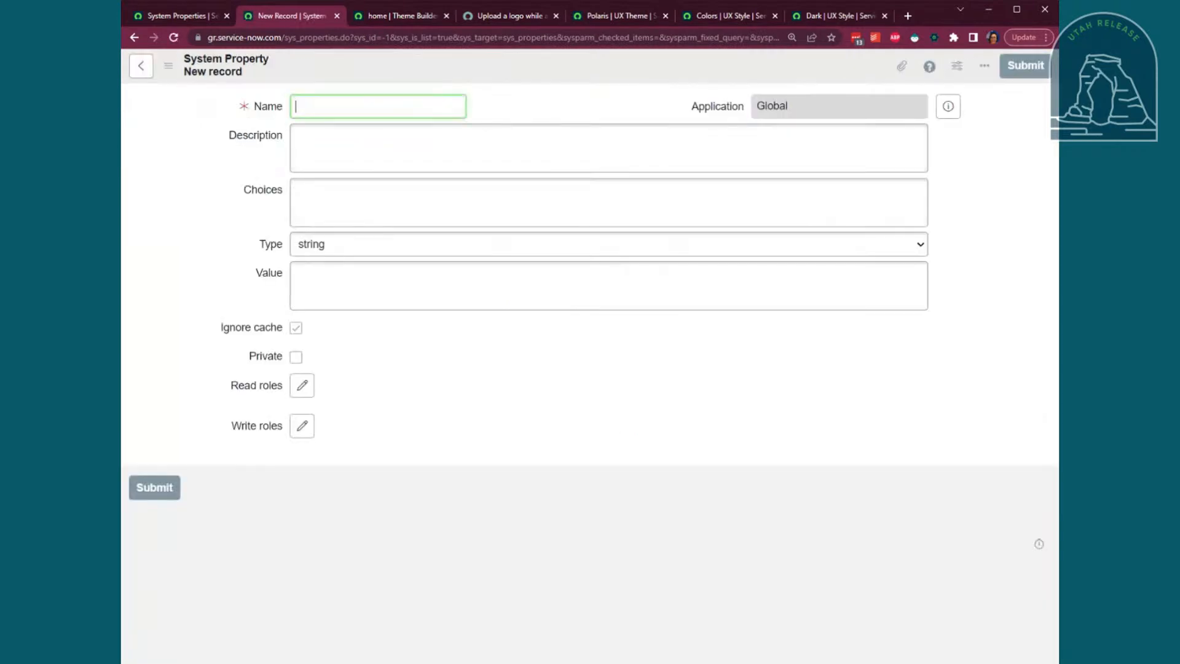
key("ctrl+v")
left_click(371, 276)
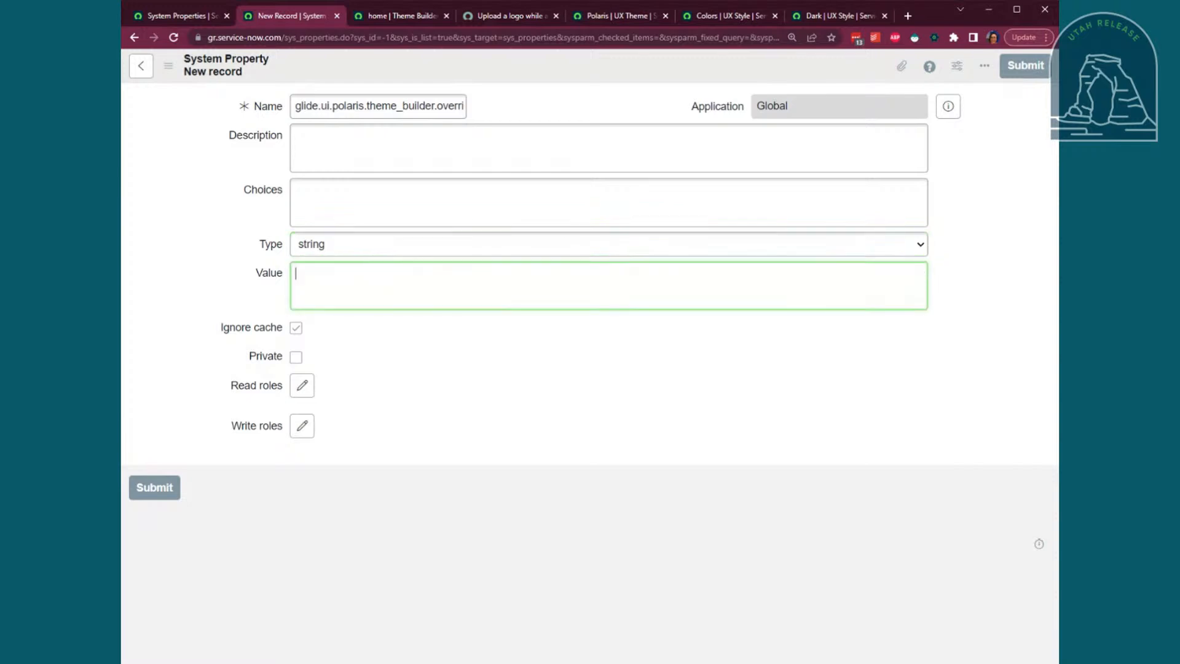
left_click(159, 489)
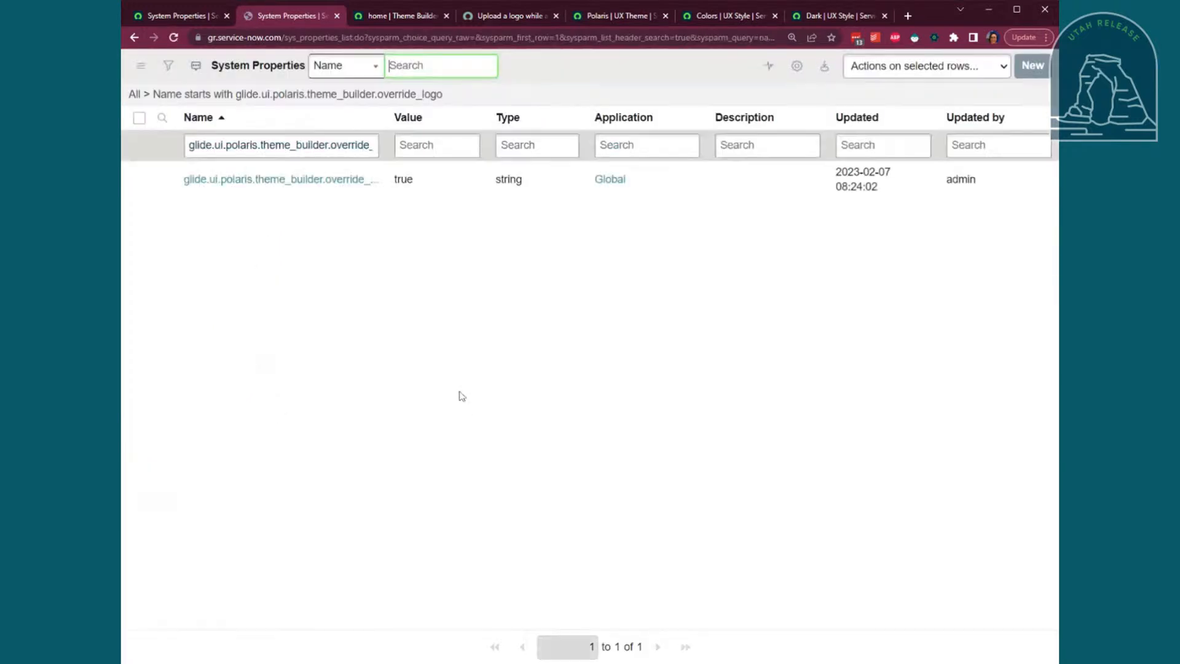
Reload the instance's System Properties page and open the home page through the header logo to check the uploaded logo
left_click(172, 19)
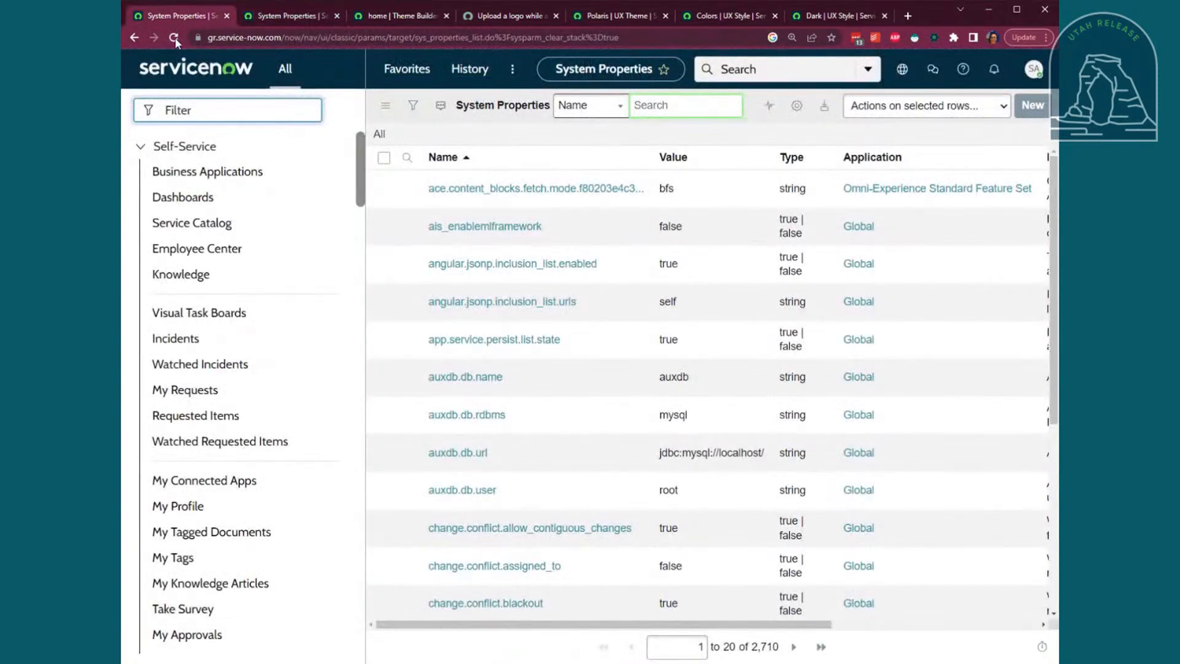
left_click(289, 19)
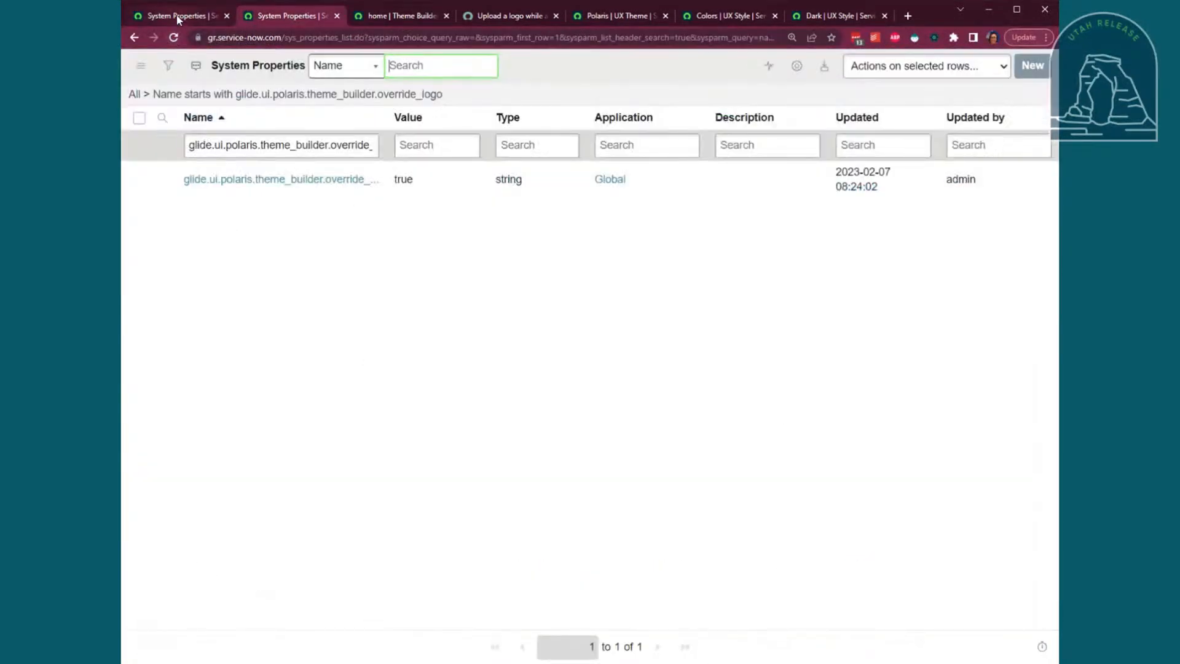
left_click(177, 18)
left_click(174, 37)
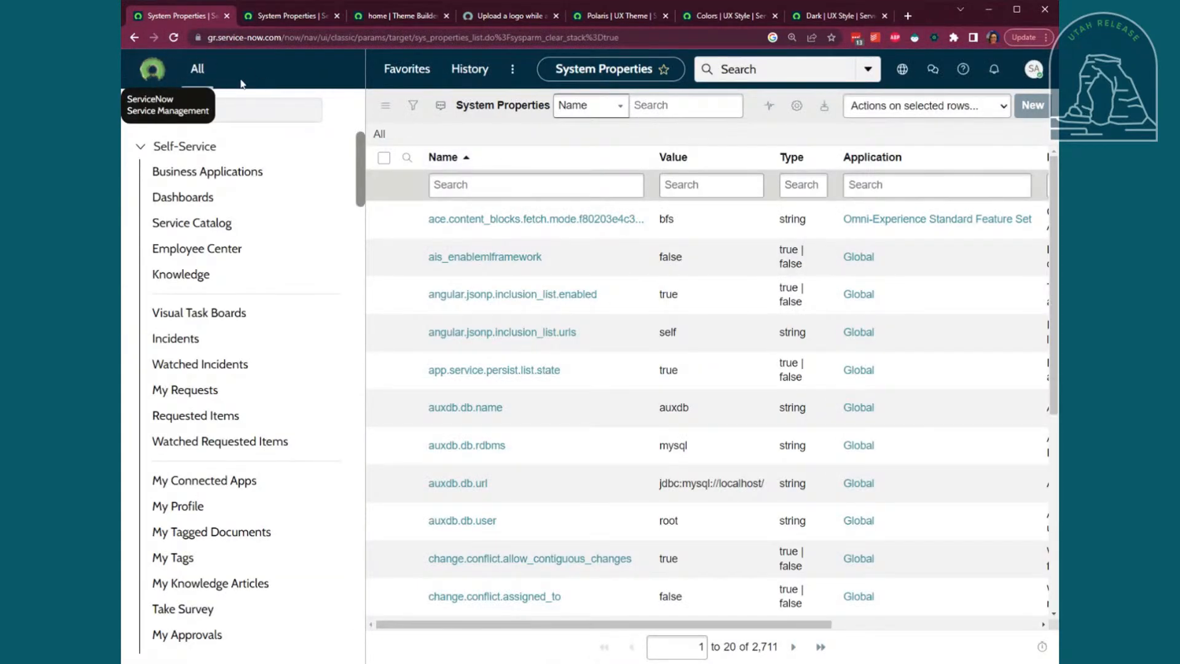
left_click(155, 77)
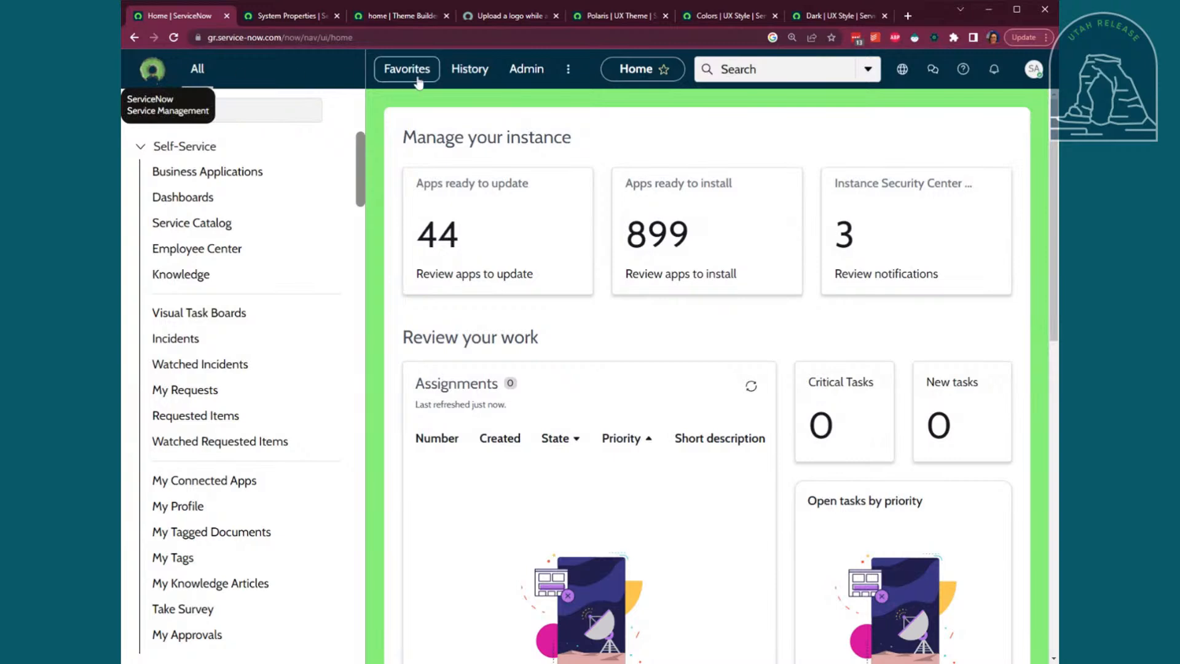
Open the Manager page in Theme Builder from the Teal Donut theme's editor
left_click(375, 19)
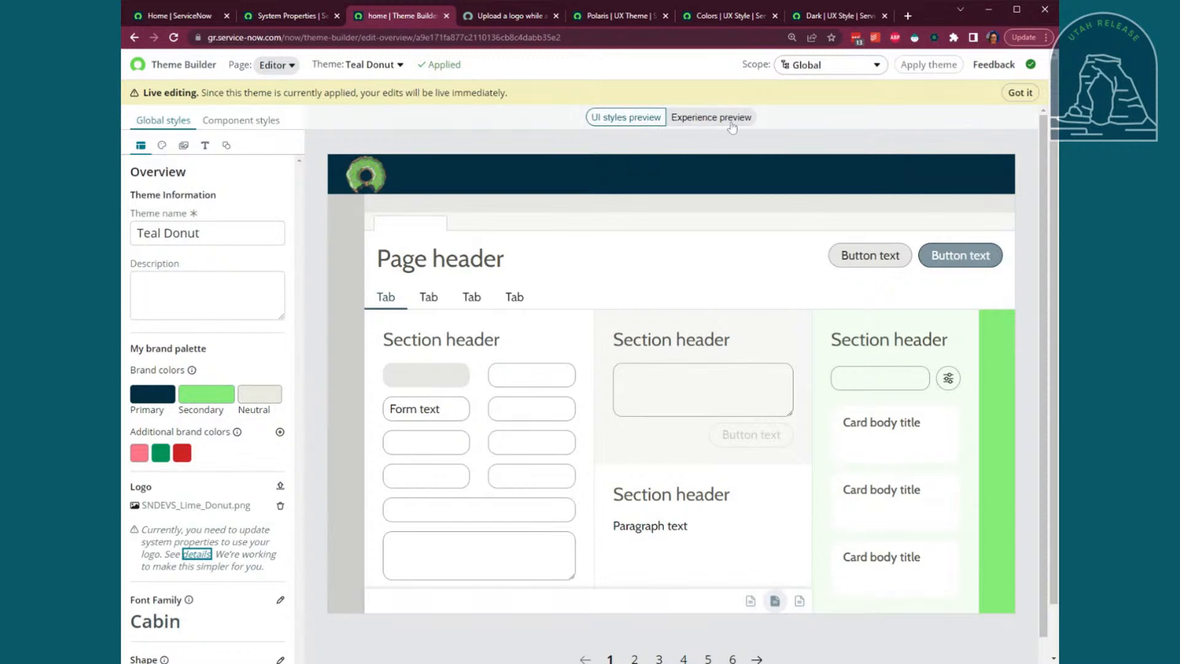
left_click(275, 64)
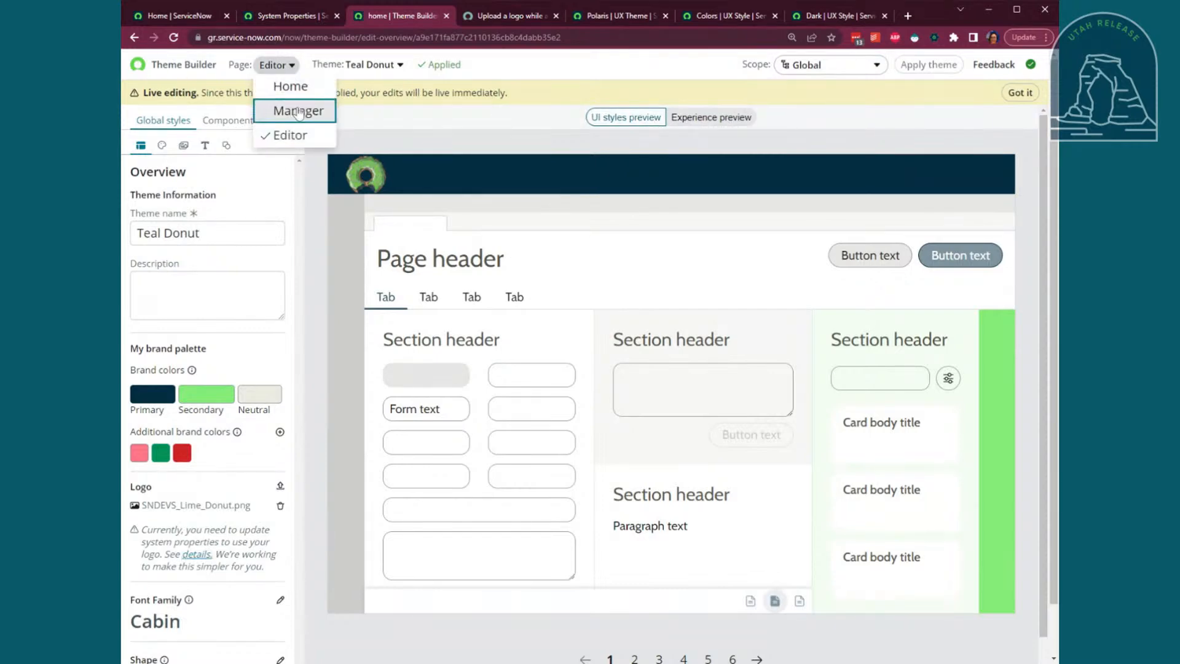
left_click(273, 111)
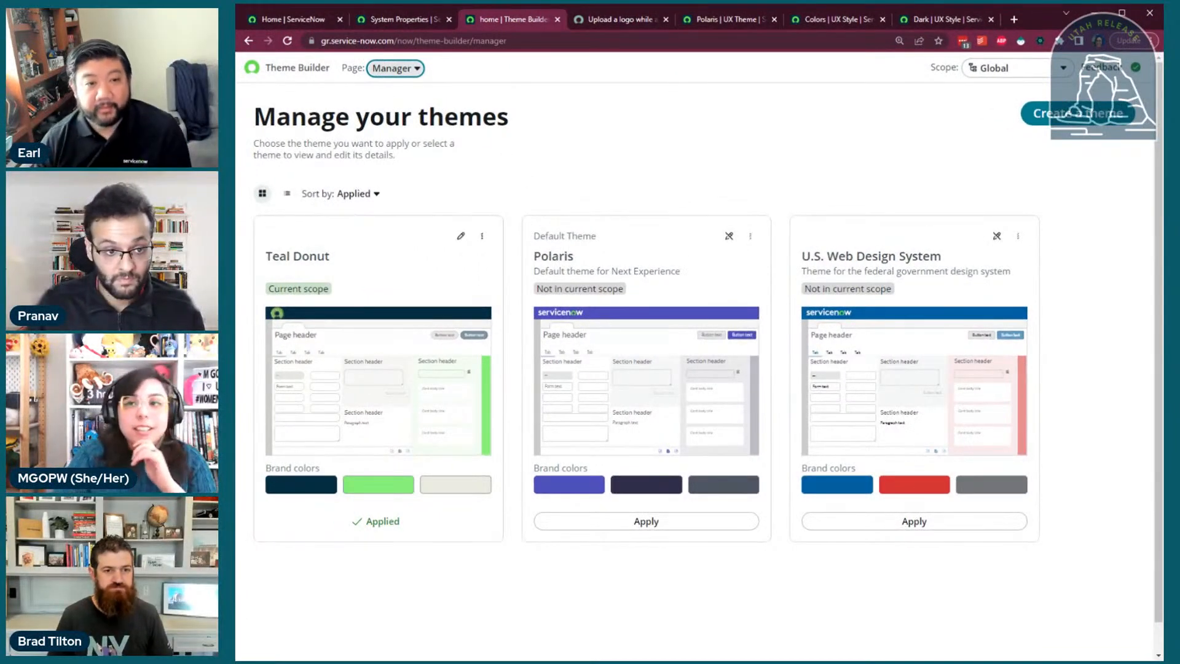
Check the user Preferences categories from the instance home page and close them
left_click(380, 26)
left_click(303, 25)
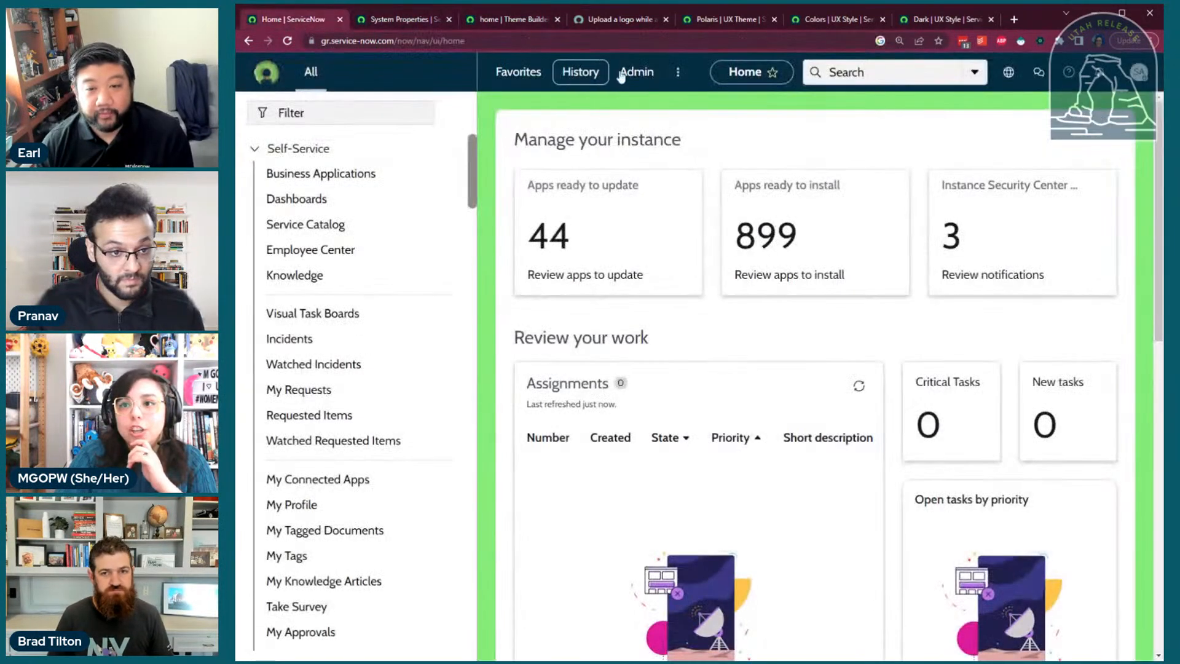
left_click(1138, 72)
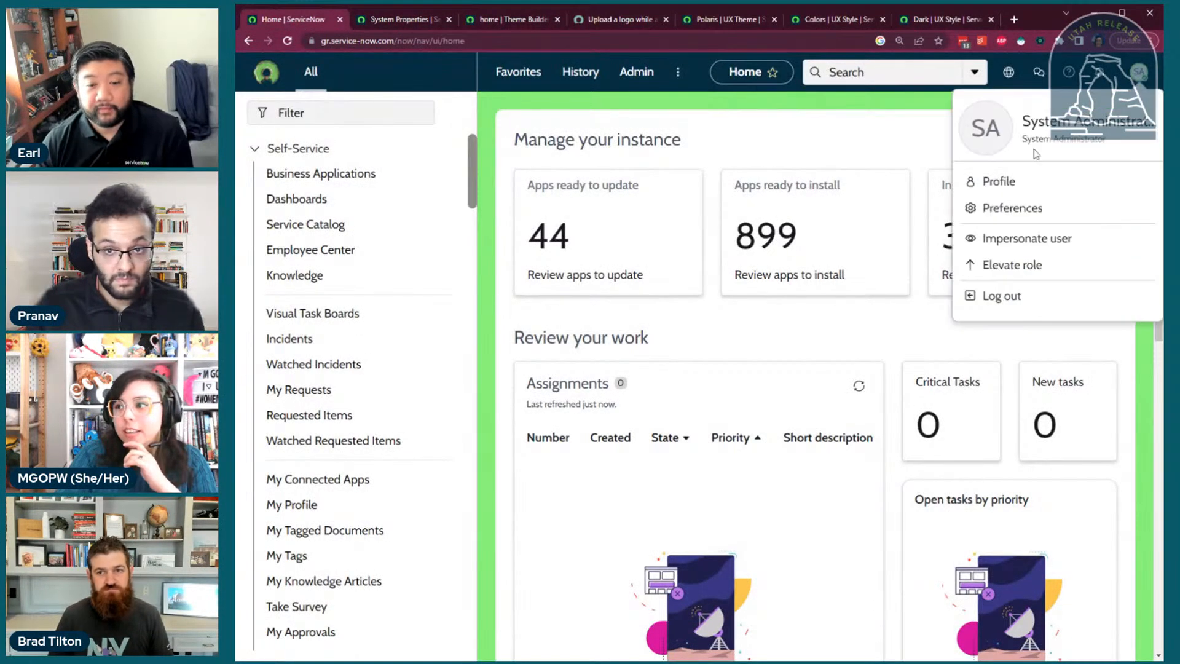
left_click(1011, 210)
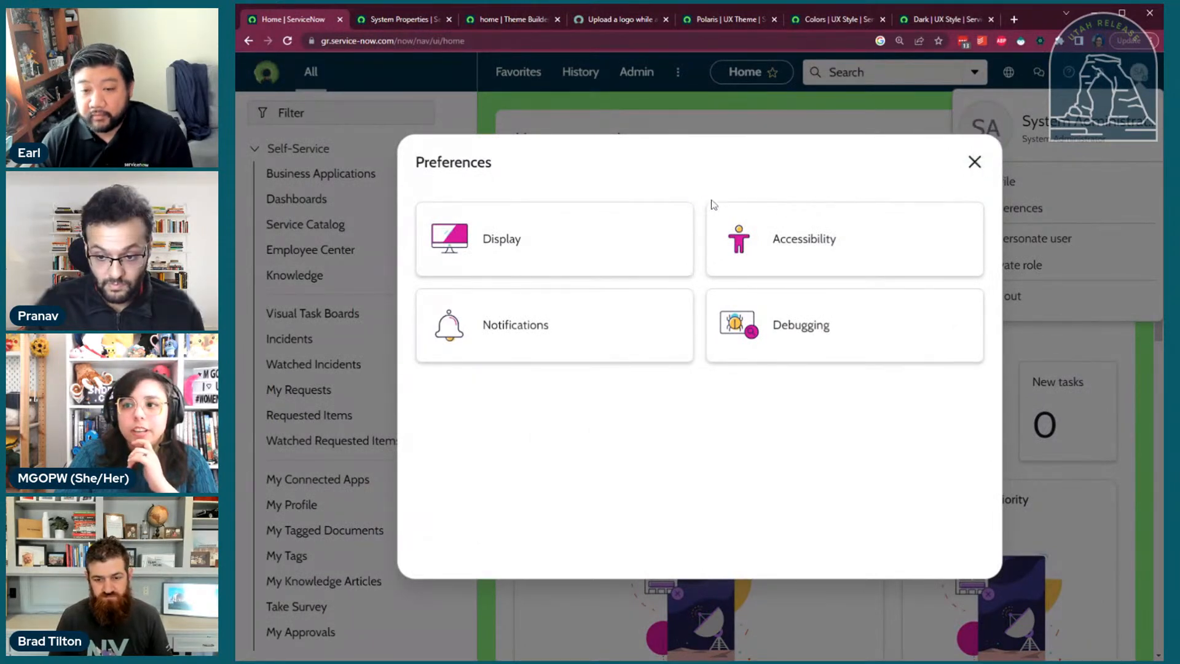
left_click(976, 162)
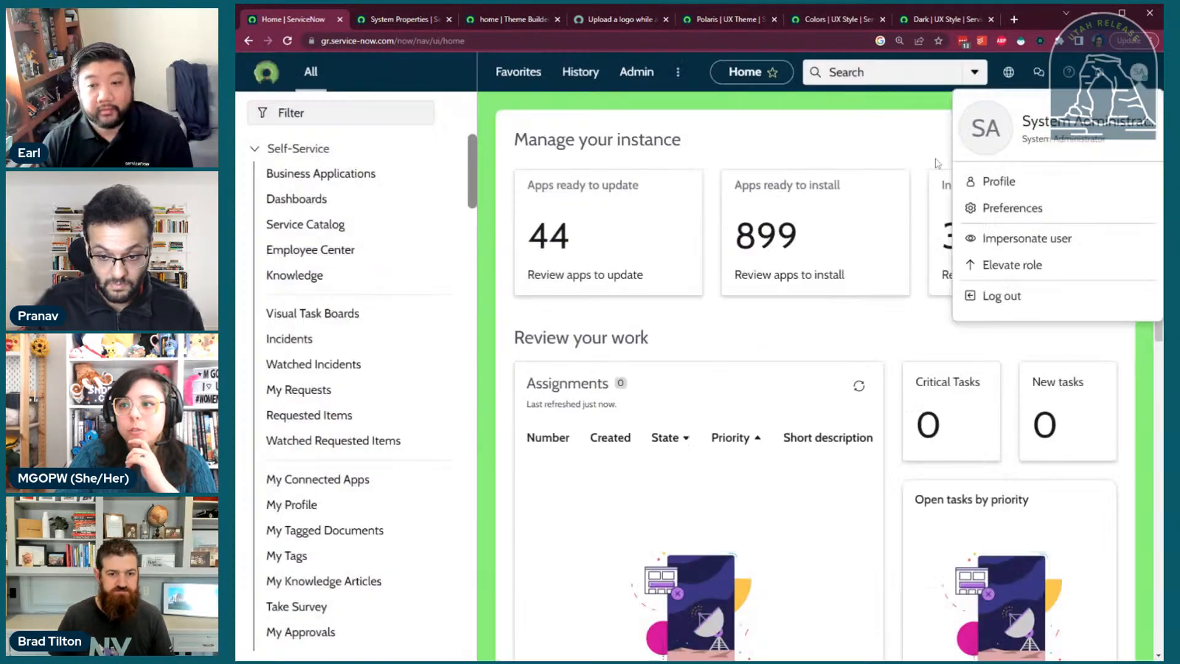
left_click(500, 105)
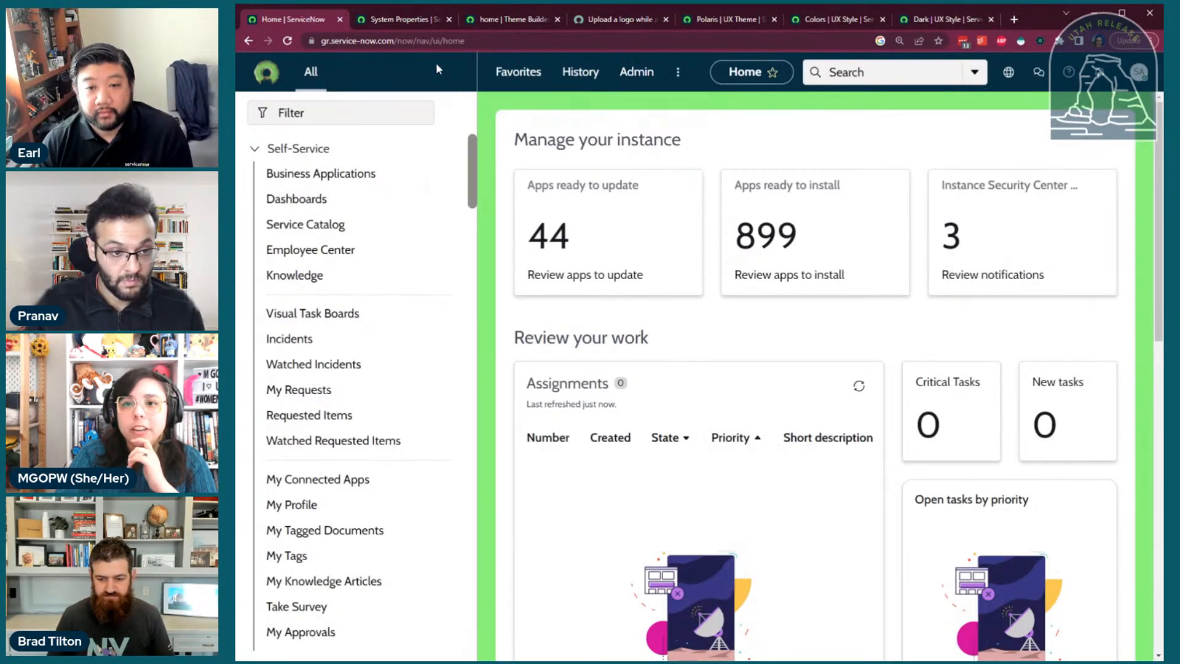
Look over the theme cards on Theme Builder's Manager page and return to the instance home page
left_click(408, 23)
left_click(492, 19)
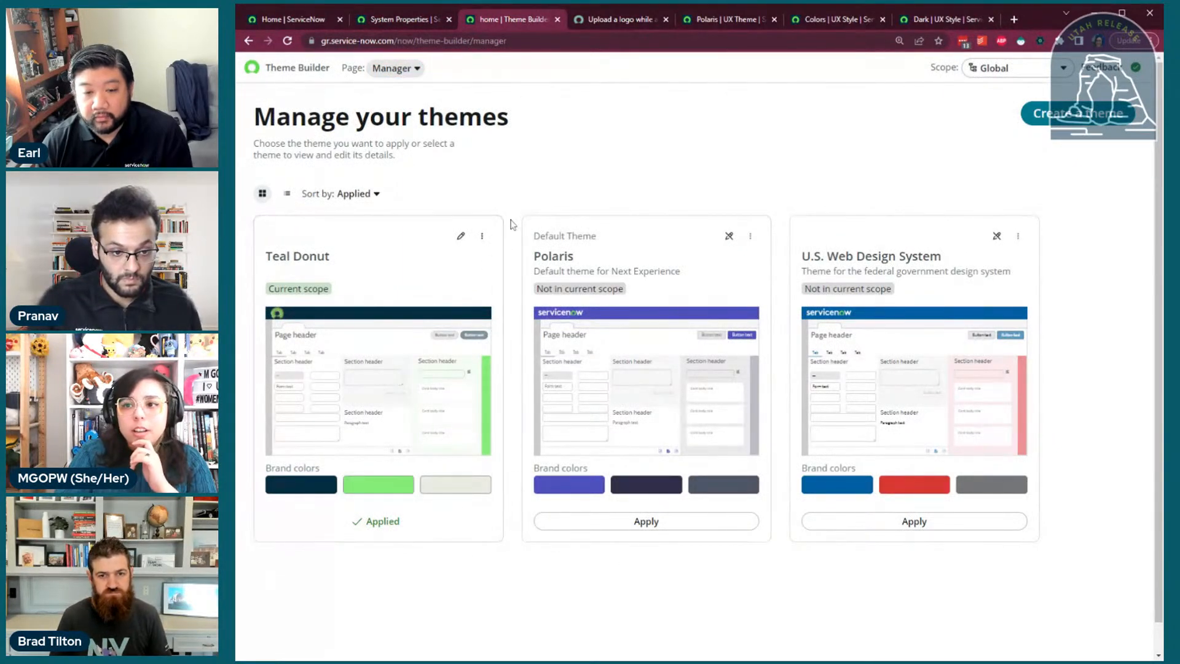
left_click_drag(495, 206, 252, 123)
left_click(447, 155)
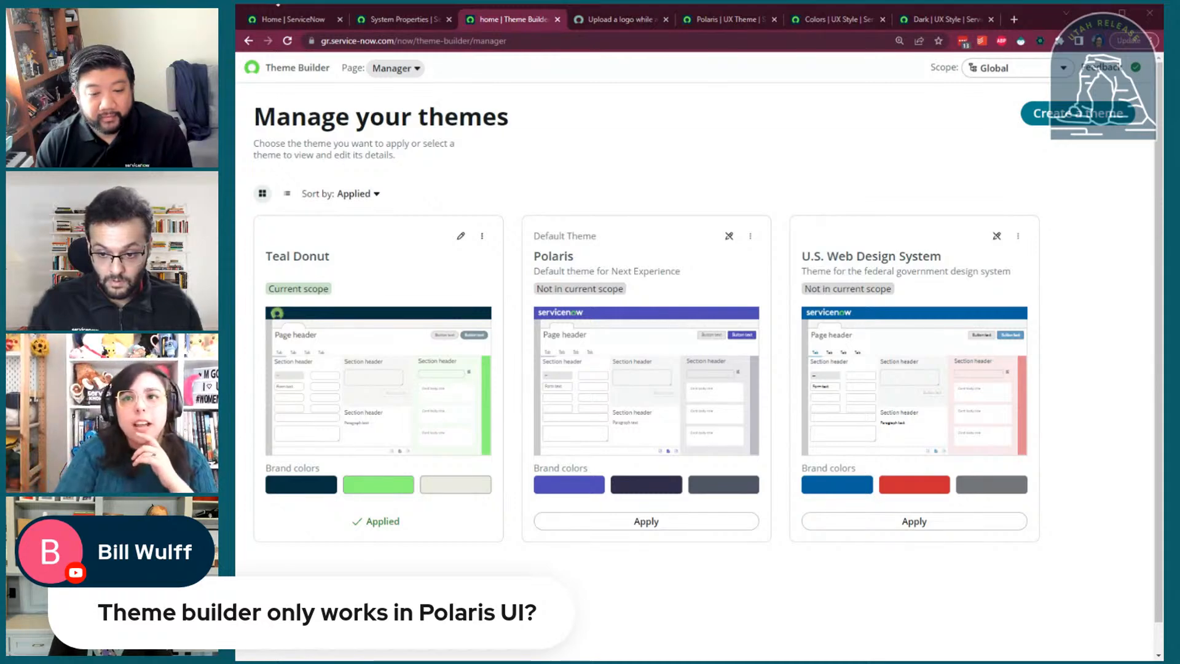
left_click(396, 19)
left_click(284, 19)
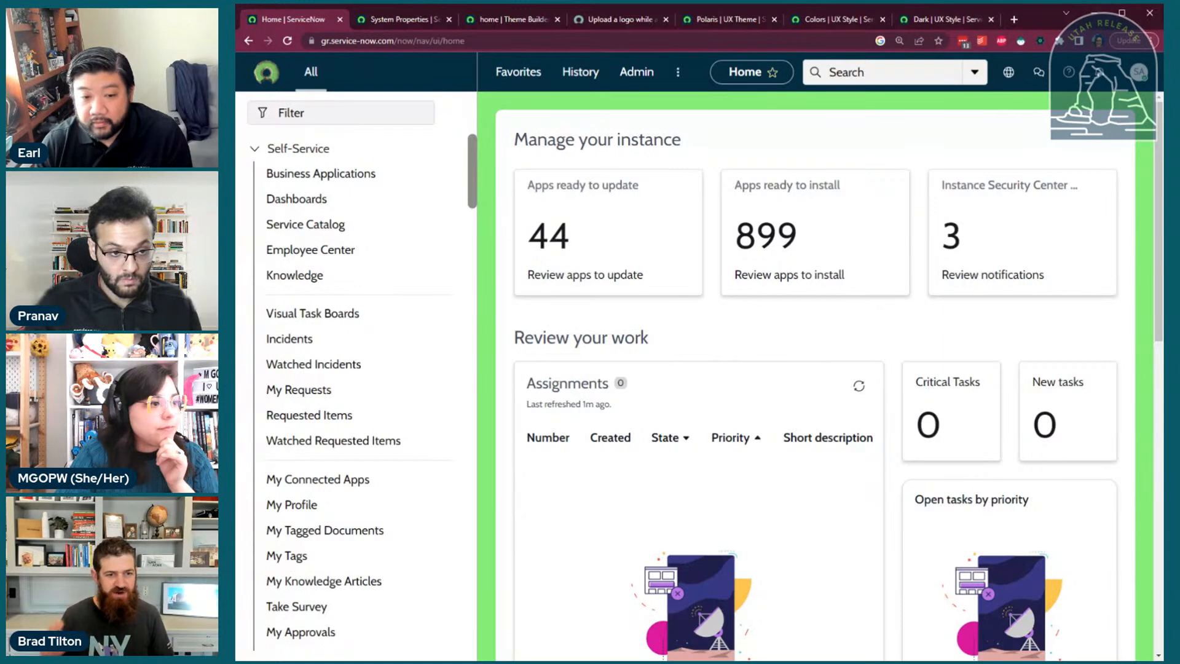
left_click(490, 22)
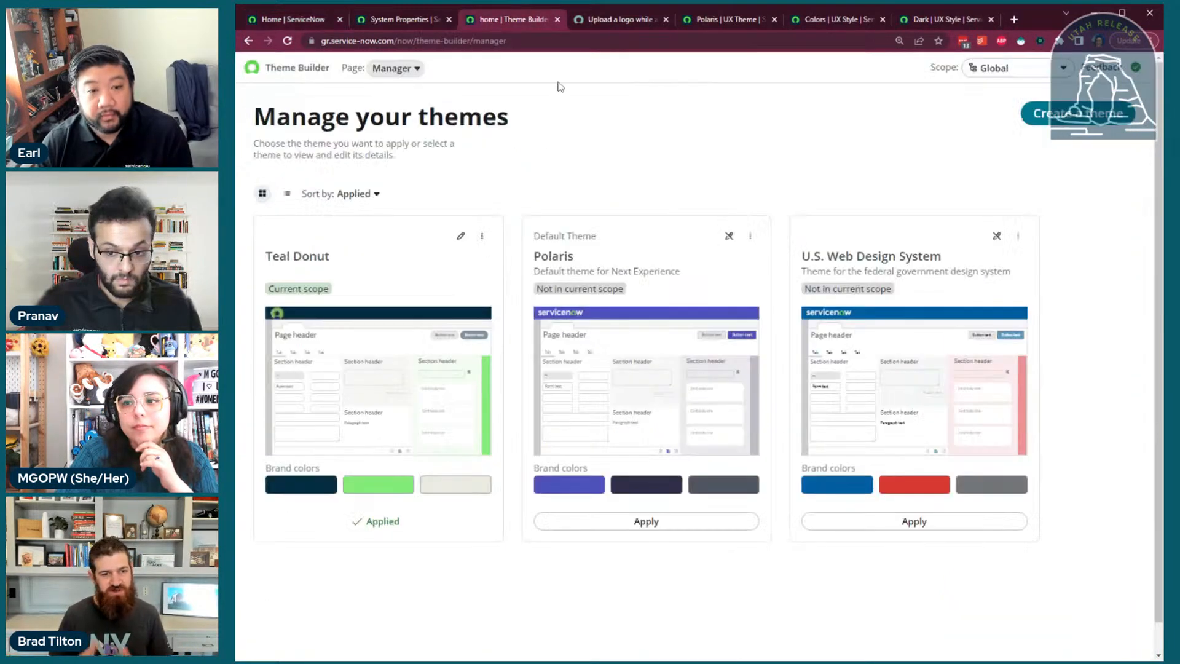
left_click(640, 529)
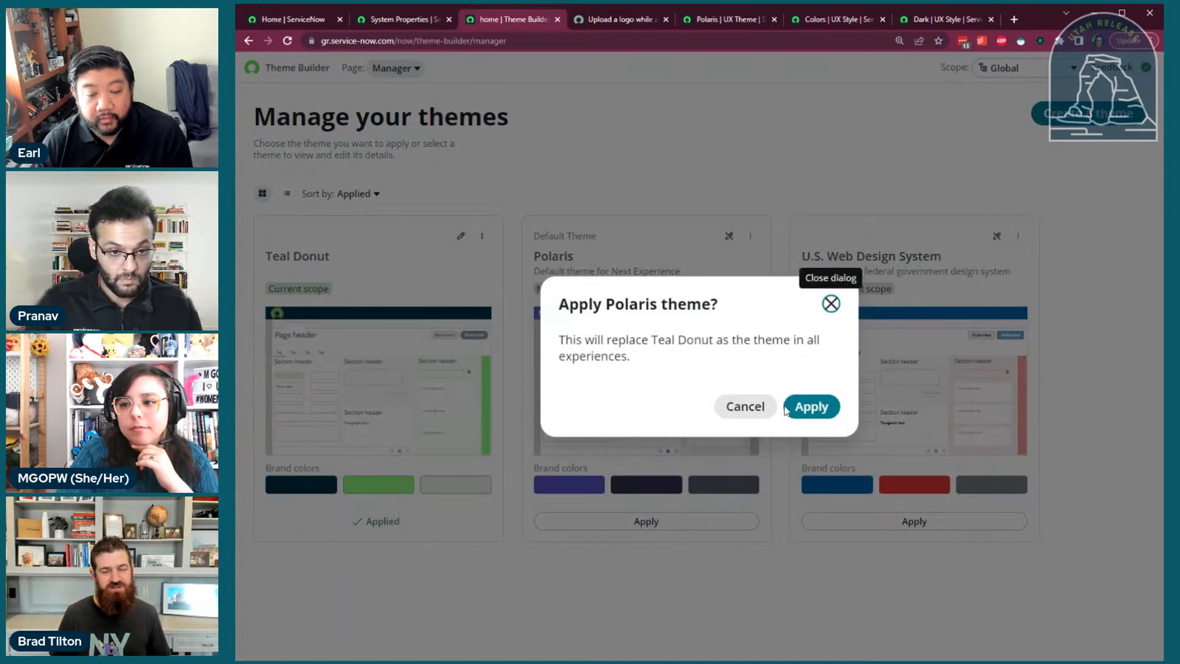
left_click(830, 303)
Open the UX Themes list in a separate tab beside the Polaris theme record and open the Teal Donut record
left_click(717, 21)
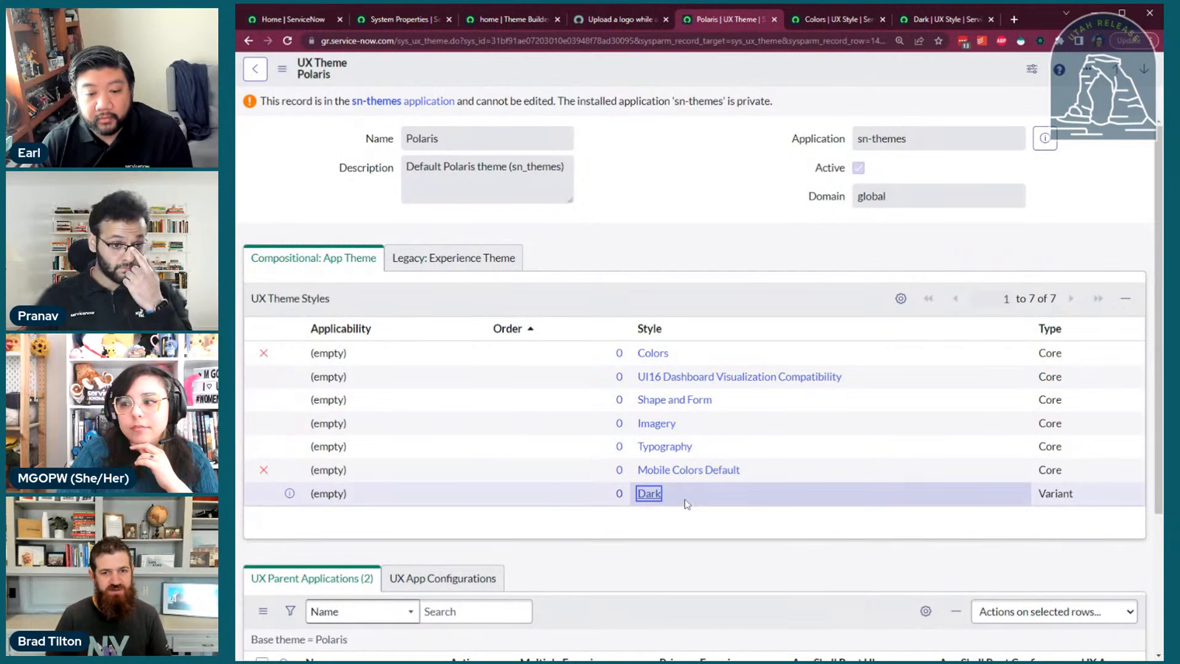
left_click(618, 21)
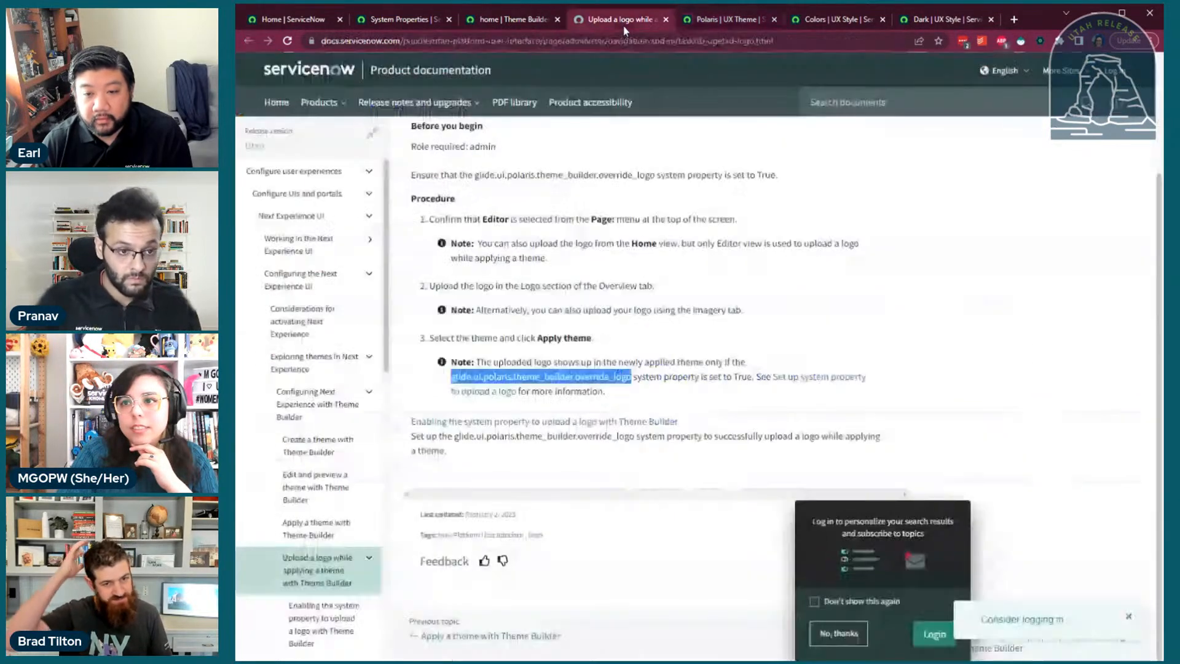
left_click(700, 21)
left_click(755, 20)
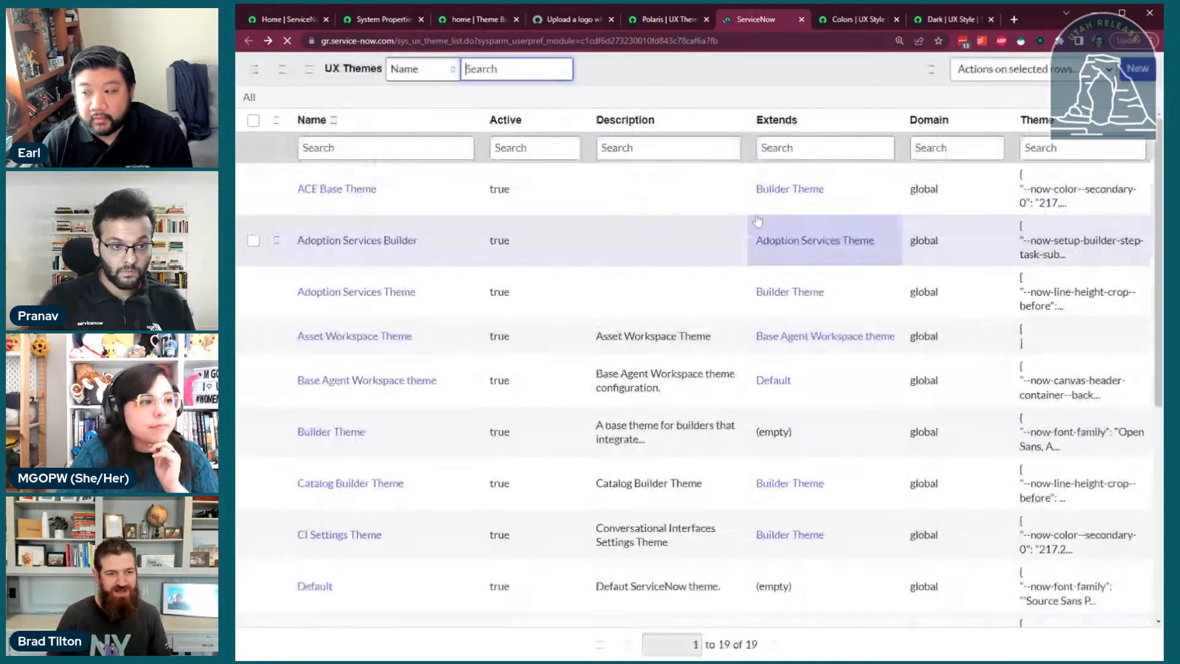
scroll(445, 390, "down", 5)
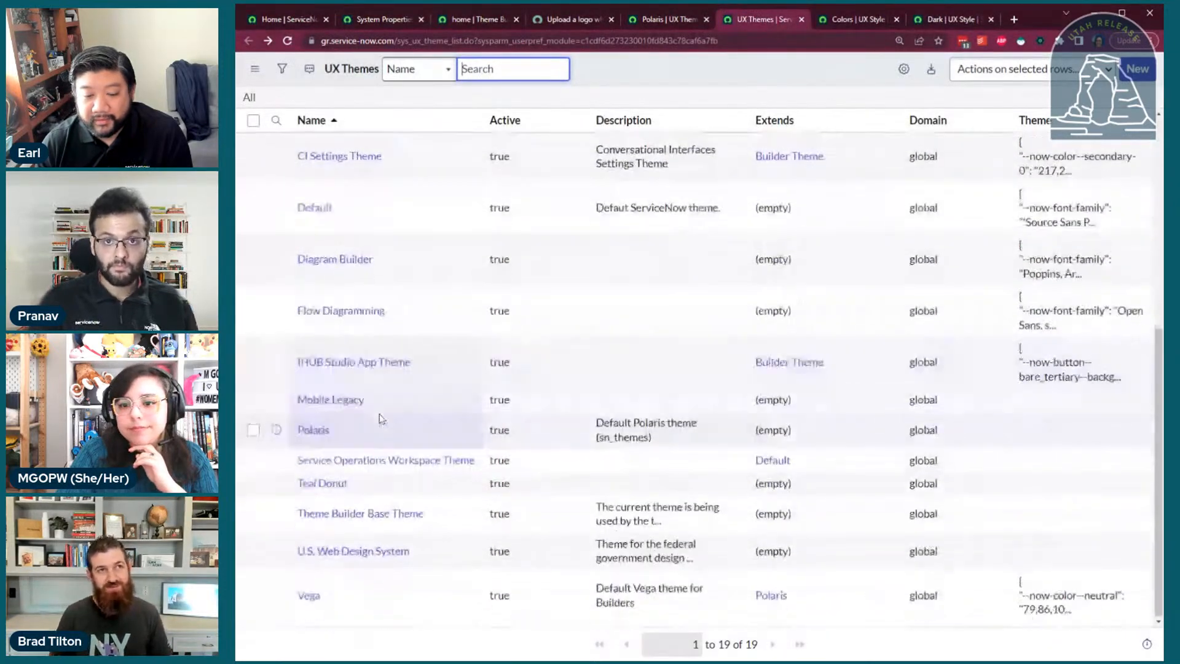
scroll(390, 492, "up", 4)
scroll(387, 482, "down", 4)
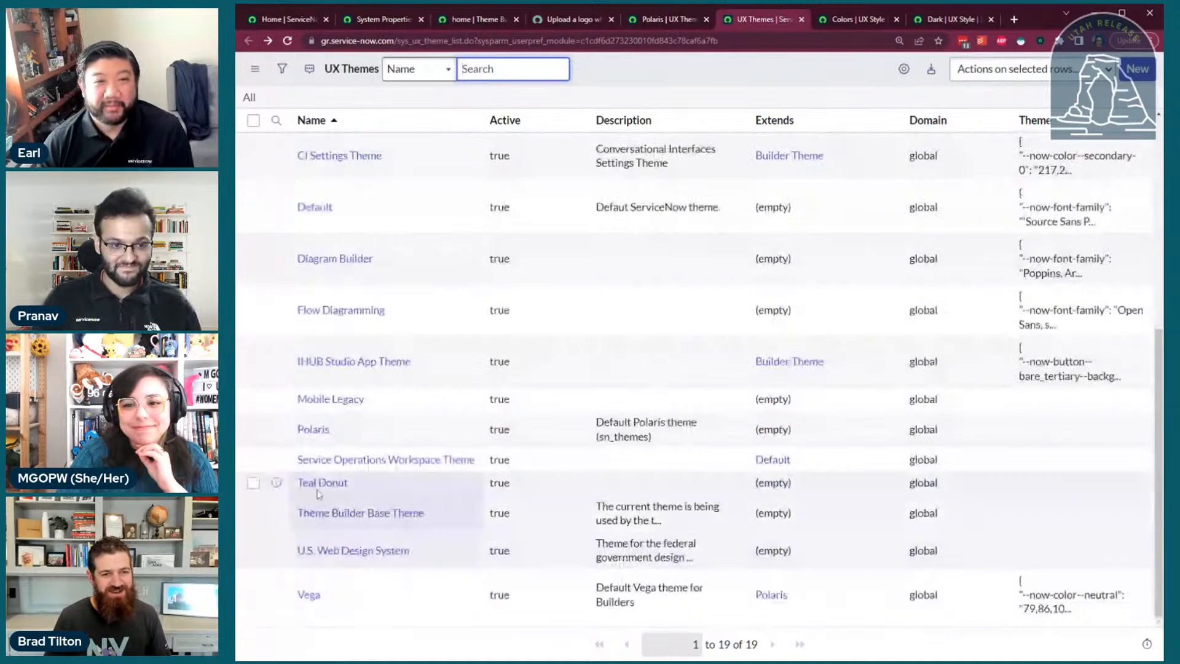
left_click(321, 484)
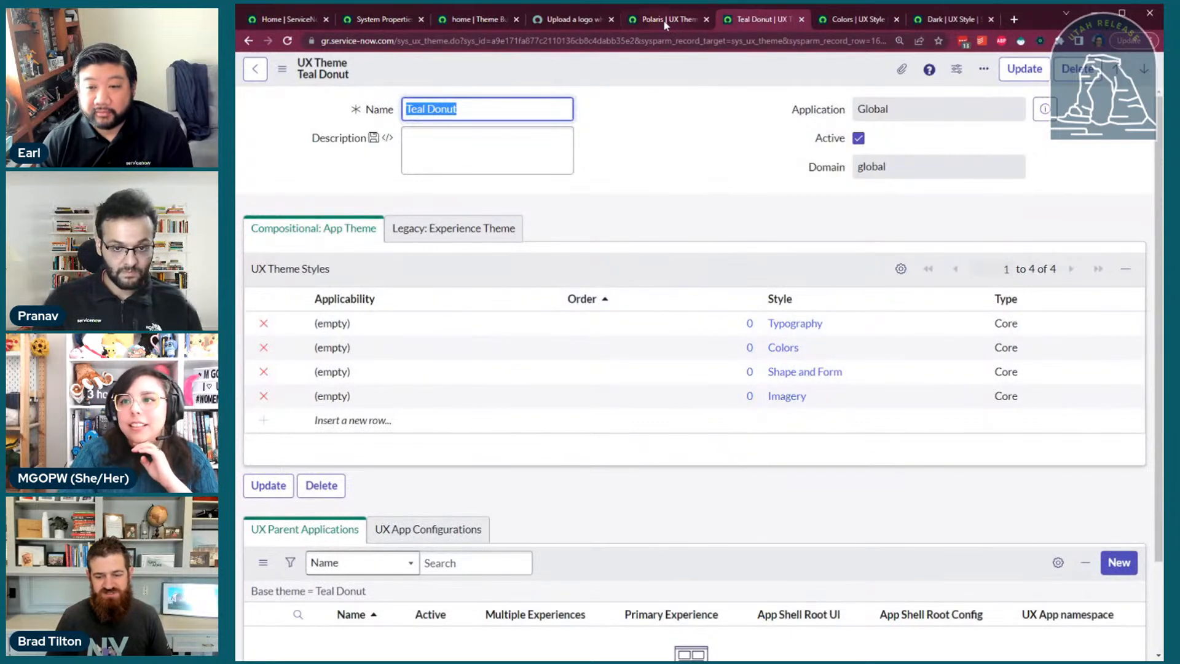
Compare the UX Theme Styles of Teal Donut with those of Polaris, checking the type of the Dark style
left_click(819, 183)
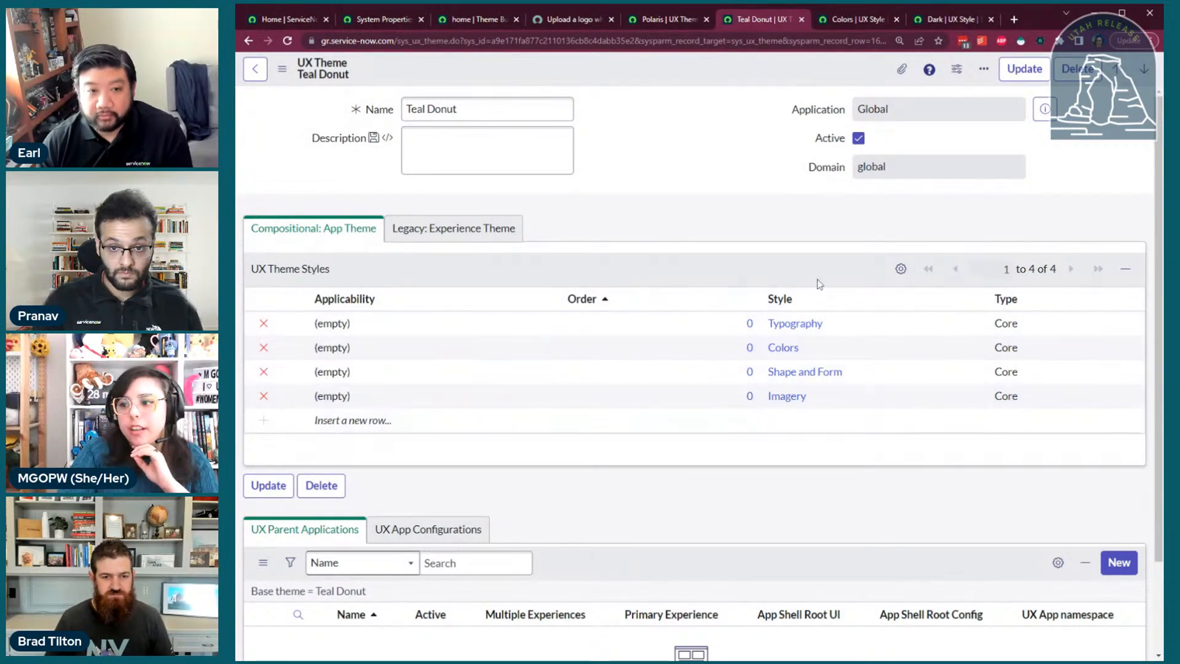
left_click(749, 349)
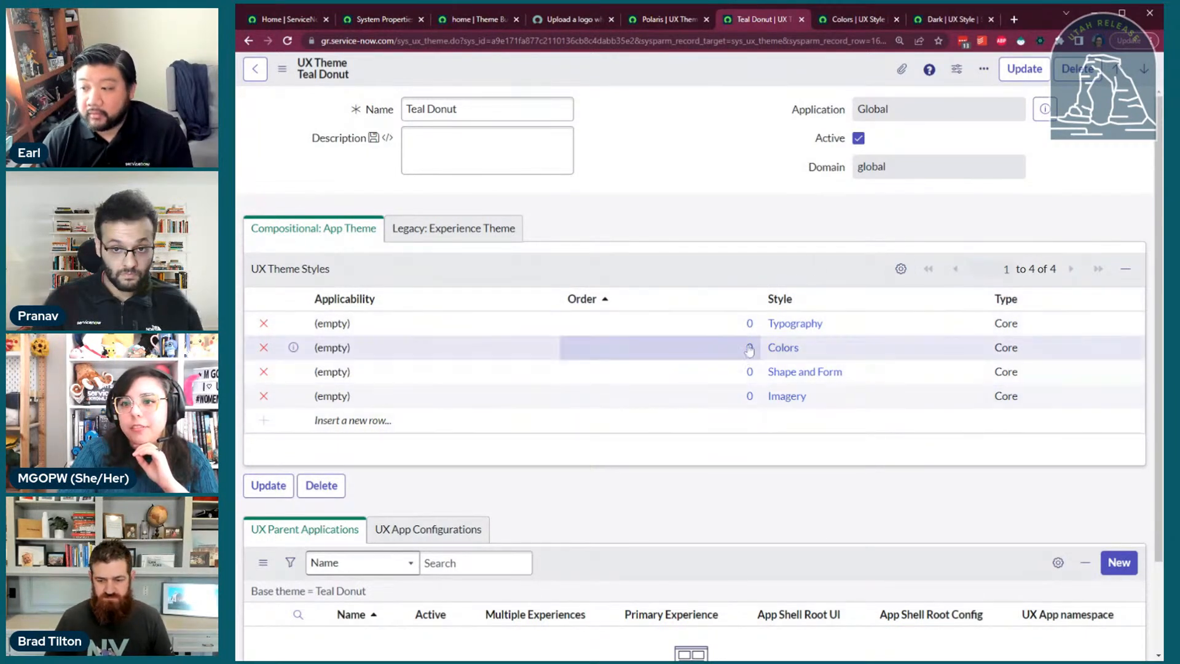
left_click(652, 24)
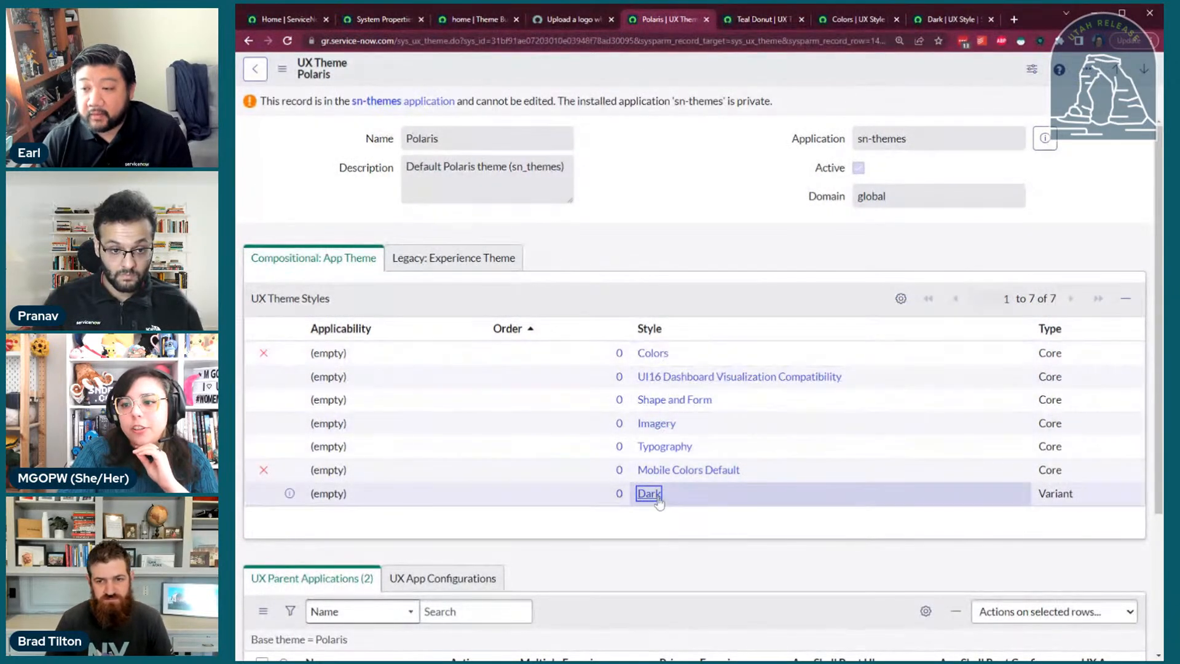
double_click(1048, 492)
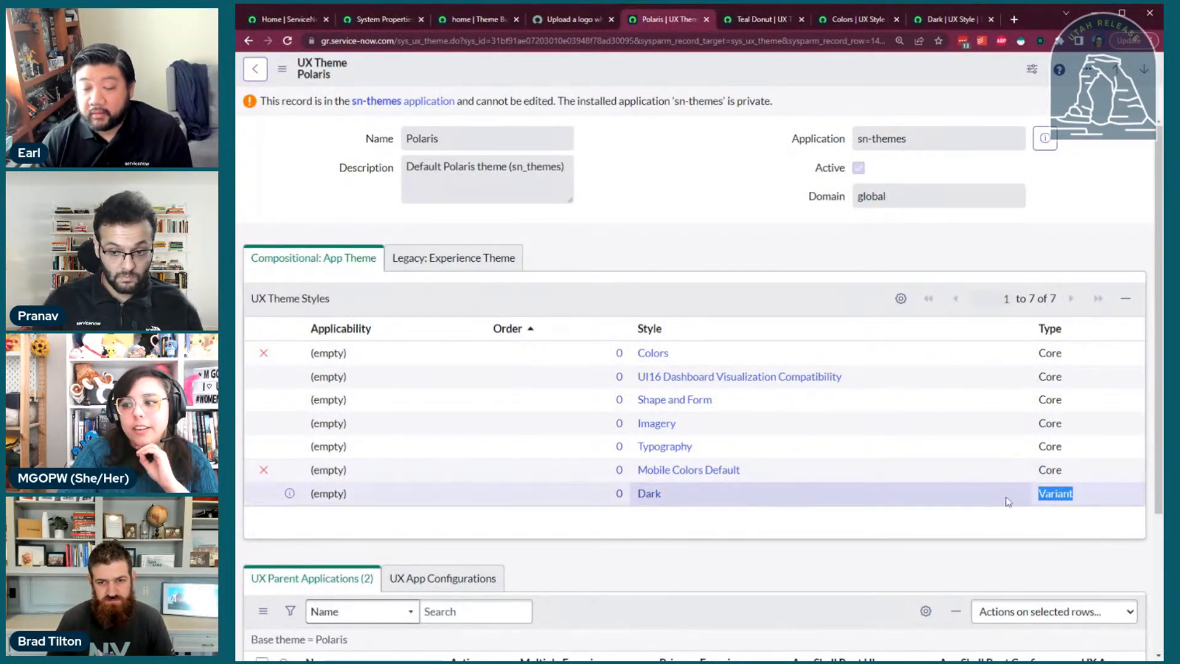
left_click(756, 18)
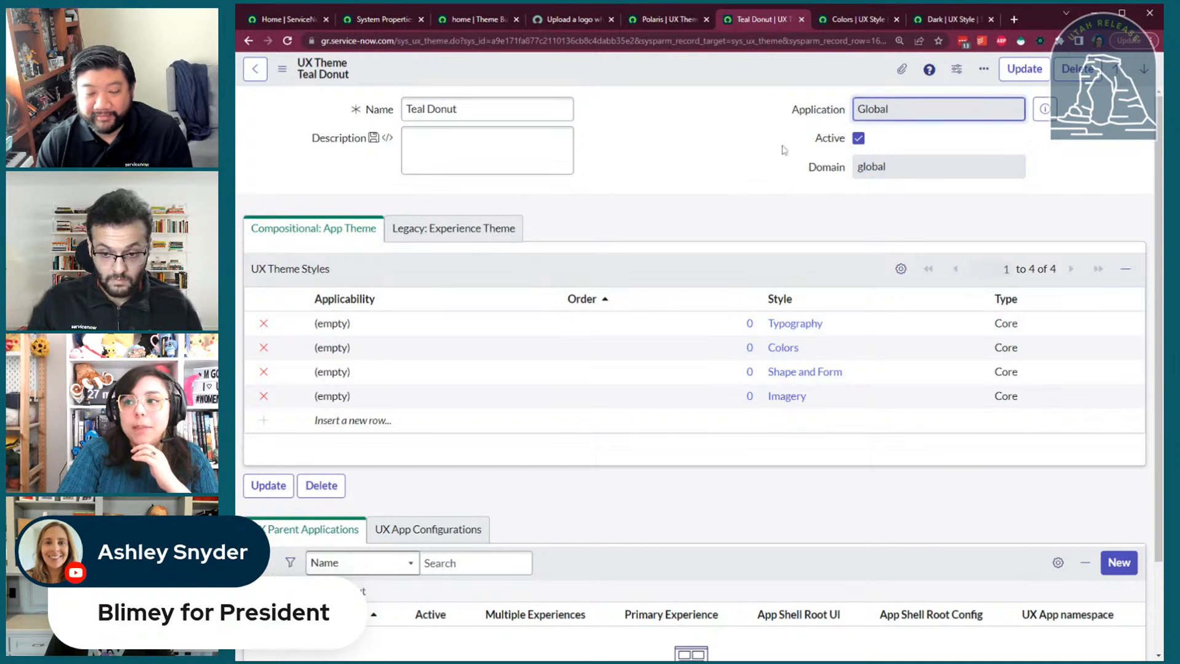
left_click(664, 19)
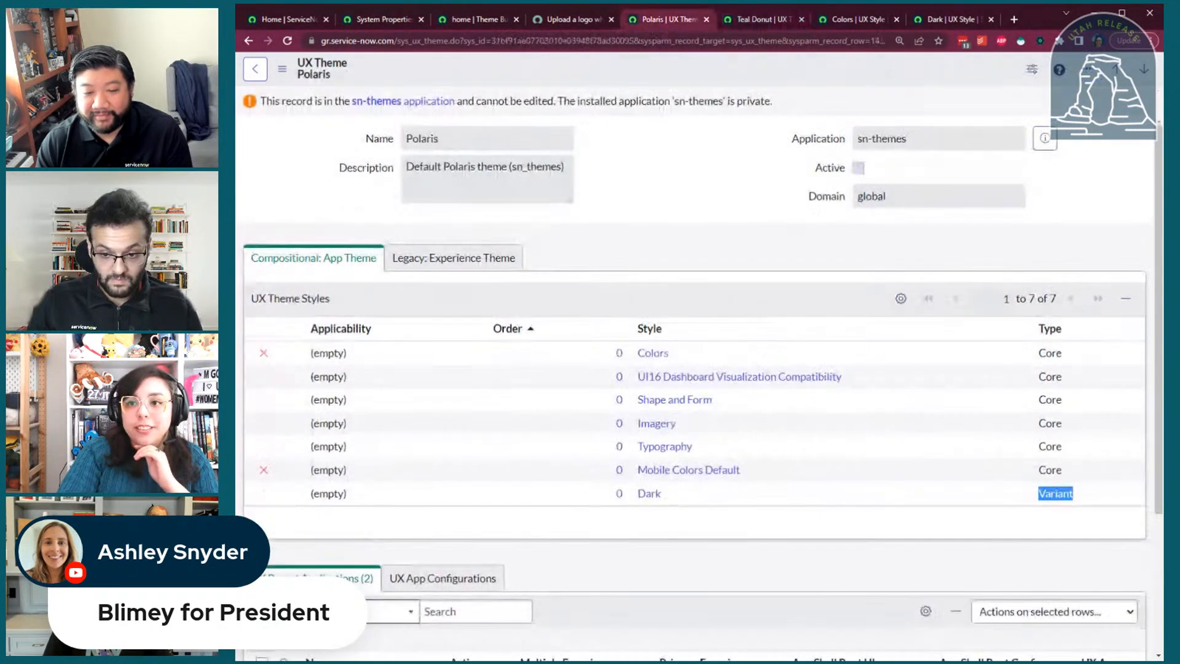
left_click(557, 24)
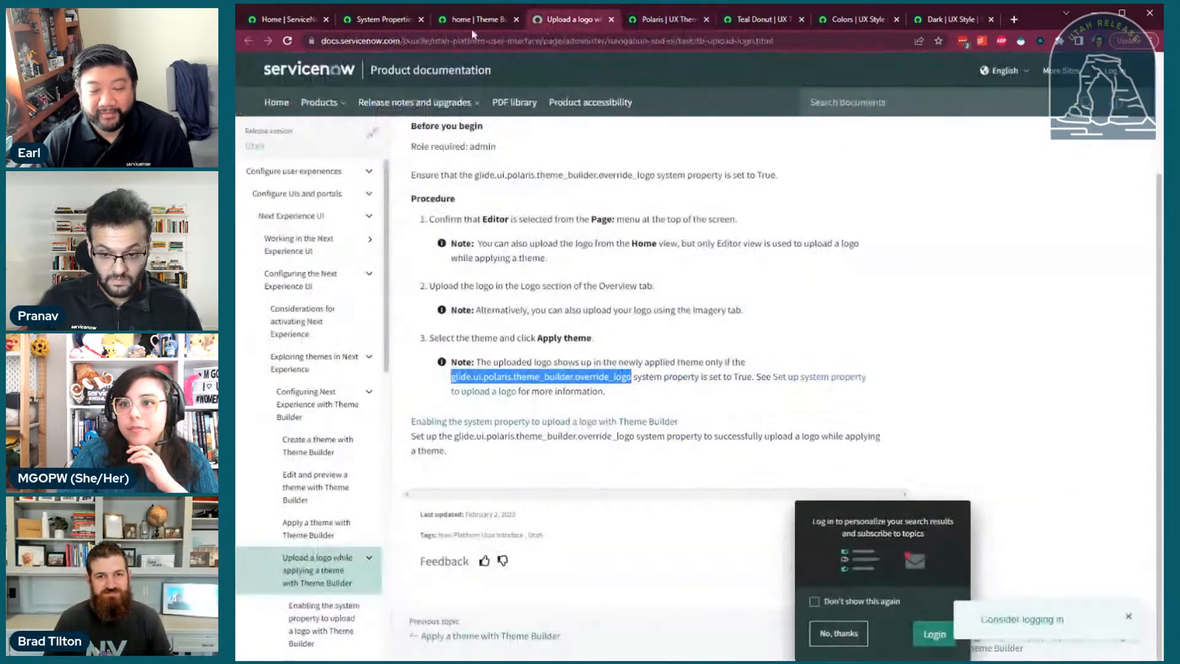
left_click(258, 21)
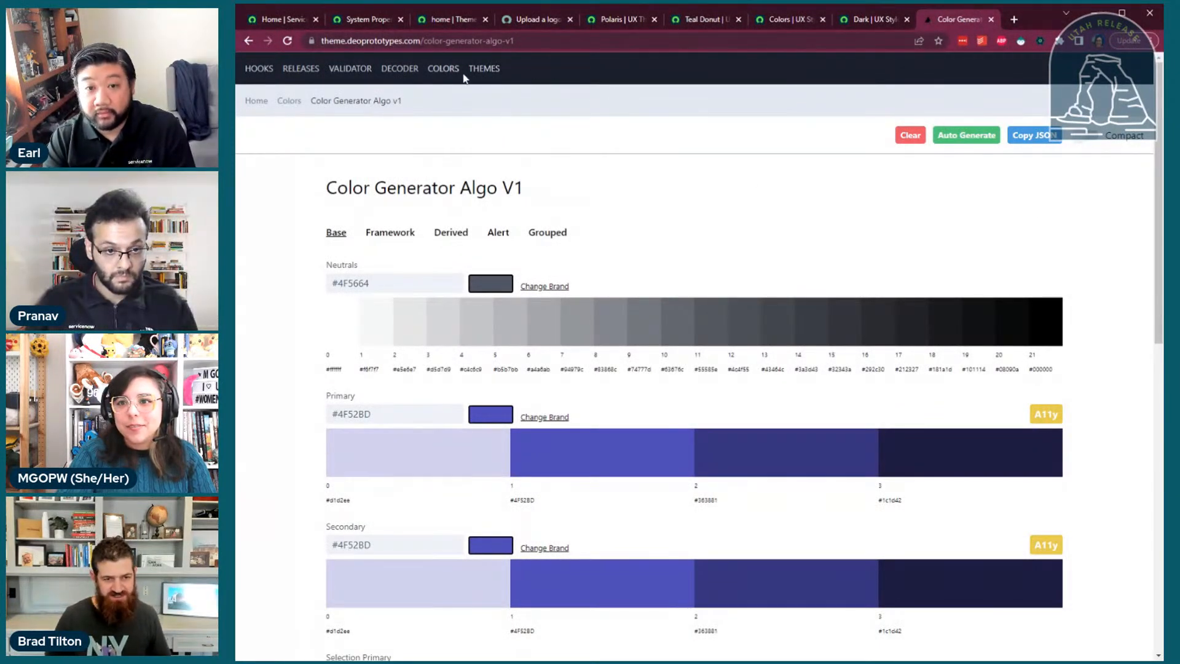
In Color Generator Algo V1, set the Primary brand color to #032d43
scroll(541, 259, "down", 5)
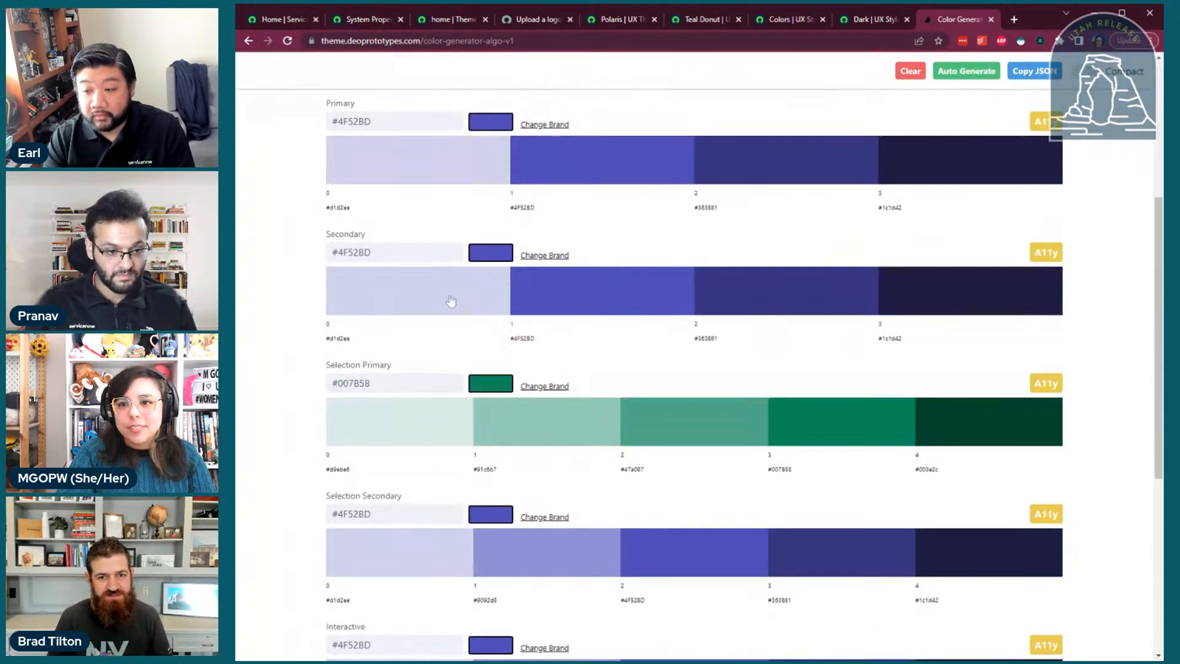
scroll(450, 301, "up", 3)
left_click(490, 292)
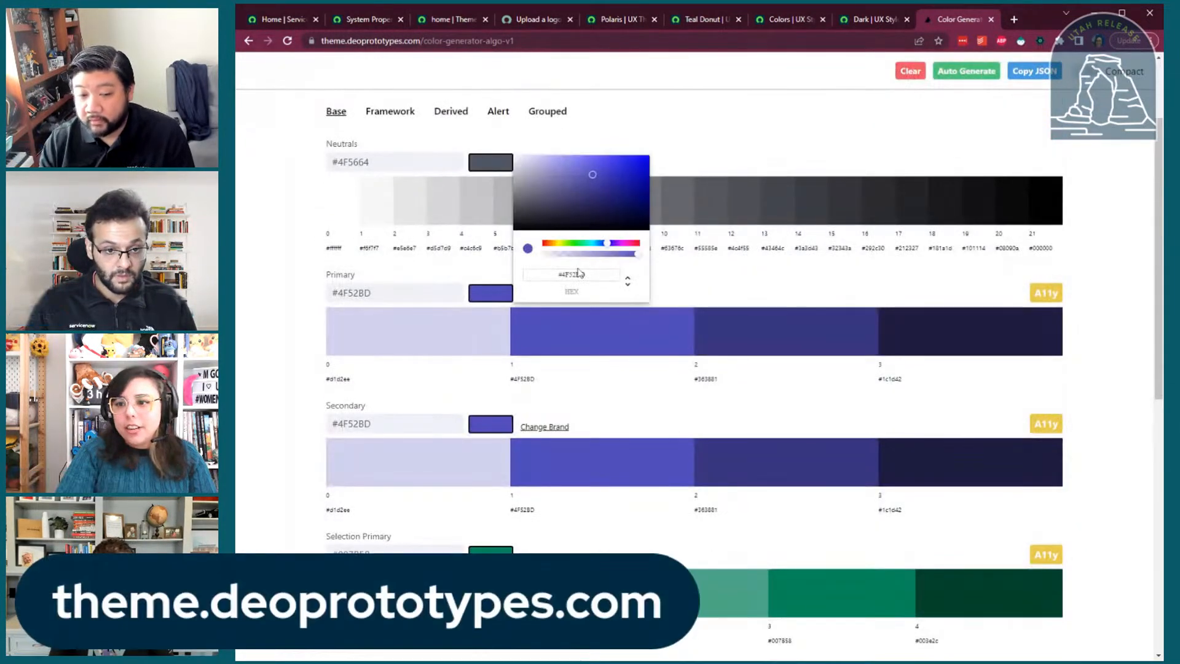
left_click(578, 274)
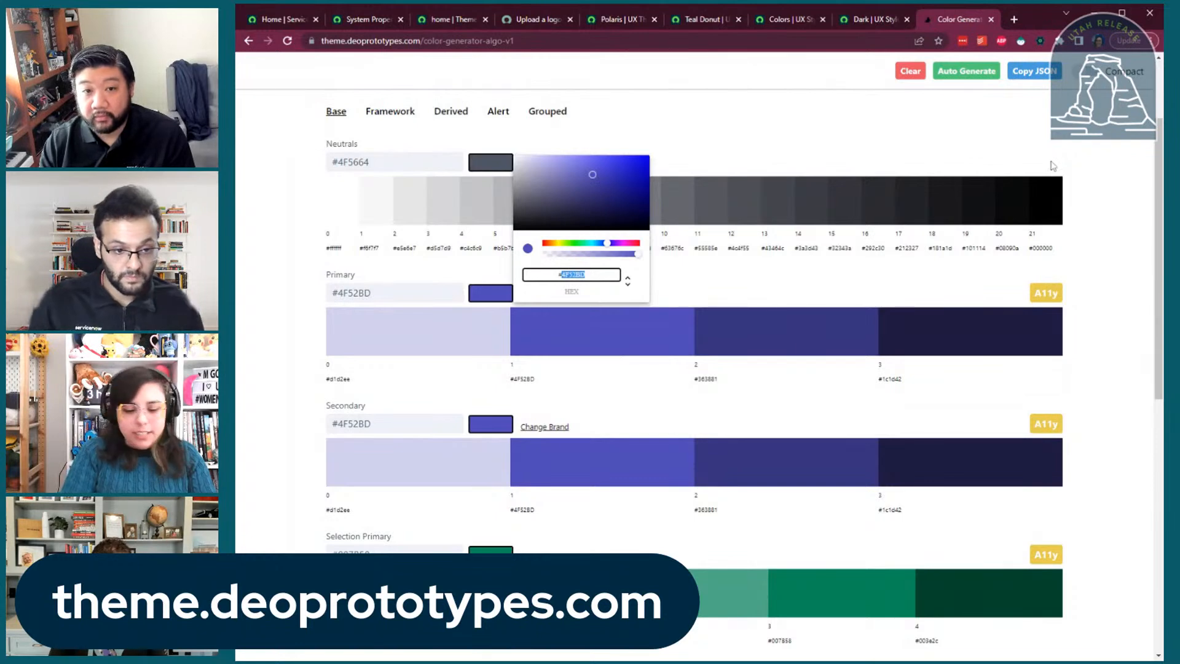
type("#032d43")
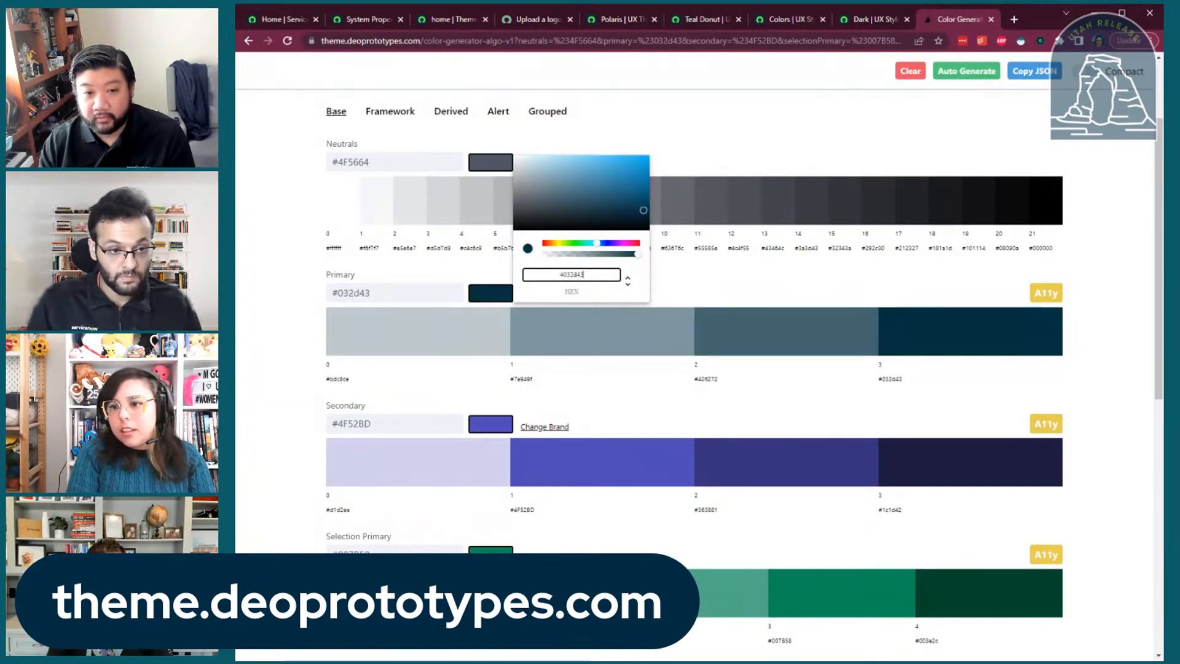
Correct the Primary brand color to #032d42 and close the color picker
key("BackSpace")
type("2")
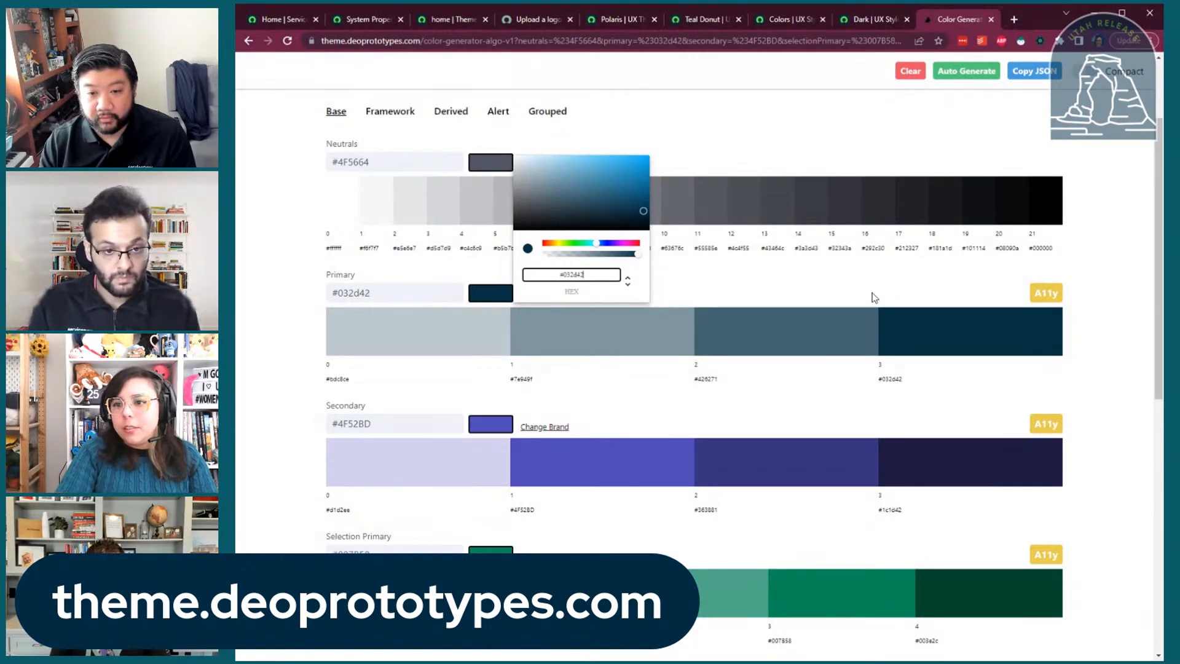
left_click(875, 298)
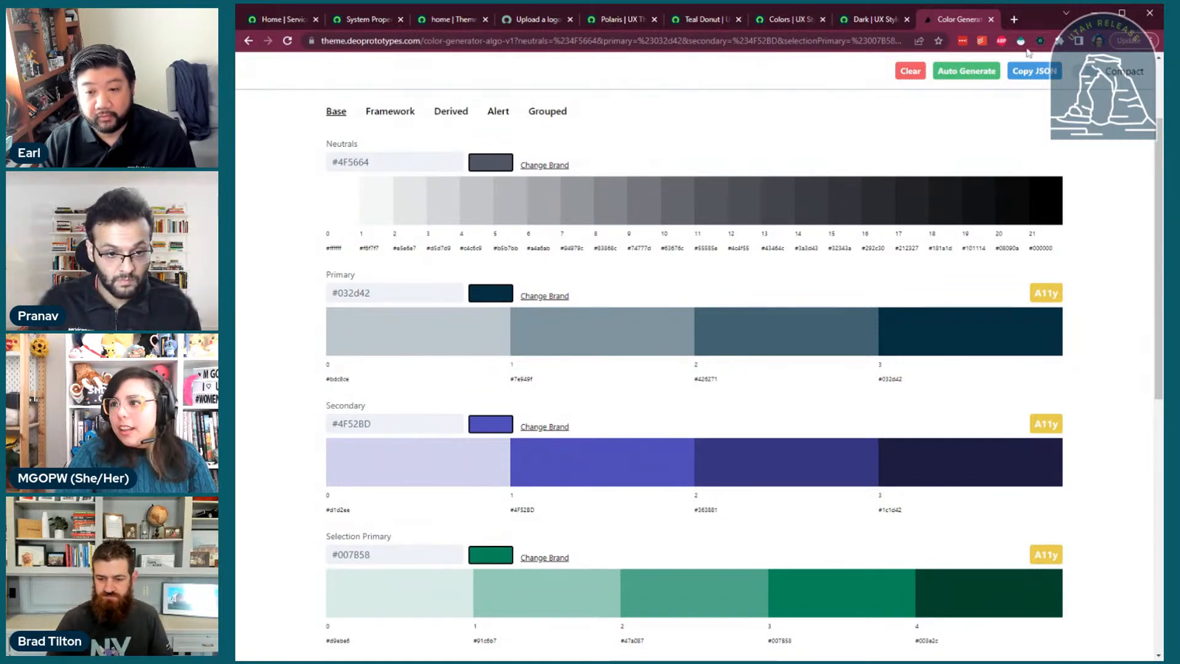
scroll(953, 143, "down", 2)
scroll(959, 142, "up", 4)
left_click(969, 135)
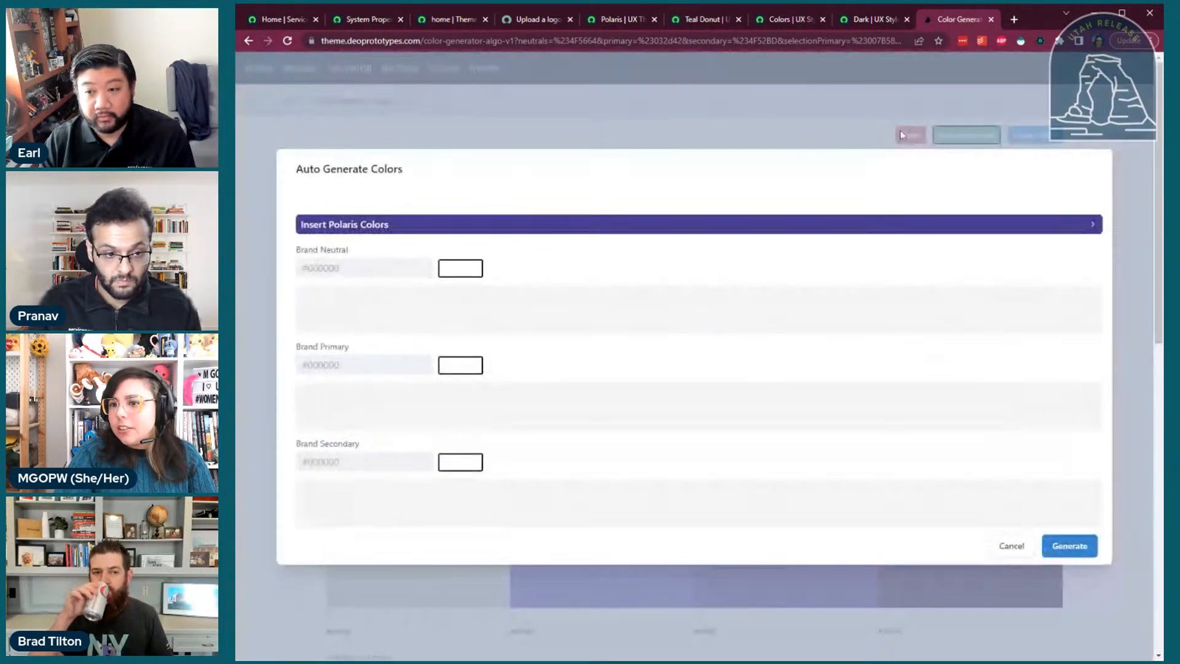
left_click(1011, 546)
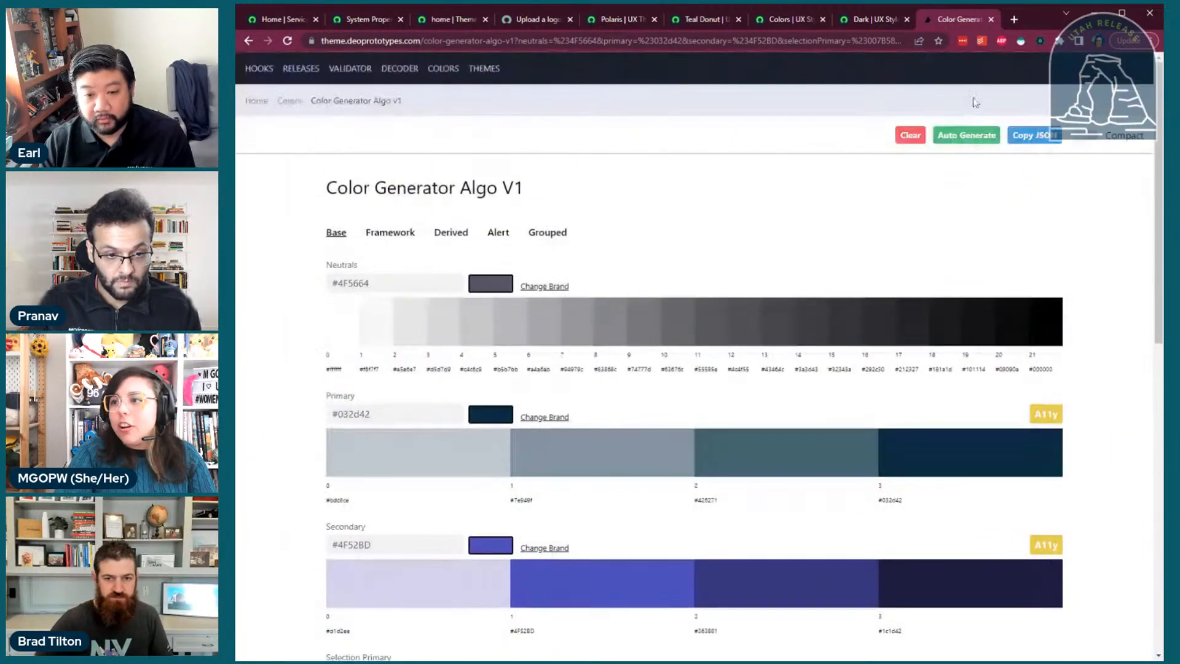
left_click(962, 136)
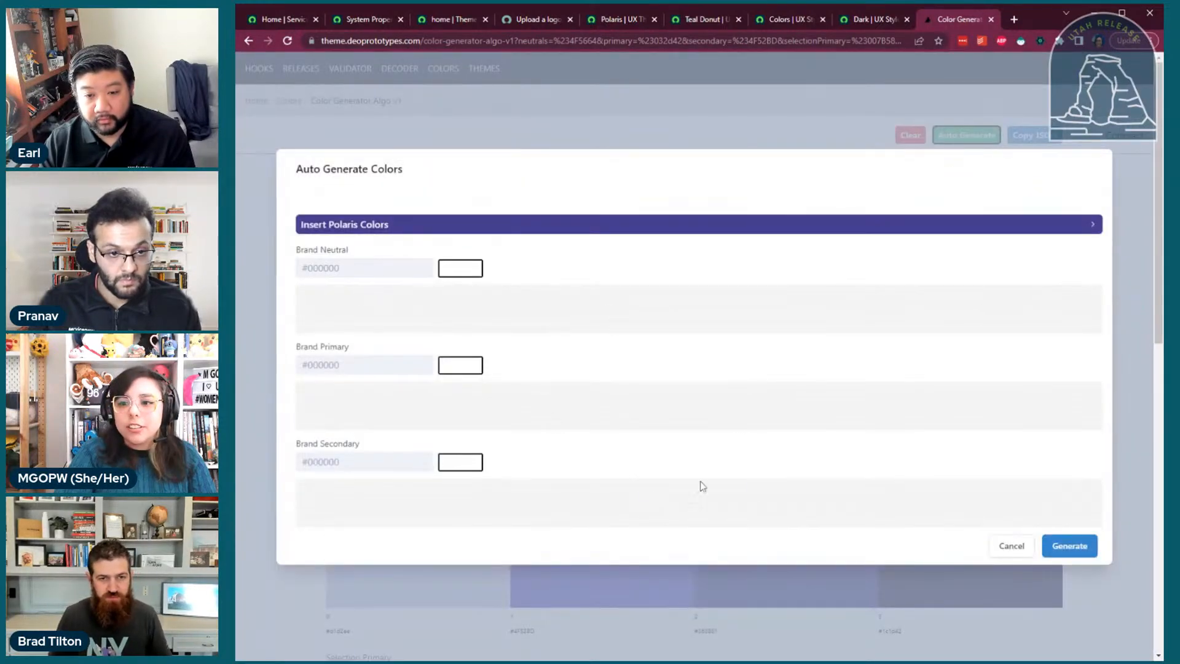
left_click(1020, 546)
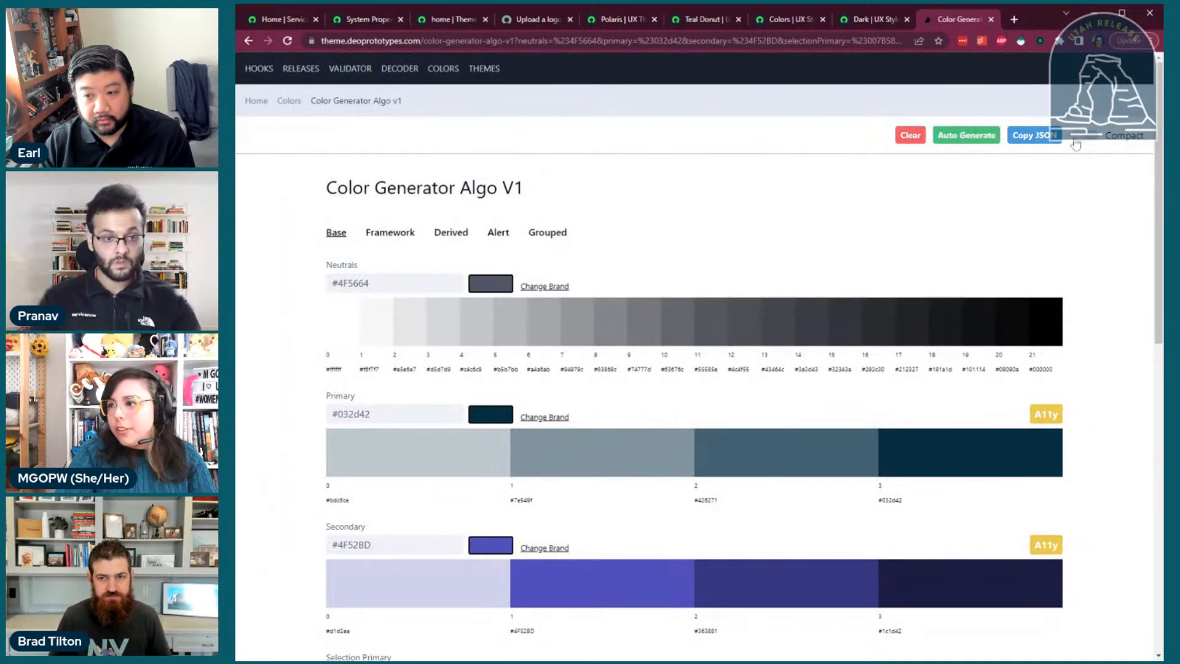
Copy the generated colors as JSON and replace the Style content of Teal Donut's Colors record with it
left_click(1045, 139)
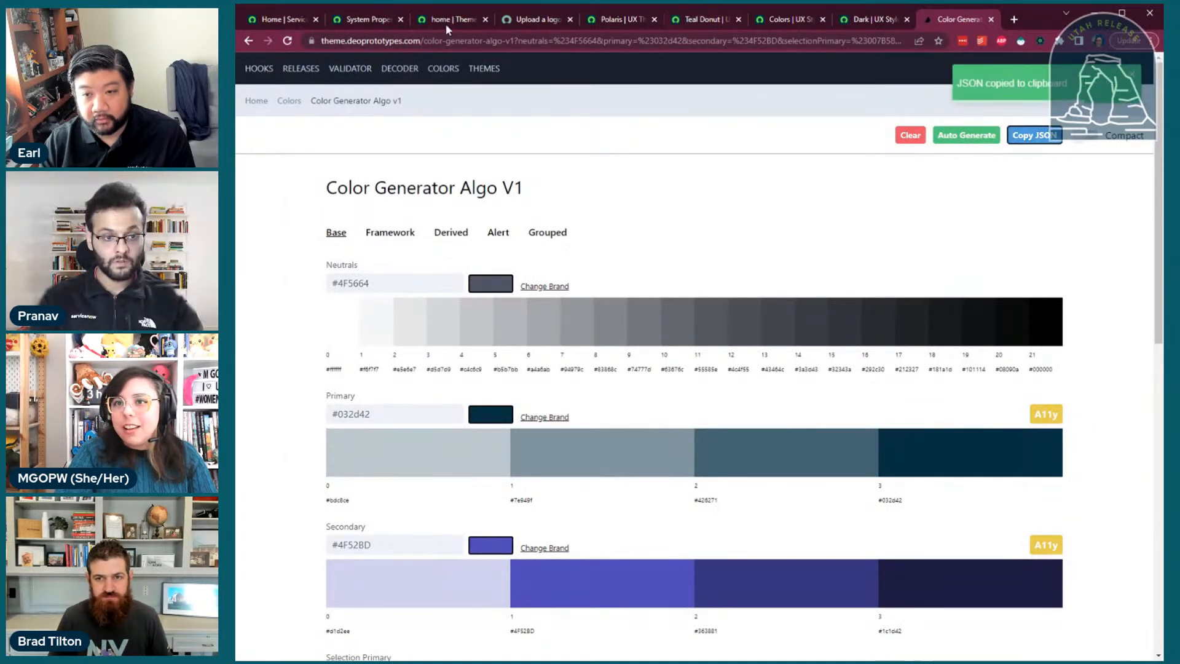
left_click(626, 20)
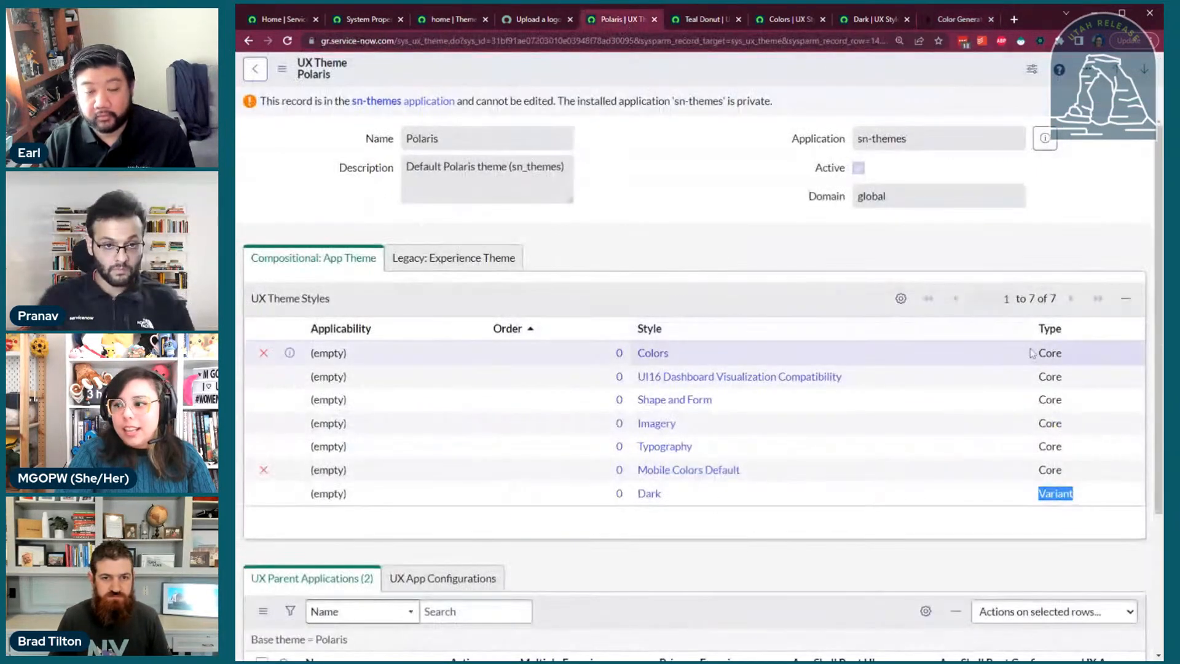
left_click(707, 19)
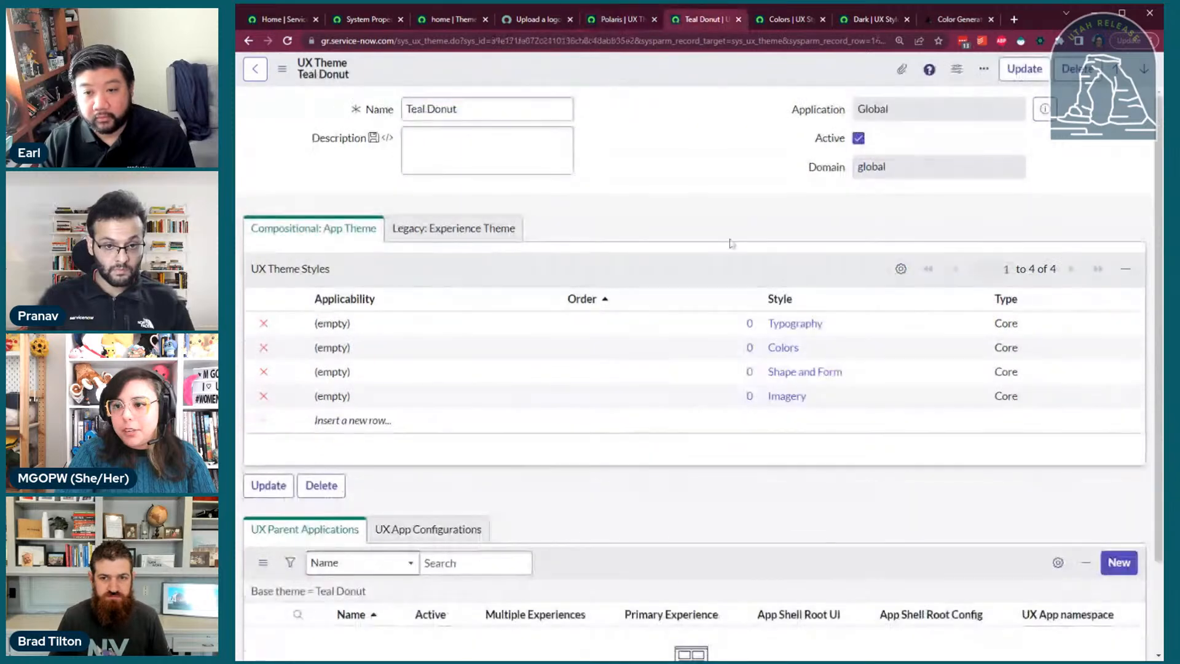
left_click(783, 346)
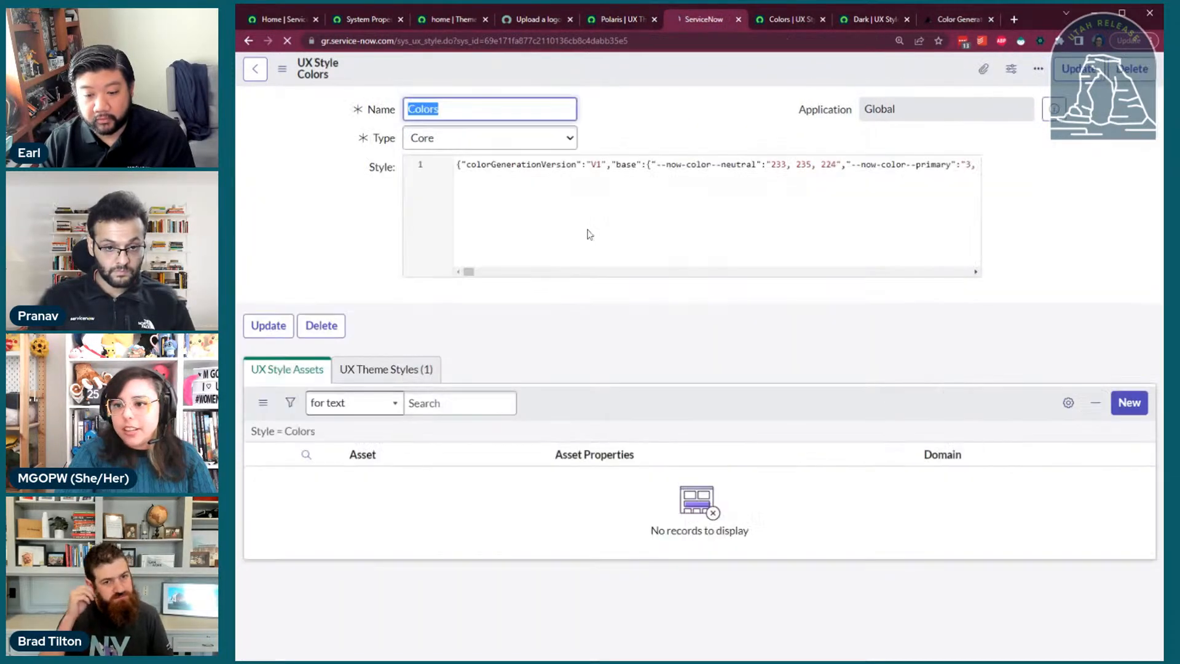
left_click(589, 234)
key("ctrl+a")
key("ctrl+v")
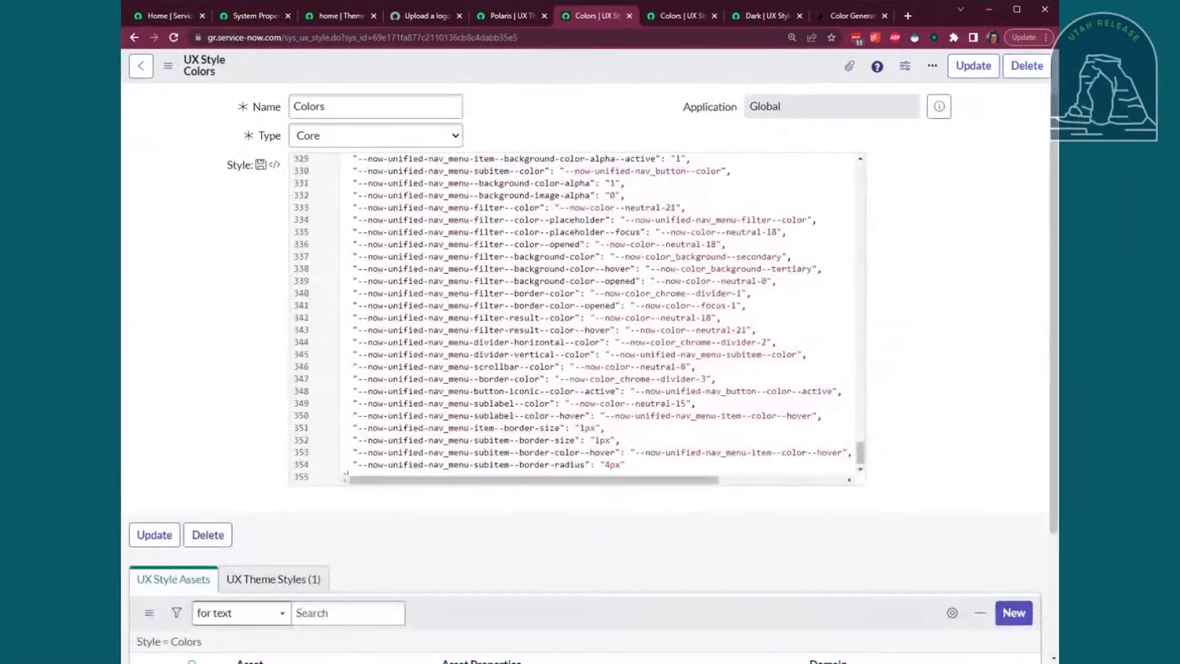
left_click_drag(860, 454, 864, 157)
Return to the color generator site and look over its Decoder page, the Polaris and Polaris Dark theme JSON, and its Validator page
left_click(825, 14)
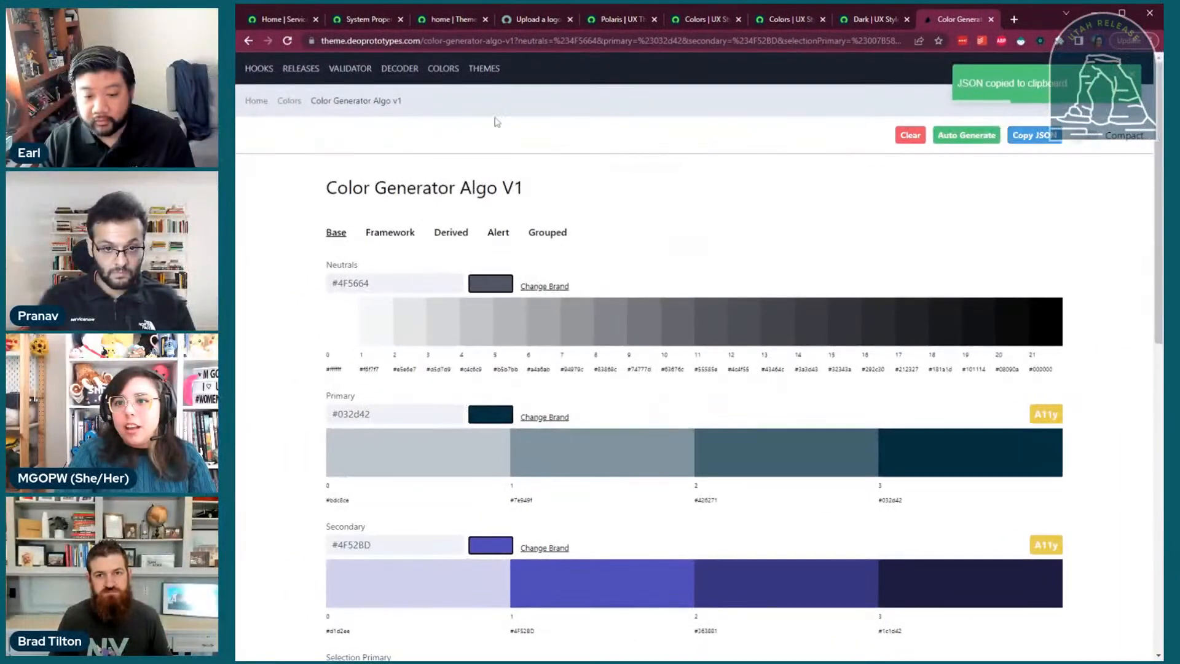
left_click(399, 69)
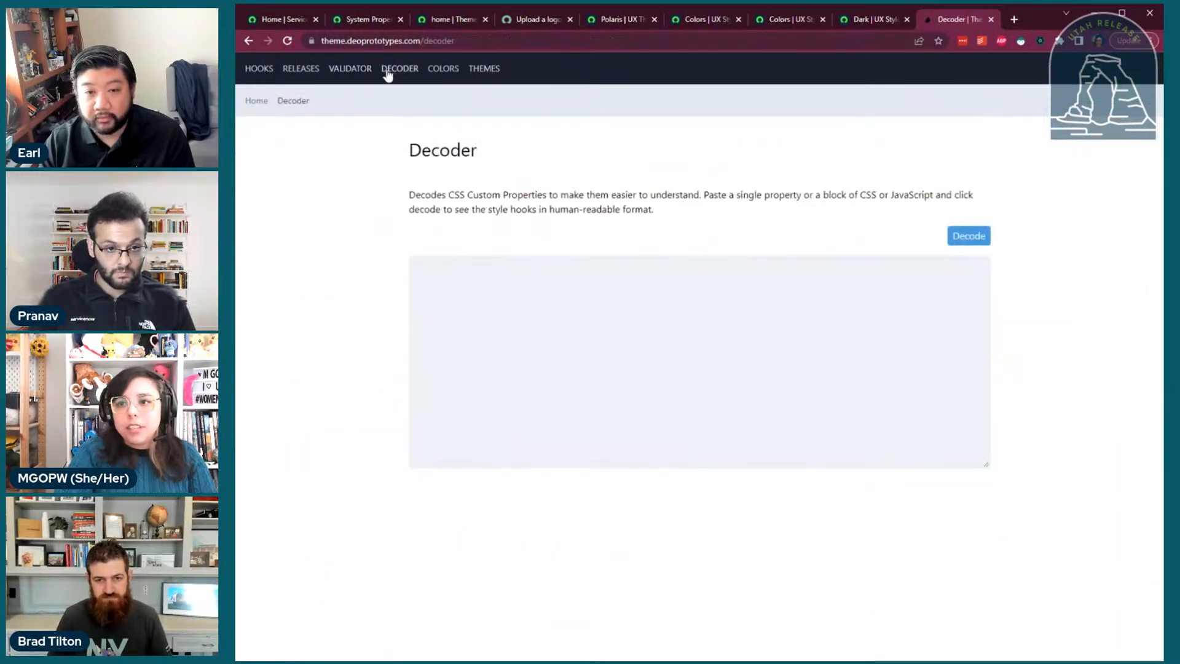
left_click(467, 69)
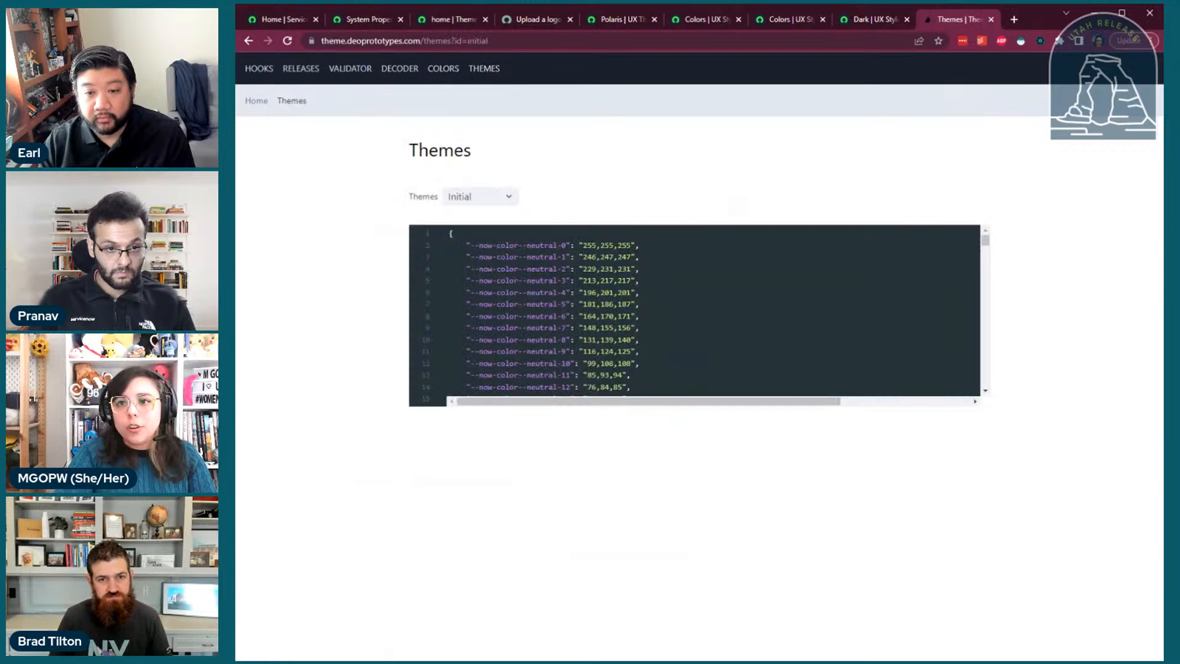
left_click(491, 211)
left_click_drag(615, 246, 600, 293)
left_click(461, 200)
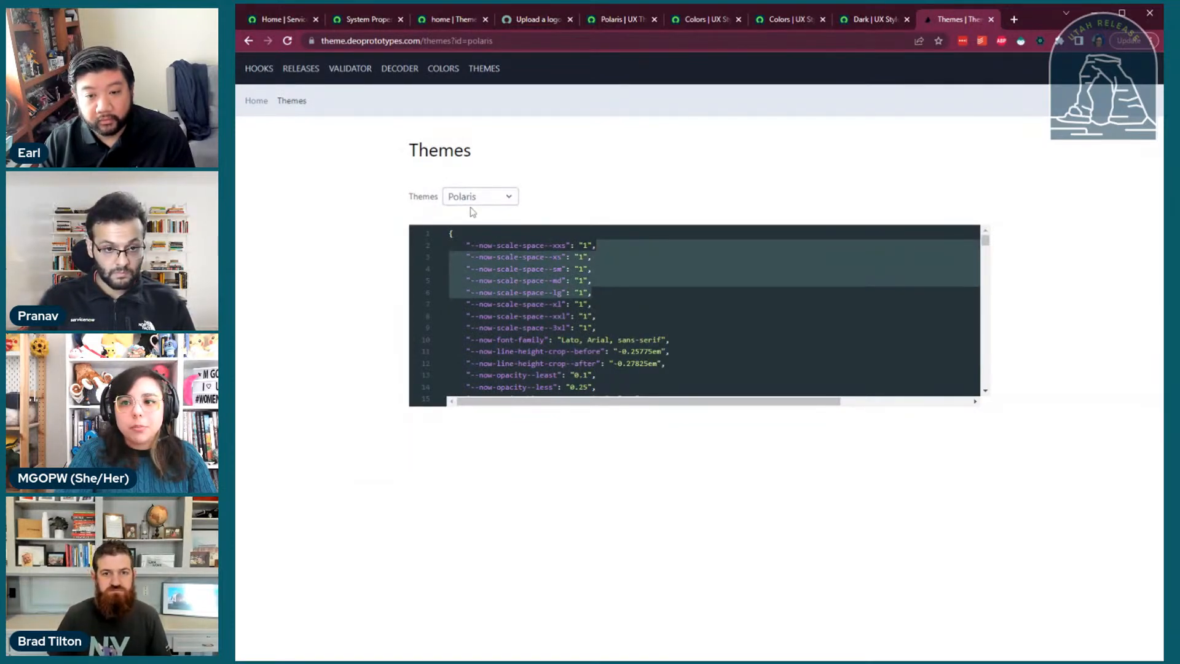
left_click(473, 226)
left_click_drag(627, 234, 638, 364)
scroll(694, 311, "down", 15)
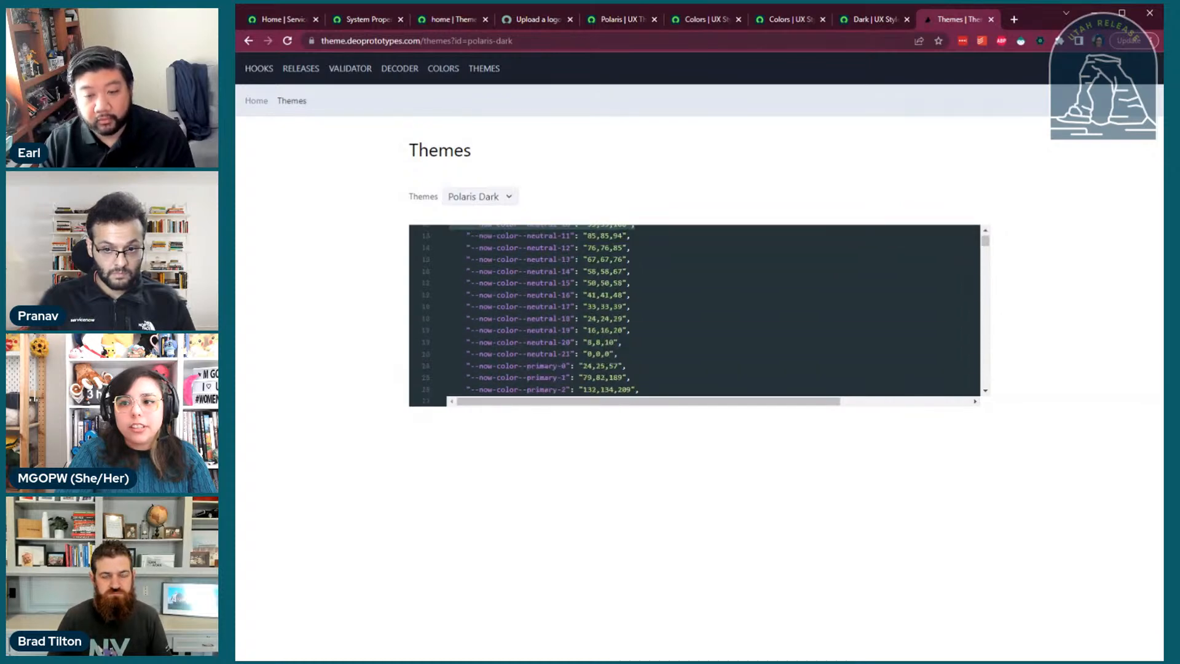
scroll(694, 310, "up", 15)
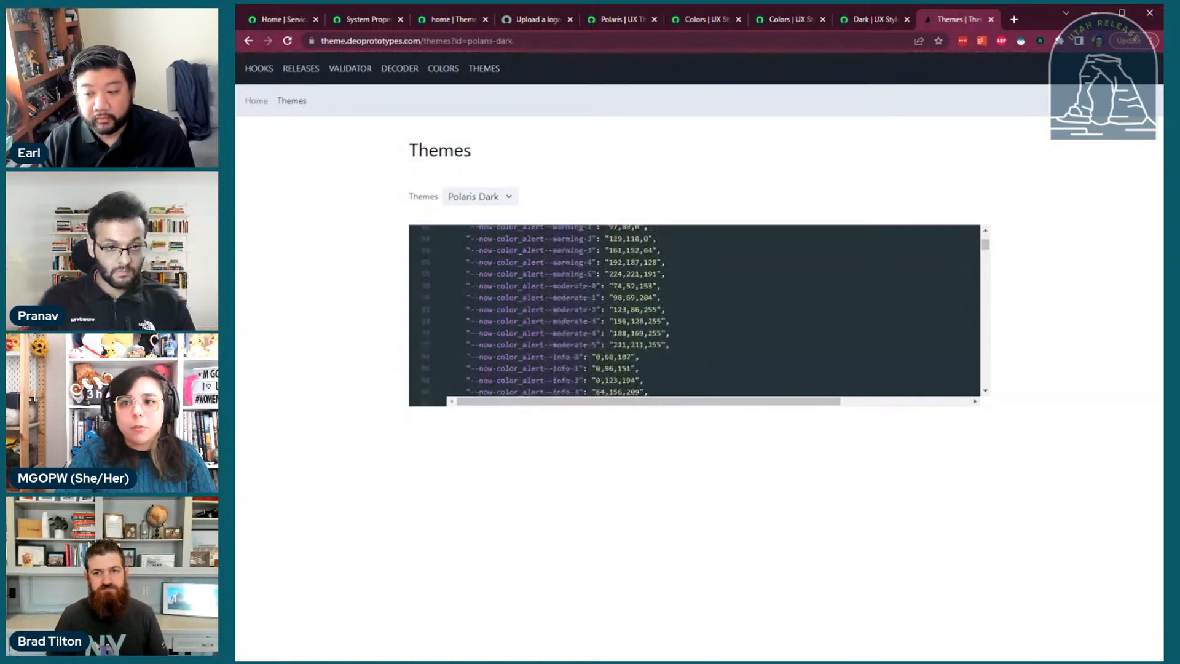
left_click(346, 69)
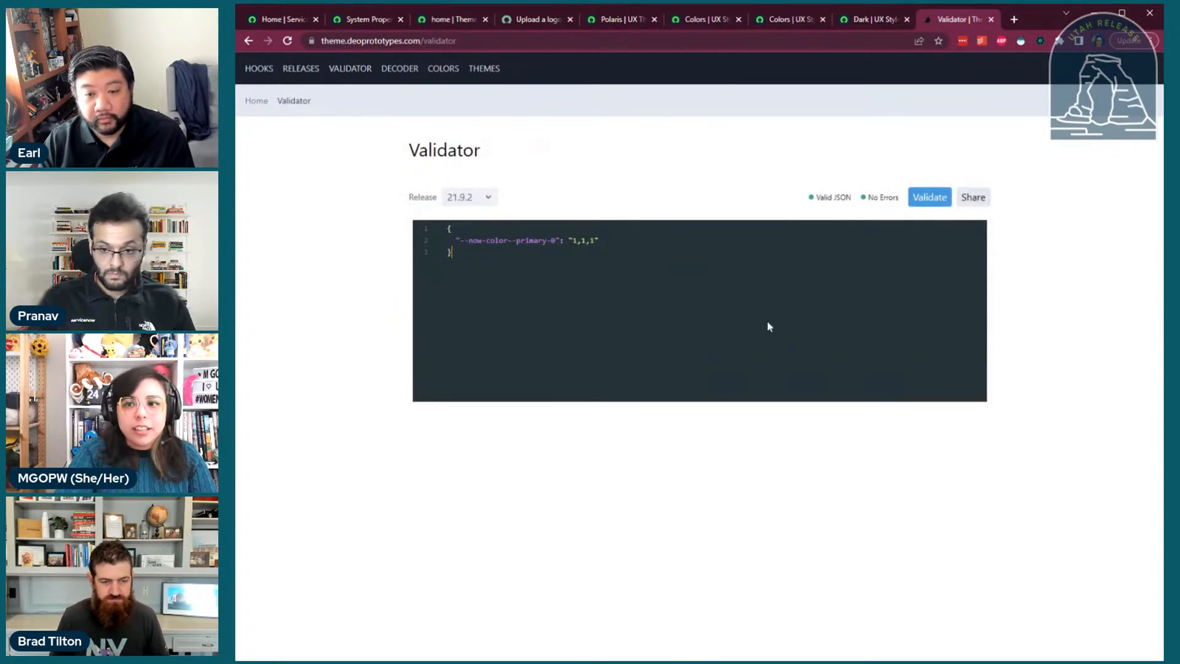